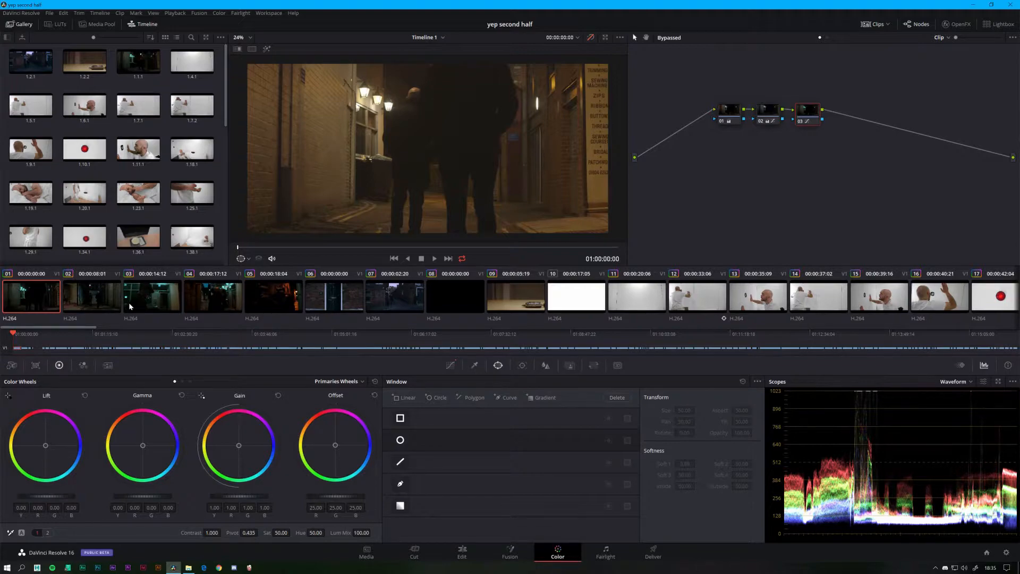
- Turn the grades back on and review graded clips 02 through 05 before returning to clip 01
{"action": "key", "text": "shift+d"}
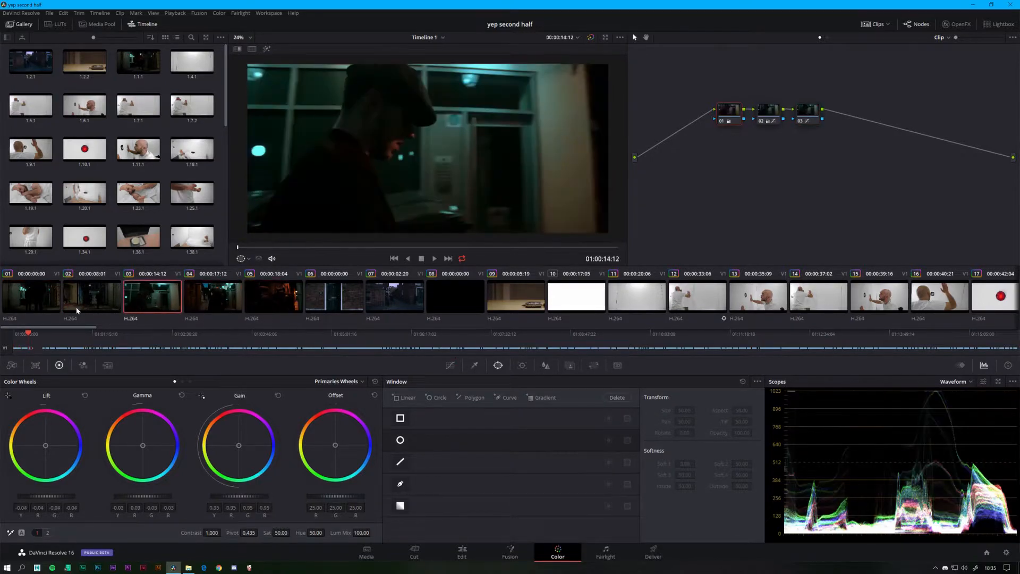
{"action": "left_click", "coordinate": [112, 307]}
{"action": "left_click", "coordinate": [149, 301]}
{"action": "left_click", "coordinate": [210, 293]}
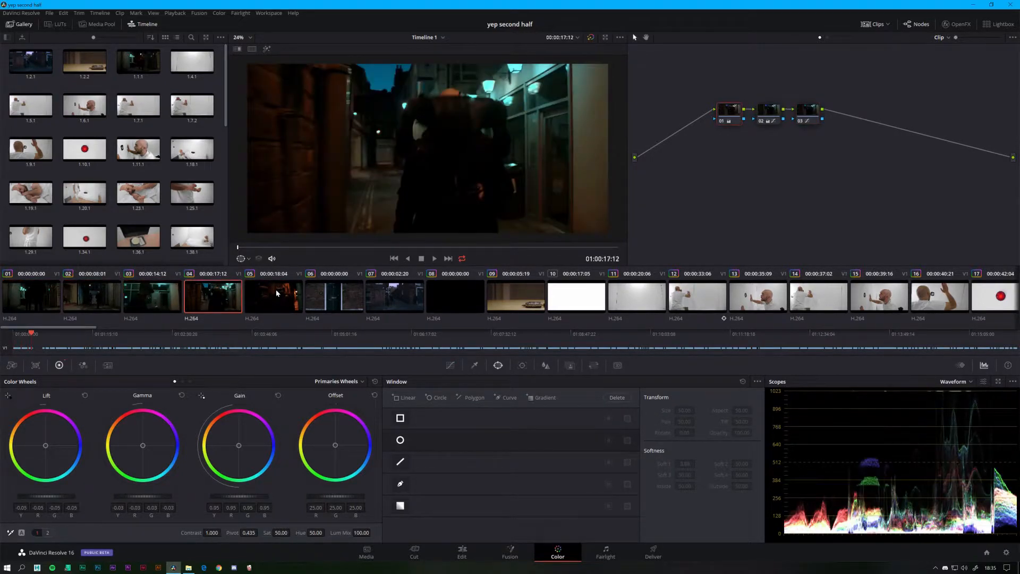
{"action": "left_click", "coordinate": [278, 295]}
{"action": "left_click", "coordinate": [53, 303]}
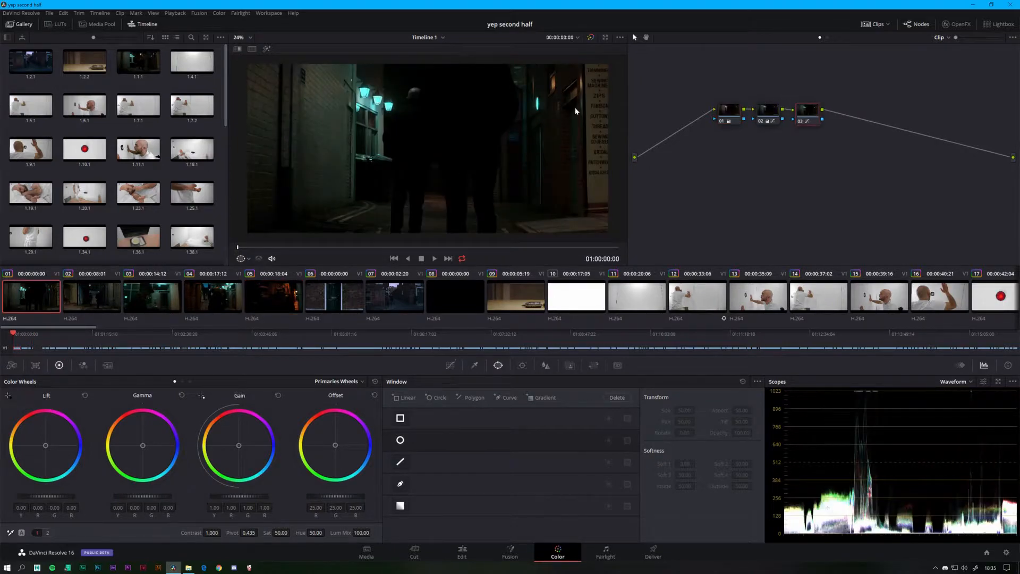
- Disable all of clip 01's nodes and re-enable only node 01, offsetting it slightly from the others in the graph
{"action": "scroll", "coordinate": [457, 131], "scroll_direction": "up", "scroll_amount": 1}
{"action": "scroll", "coordinate": [456, 131], "scroll_direction": "down", "scroll_amount": 2}
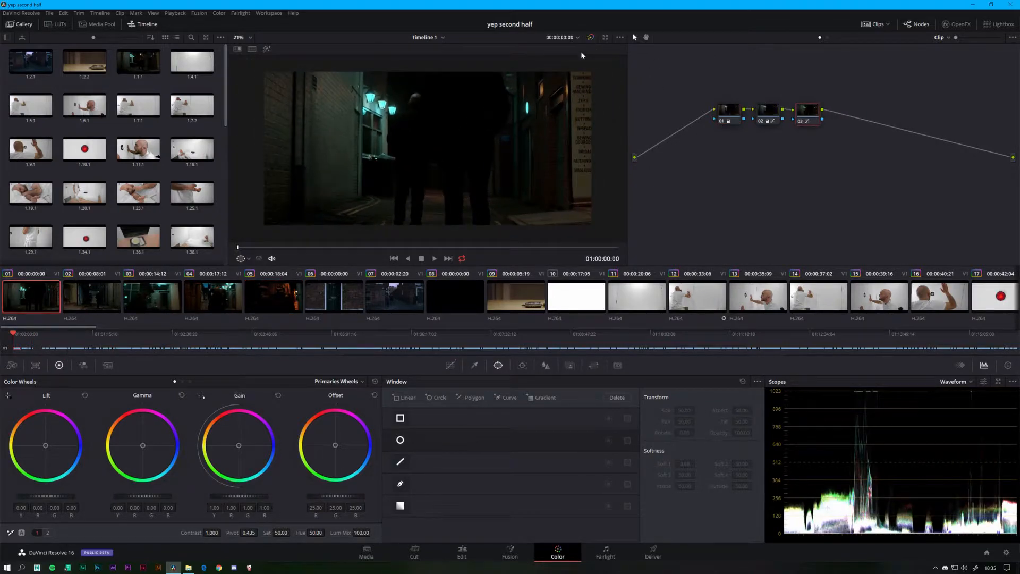
{"action": "left_click", "coordinate": [591, 37]}
{"action": "key", "text": "shift+d"}
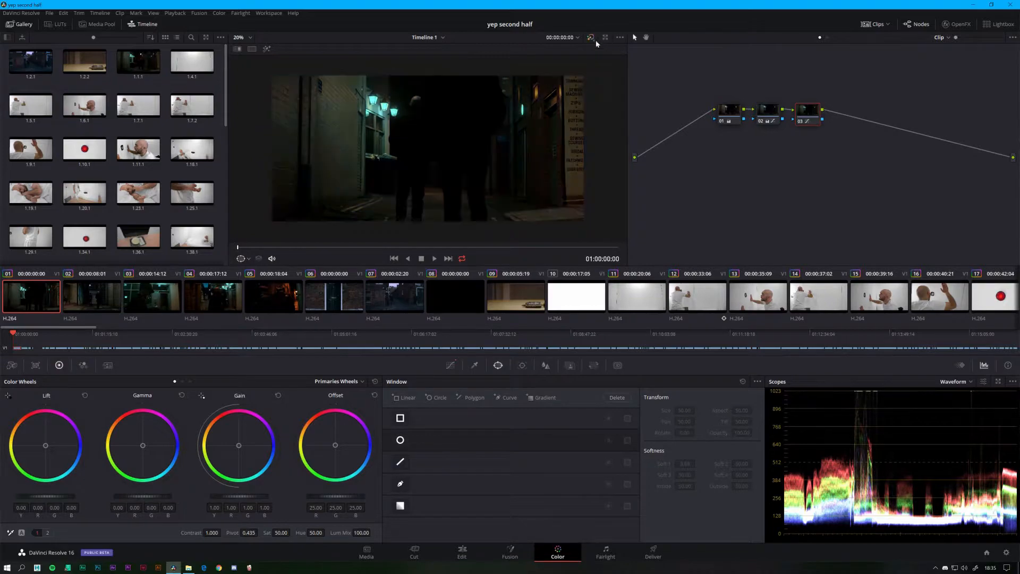
{"action": "key", "text": "alt+d"}
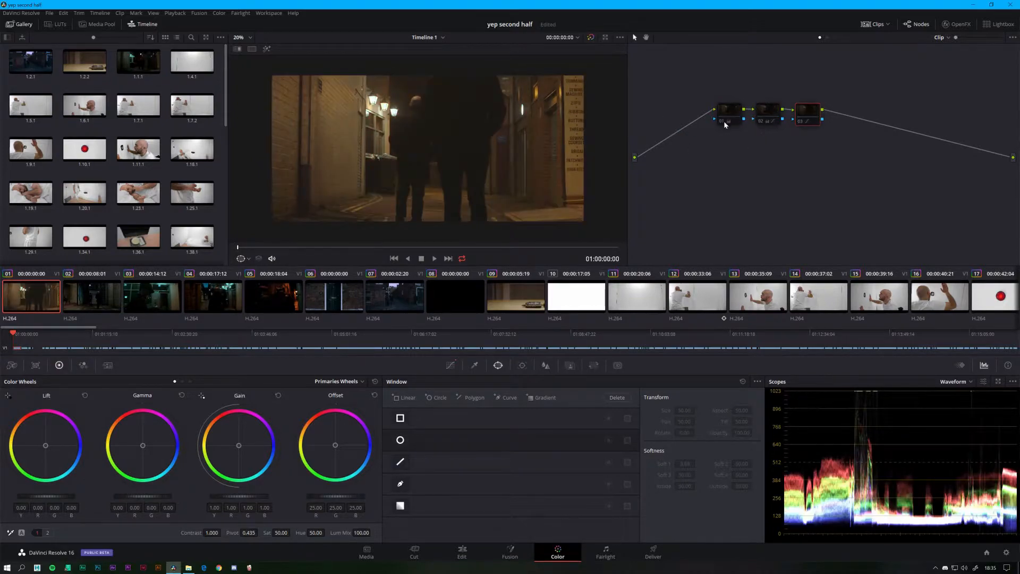
{"action": "key", "text": "alt+d"}
{"action": "left_click_drag", "start_coordinate": [723, 120], "coordinate": [721, 123]}
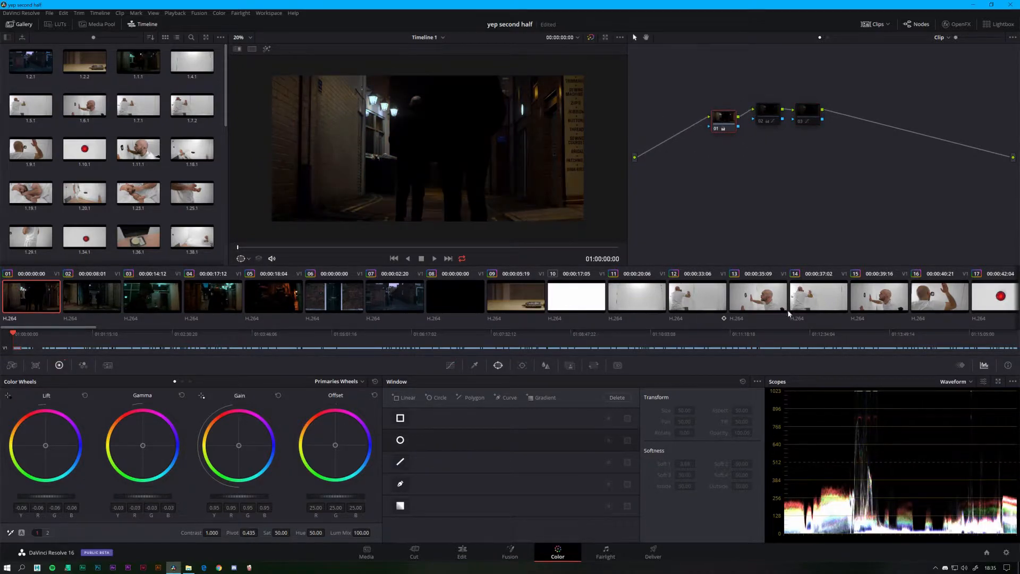
- Disable node 01 and examine the ungraded street lamp highlights against the waveform
{"action": "key", "text": "ctrl+d"}
{"action": "left_click", "coordinate": [960, 383]}
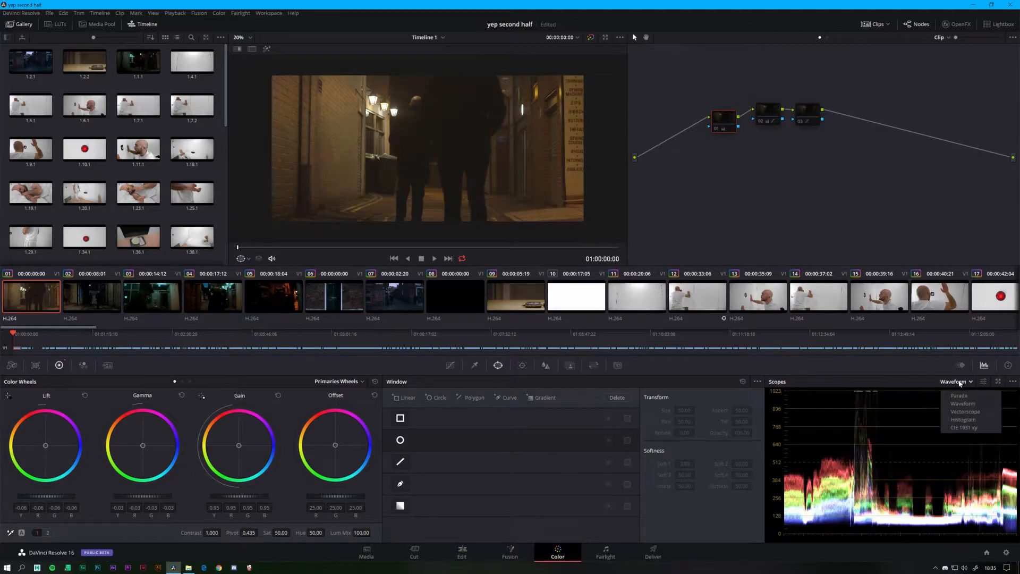
{"action": "left_click", "coordinate": [863, 393]}
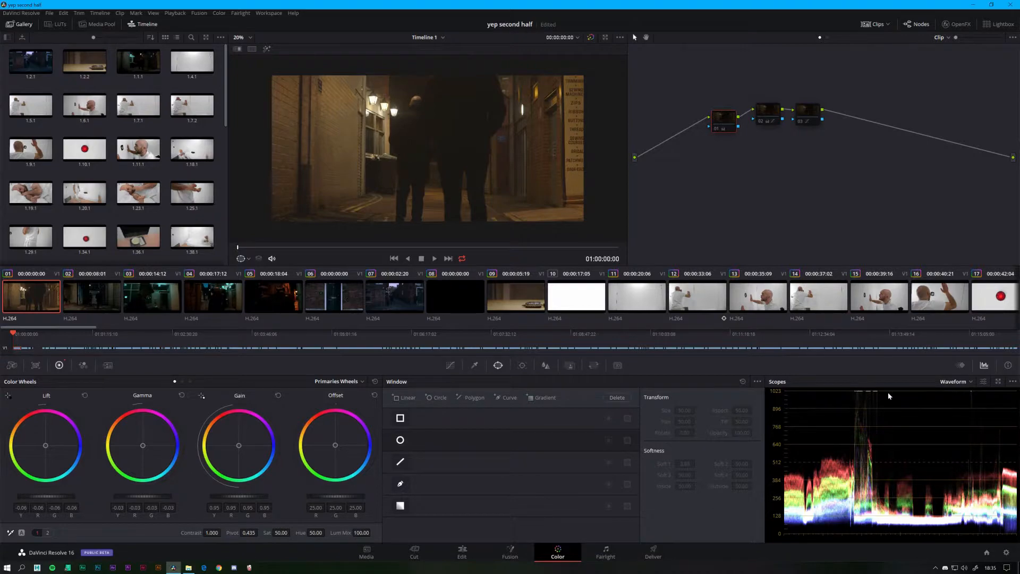
{"action": "scroll", "coordinate": [418, 146], "scroll_direction": "up", "scroll_amount": 5}
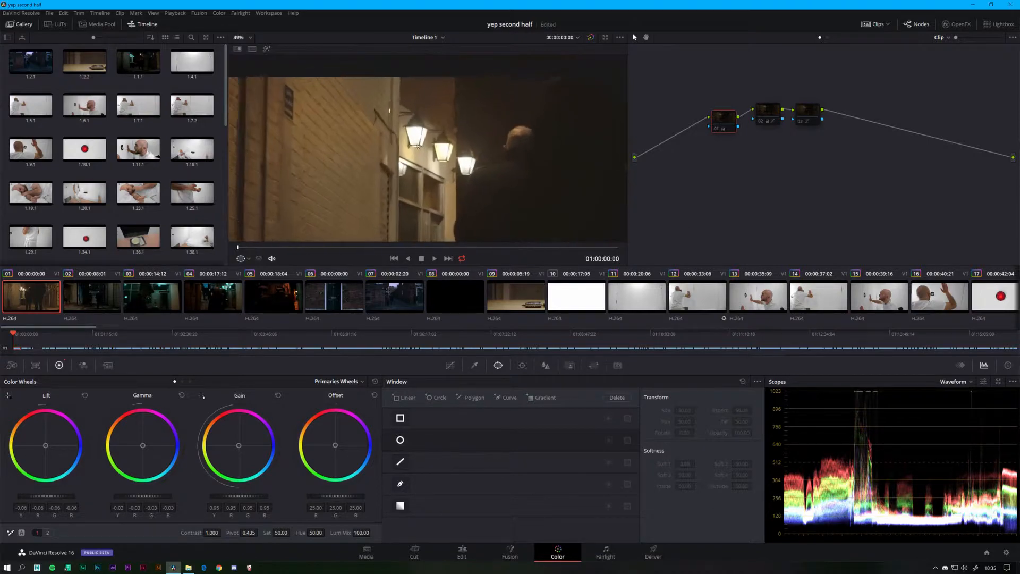
{"action": "scroll", "coordinate": [418, 147], "scroll_direction": "up", "scroll_amount": 5}
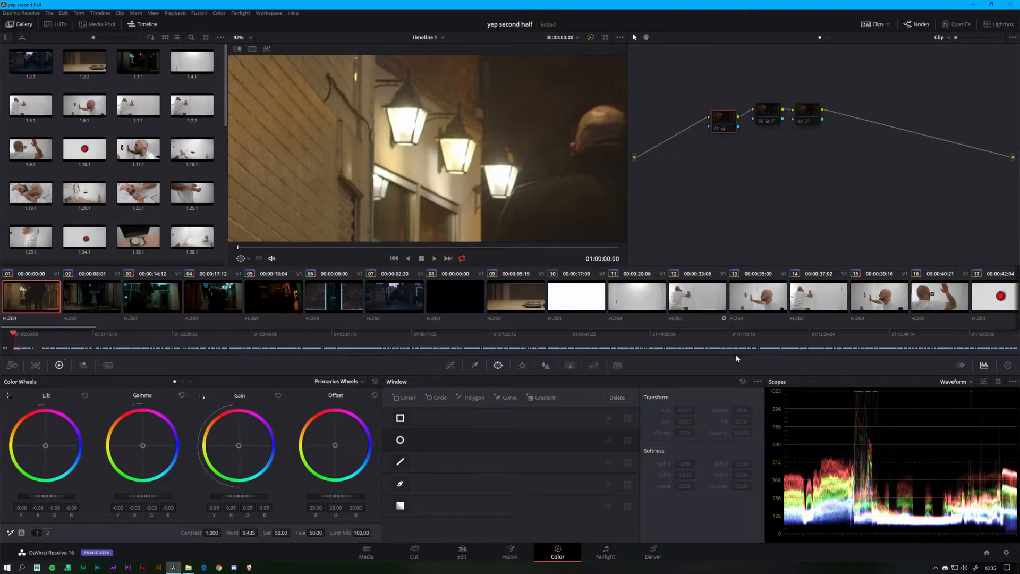
- Try lowering node 01's Offset far below zero to isolate the lamp highlights, and undo the change
{"action": "left_click_drag", "start_coordinate": [352, 501], "coordinate": [340, 500]}
{"action": "left_click", "coordinate": [719, 128]}
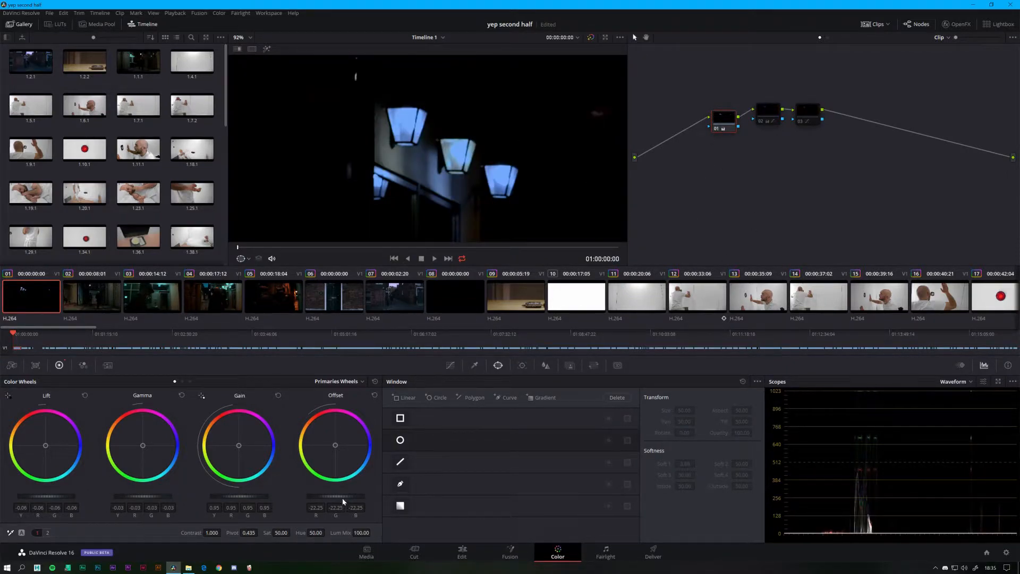
{"action": "left_click_drag", "start_coordinate": [342, 501], "coordinate": [336, 501]}
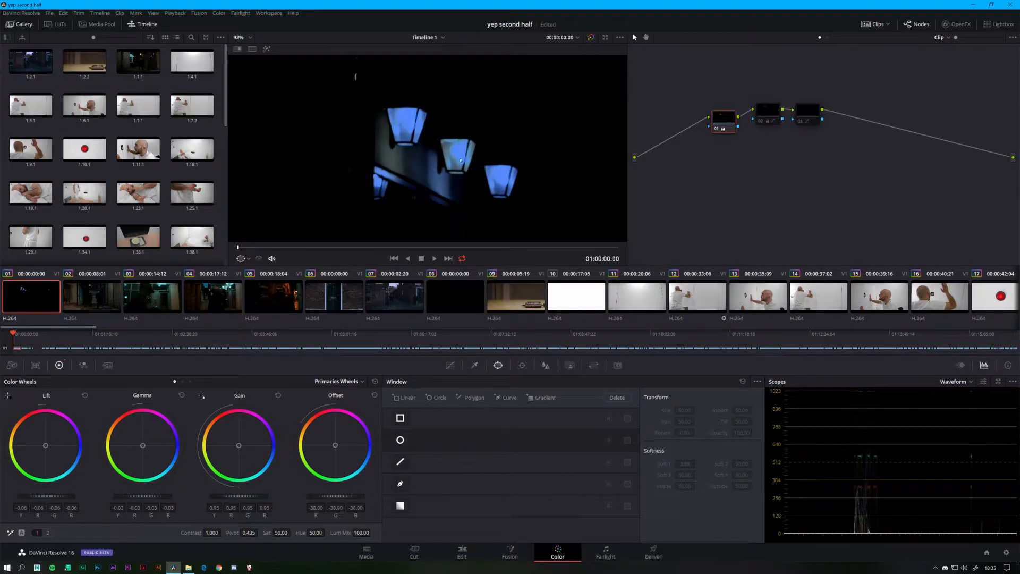
{"action": "key", "text": "ctrl+Home"}
{"action": "scroll", "coordinate": [449, 158], "scroll_direction": "down", "scroll_amount": 5}
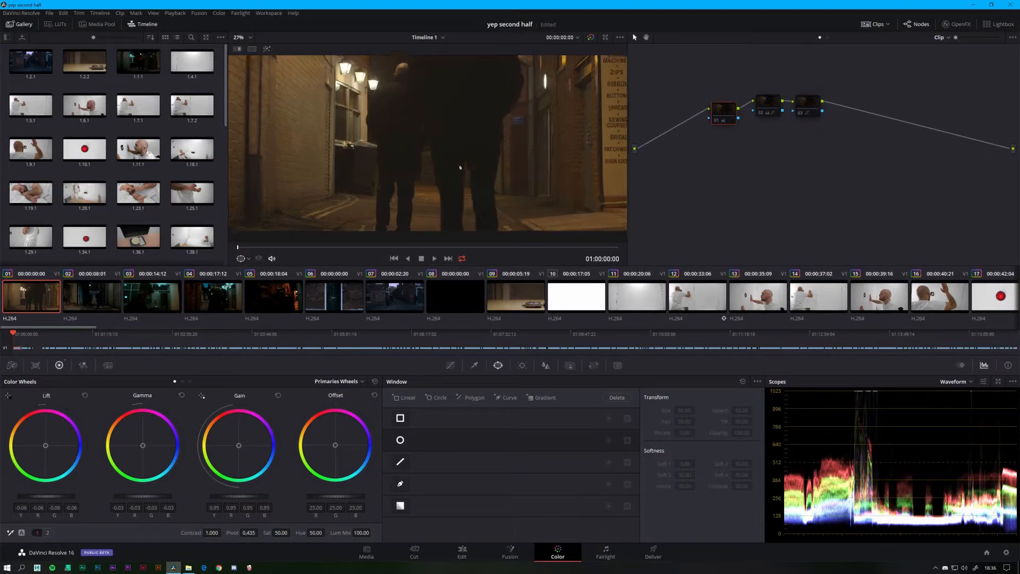
{"action": "scroll", "coordinate": [449, 158], "scroll_direction": "down", "scroll_amount": 2}
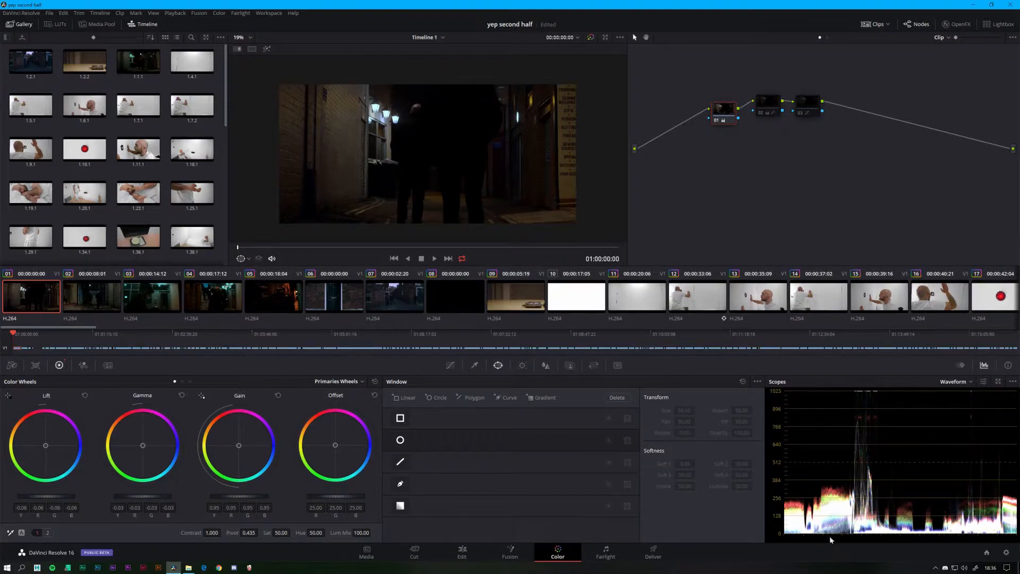
- Enable node 02 on clip 01 and check its colour balance at 01:00:04:21
{"action": "scroll", "coordinate": [448, 115], "scroll_direction": "up", "scroll_amount": 1}
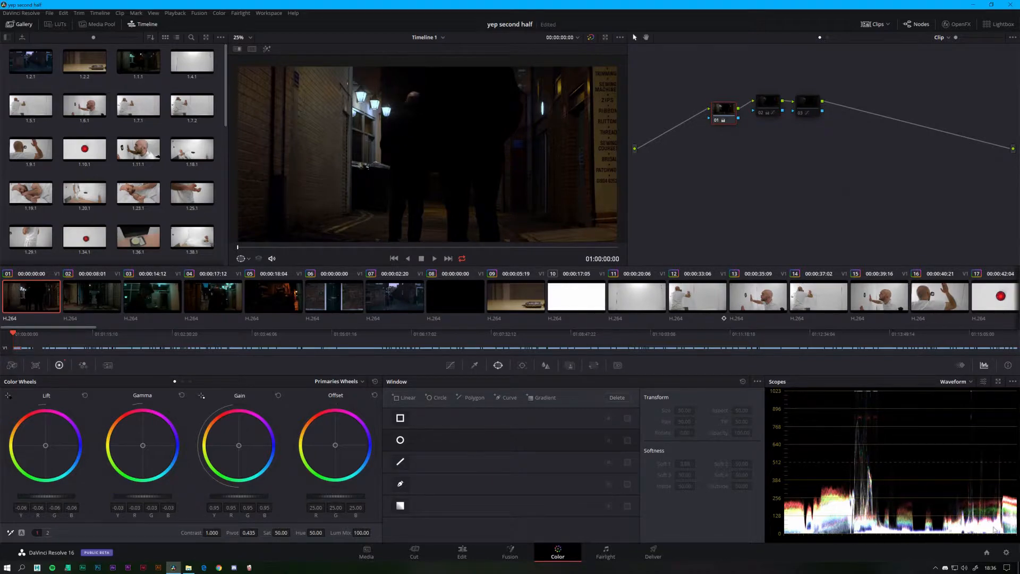
{"action": "left_click", "coordinate": [762, 109]}
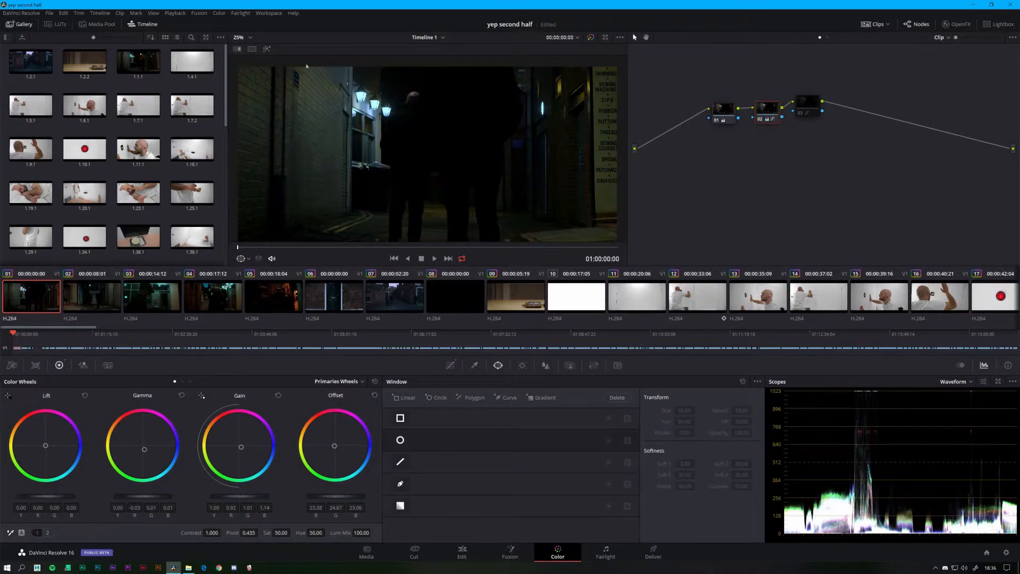
{"action": "scroll", "coordinate": [511, 176], "scroll_direction": "down", "scroll_amount": 1}
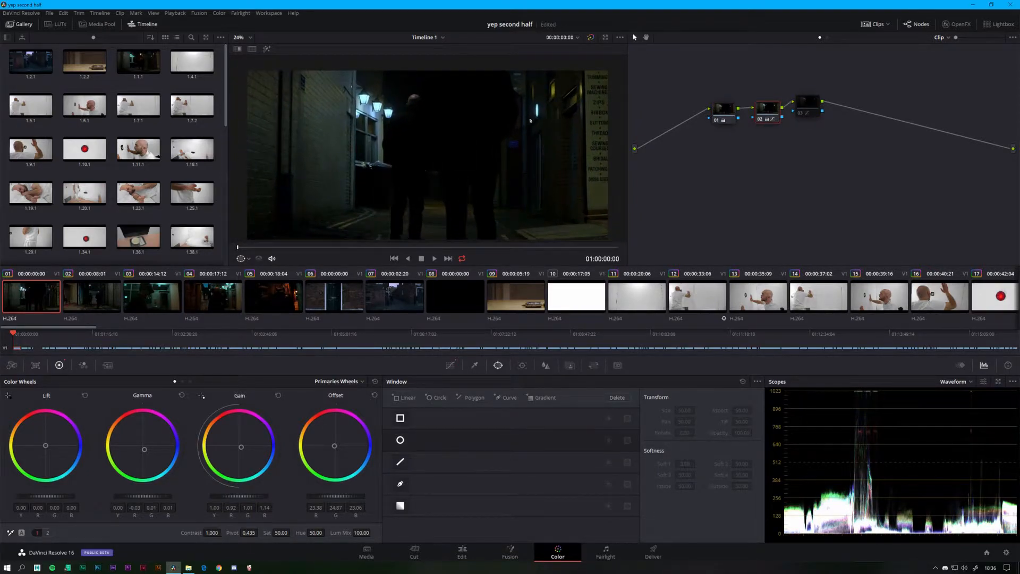
{"action": "scroll", "coordinate": [405, 157], "scroll_direction": "down", "scroll_amount": 2}
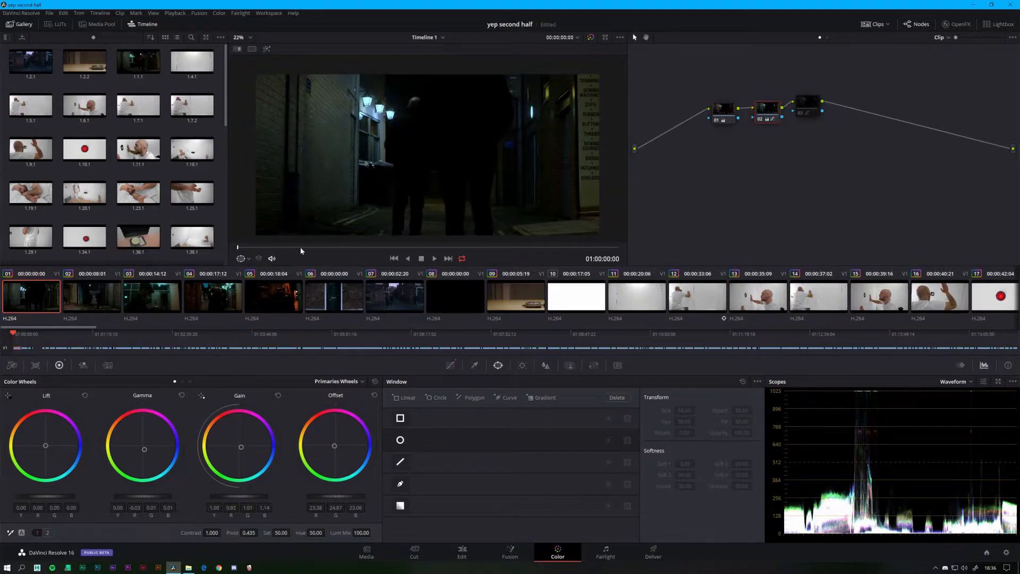
{"action": "left_click_drag", "start_coordinate": [301, 247], "coordinate": [470, 248]}
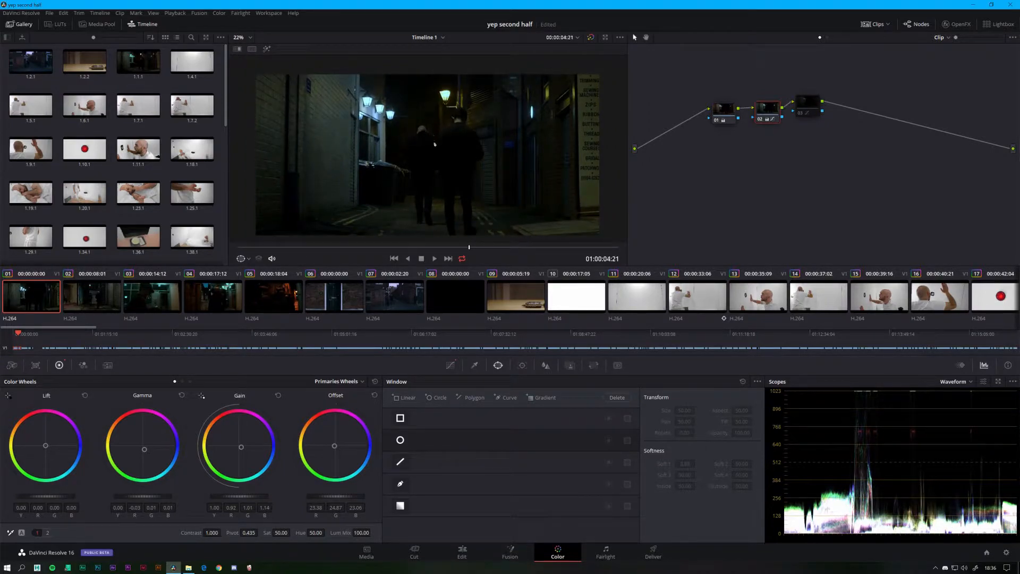
{"action": "scroll", "coordinate": [435, 144], "scroll_direction": "up", "scroll_amount": 2}
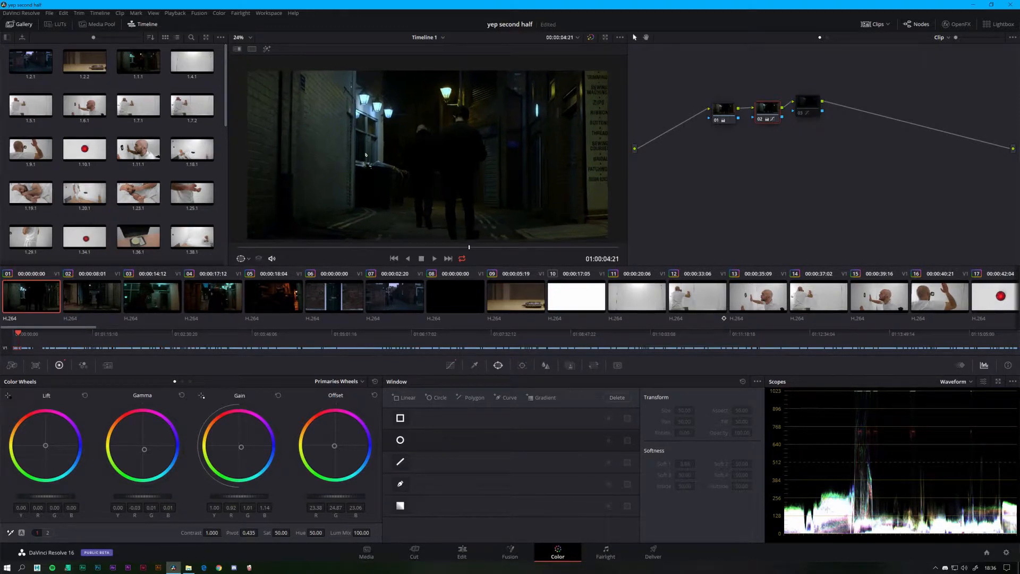
- Enable node 03, align it with the other nodes, and display its Hue Vs Hue curve
{"action": "left_click", "coordinate": [800, 115]}
{"action": "left_click_drag", "start_coordinate": [810, 104], "coordinate": [812, 110]}
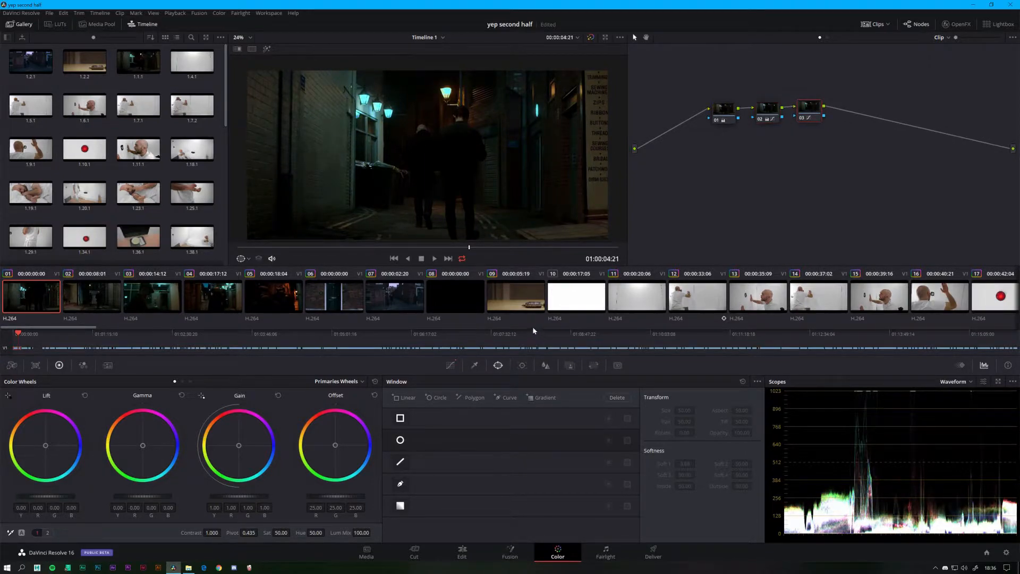
{"action": "left_click", "coordinate": [450, 365]}
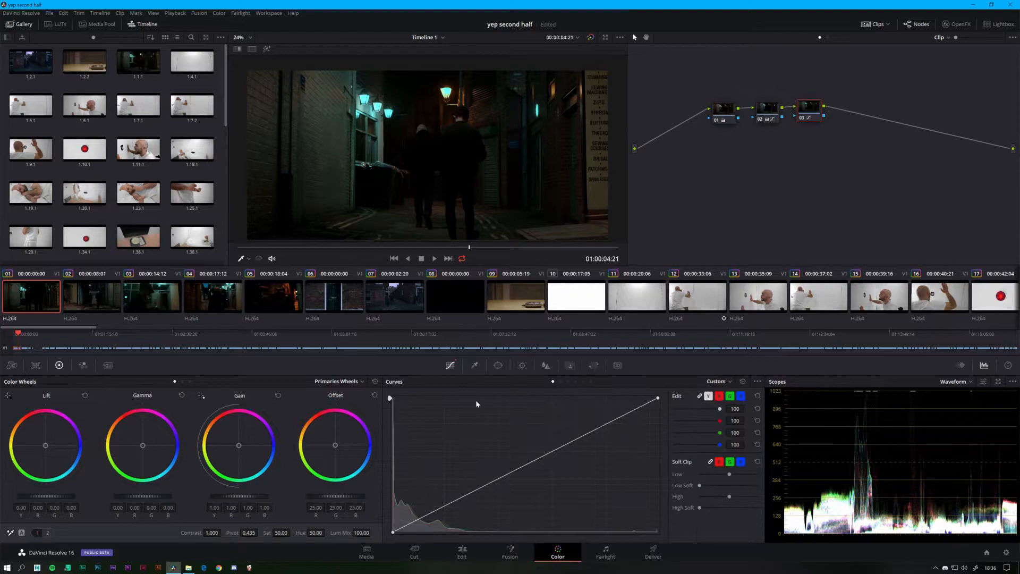
{"action": "left_click", "coordinate": [561, 382]}
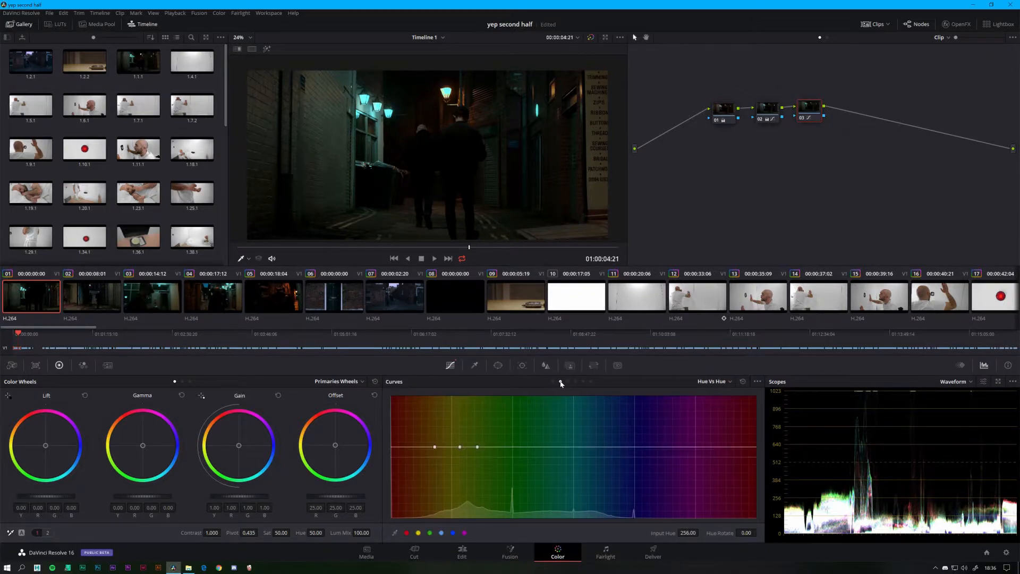
- Try deleting the two yellow-side points of the Hue Vs Hue curve and lowering the remaining one to a Hue Rotate of -2.91
{"action": "right_click", "coordinate": [460, 447]}
{"action": "right_click", "coordinate": [435, 447]}
{"action": "left_click_drag", "start_coordinate": [477, 447], "coordinate": [477, 462]}
{"action": "scroll", "coordinate": [452, 133], "scroll_direction": "up", "scroll_amount": 4}
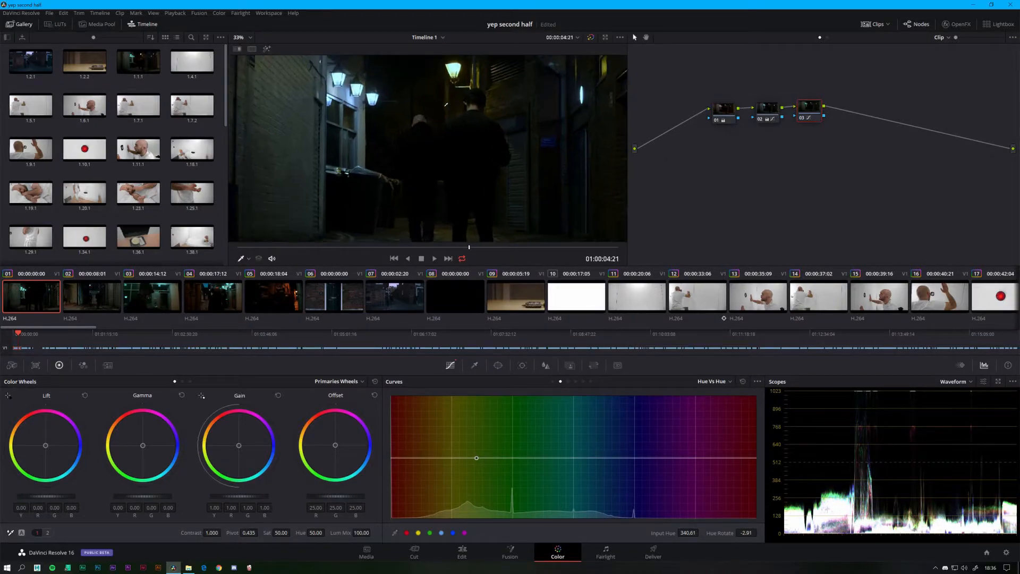
{"action": "left_click_drag", "start_coordinate": [452, 133], "coordinate": [441, 153]}
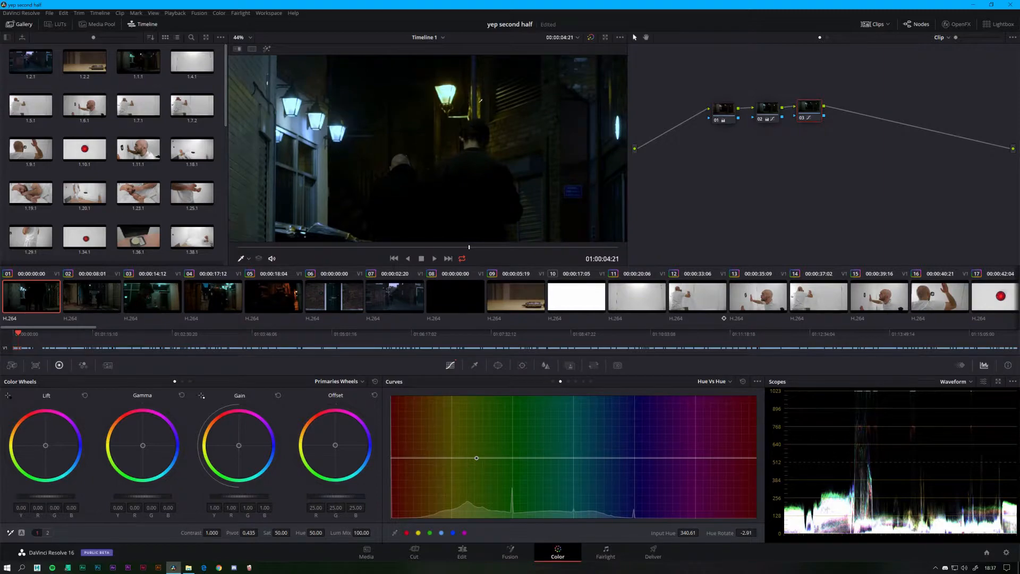
- Raise the remaining Hue Vs Hue point to a Hue Rotate of 32.04 and inspect the skin and lamps
{"action": "left_click_drag", "start_coordinate": [477, 457], "coordinate": [476, 445]}
{"action": "scroll", "coordinate": [466, 118], "scroll_direction": "up", "scroll_amount": 3}
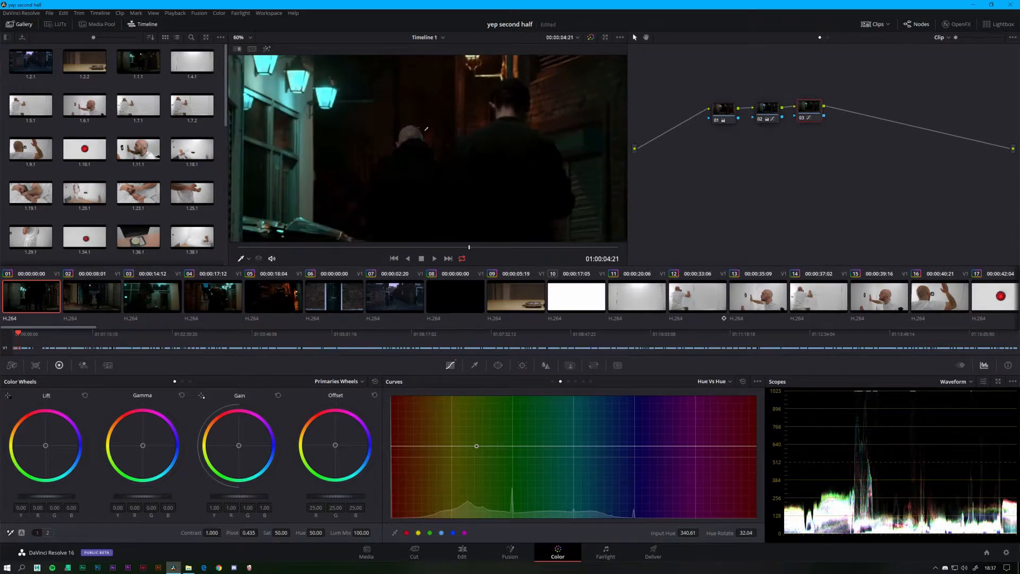
{"action": "scroll", "coordinate": [413, 128], "scroll_direction": "down", "scroll_amount": 3}
{"action": "scroll", "coordinate": [416, 133], "scroll_direction": "down", "scroll_amount": 3}
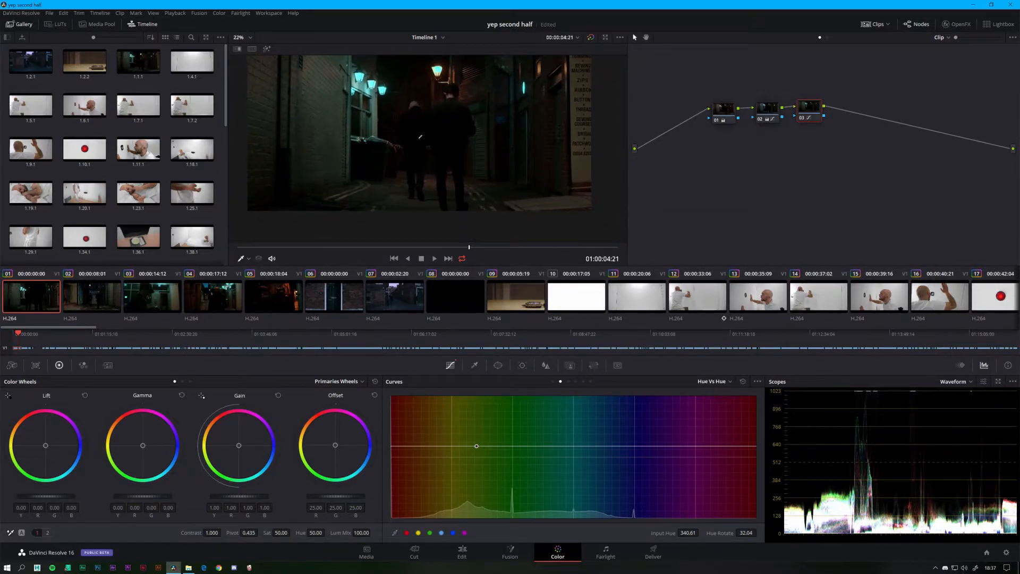
- Try lowering and raising the Hue Vs Hue point again, ending at Input Hue 344.92 and Hue Rotate 29.71
{"action": "left_click_drag", "start_coordinate": [477, 446], "coordinate": [480, 459]}
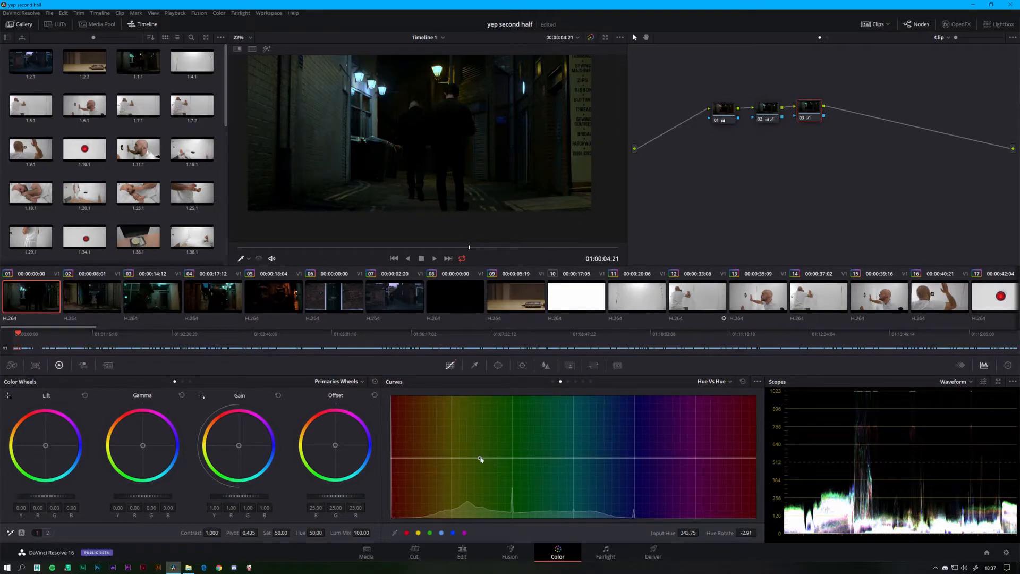
{"action": "left_click_drag", "start_coordinate": [480, 457], "coordinate": [482, 447]}
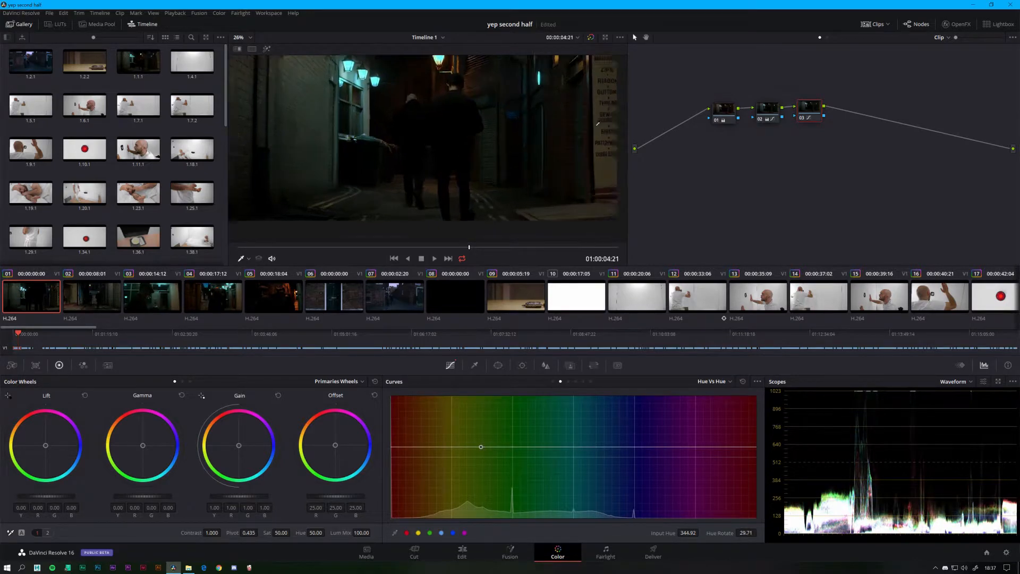
{"action": "scroll", "coordinate": [443, 133], "scroll_direction": "up", "scroll_amount": 1}
{"action": "left_click_drag", "start_coordinate": [443, 133], "coordinate": [435, 119]}
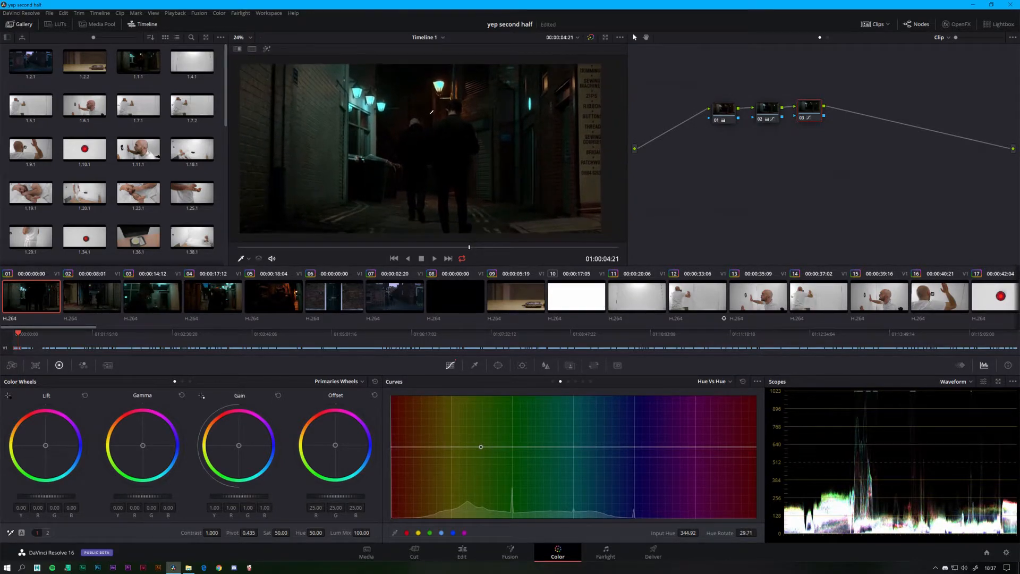
- Undo the trial edits to node 03's Hue Vs Hue curve, bringing back its three original points
{"action": "key", "text": "ctrl+z"}
{"action": "key", "text": "ctrl+z"}
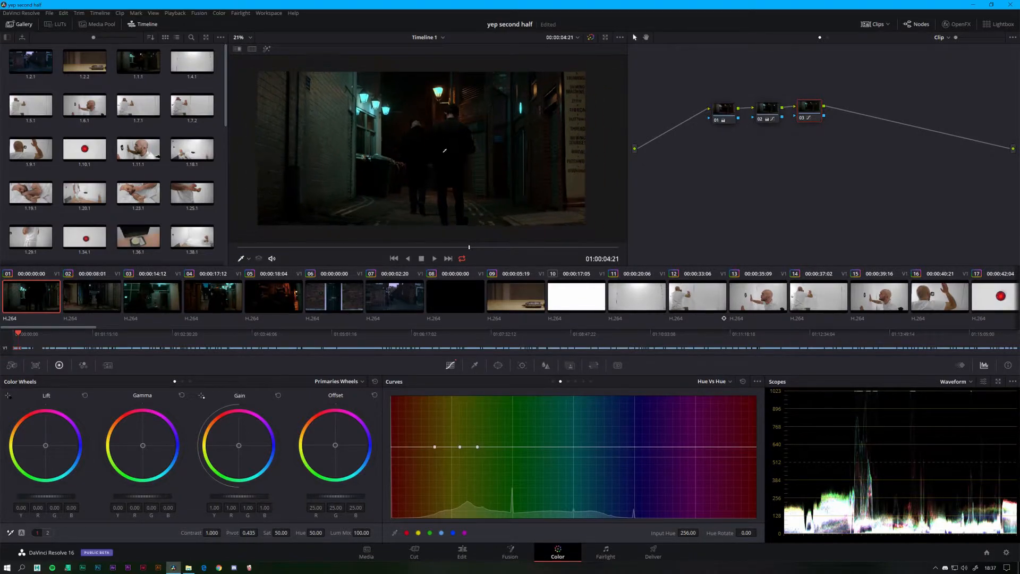
{"action": "right_click", "coordinate": [421, 132]}
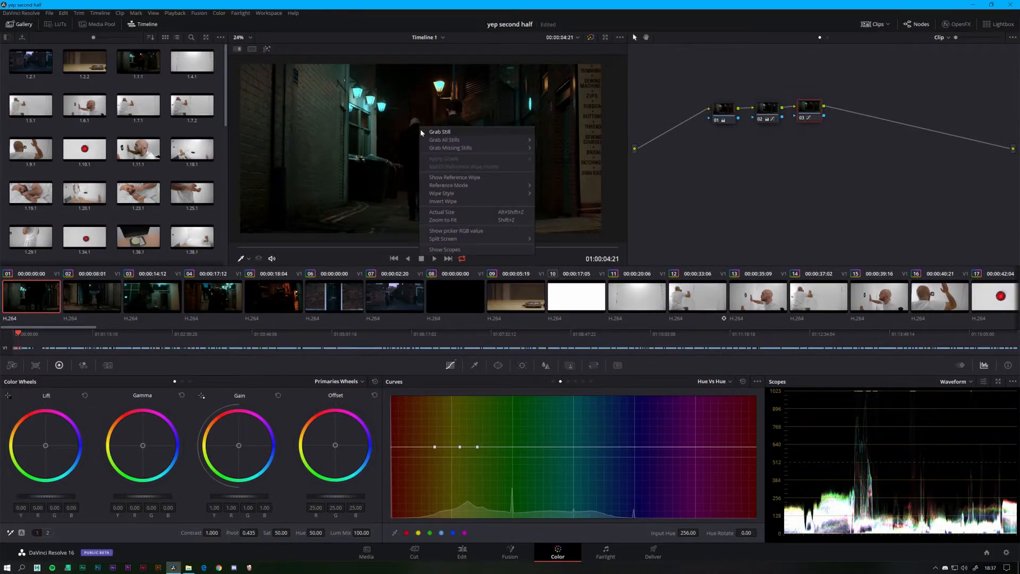
{"action": "left_click", "coordinate": [225, 110]}
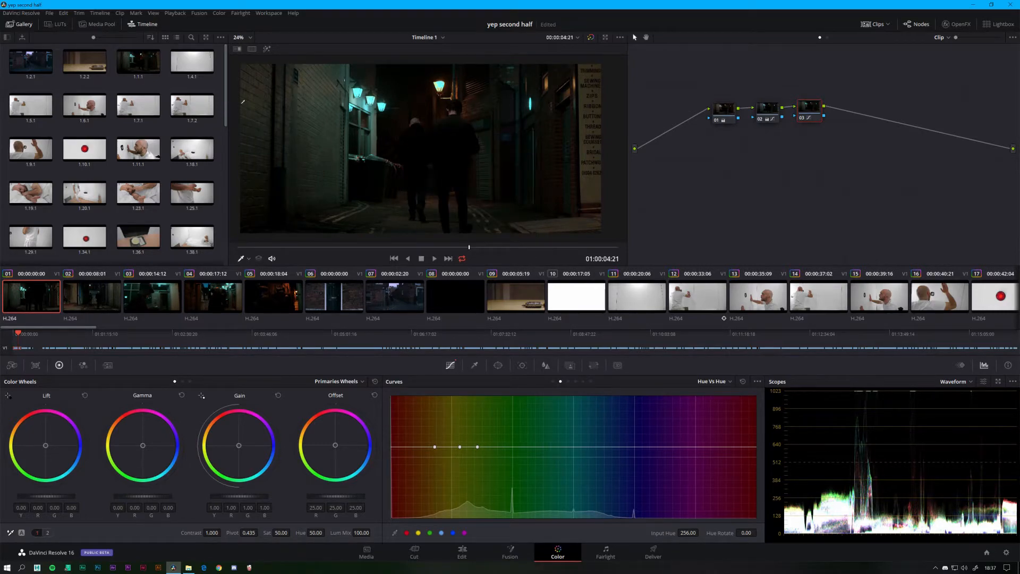
{"action": "left_click_drag", "start_coordinate": [714, 78], "coordinate": [849, 133]}
{"action": "left_click", "coordinate": [795, 184]}
{"action": "scroll", "coordinate": [212, 80], "scroll_direction": "down", "scroll_amount": 3}
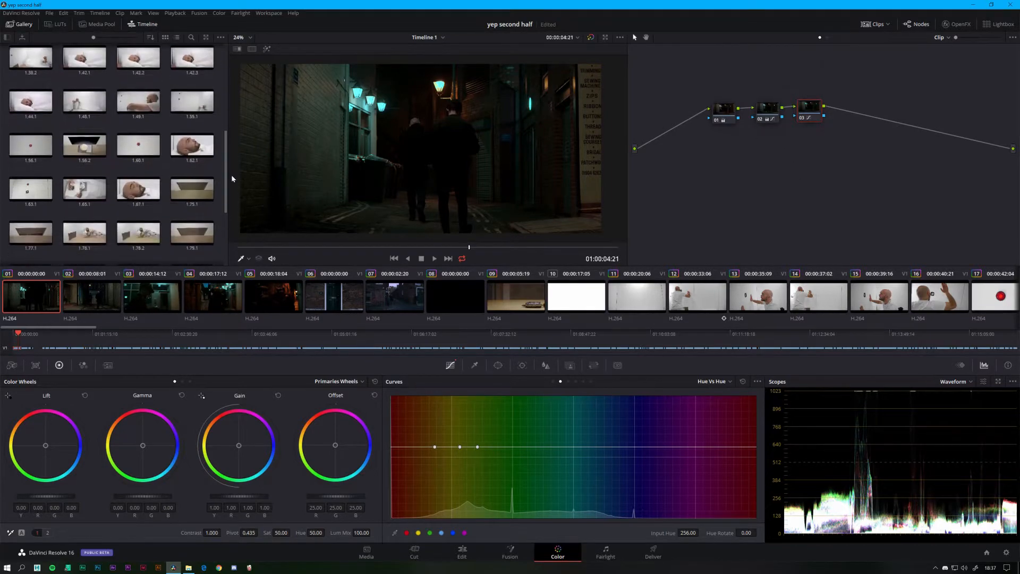
- Open clip 02 and bring up the options of gallery still 1.1.1 without applying its grade
{"action": "scroll", "coordinate": [215, 57], "scroll_direction": "up", "scroll_amount": 3}
{"action": "left_click", "coordinate": [101, 295]}
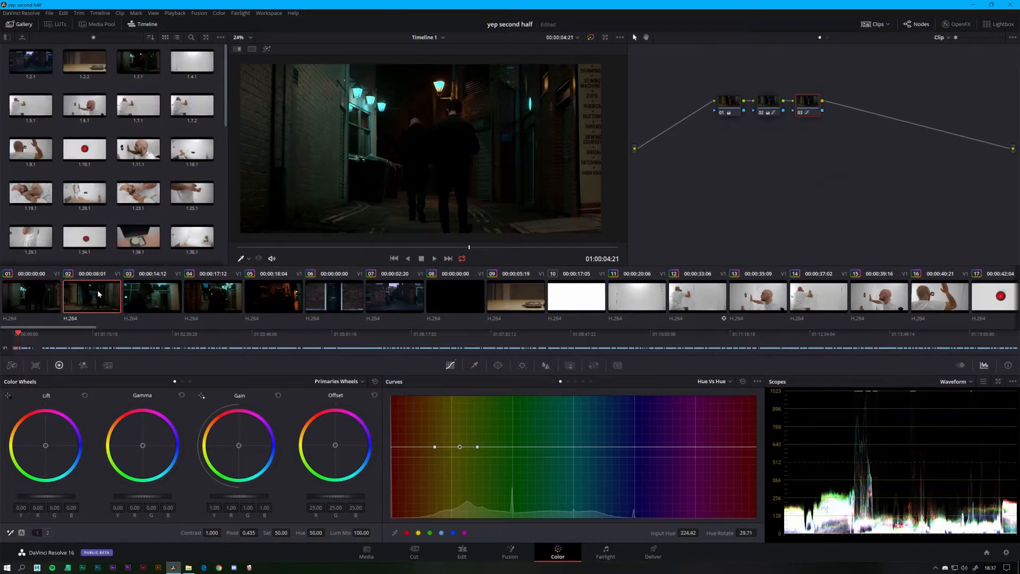
{"action": "left_click", "coordinate": [154, 295]}
{"action": "left_click", "coordinate": [100, 298]}
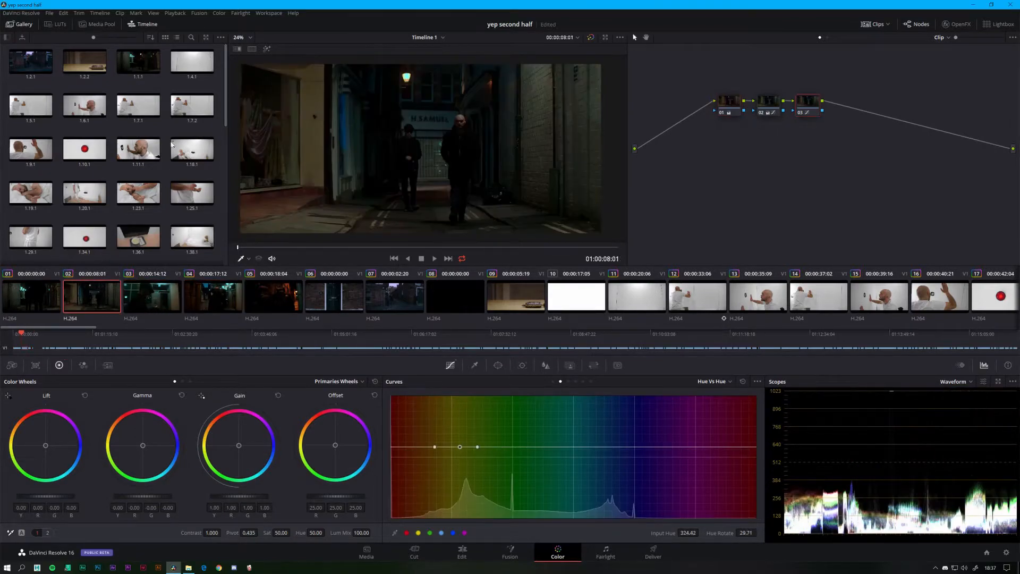
{"action": "right_click", "coordinate": [120, 55]}
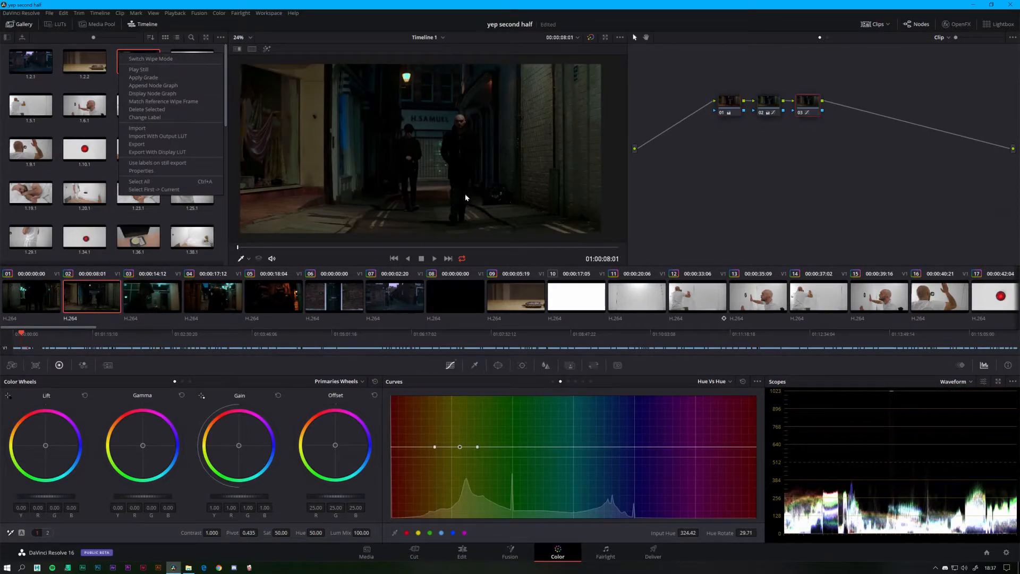
{"action": "left_click", "coordinate": [644, 208]}
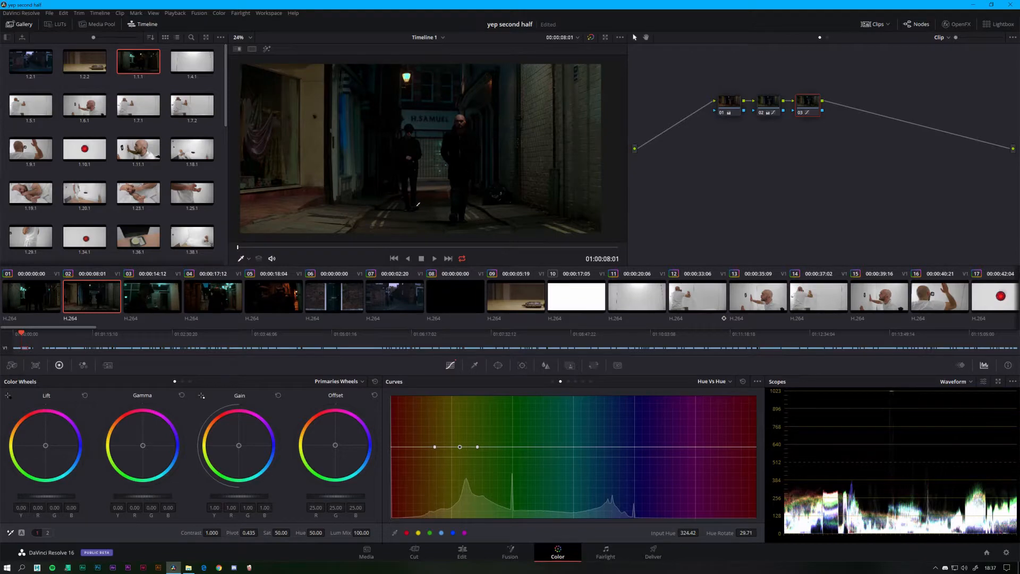
- Look through the graded clips up to the door shot in clip 06 and inspect the Hue Vs Hue curve of its node 02
{"action": "left_click", "coordinate": [208, 298]}
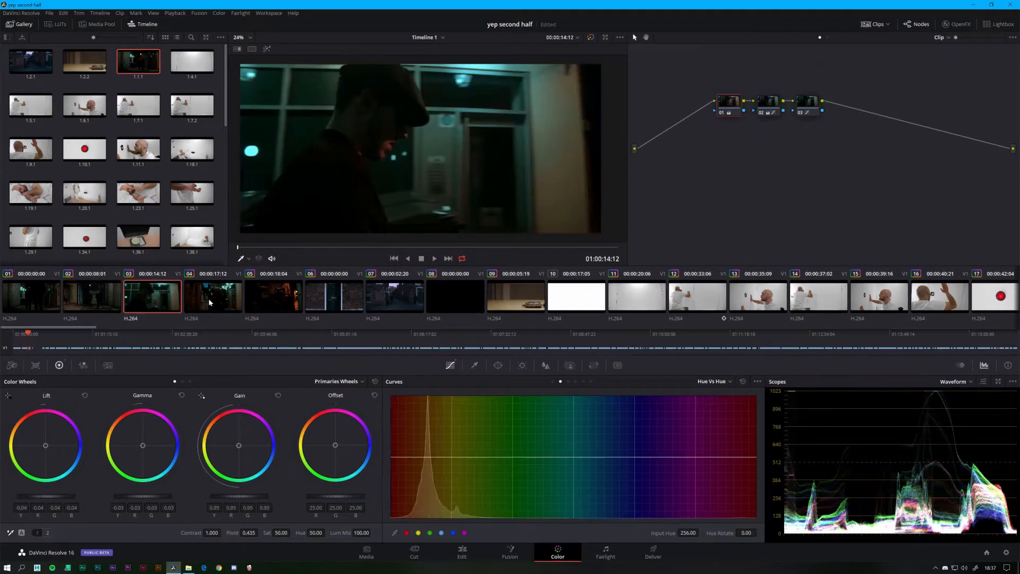
{"action": "left_click", "coordinate": [334, 297]}
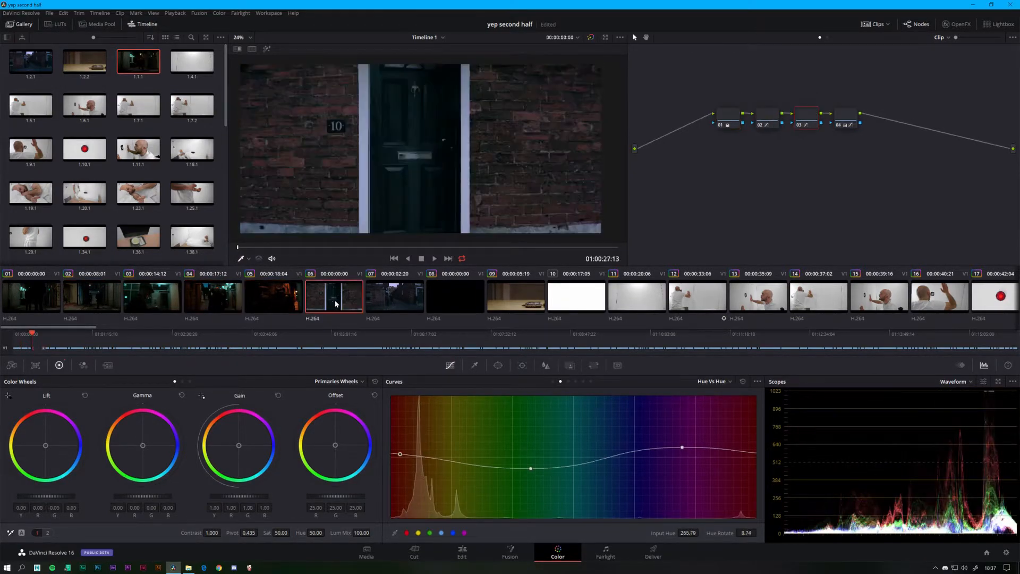
{"action": "left_click", "coordinate": [395, 298]}
{"action": "left_click", "coordinate": [335, 297]}
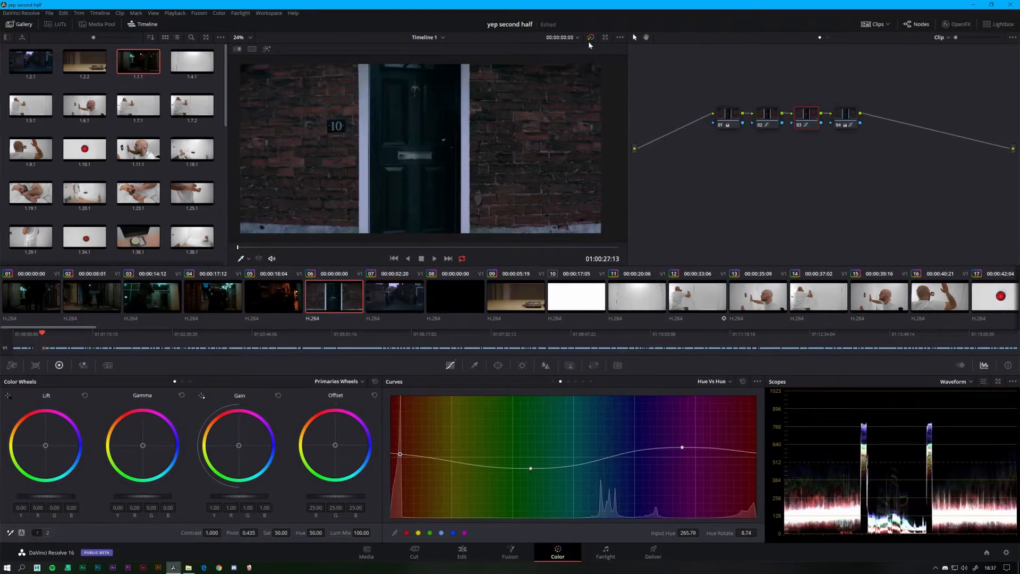
{"action": "left_click", "coordinate": [764, 113]}
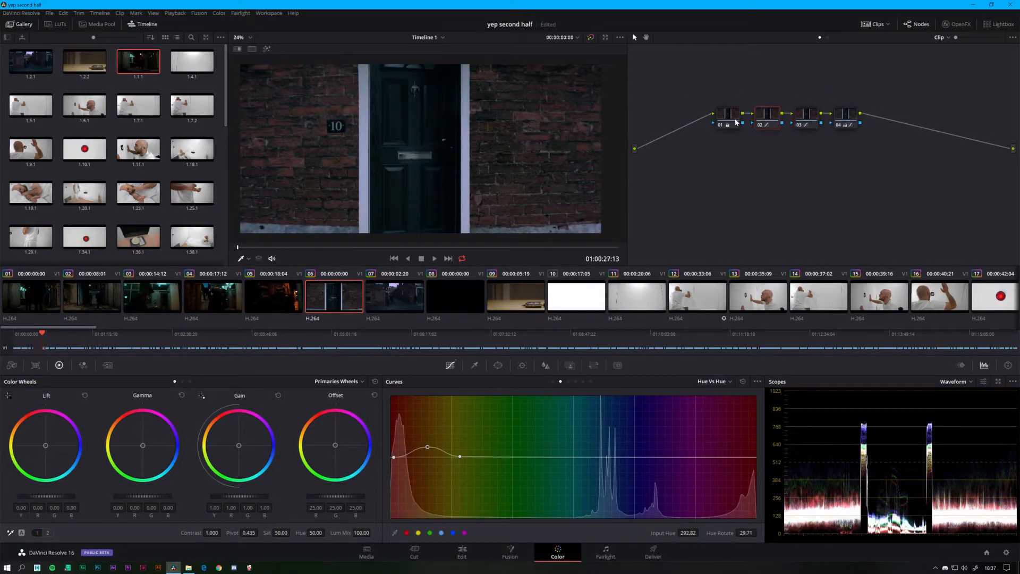
- Open the alley street shot in clip 07 and compare it with all its grades bypassed and active
{"action": "left_click", "coordinate": [407, 299]}
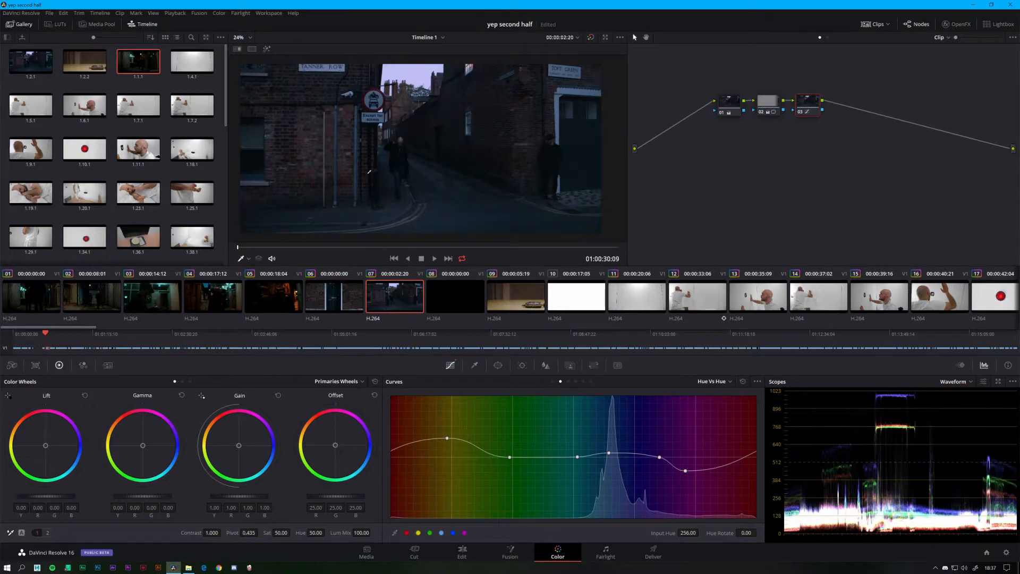
{"action": "left_click", "coordinate": [591, 38]}
{"action": "left_click", "coordinate": [591, 38]}
{"action": "left_click", "coordinate": [591, 38]}
{"action": "left_click", "coordinate": [590, 38]}
{"action": "left_click", "coordinate": [765, 109]}
{"action": "left_click", "coordinate": [591, 37]}
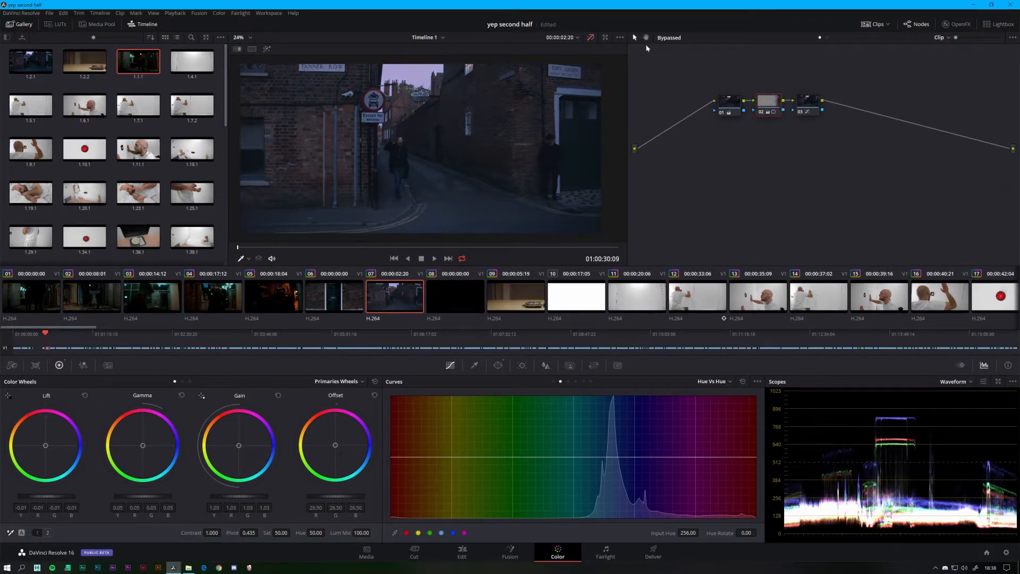
{"action": "left_click", "coordinate": [590, 38]}
- Try adding an outside node after node 02 of clip 07 and delete it
{"action": "key", "text": "alt+o"}
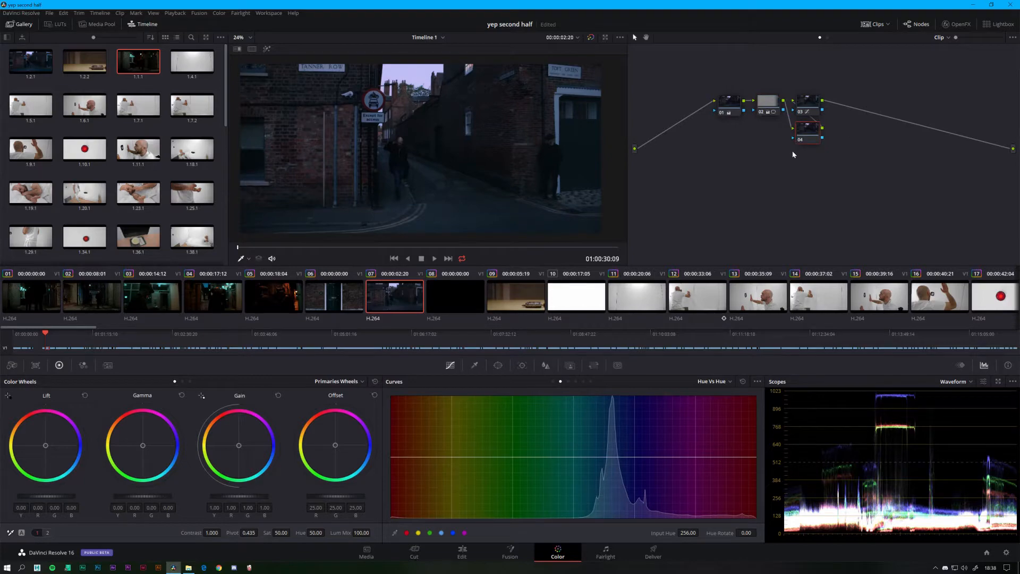
{"action": "key", "text": "Delete"}
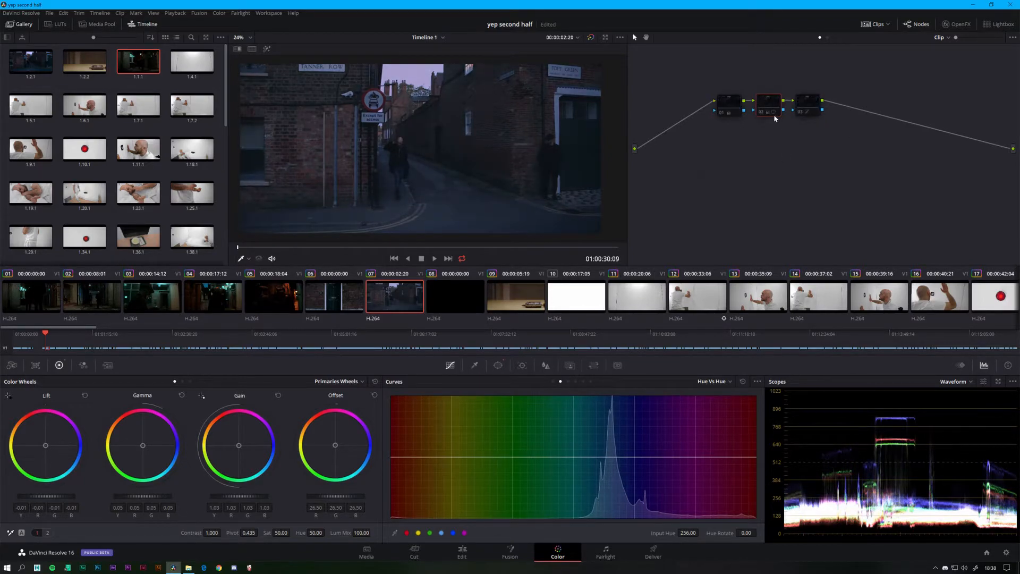
- Toggle clip 07's node 02 off and on to compare its effect, and re-enable node 01
{"action": "left_click", "coordinate": [762, 115]}
{"action": "left_click", "coordinate": [762, 115]}
{"action": "left_click", "coordinate": [763, 115]}
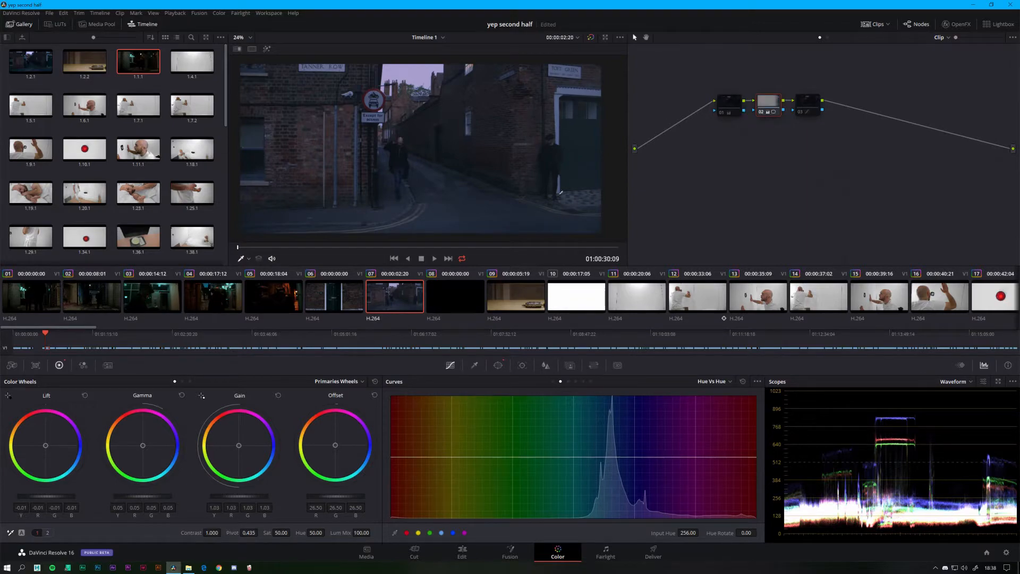
{"action": "left_click", "coordinate": [722, 113]}
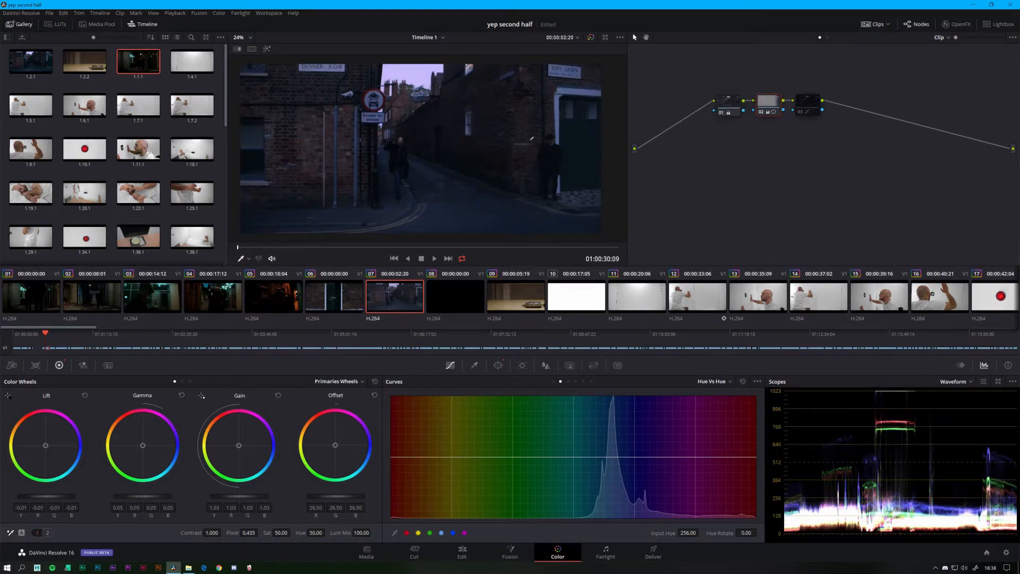
- Toggle clip 07's node 03 to compare its effect and examine its Hue Vs Hue curve
{"action": "left_click", "coordinate": [799, 113]}
{"action": "left_click", "coordinate": [799, 113]}
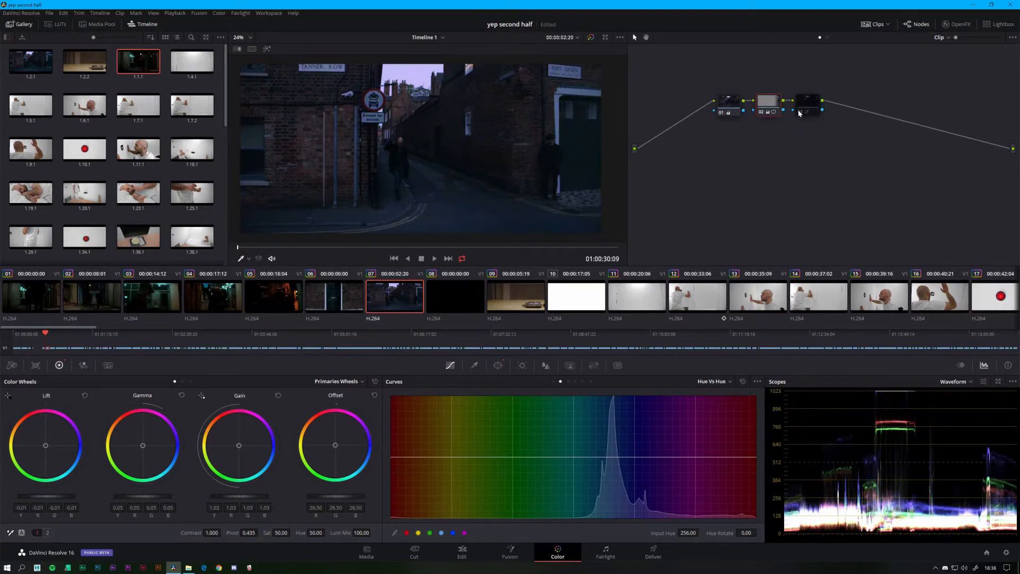
{"action": "left_click", "coordinate": [800, 113]}
{"action": "left_click", "coordinate": [799, 113]}
{"action": "left_click", "coordinate": [799, 112]}
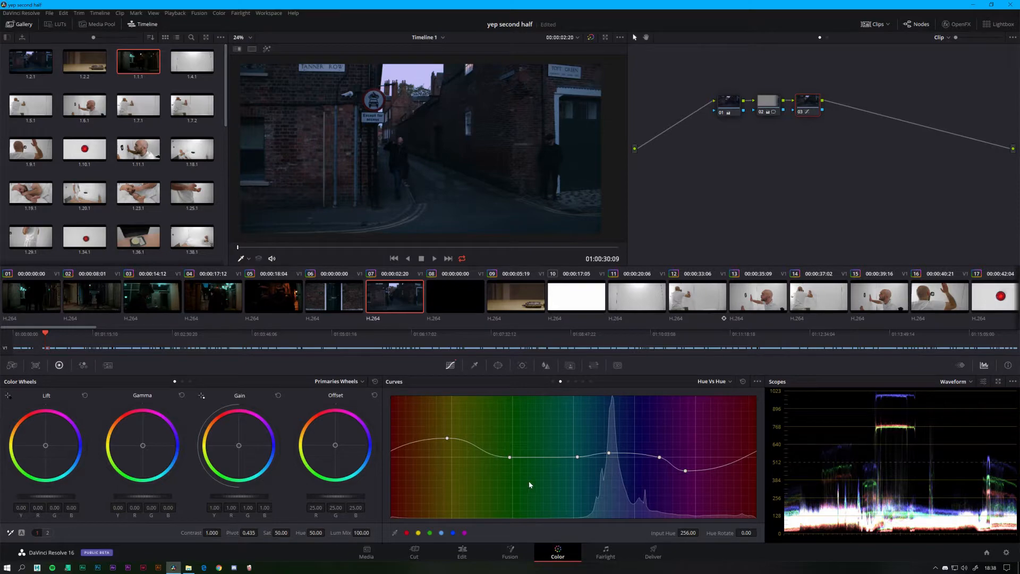
- Compare the door clip 06 with the street clip 07 and move on to the cassette player shot in clip 09
{"action": "left_click", "coordinate": [335, 294]}
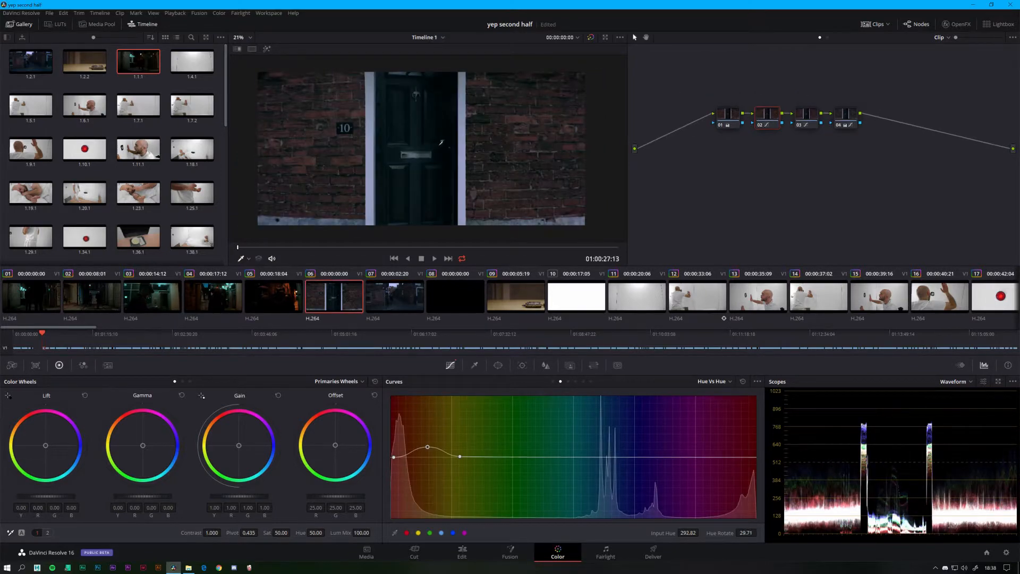
{"action": "left_click", "coordinate": [394, 302]}
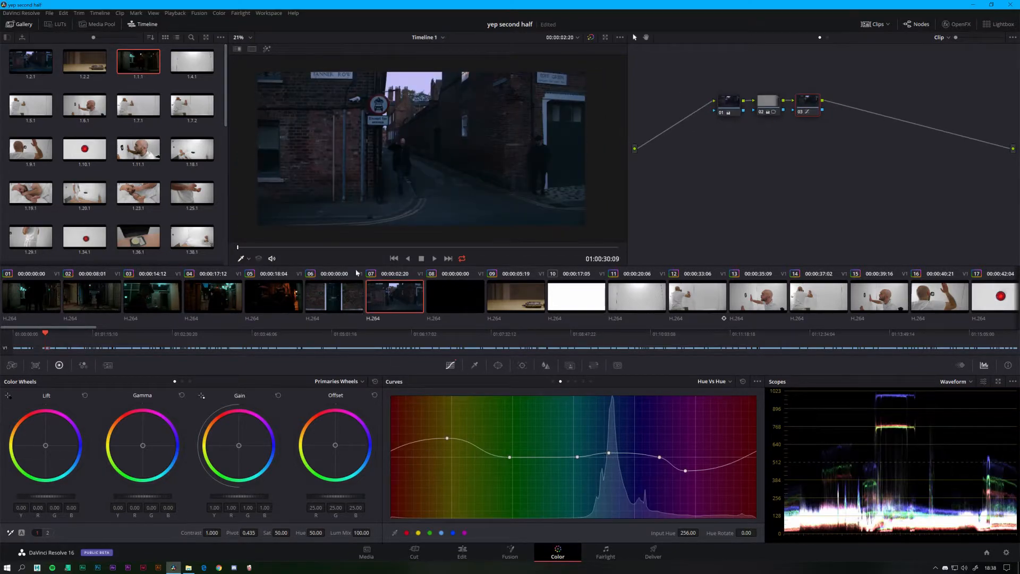
{"action": "key", "text": "Down"}
{"action": "key", "text": "Down"}
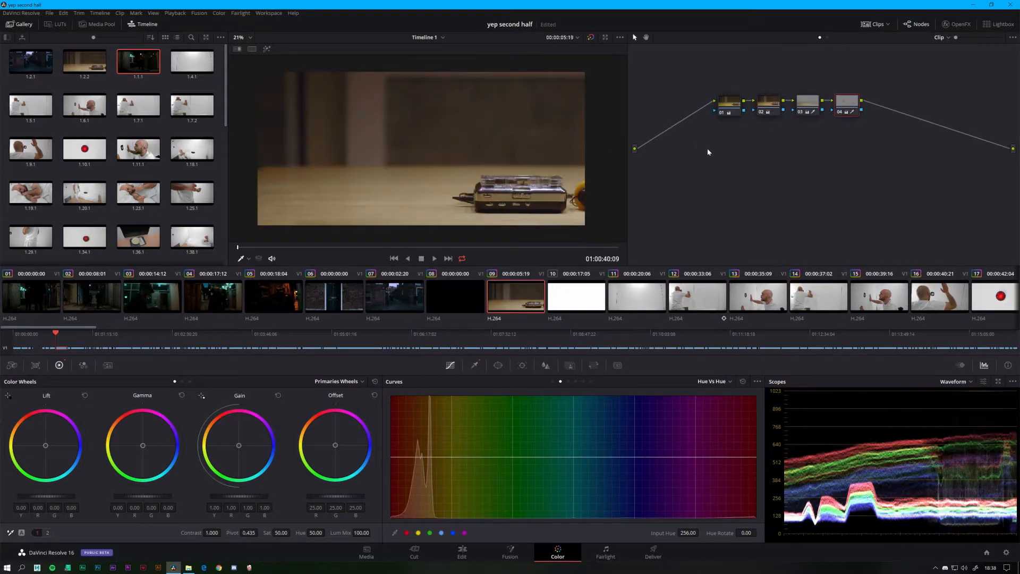
- Compare clip 09 with its grades bypassed and active, including the frame of the hands at 01:00:46:06
{"action": "left_click", "coordinate": [590, 38]}
{"action": "left_click", "coordinate": [590, 38]}
{"action": "left_click", "coordinate": [590, 38]}
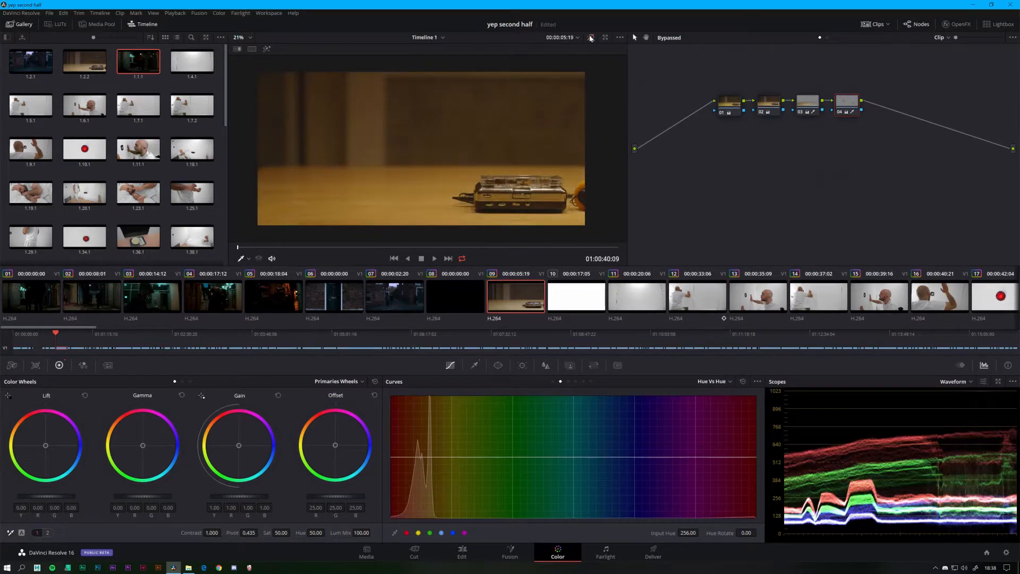
{"action": "left_click", "coordinate": [590, 38]}
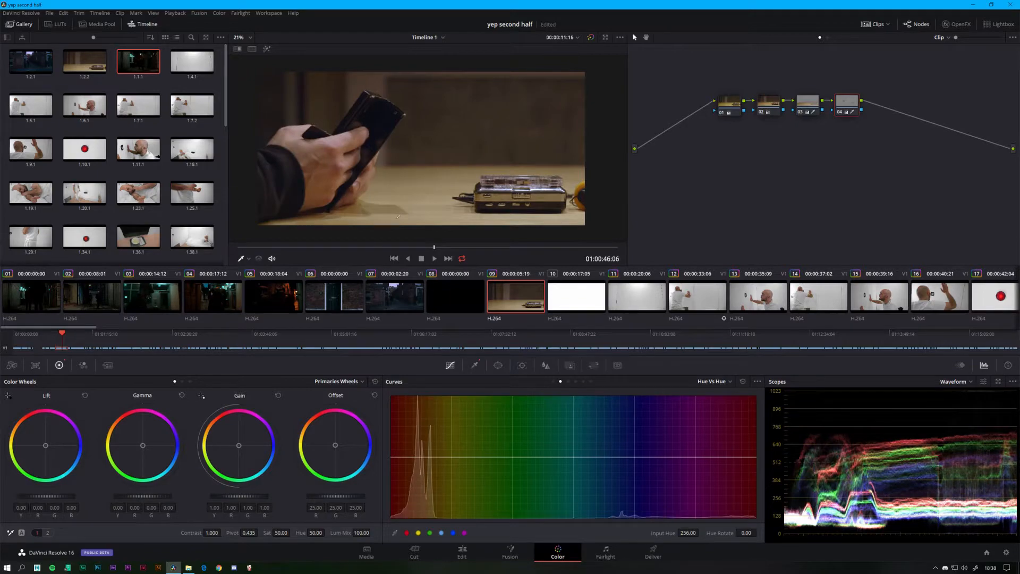
{"action": "left_click", "coordinate": [590, 37]}
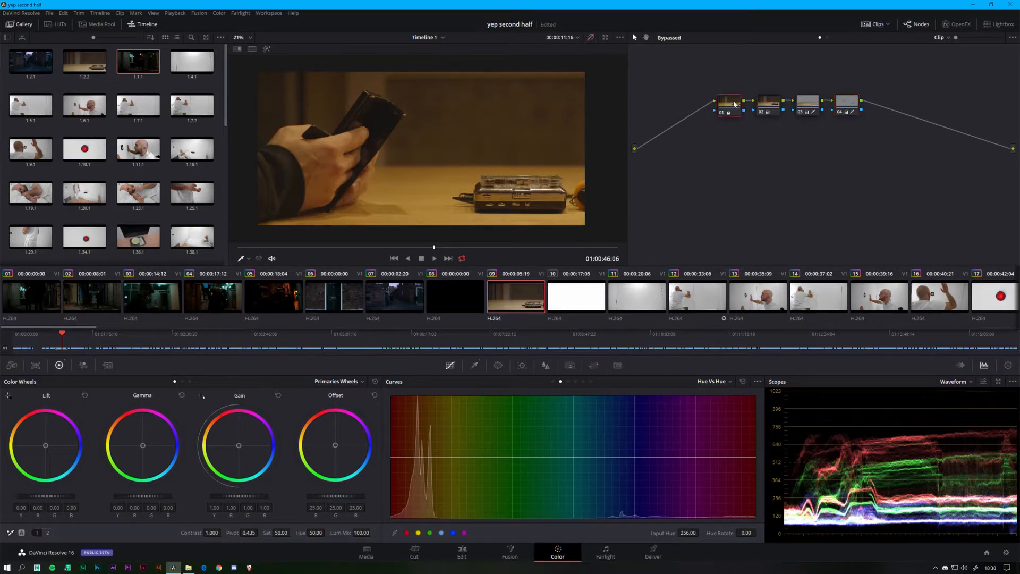
- Switch off all of clip 09's nodes and toggle node 01 alone to compare its correction with the ungraded image
{"action": "key", "text": "shift+d"}
{"action": "key", "text": "ctrl+d"}
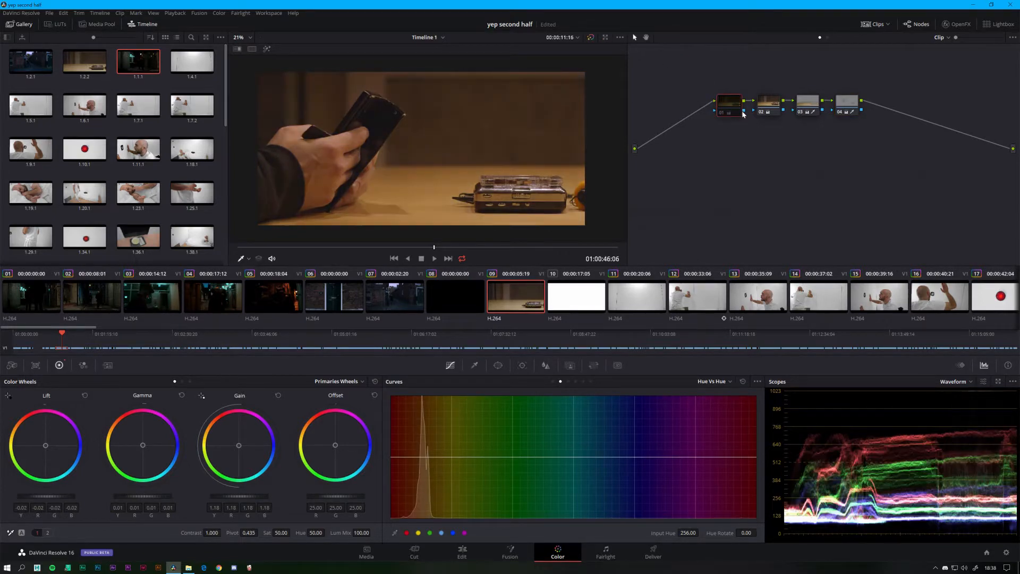
{"action": "key", "text": "ctrl+d"}
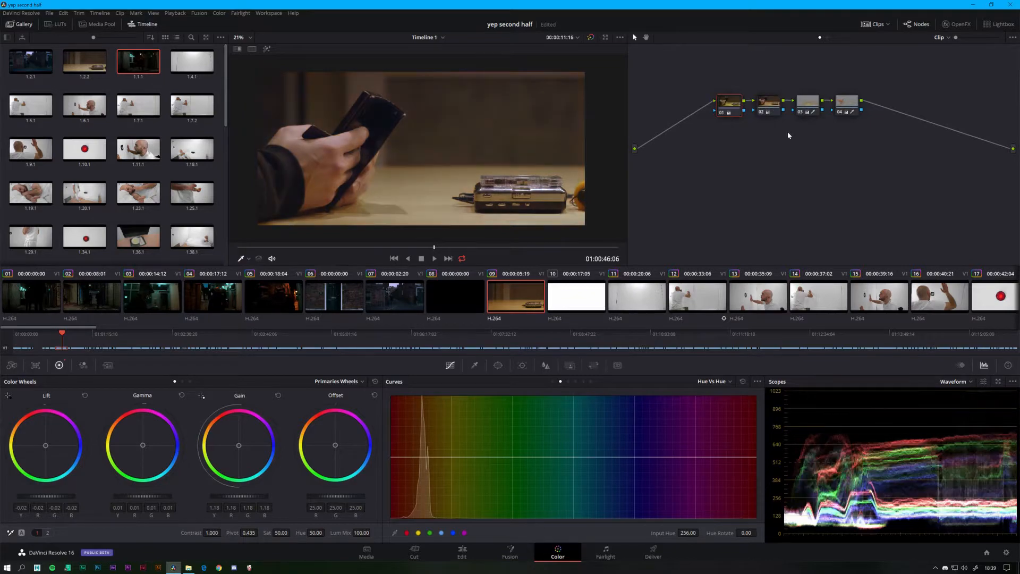
{"action": "key", "text": "ctrl+d"}
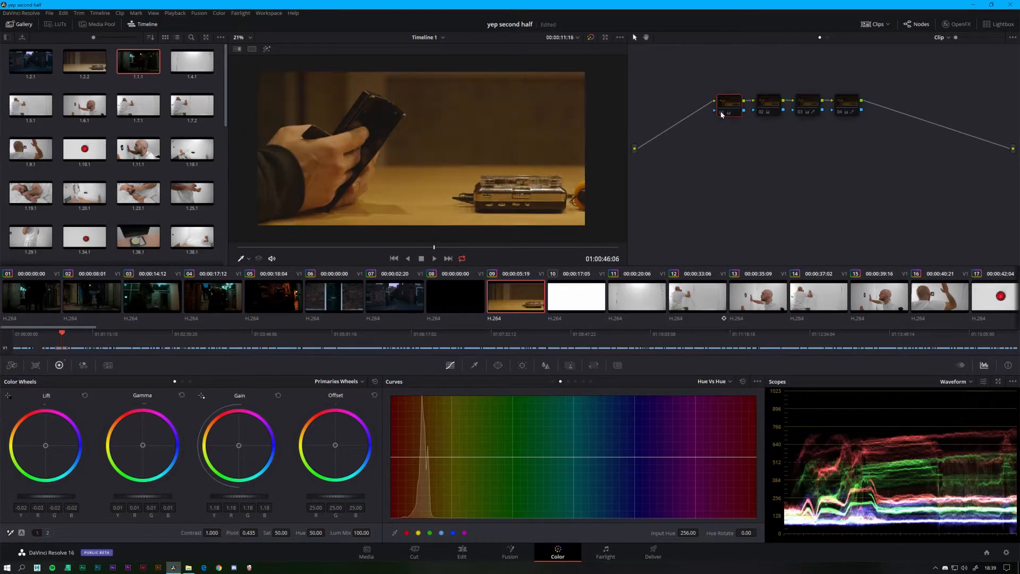
{"action": "key", "text": "ctrl+d"}
{"action": "key", "text": "ctrl+d"}
{"action": "key", "text": "ctrl+d"}
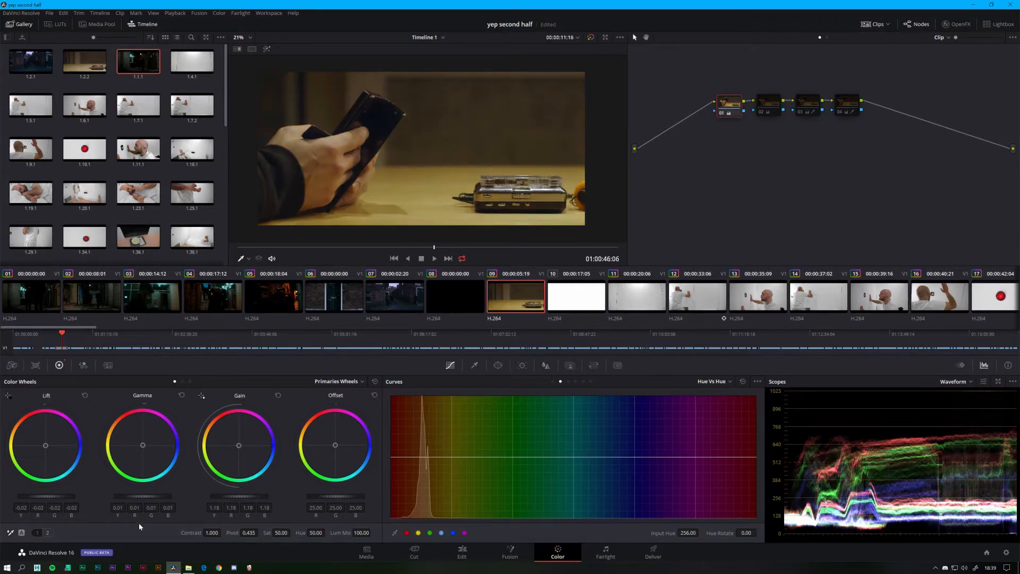
- Show the temperature and tint adjustments of clip 09's nodes 01 and 02, and re-enable nodes 02, 03 and 04
{"action": "left_click", "coordinate": [47, 532]}
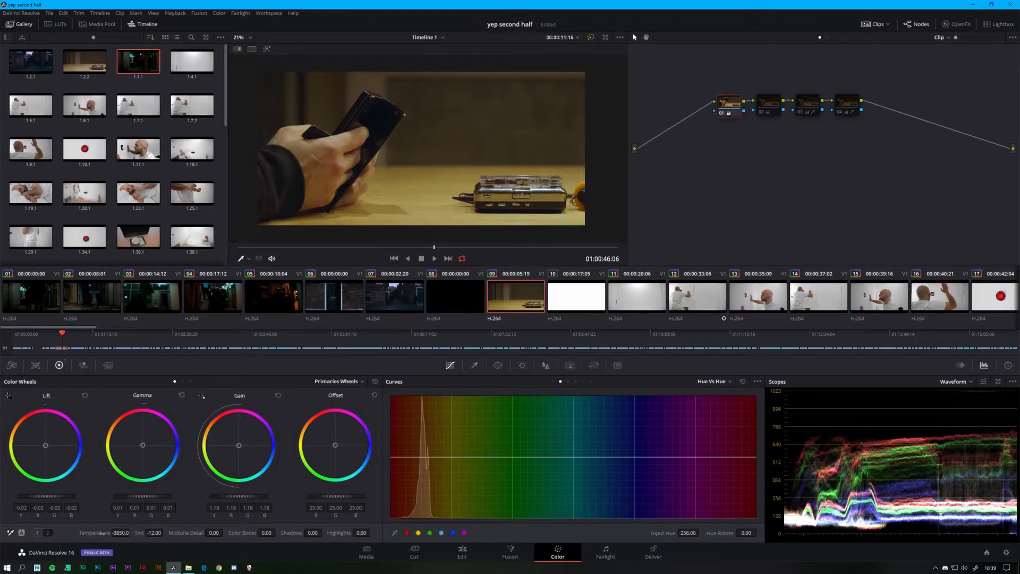
{"action": "left_click", "coordinate": [764, 113]}
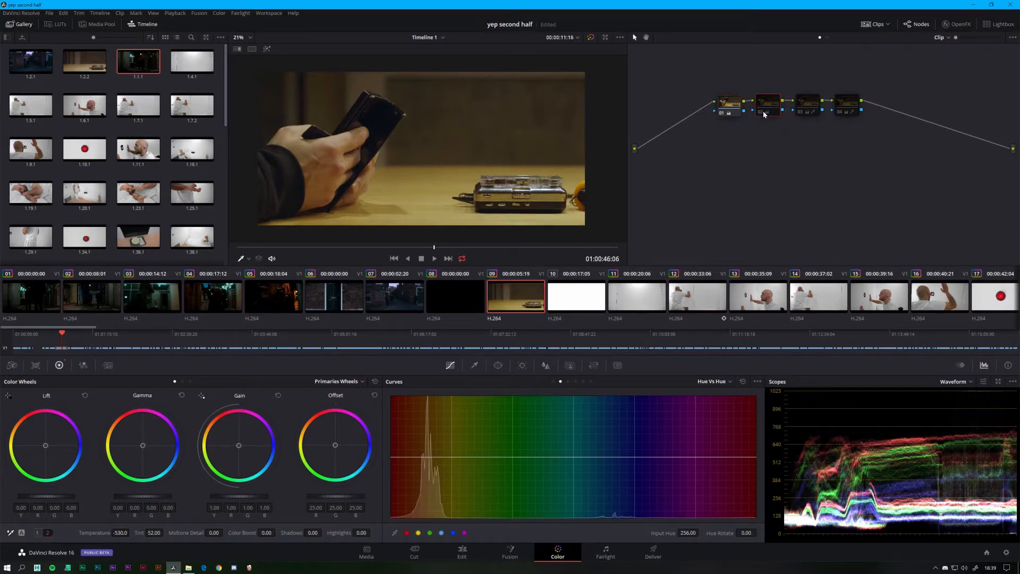
{"action": "left_click", "coordinate": [761, 112]}
{"action": "left_click", "coordinate": [799, 113]}
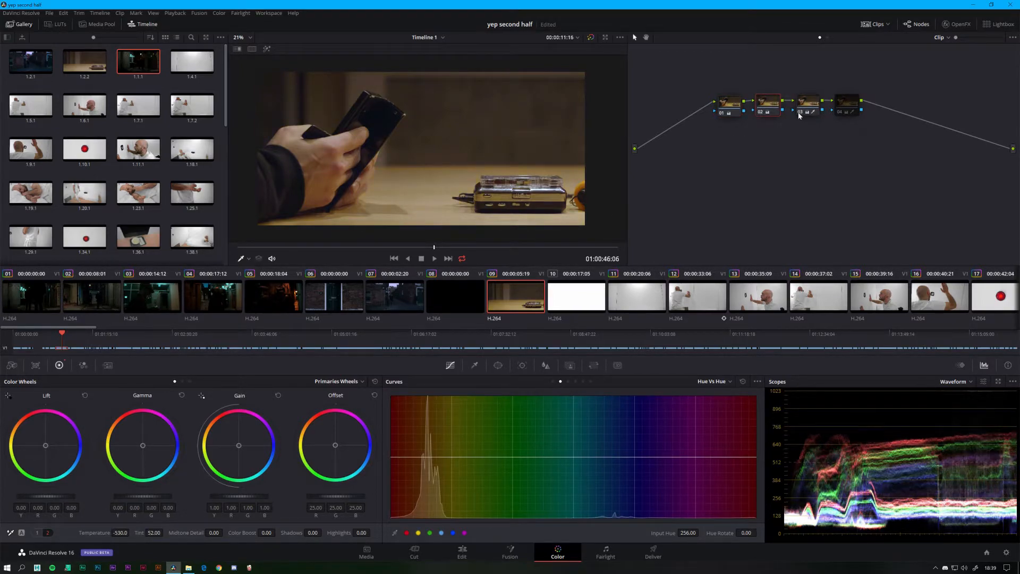
{"action": "left_click", "coordinate": [840, 112]}
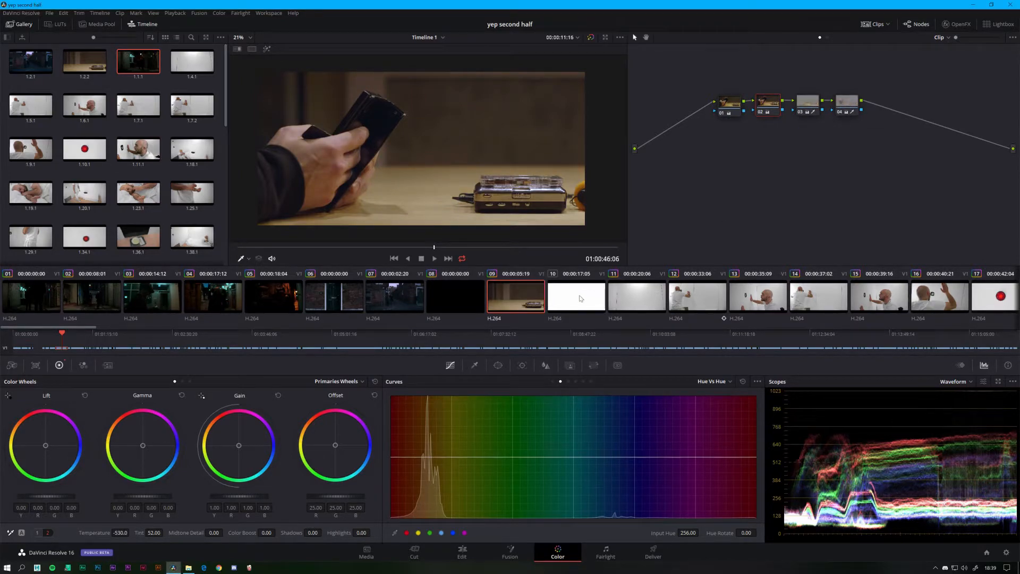
- Move on to the white room shot in clip 11, fit the image to the viewer, and go to frame 01:01:05:06
{"action": "left_click", "coordinate": [639, 301]}
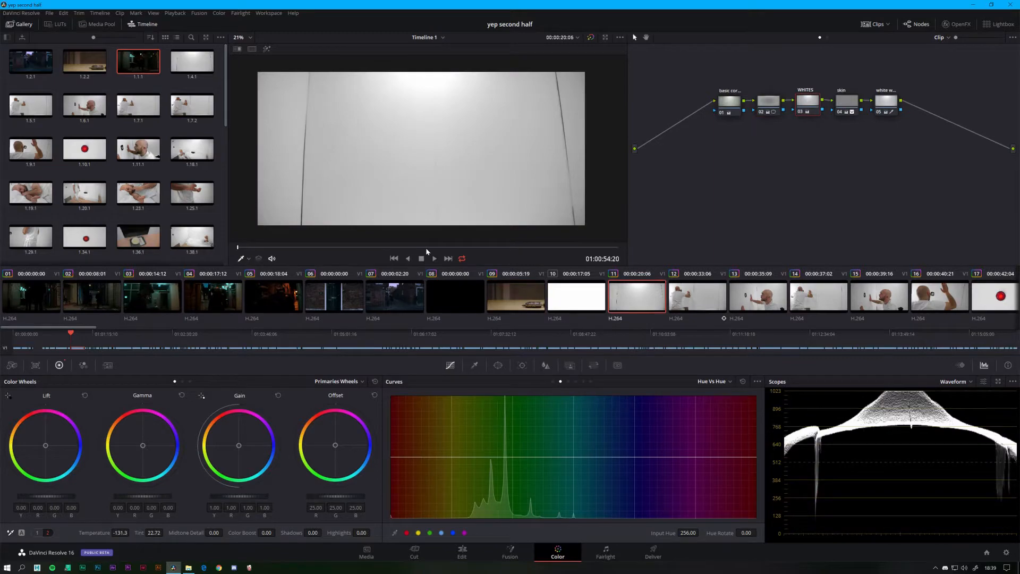
{"action": "left_click", "coordinate": [515, 247]}
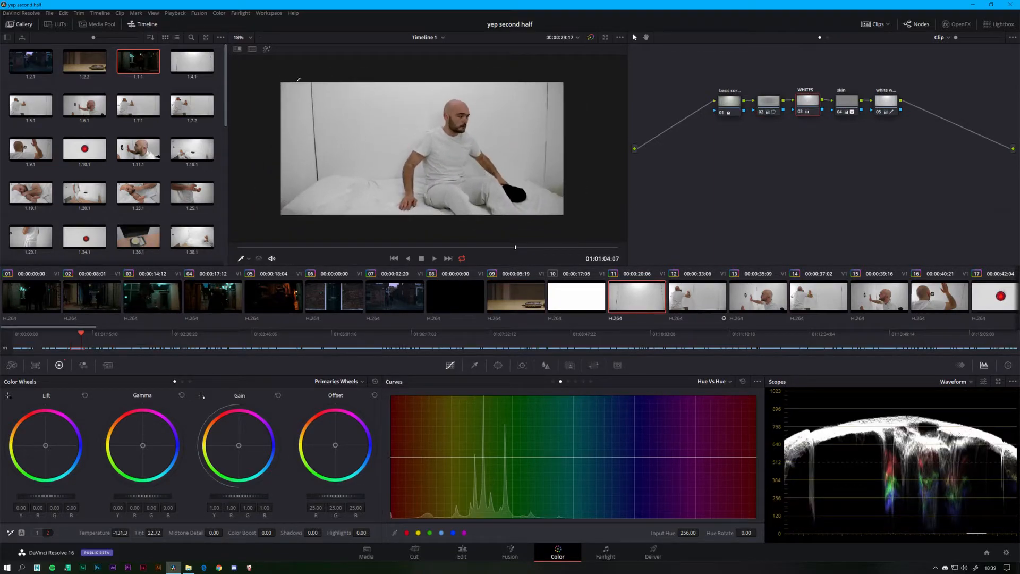
{"action": "left_click", "coordinate": [239, 37]}
{"action": "left_click", "coordinate": [244, 50]}
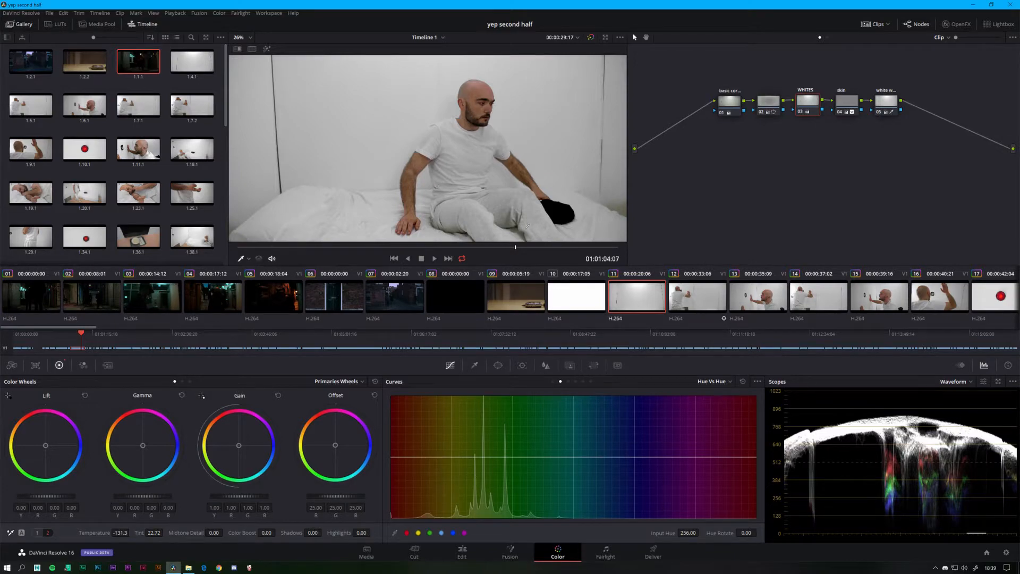
{"action": "left_click", "coordinate": [700, 301]}
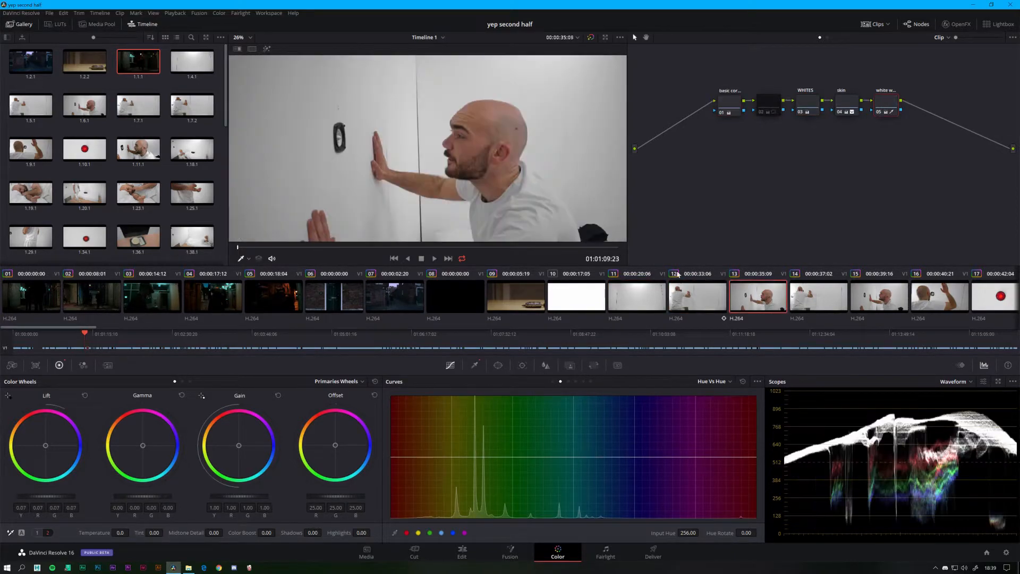
{"action": "left_click", "coordinate": [630, 292]}
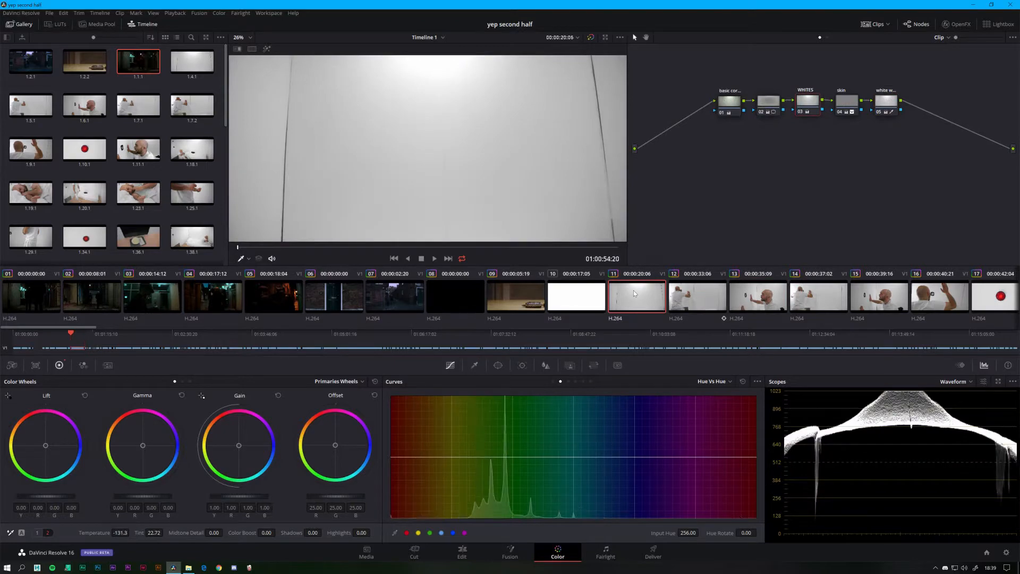
{"action": "left_click_drag", "start_coordinate": [488, 248], "coordinate": [543, 247]}
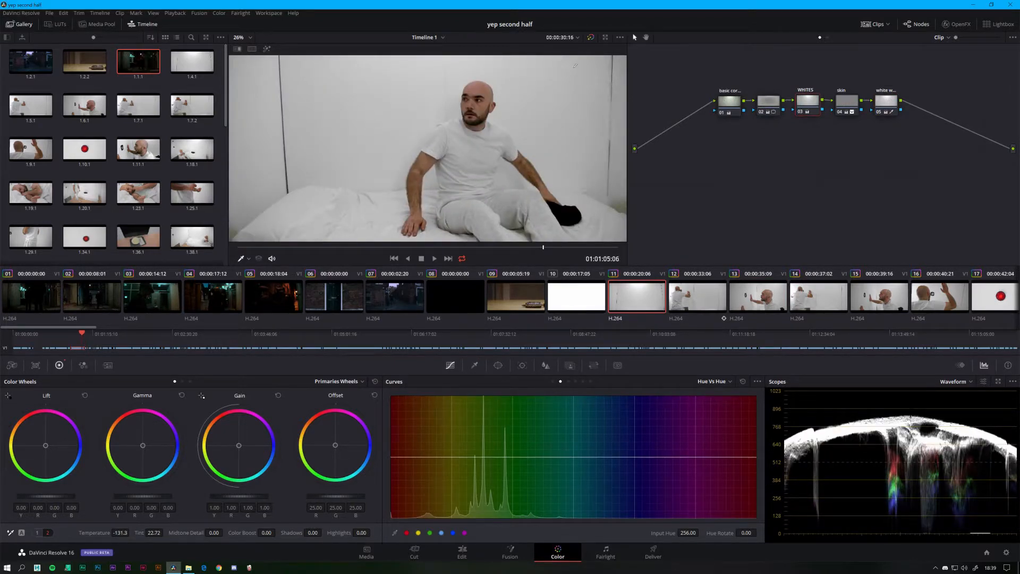
- Compare clip 11 with its grades bypassed and active, with node 01 selected
{"action": "left_click", "coordinate": [591, 38]}
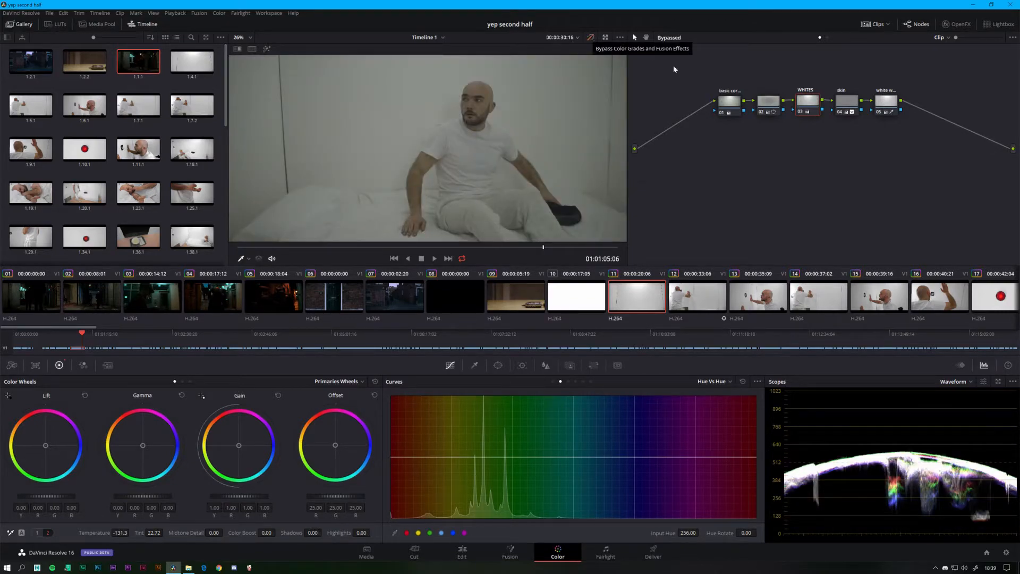
{"action": "left_click", "coordinate": [731, 104]}
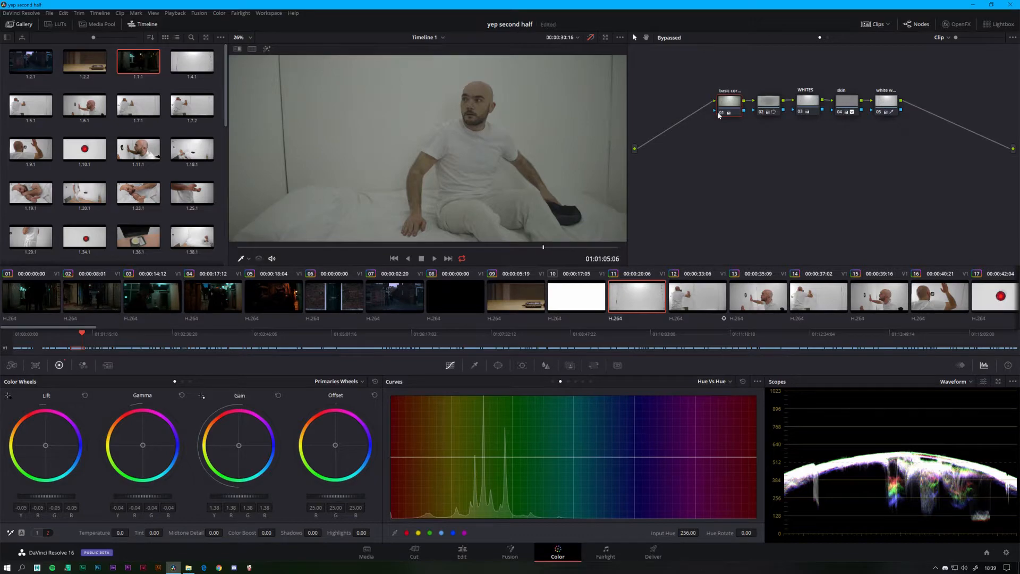
{"action": "key", "text": "shift+d"}
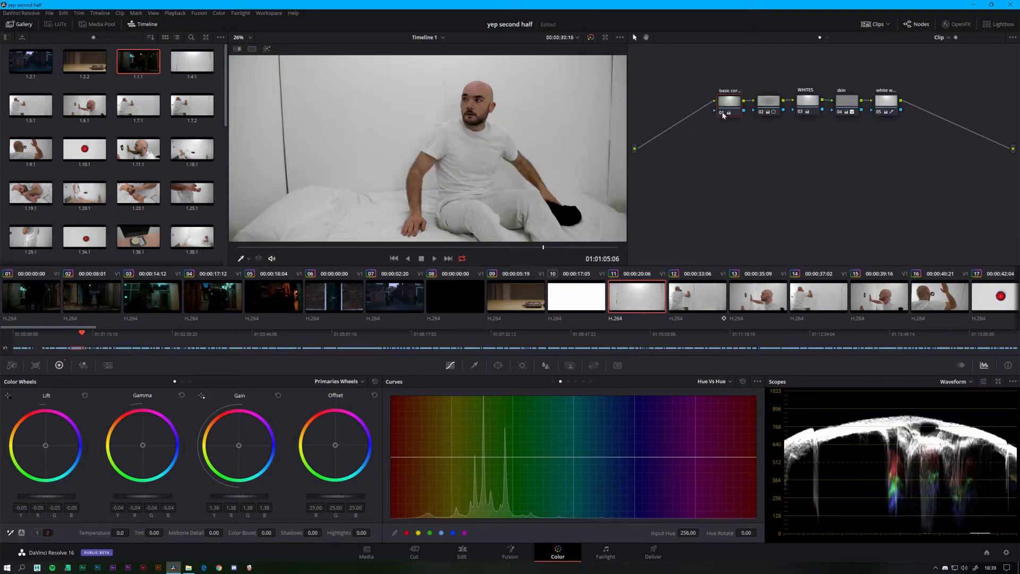
- Switch off all of clip 11's nodes, re-enable node 01 alone, and examine the man's face up close
{"action": "left_click", "coordinate": [721, 113]}
{"action": "left_click", "coordinate": [722, 113]}
{"action": "left_click", "coordinate": [721, 114]}
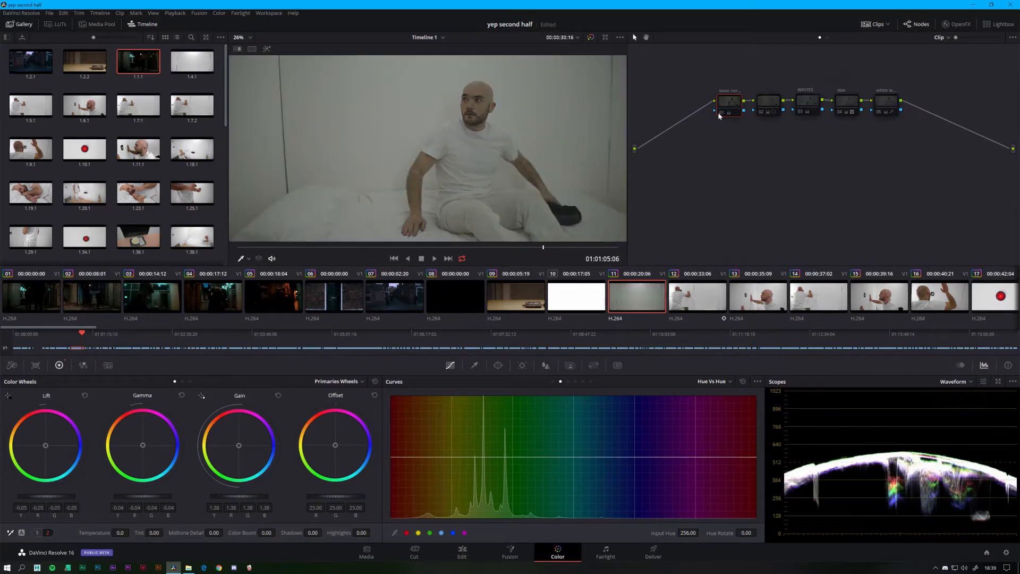
{"action": "left_click", "coordinate": [722, 114]}
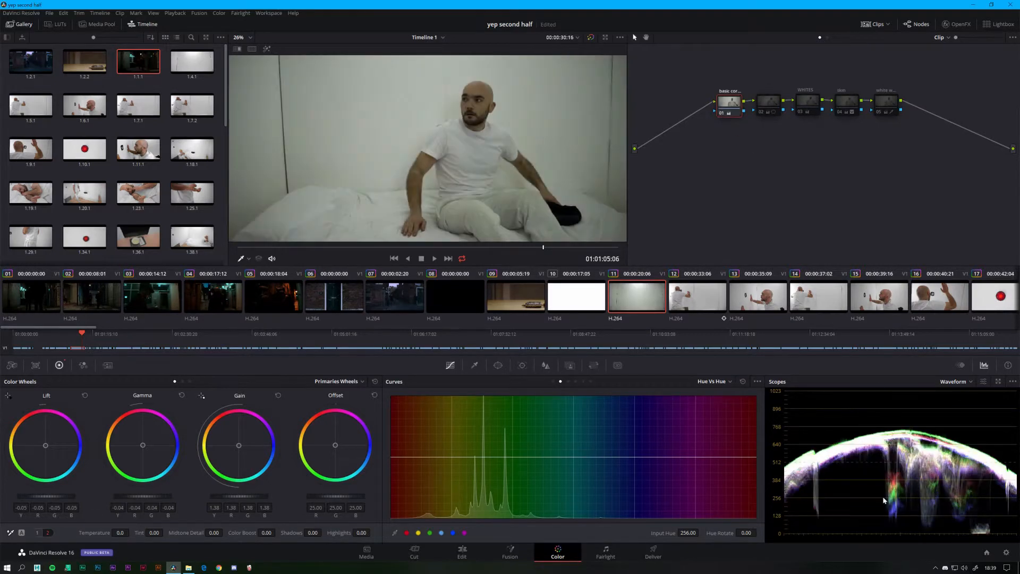
{"action": "scroll", "coordinate": [456, 144], "scroll_direction": "up", "scroll_amount": 4}
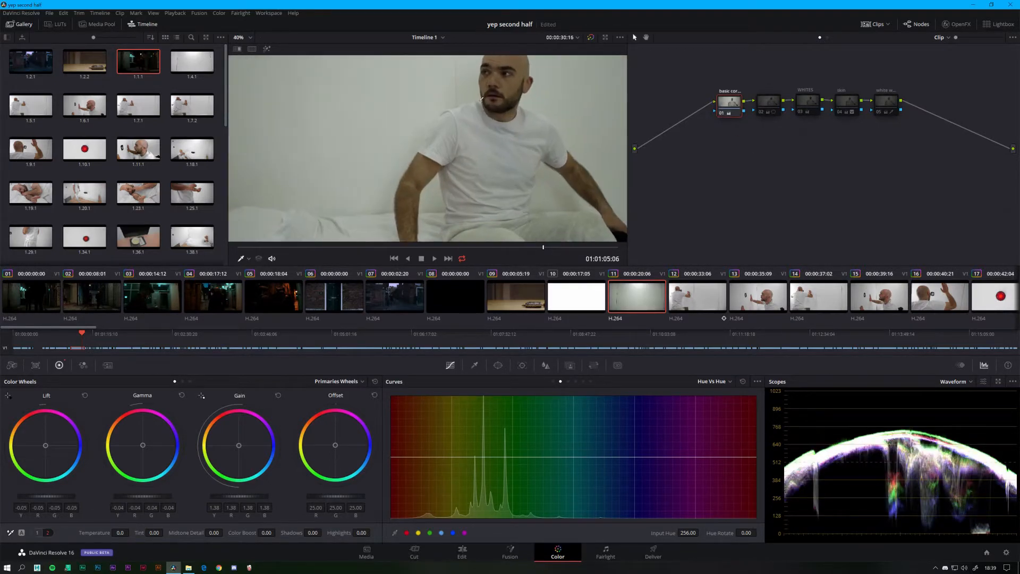
{"action": "scroll", "coordinate": [456, 145], "scroll_direction": "up", "scroll_amount": 2}
{"action": "scroll", "coordinate": [440, 147], "scroll_direction": "down", "scroll_amount": 3}
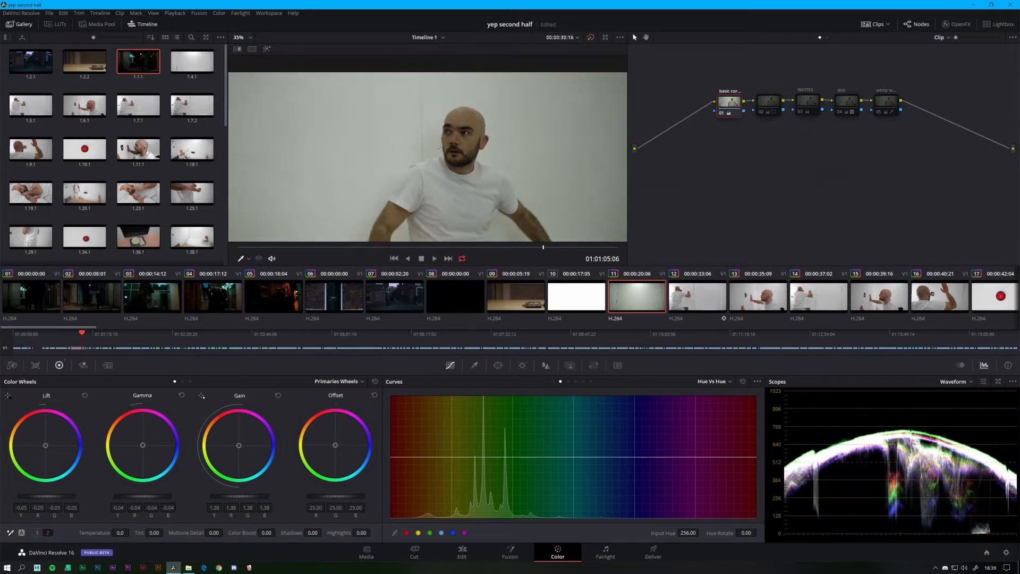
{"action": "scroll", "coordinate": [318, 67], "scroll_direction": "down", "scroll_amount": 3}
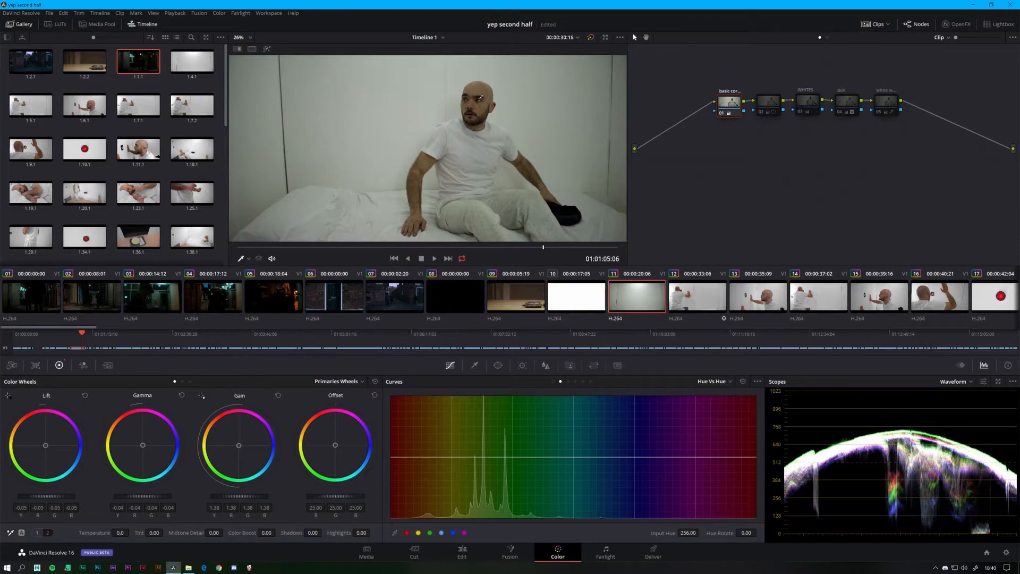
- Re-enable node 02, toggle it to compare its effect, and show its circular window around the man
{"action": "left_click", "coordinate": [760, 112]}
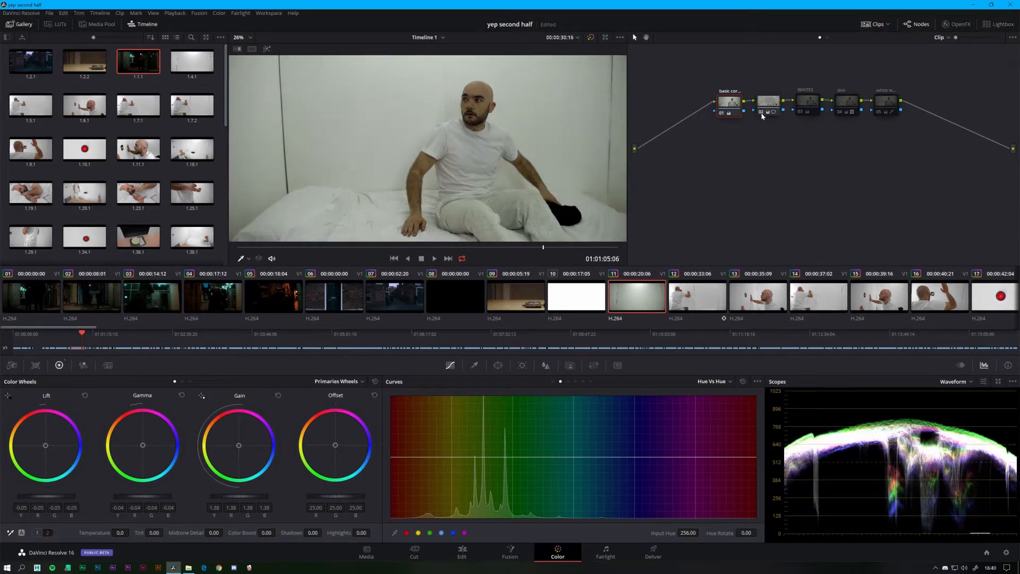
{"action": "left_click", "coordinate": [760, 113]}
{"action": "left_click", "coordinate": [761, 113]}
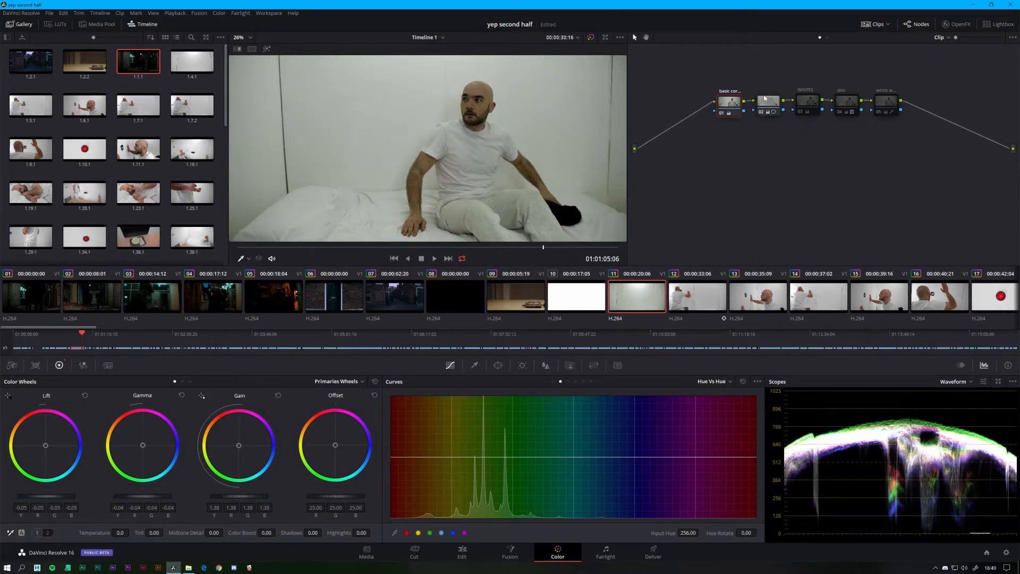
{"action": "left_click", "coordinate": [498, 365]}
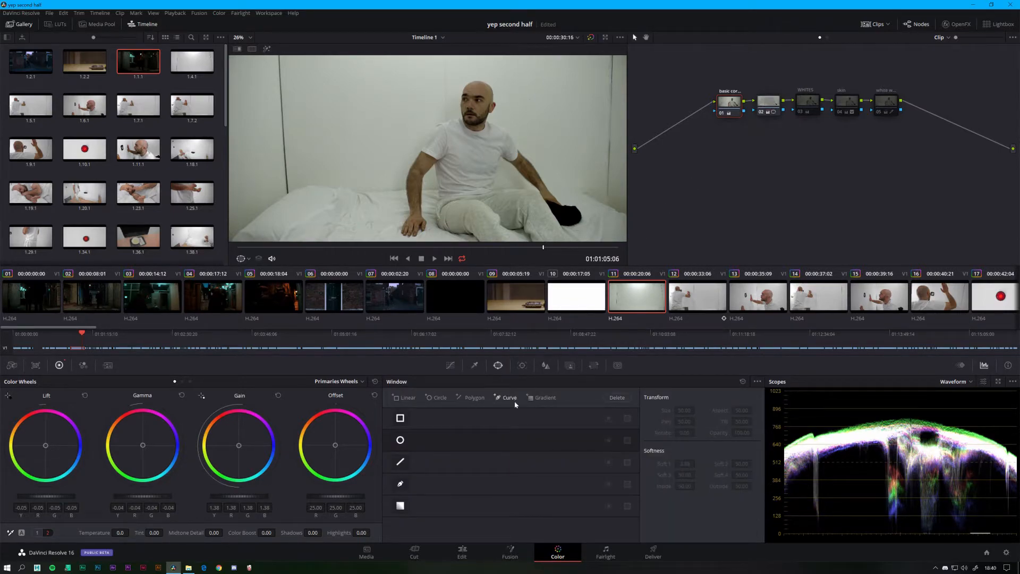
{"action": "left_click", "coordinate": [765, 100]}
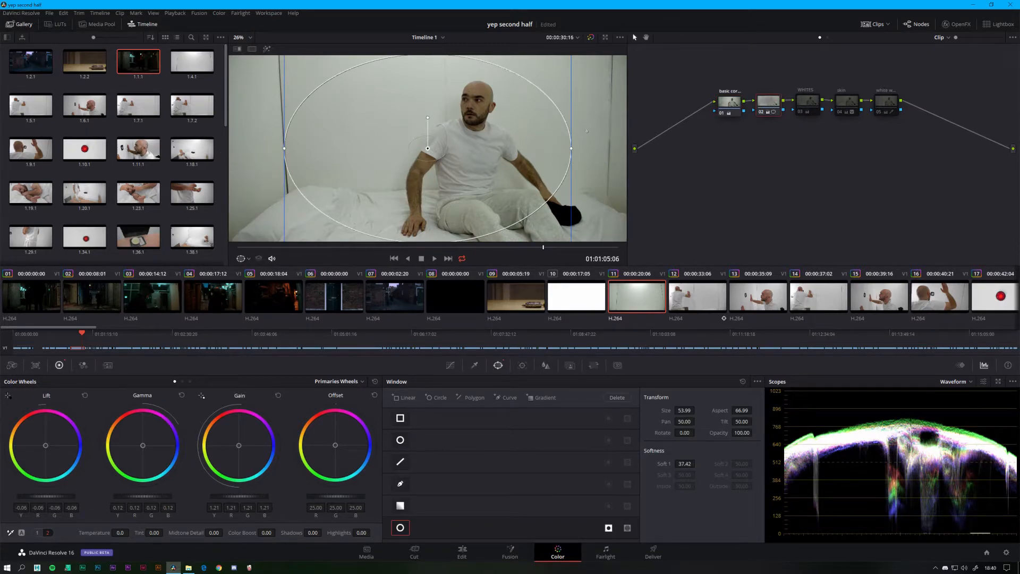
- Re-enable the WHITES node 03 and toggle it to compare its temperature and tint correction
{"action": "left_click", "coordinate": [806, 104]}
{"action": "left_click", "coordinate": [802, 112]}
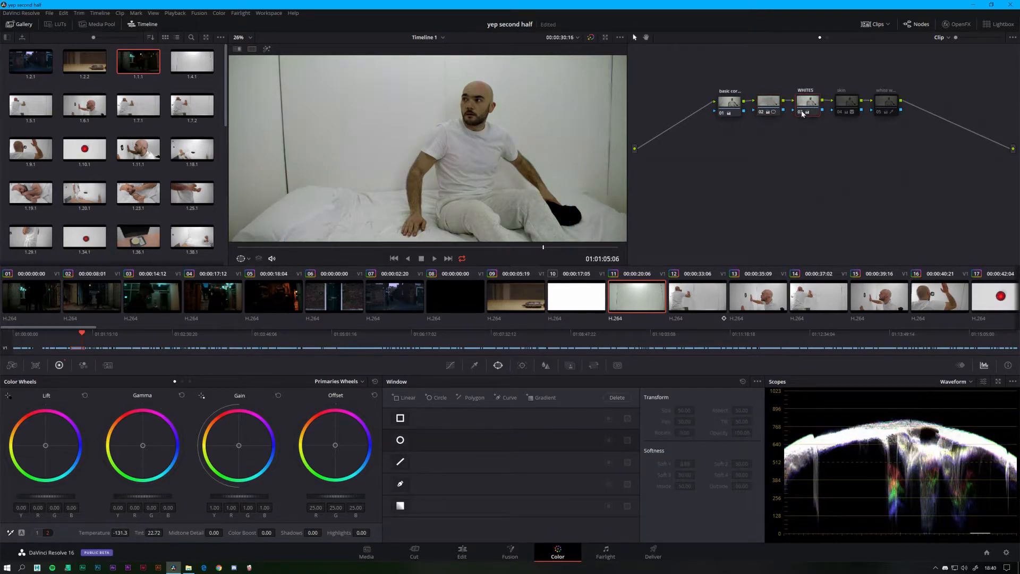
{"action": "left_click", "coordinate": [802, 112]}
{"action": "left_click", "coordinate": [802, 113]}
- Re-enable node 05 to compare its effect, and highlight the white areas selected by its HSL qualifier
{"action": "left_click", "coordinate": [880, 108]}
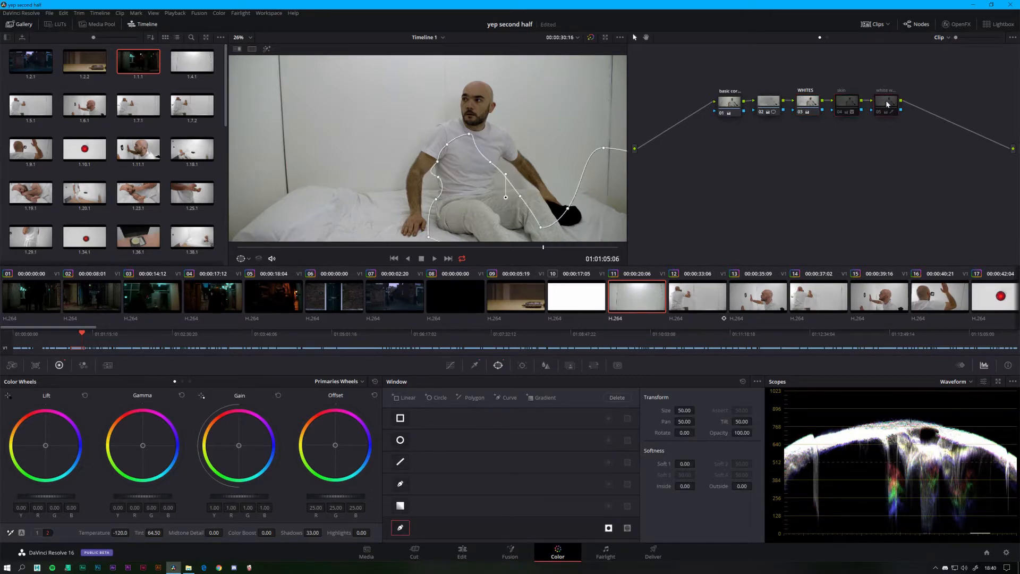
{"action": "left_click", "coordinate": [887, 105]}
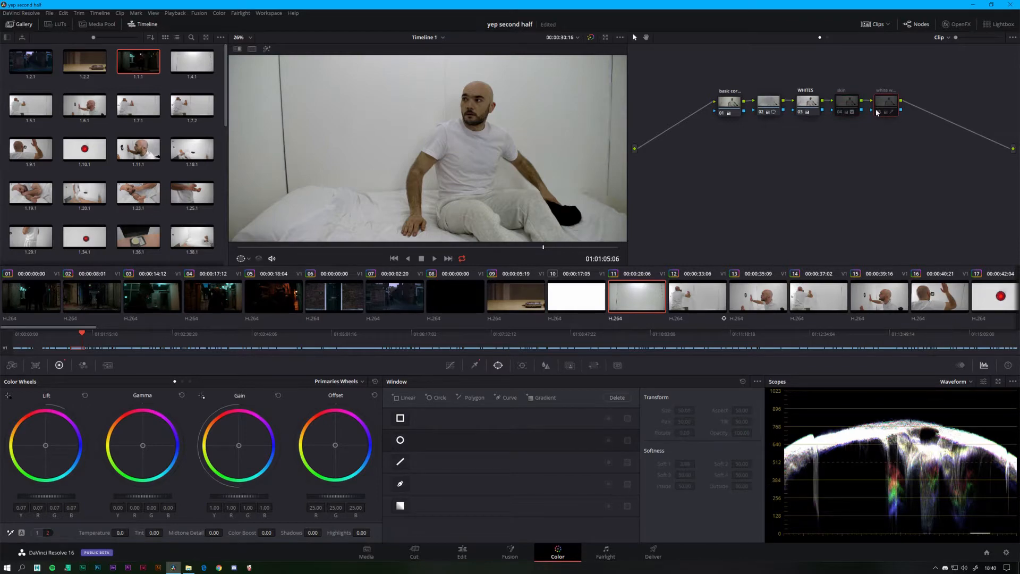
{"action": "left_click", "coordinate": [877, 112]}
{"action": "left_click", "coordinate": [877, 111]}
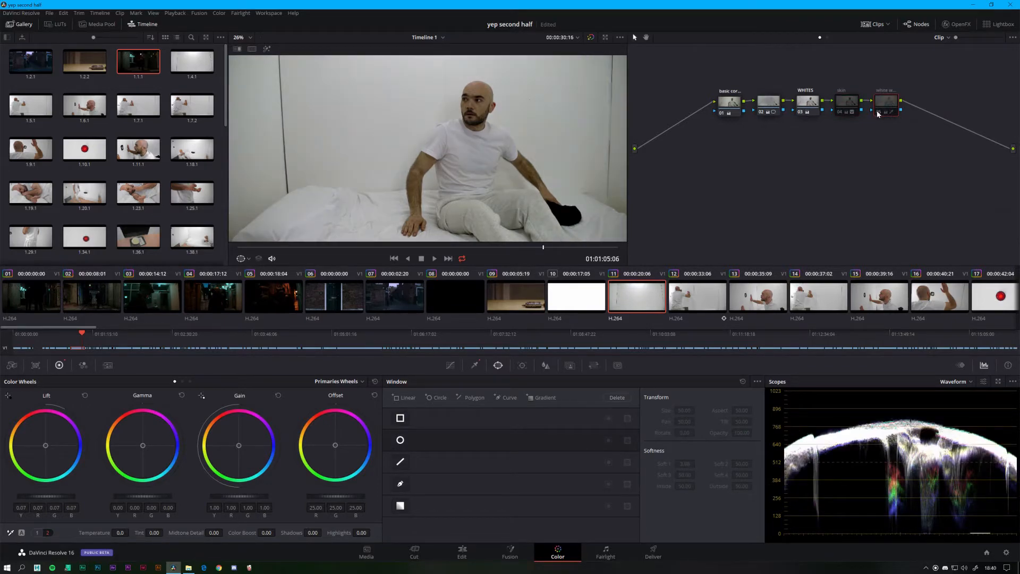
{"action": "left_click", "coordinate": [877, 111]}
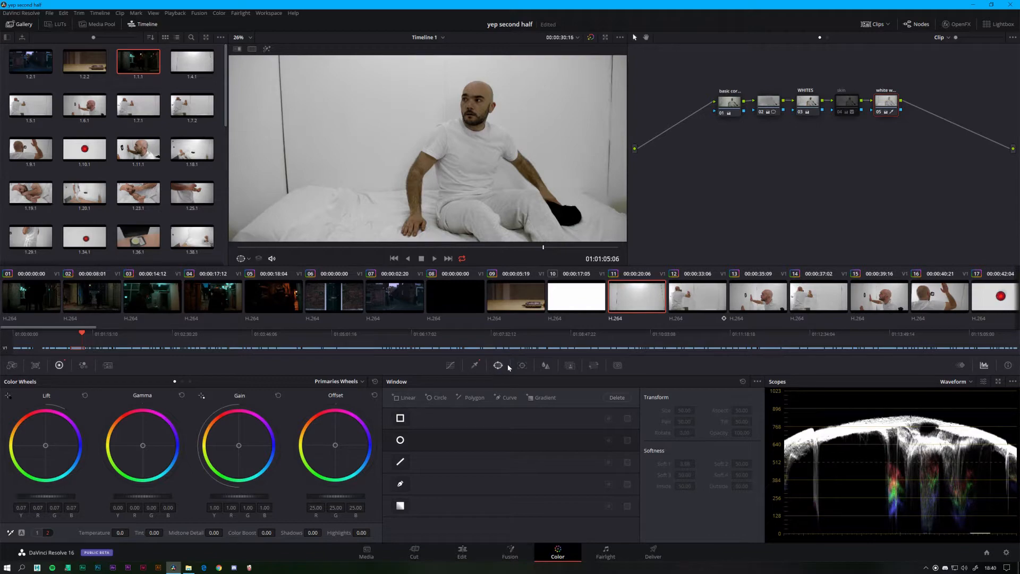
{"action": "left_click", "coordinate": [474, 365]}
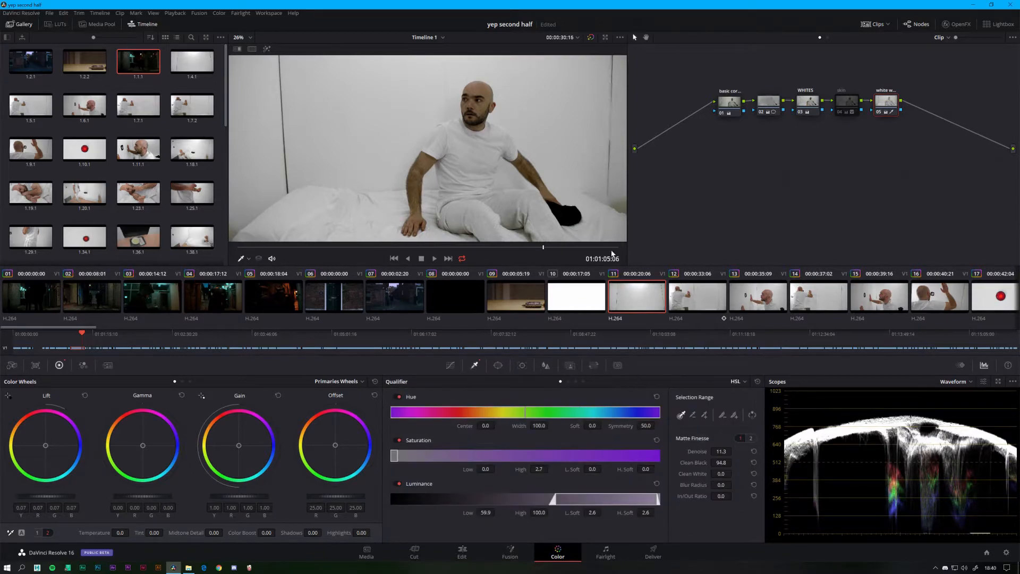
{"action": "left_click", "coordinate": [267, 48]}
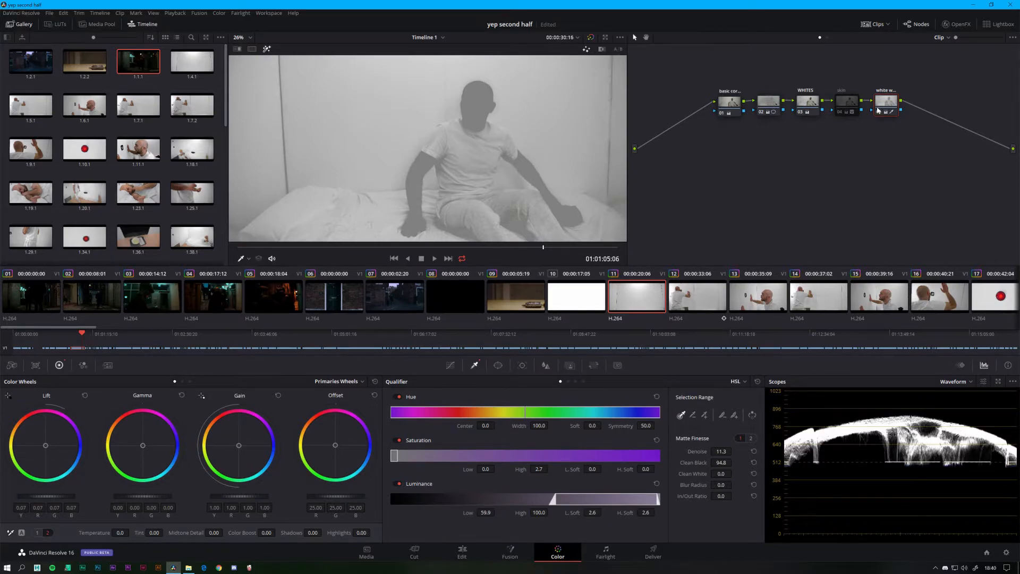
- Add serial node 06, sample the image with its HSL qualifier, and extend the saturation high limit to 6.9
{"action": "key", "text": "alt+s"}
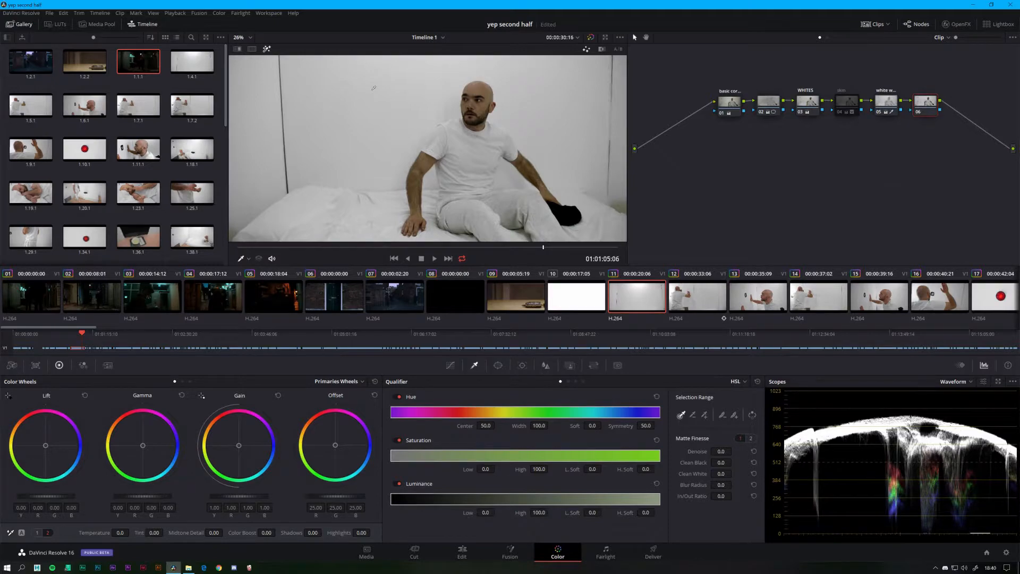
{"action": "mouse_move", "coordinate": [345, 78]}
{"action": "left_mouse_down"}
{"action": "mouse_move", "coordinate": [331, 105]}
{"action": "mouse_move", "coordinate": [350, 111]}
{"action": "mouse_move", "coordinate": [313, 116]}
{"action": "mouse_move", "coordinate": [307, 101]}
{"action": "mouse_move", "coordinate": [305, 124]}
{"action": "mouse_move", "coordinate": [392, 95]}
{"action": "mouse_move", "coordinate": [386, 109]}
{"action": "mouse_move", "coordinate": [359, 109]}
{"action": "mouse_move", "coordinate": [374, 134]}
{"action": "mouse_move", "coordinate": [459, 125]}
{"action": "mouse_move", "coordinate": [318, 116]}
{"action": "left_mouse_up"}
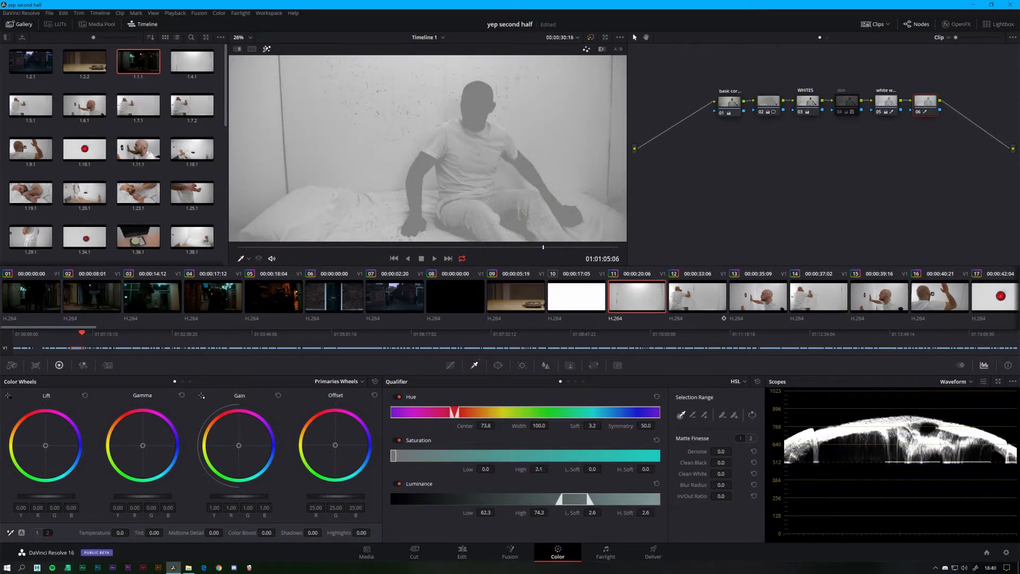
{"action": "left_click", "coordinate": [479, 97]}
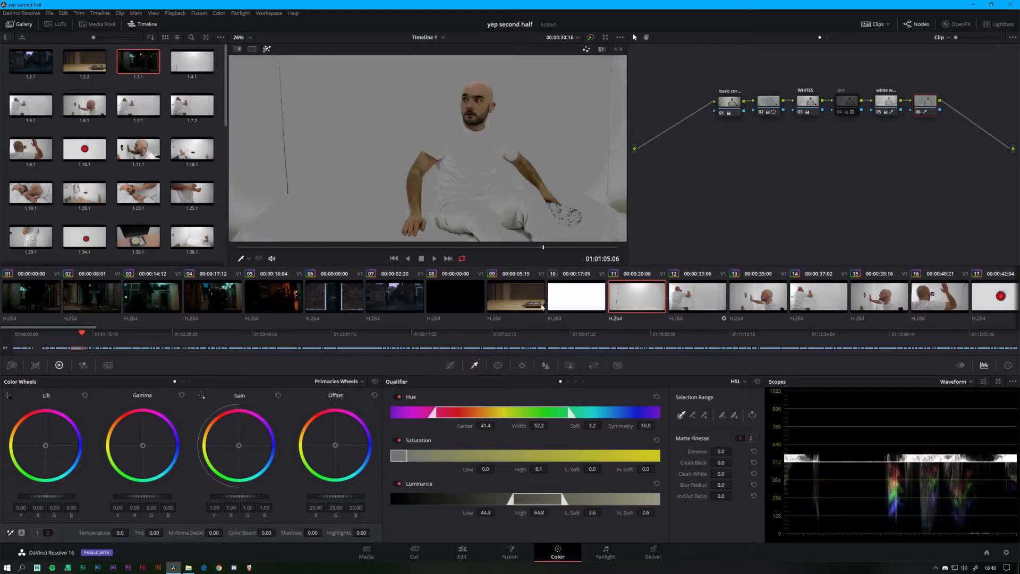
{"action": "left_click_drag", "start_coordinate": [407, 455], "coordinate": [409, 454]}
- Tint node 06's qualified areas strongly purple with the Offset wheel, comparing the normal and highlighted views
{"action": "left_click", "coordinate": [267, 49]}
{"action": "mouse_move", "coordinate": [335, 445]}
{"action": "left_mouse_down"}
{"action": "mouse_move", "coordinate": [366, 426]}
{"action": "mouse_move", "coordinate": [336, 430]}
{"action": "left_mouse_up"}
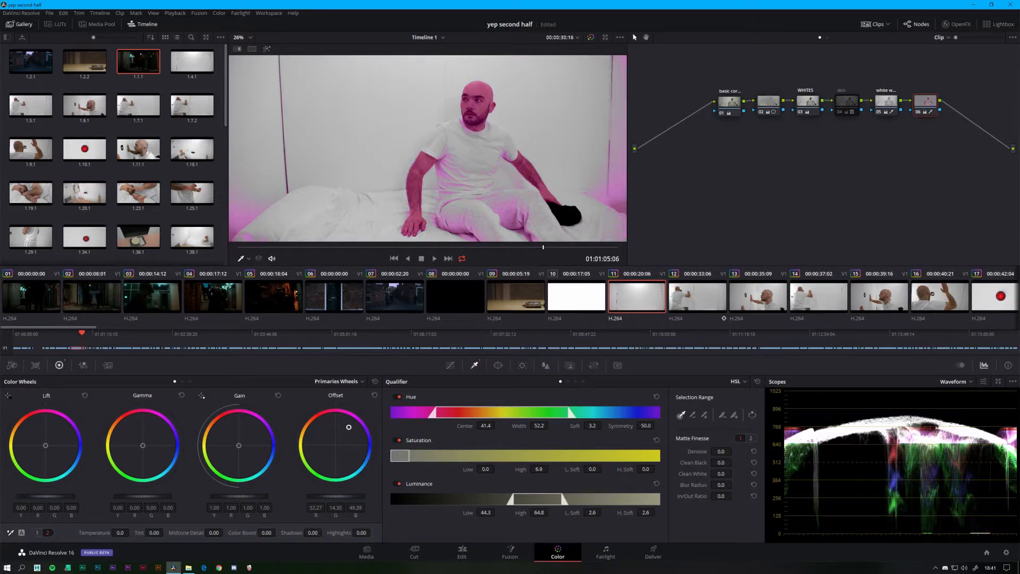
{"action": "left_click", "coordinate": [267, 49]}
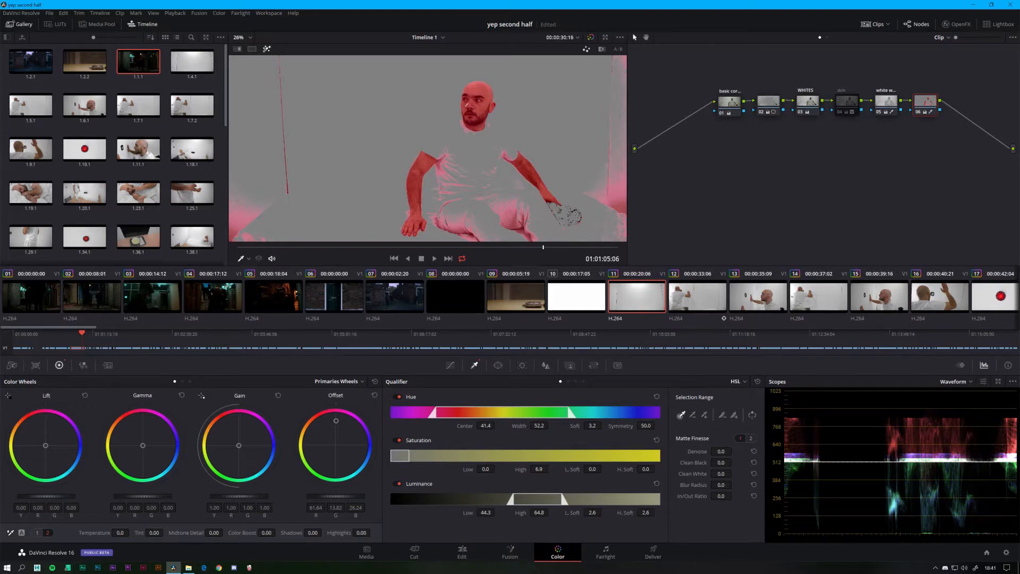
{"action": "left_click_drag", "start_coordinate": [336, 420], "coordinate": [369, 429]}
{"action": "left_click", "coordinate": [266, 49]}
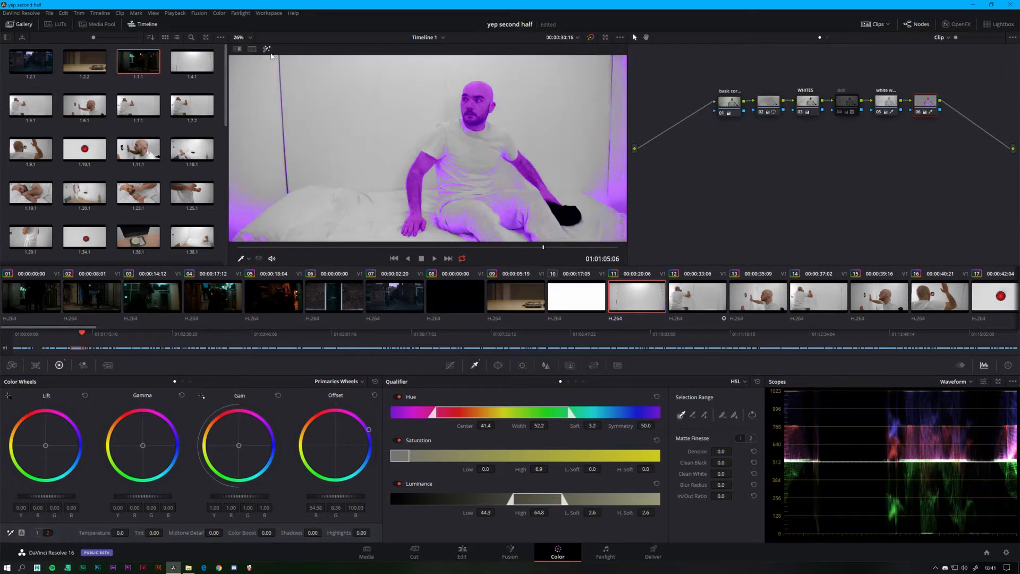
{"action": "key", "text": "shift+h"}
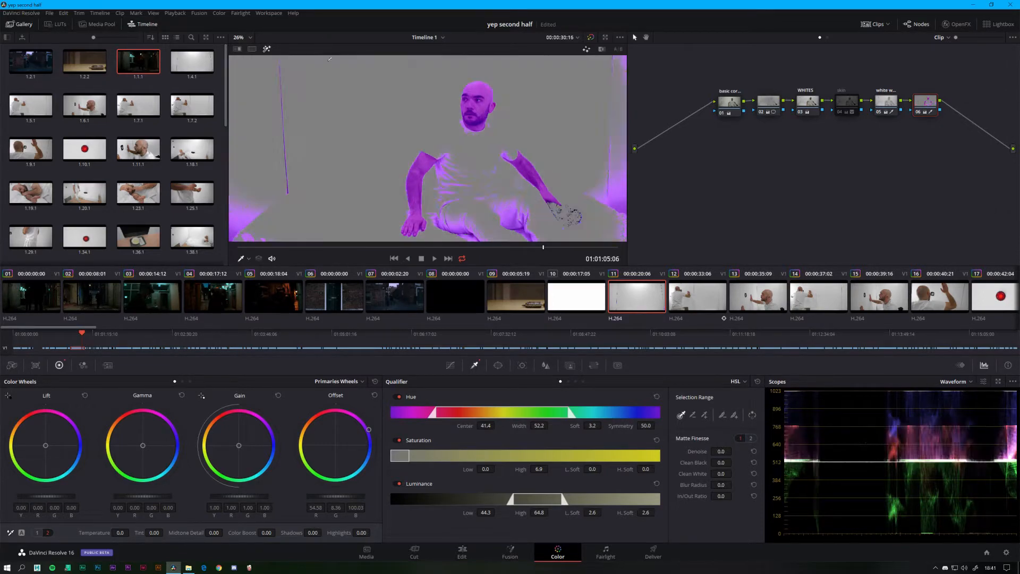
- Delete the tinted node 06 and turn off the highlight view
{"action": "right_click", "coordinate": [924, 110]}
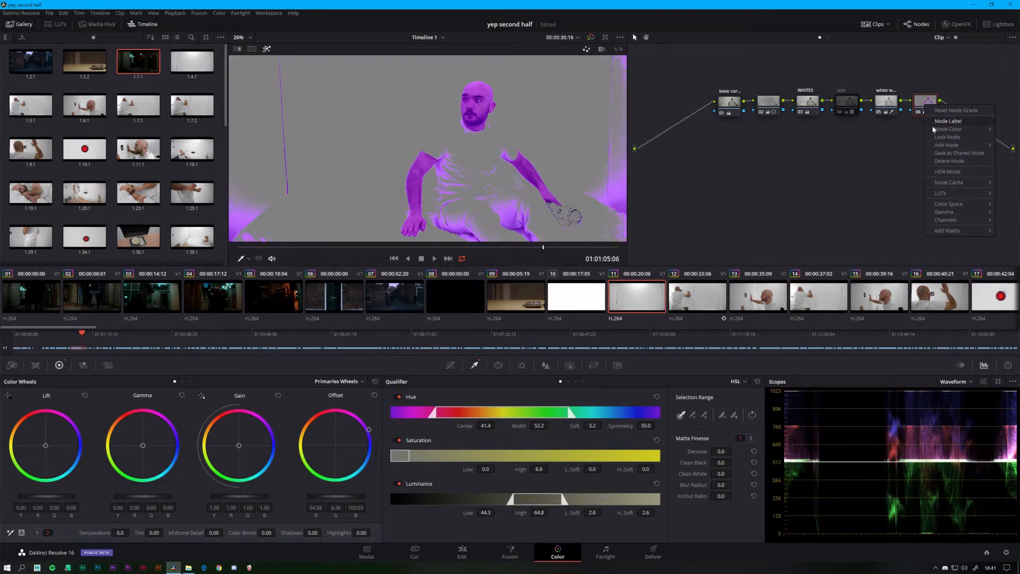
{"action": "left_click", "coordinate": [948, 175]}
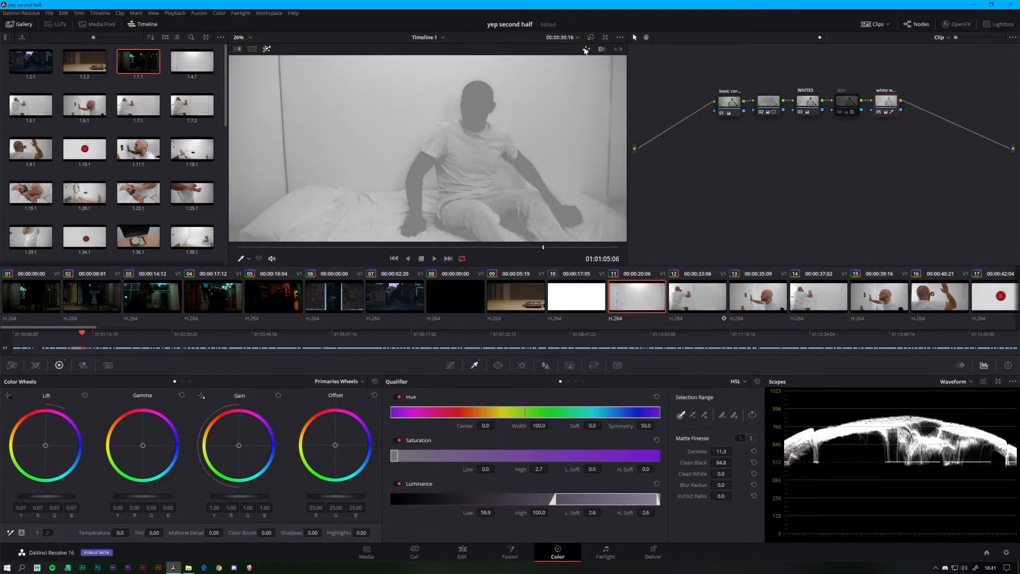
{"action": "left_click", "coordinate": [266, 49]}
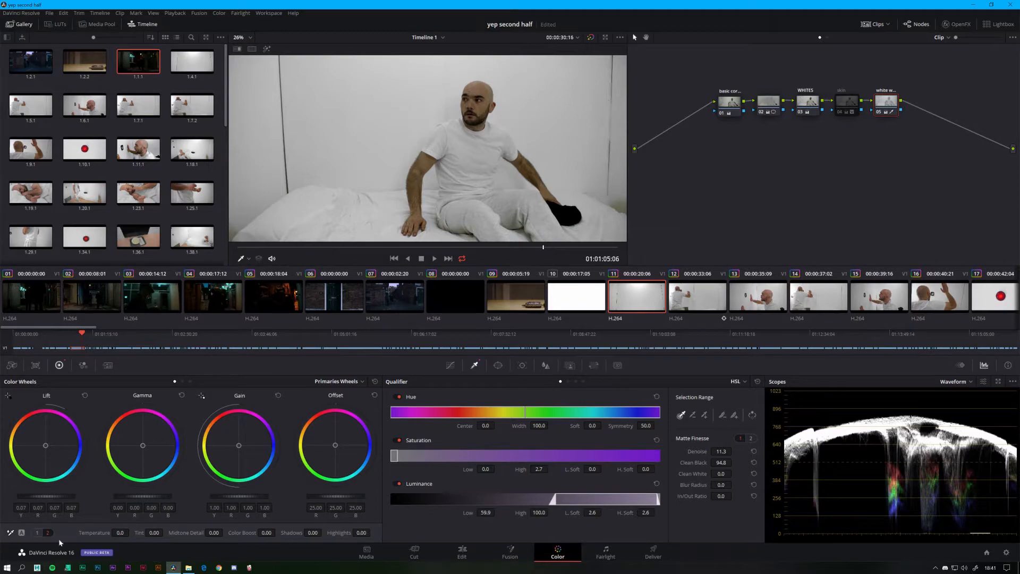
- Enable the skin node 04 and enlarge the view of the man's face
{"action": "left_click", "coordinate": [37, 532]}
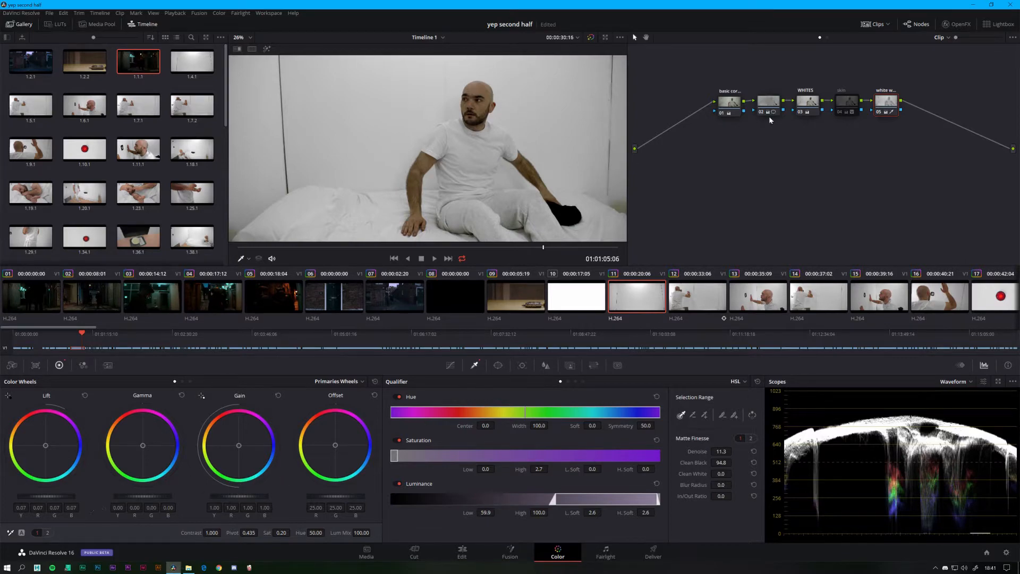
{"action": "left_click", "coordinate": [846, 105]}
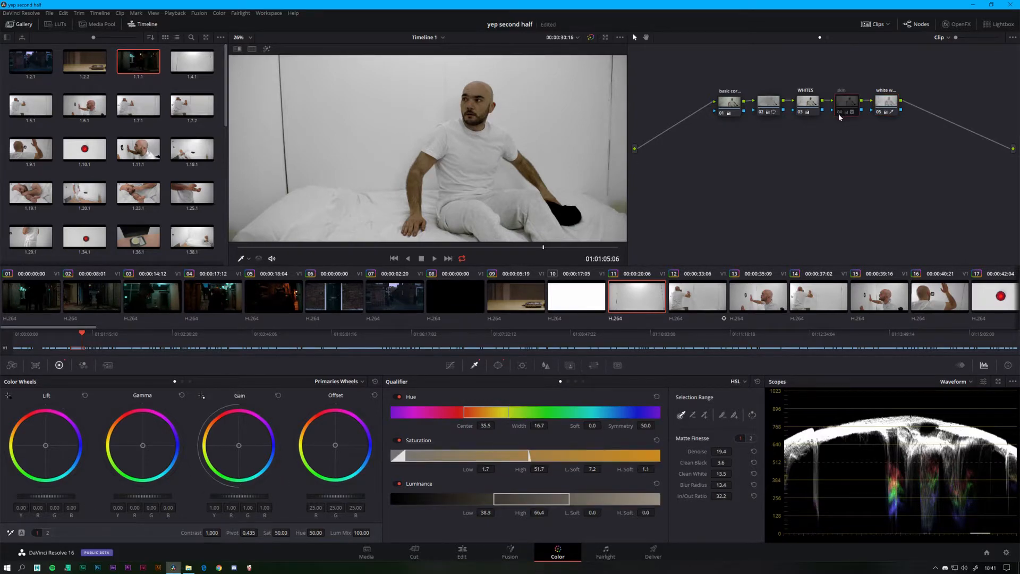
{"action": "left_click", "coordinate": [838, 112]}
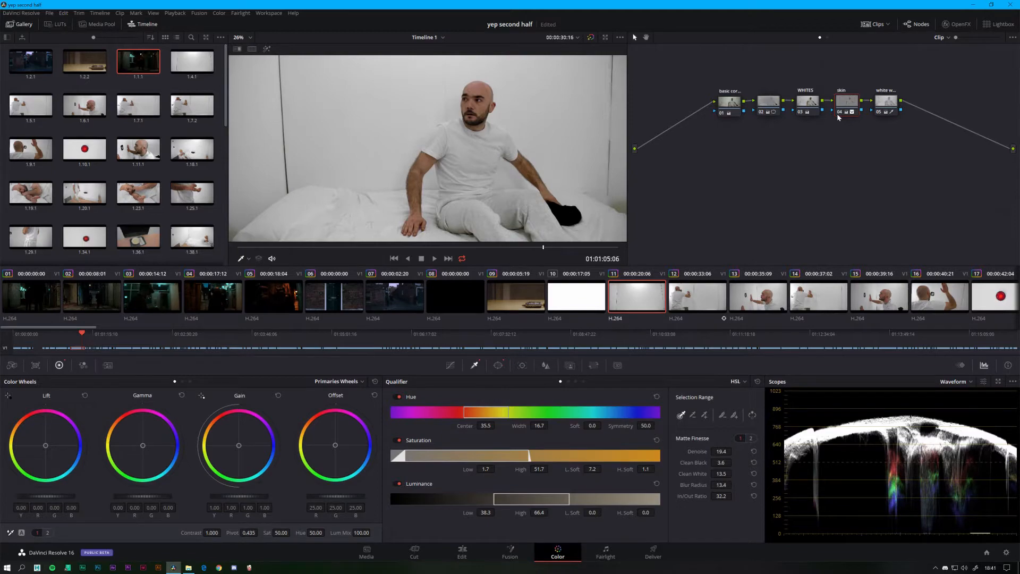
{"action": "scroll", "coordinate": [429, 126], "scroll_direction": "up", "scroll_amount": 3}
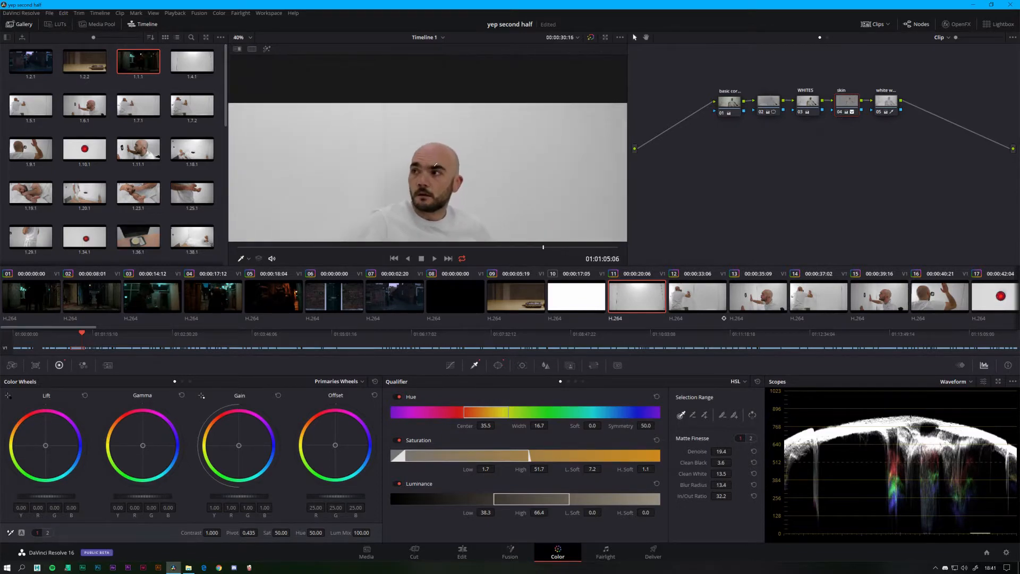
{"action": "scroll", "coordinate": [467, 112], "scroll_direction": "up", "scroll_amount": 3}
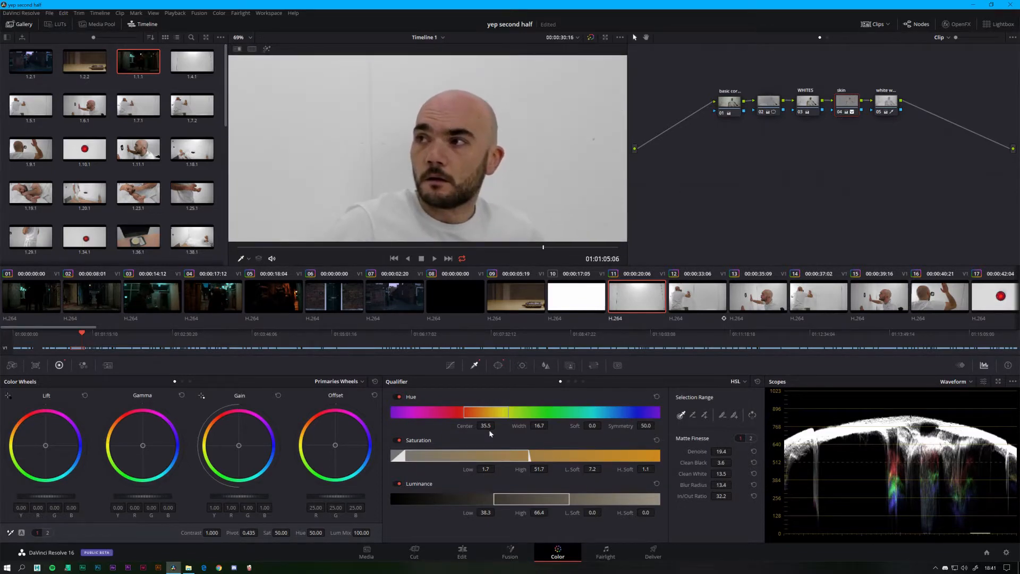
- Add a circle window to the skin node 04, shrunk to a small patch on the man's forehead
{"action": "left_click", "coordinate": [498, 366]}
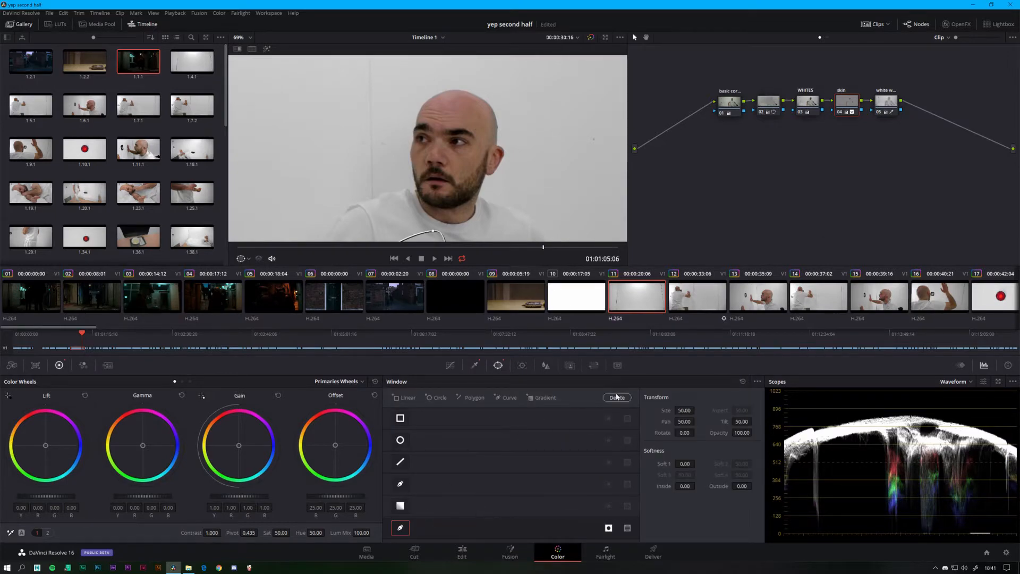
{"action": "left_click", "coordinate": [433, 399]}
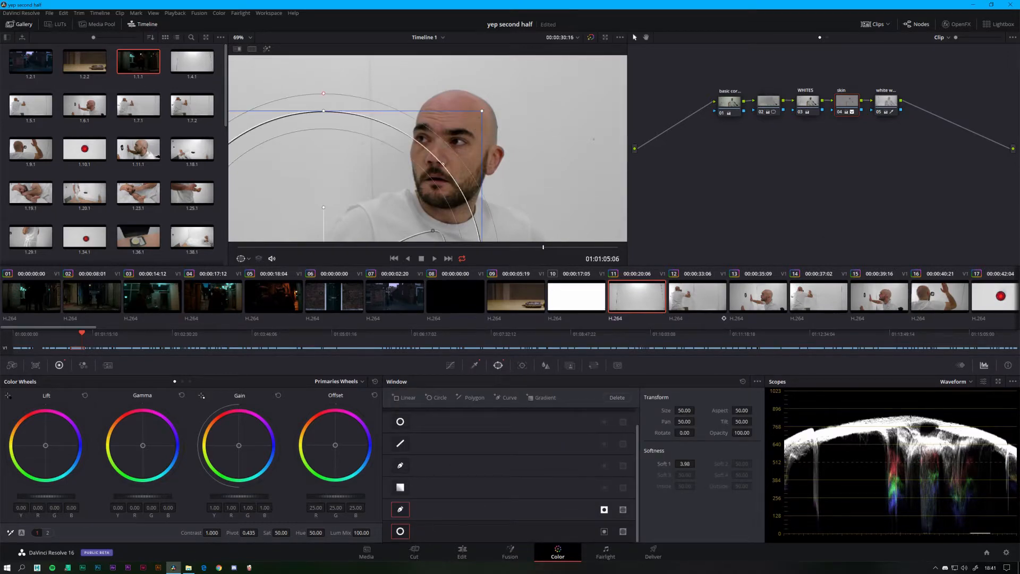
{"action": "left_click_drag", "start_coordinate": [494, 95], "coordinate": [461, 117]}
{"action": "left_click_drag", "start_coordinate": [475, 156], "coordinate": [458, 110]}
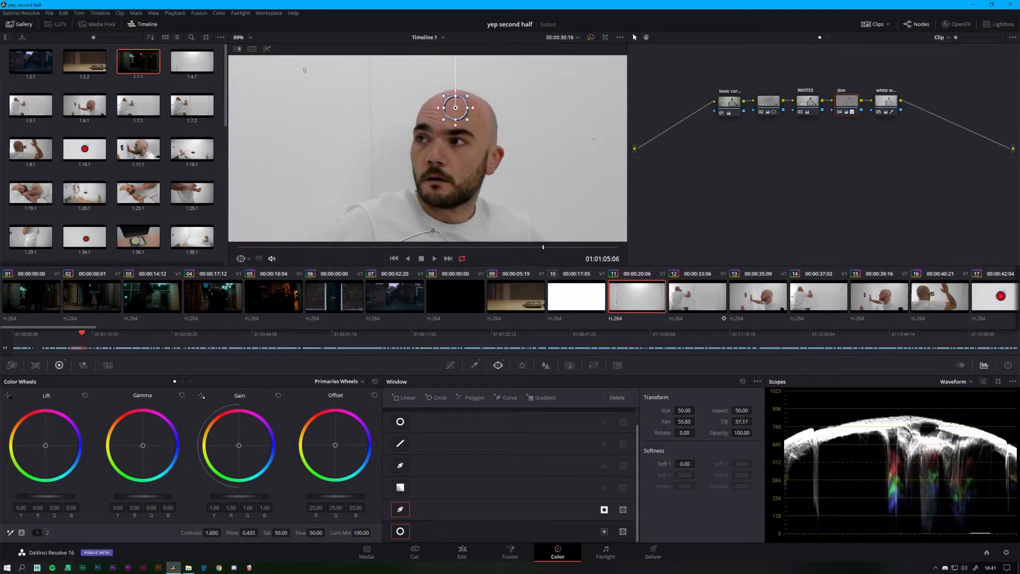
- Highlight node 04's selection and limit it to the forehead patch with the circle window's mask
{"action": "left_click", "coordinate": [265, 49]}
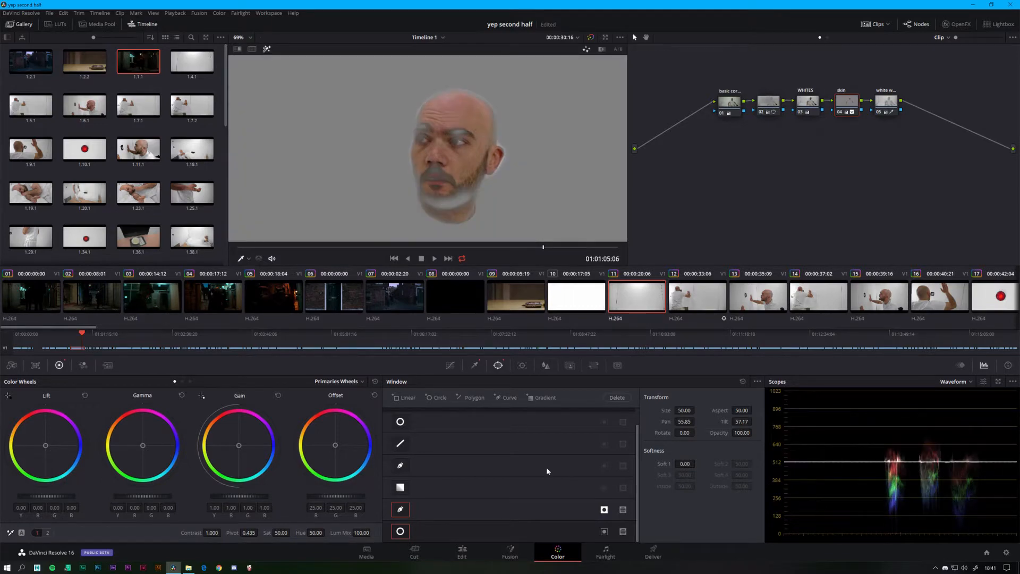
{"action": "left_click", "coordinate": [604, 531]}
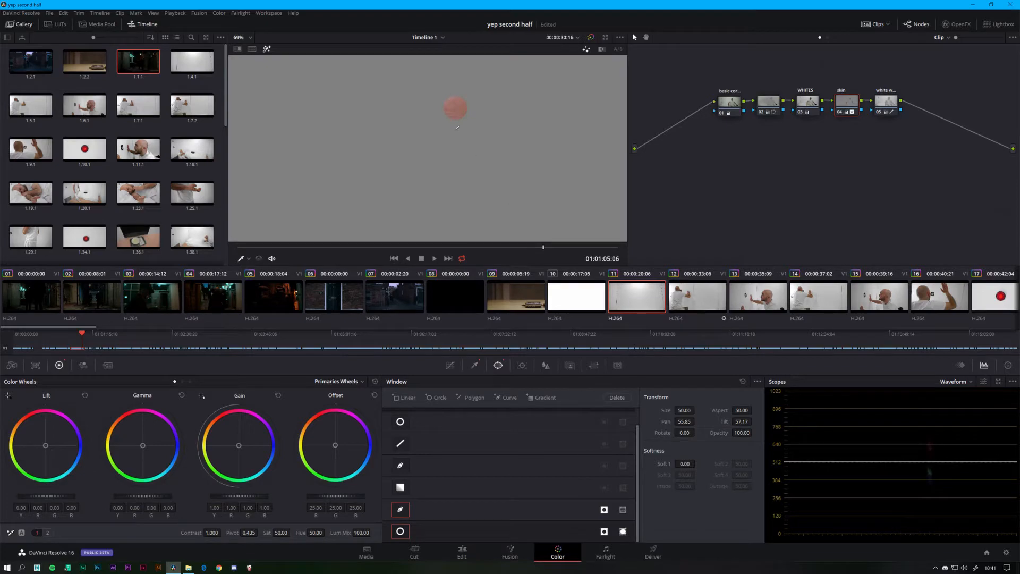
{"action": "scroll", "coordinate": [446, 97], "scroll_direction": "up", "scroll_amount": 2}
- Switch the scope to Vectorscope and turn node 04 off and on to compare the skin tone's position
{"action": "left_click", "coordinate": [956, 394]}
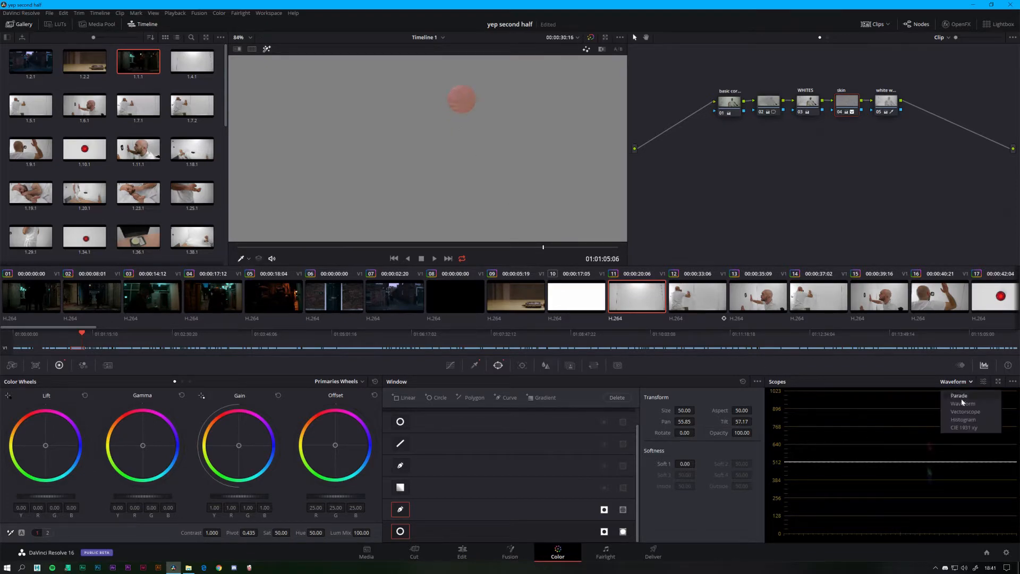
{"action": "left_click", "coordinate": [957, 413]}
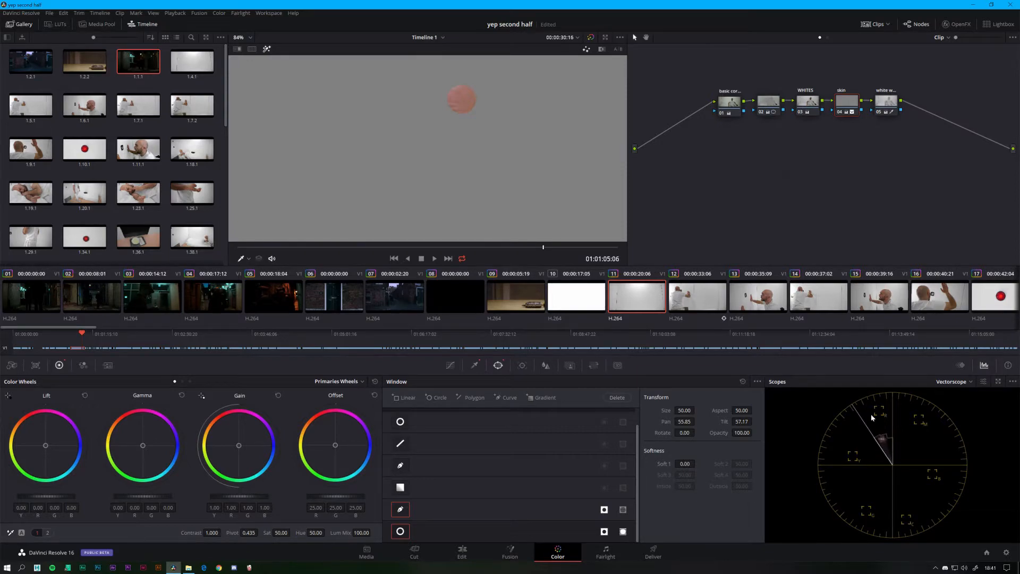
{"action": "left_click", "coordinate": [840, 113]}
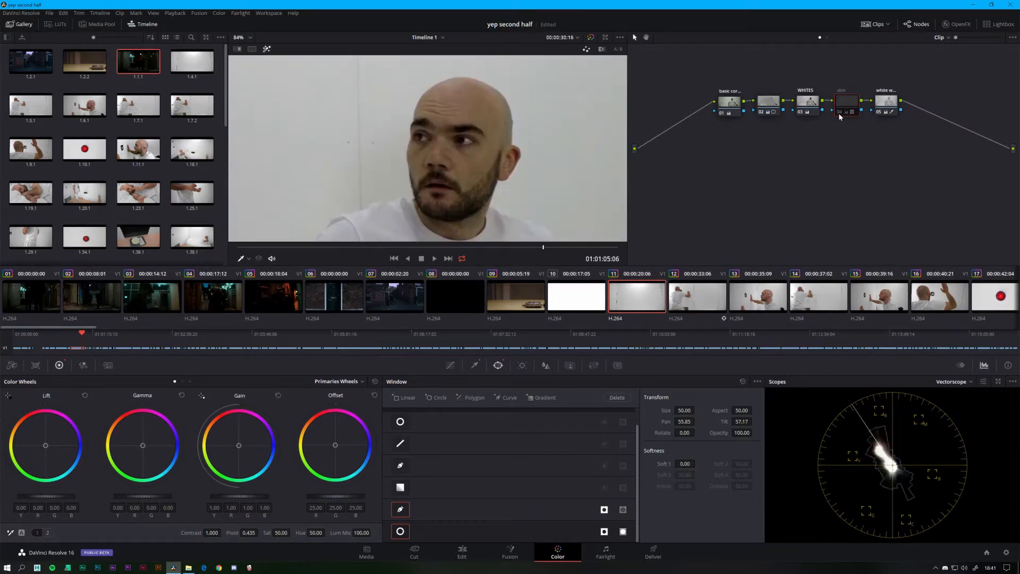
{"action": "left_click", "coordinate": [839, 113]}
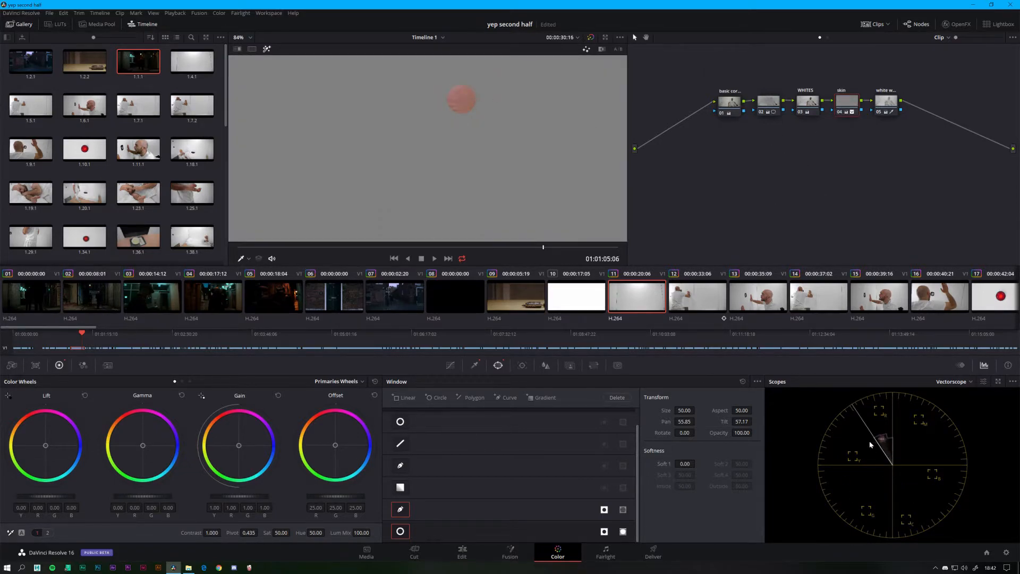
- Try a higher tint on the skin node 04 and settle on a Tint of 65.00
{"action": "left_click", "coordinate": [48, 532]}
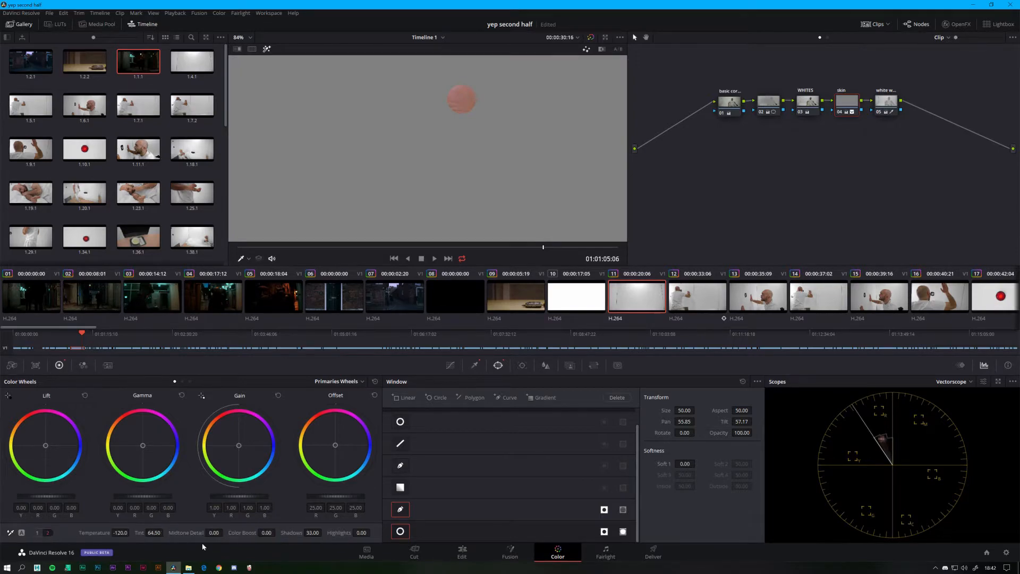
{"action": "left_click_drag", "start_coordinate": [154, 532], "coordinate": [165, 532]}
{"action": "left_click_drag", "start_coordinate": [165, 532], "coordinate": [152, 534]}
- Delete the forehead circle window and turn off the highlight view, returning to the whole frame
{"action": "left_click", "coordinate": [619, 399]}
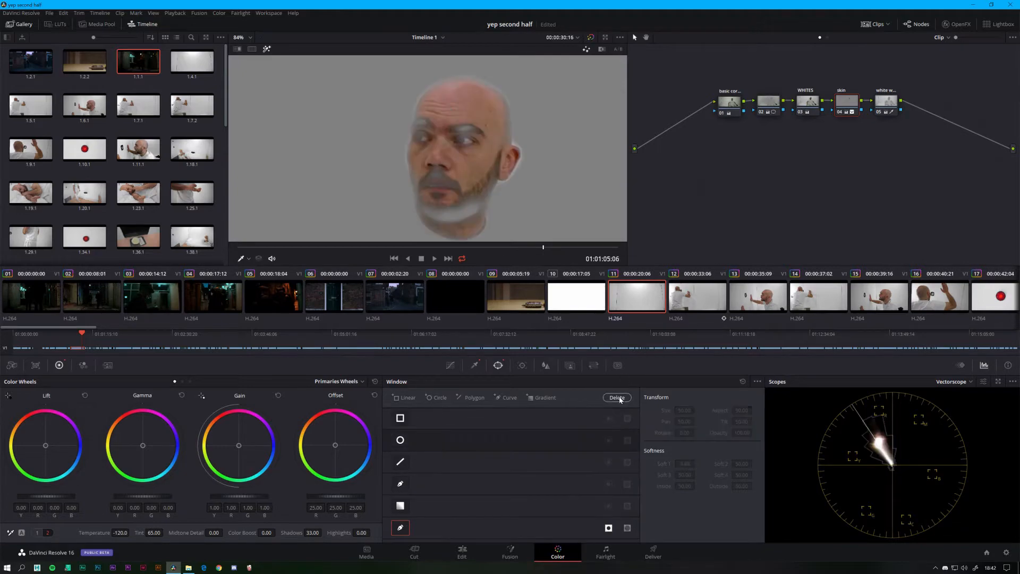
{"action": "left_click", "coordinate": [266, 49]}
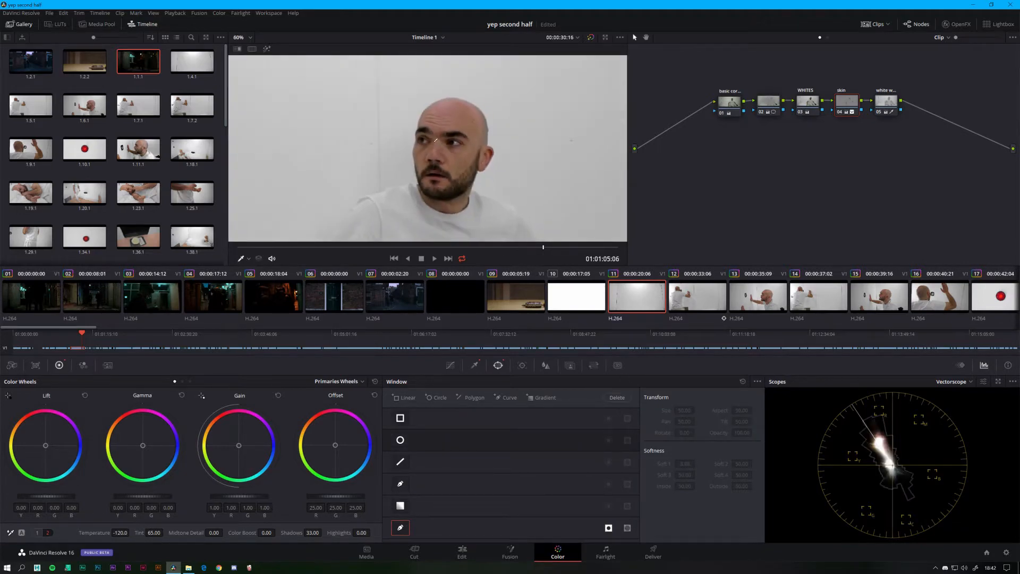
{"action": "left_click", "coordinate": [241, 49]}
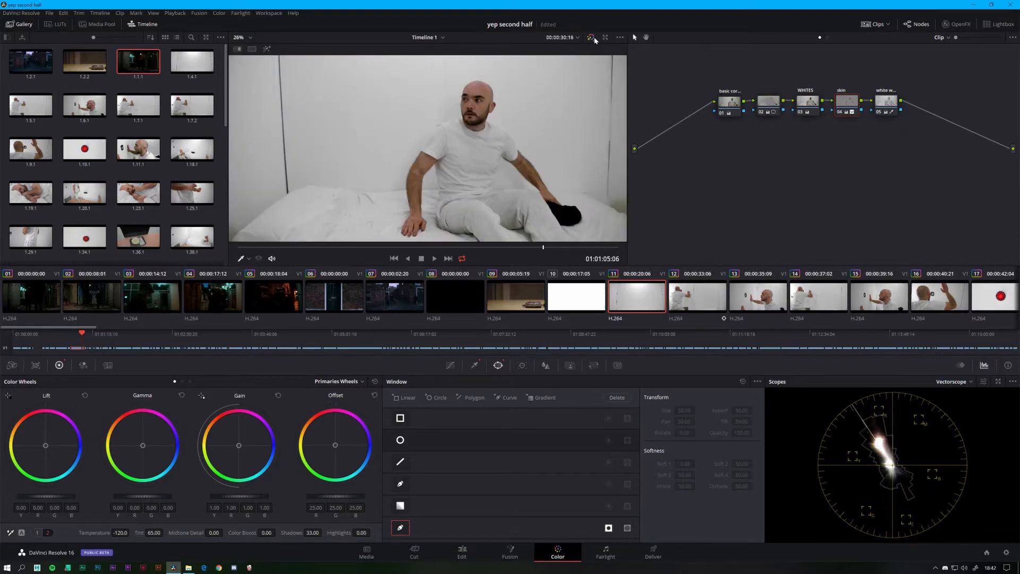
- Compare clip 11 with and without its grade, and do the same on clip 13
{"action": "left_click", "coordinate": [591, 37]}
{"action": "left_click", "coordinate": [592, 38]}
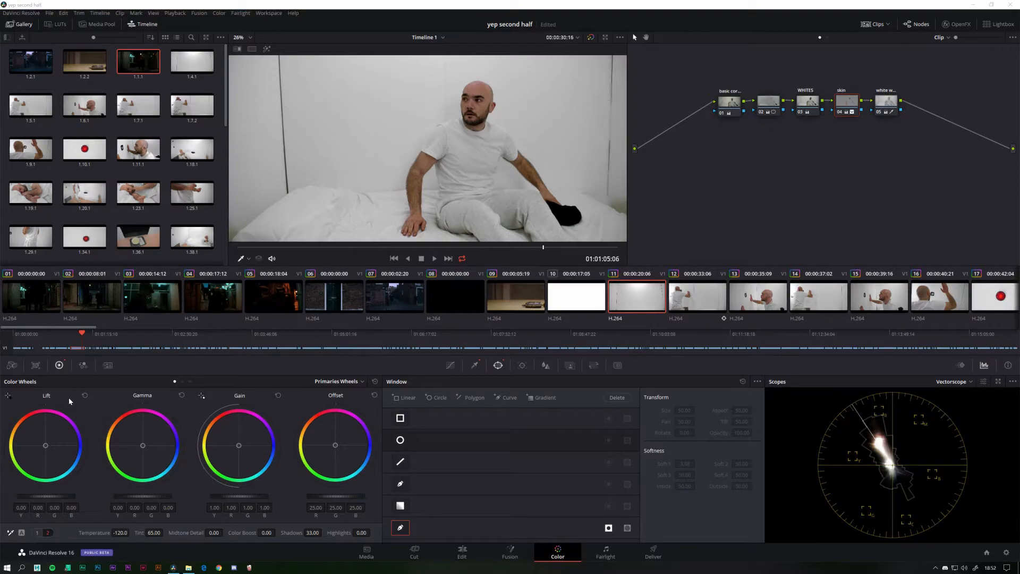
{"action": "left_click", "coordinate": [712, 303]}
{"action": "left_click", "coordinate": [712, 303]}
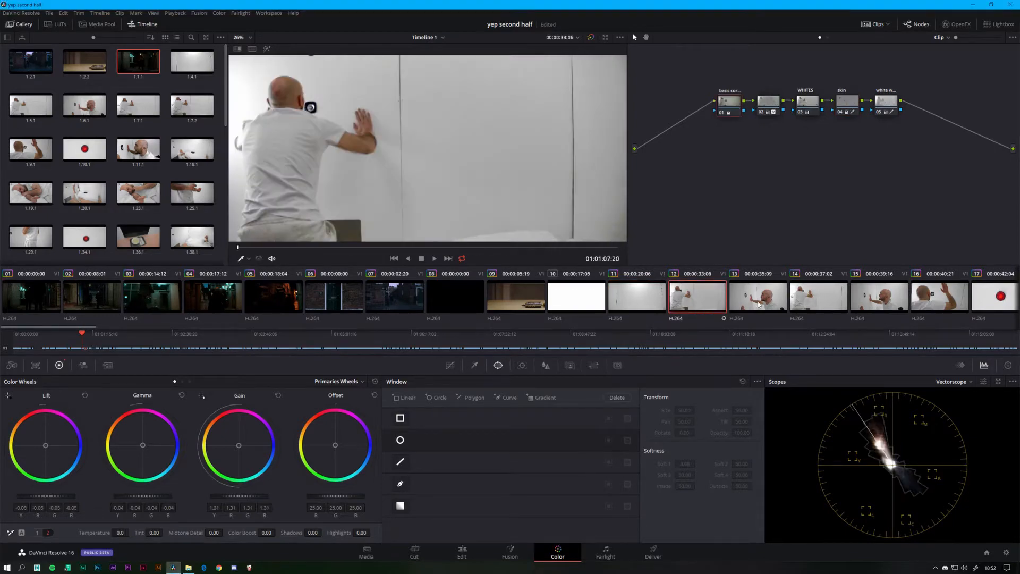
{"action": "key", "text": "Down"}
{"action": "key", "text": "shift+d"}
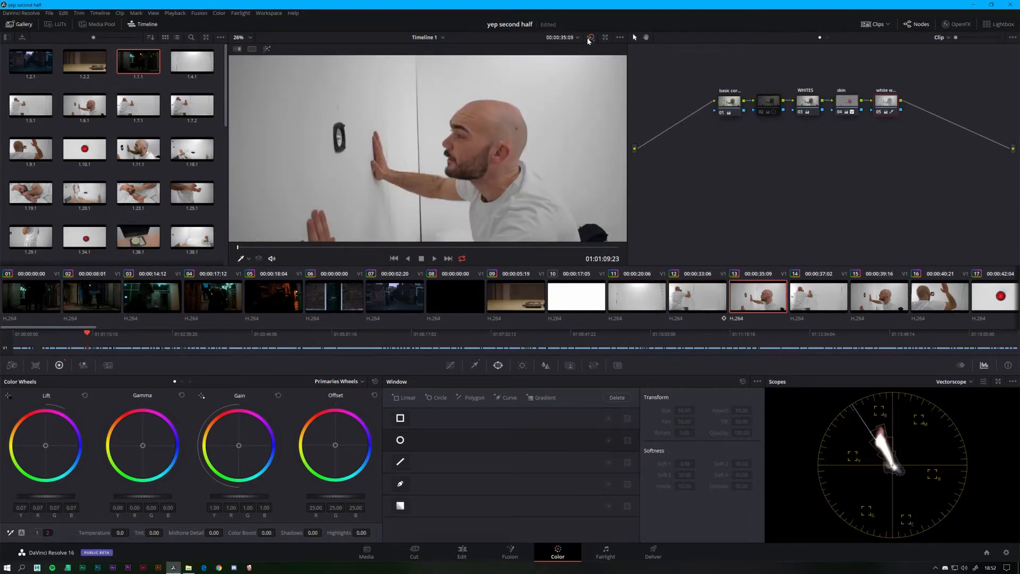
- Turn off all of clip 13's nodes and end the grade bypass
{"action": "left_click", "coordinate": [764, 112]}
{"action": "key", "text": "alt+d"}
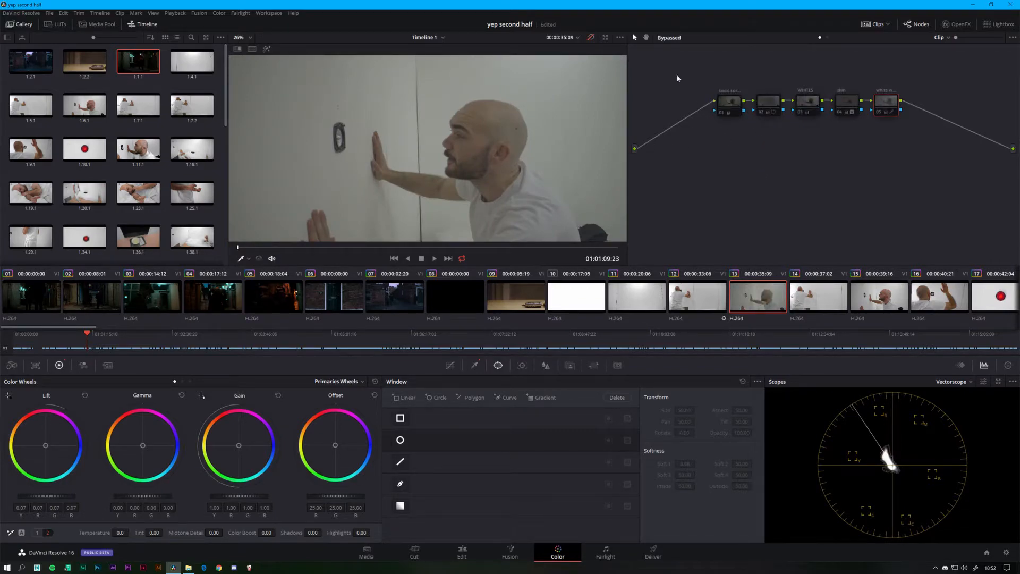
{"action": "key", "text": "shift+d"}
- Re-enable clip 13's nodes 01, 02, 03 and 05 one by one, leaving the skin node 04 off
{"action": "left_click", "coordinate": [722, 114]}
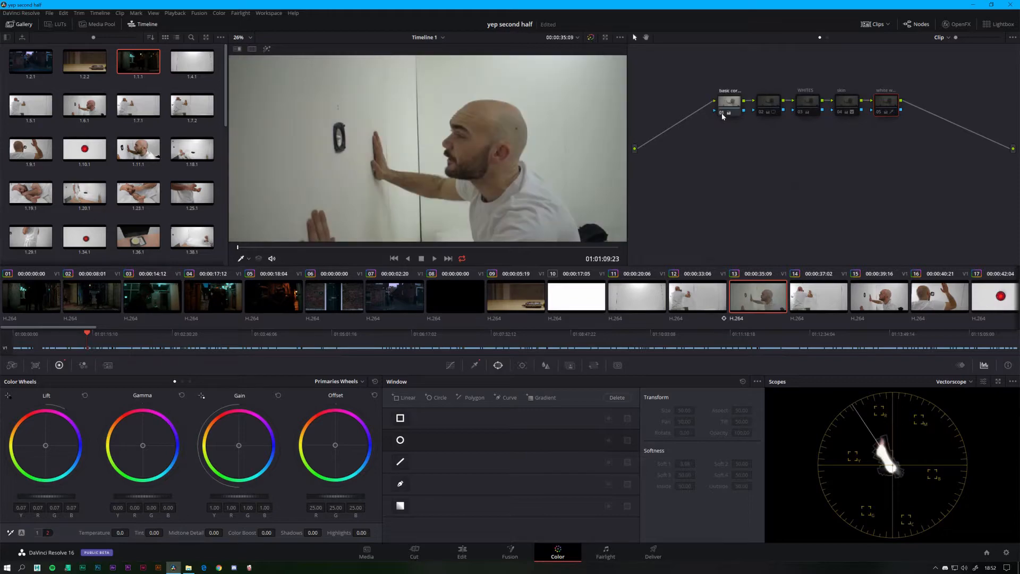
{"action": "left_click", "coordinate": [764, 112]}
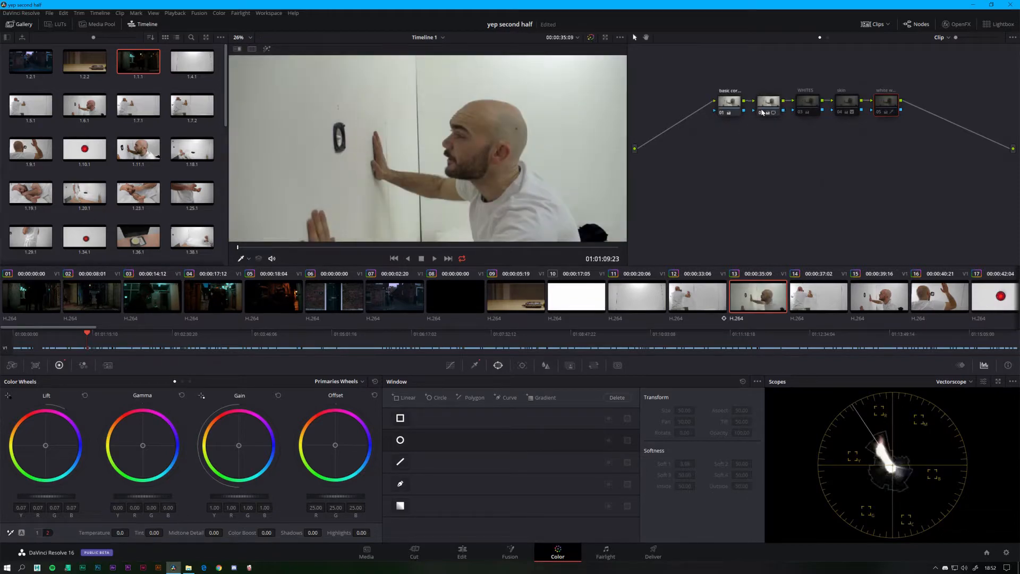
{"action": "left_click", "coordinate": [802, 114]}
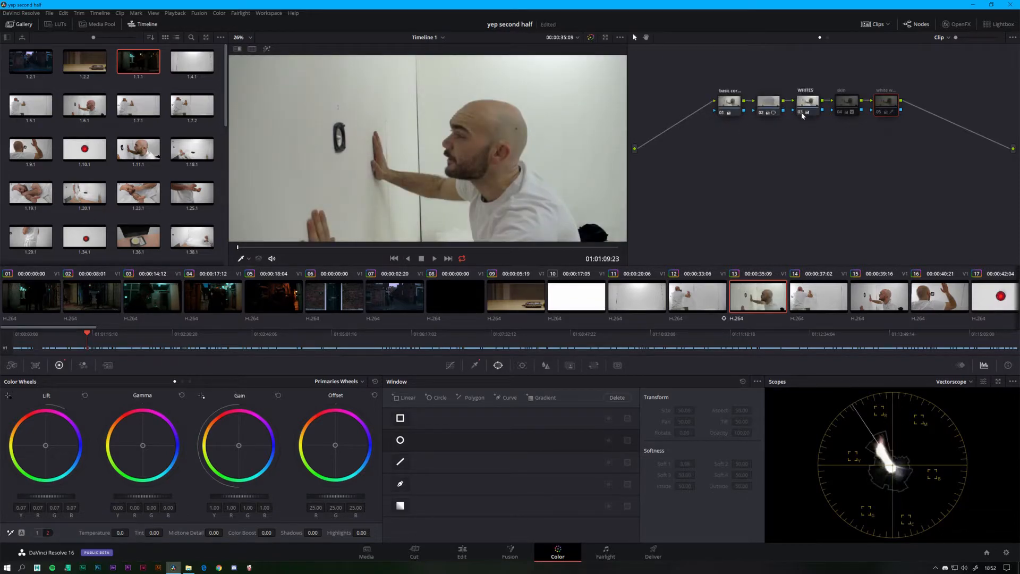
{"action": "left_click", "coordinate": [841, 111]}
{"action": "left_click", "coordinate": [846, 110]}
{"action": "left_click", "coordinate": [879, 113]}
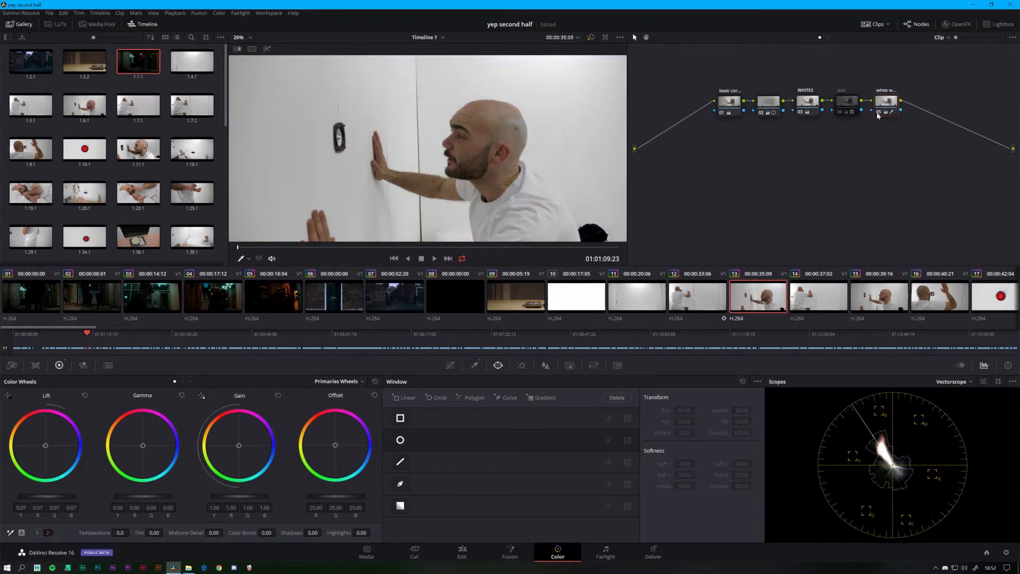
- Enable clip 13's skin node 04 and compare its effect on the man's face
{"action": "left_click", "coordinate": [841, 113]}
{"action": "left_click", "coordinate": [844, 110]}
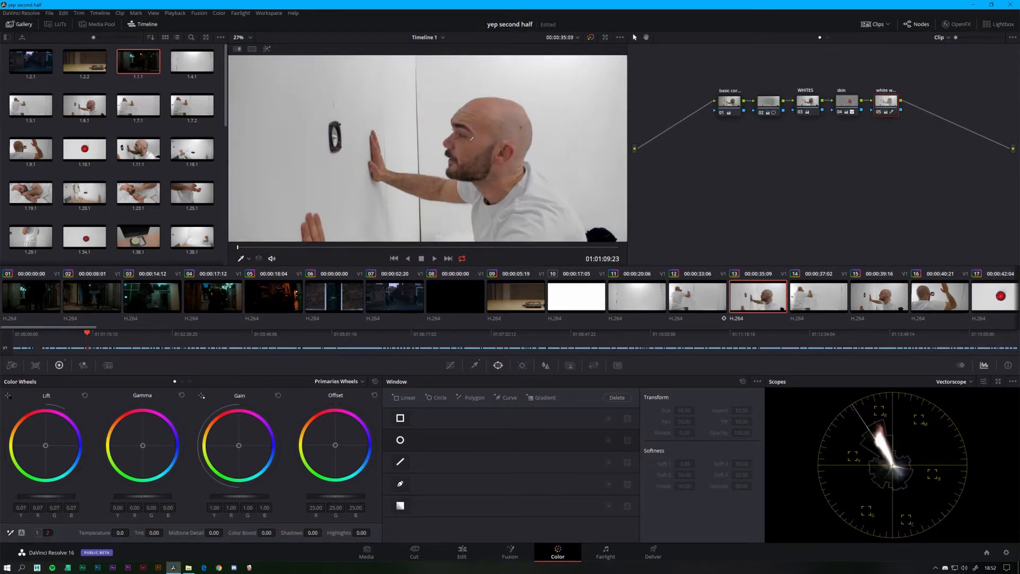
{"action": "left_click", "coordinate": [844, 111]}
- Open clip 26 of the man lying in bed and disable its nodes 02 and 03
{"action": "left_click", "coordinate": [918, 296]}
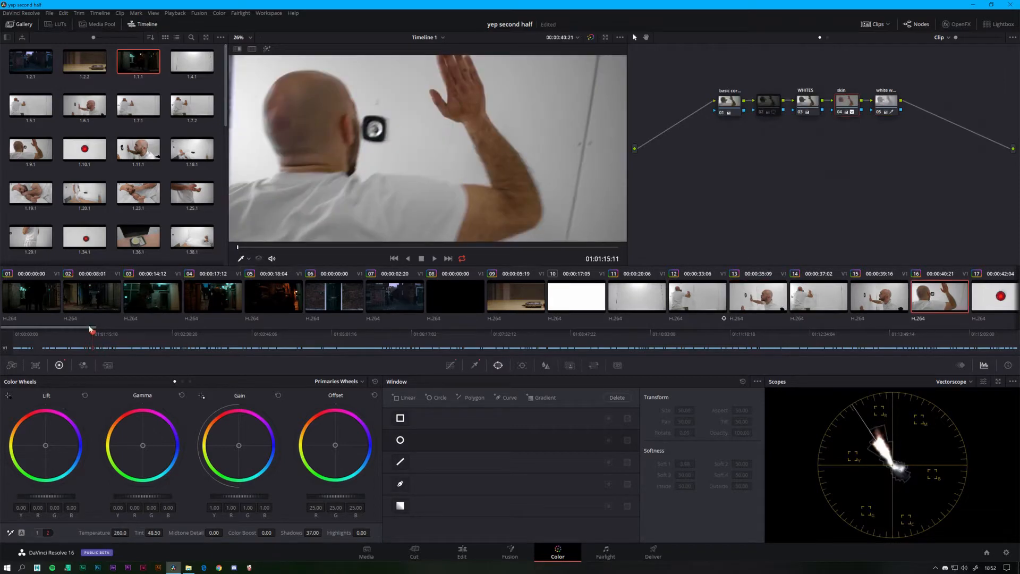
{"action": "left_click_drag", "start_coordinate": [91, 330], "coordinate": [210, 325]}
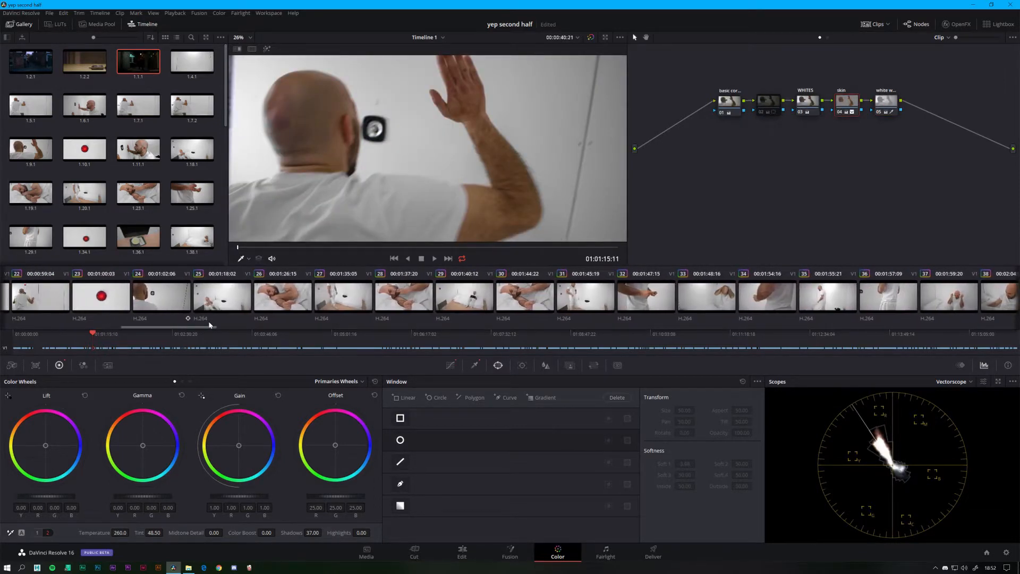
{"action": "left_click", "coordinate": [268, 290]}
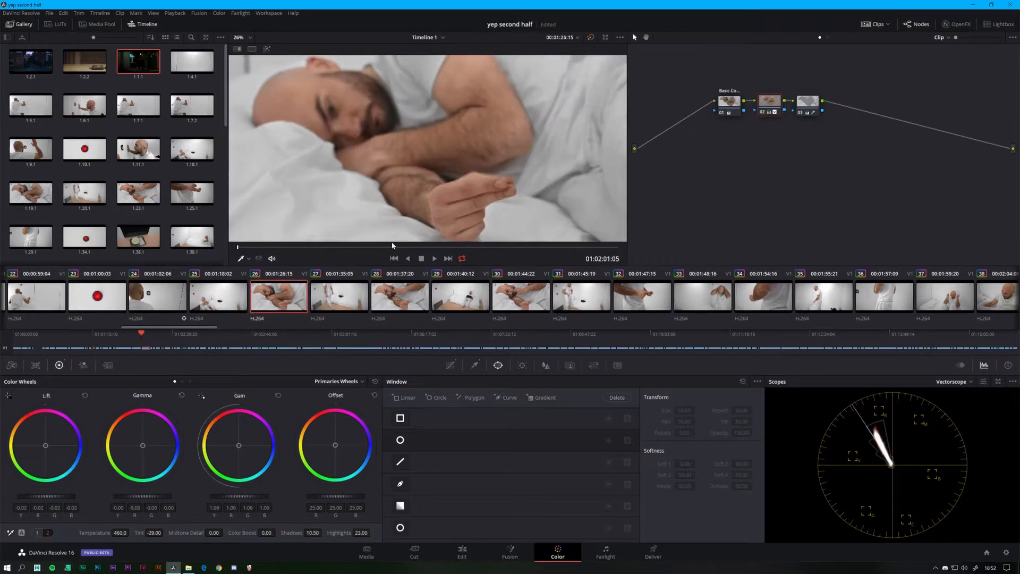
{"action": "left_click", "coordinate": [765, 112]}
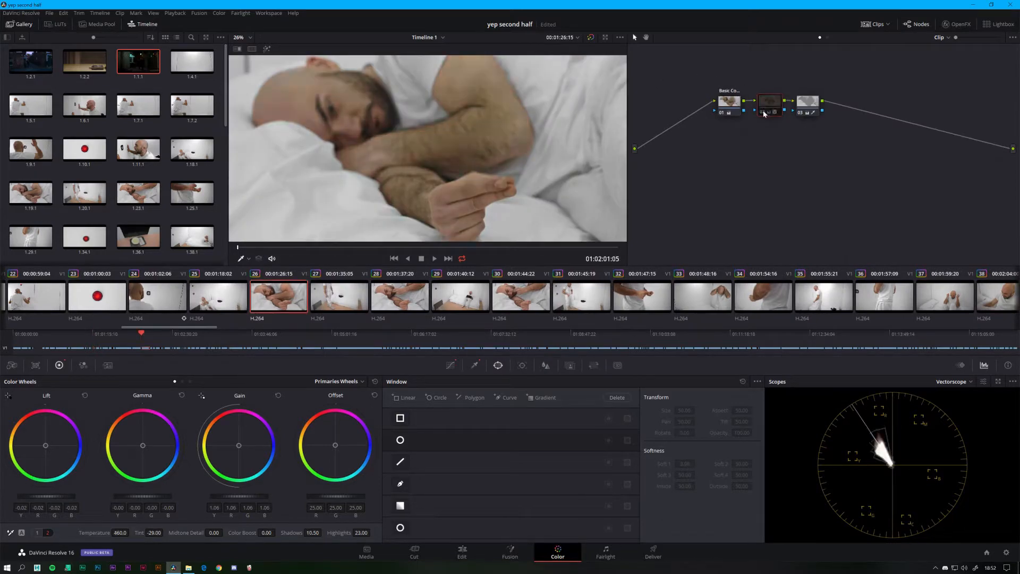
{"action": "left_click", "coordinate": [801, 112]}
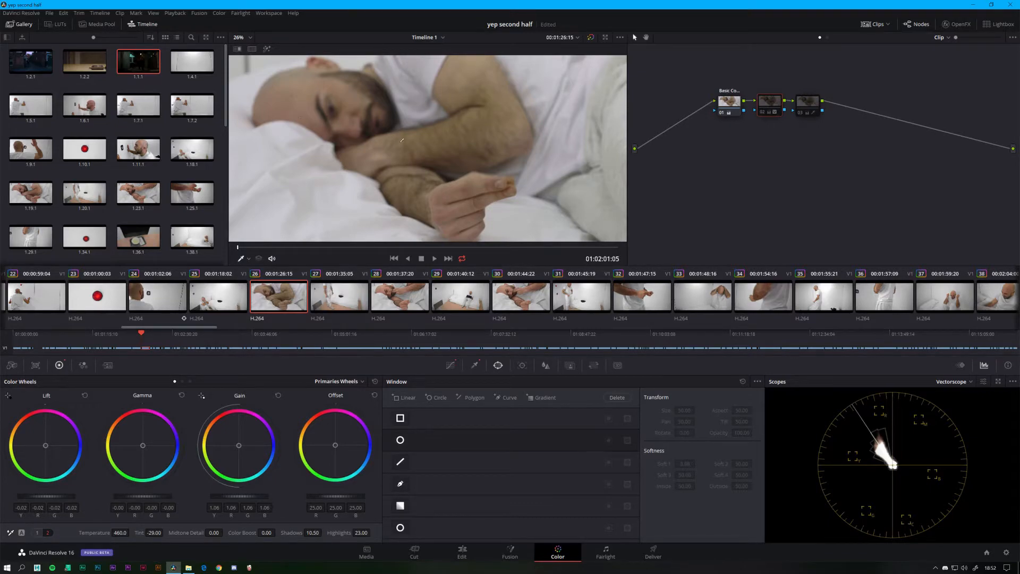
- Re-enable clip 26's node 02, turn the basic correction node off and on, and re-enable node 03
{"action": "left_click", "coordinate": [764, 112]}
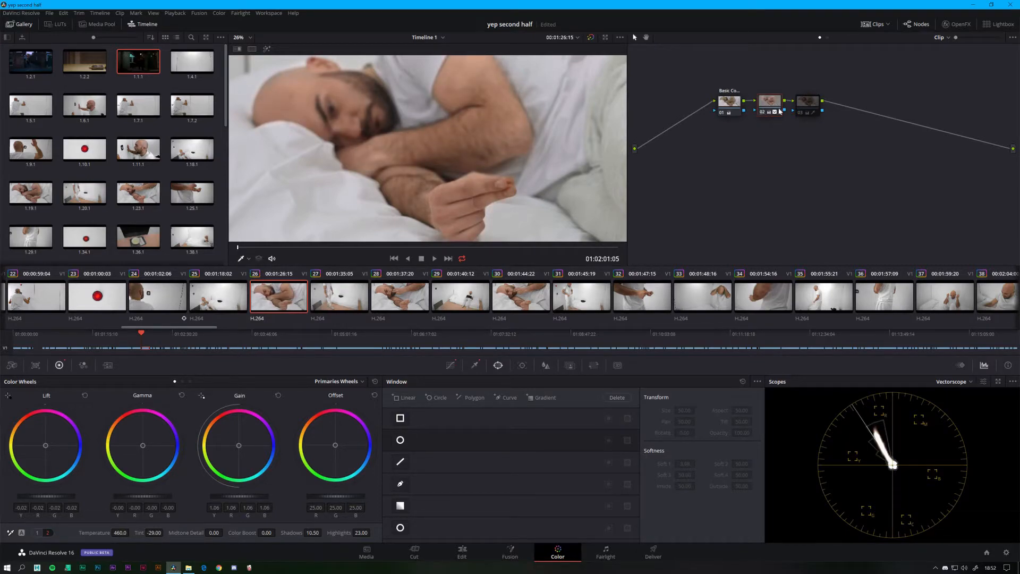
{"action": "left_click", "coordinate": [723, 112]}
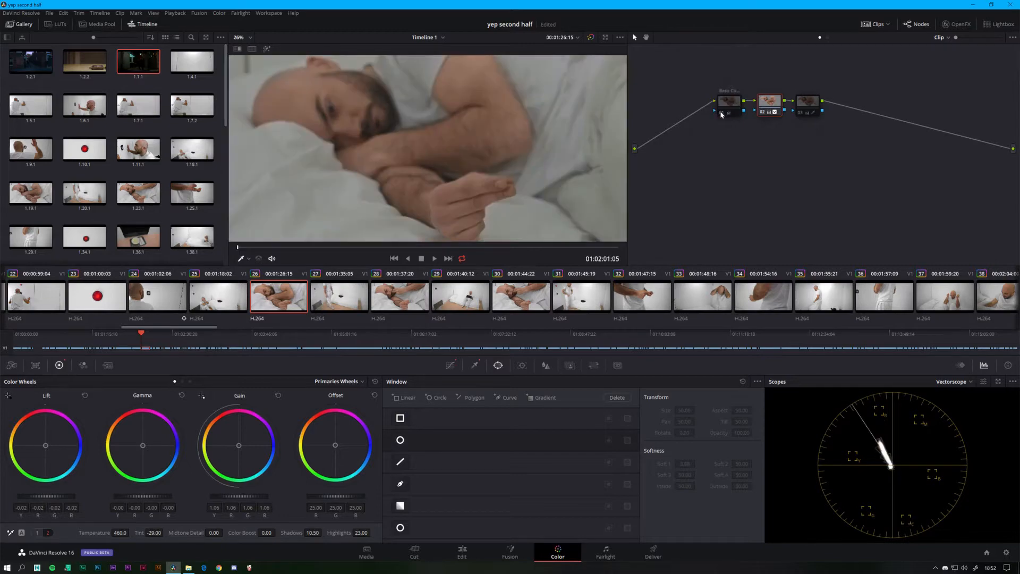
{"action": "left_click", "coordinate": [724, 112]}
{"action": "left_click", "coordinate": [800, 114]}
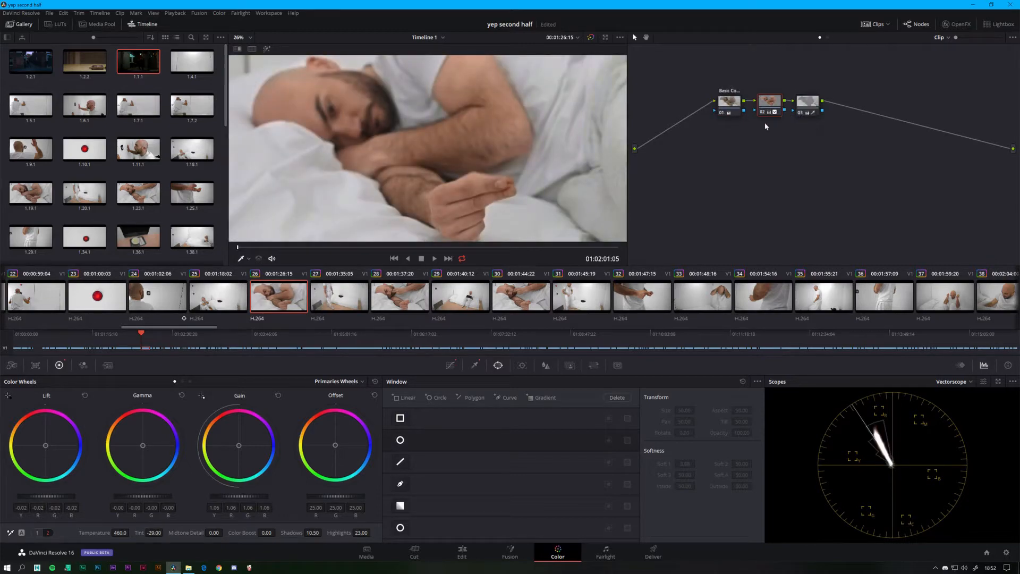
- Try resetting and reshaping the Hue Vs Hue curve on clip 26's node 02, undoing each change
{"action": "left_click", "coordinate": [453, 365]}
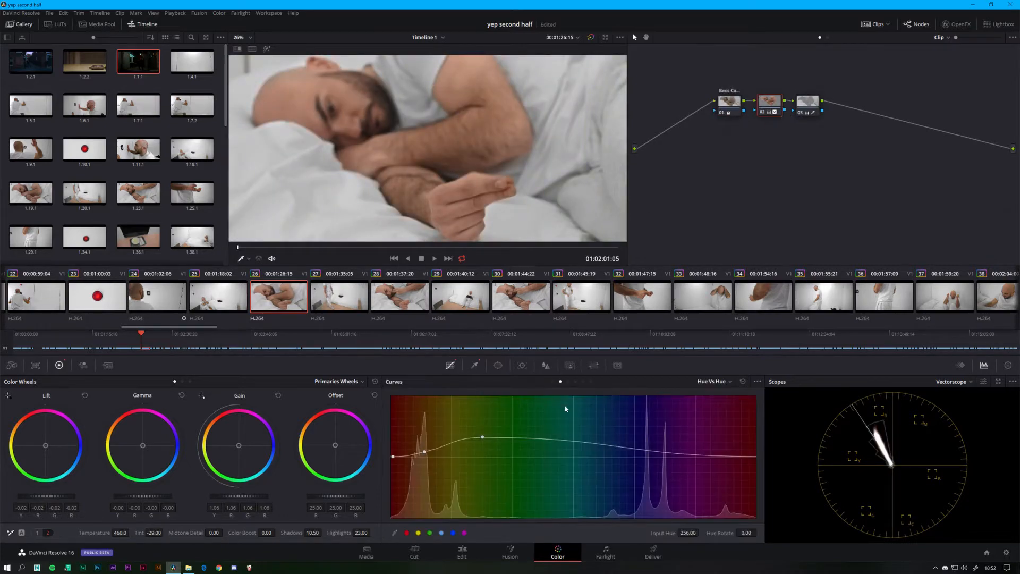
{"action": "left_click", "coordinate": [743, 382]}
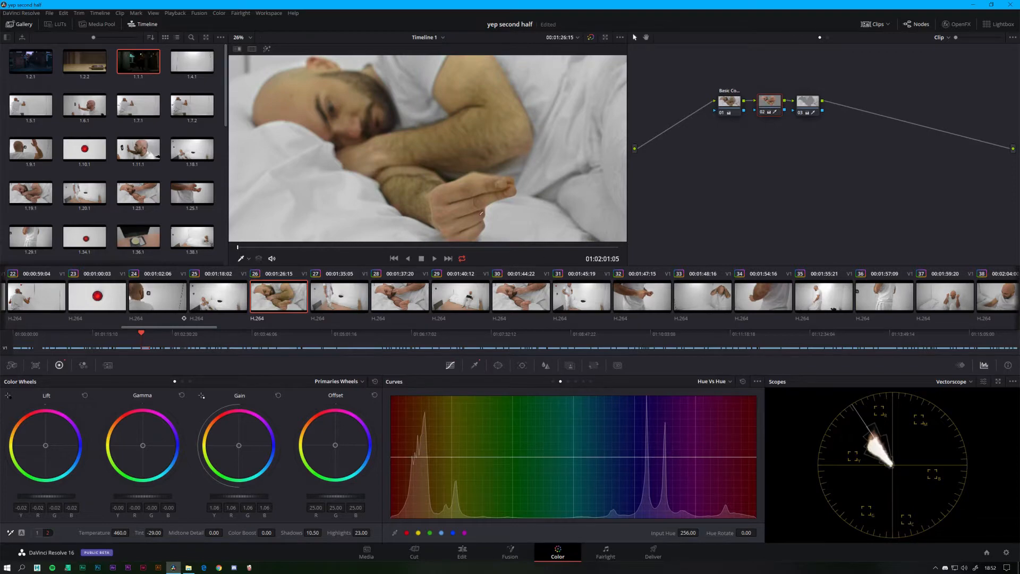
{"action": "key", "text": "ctrl+z"}
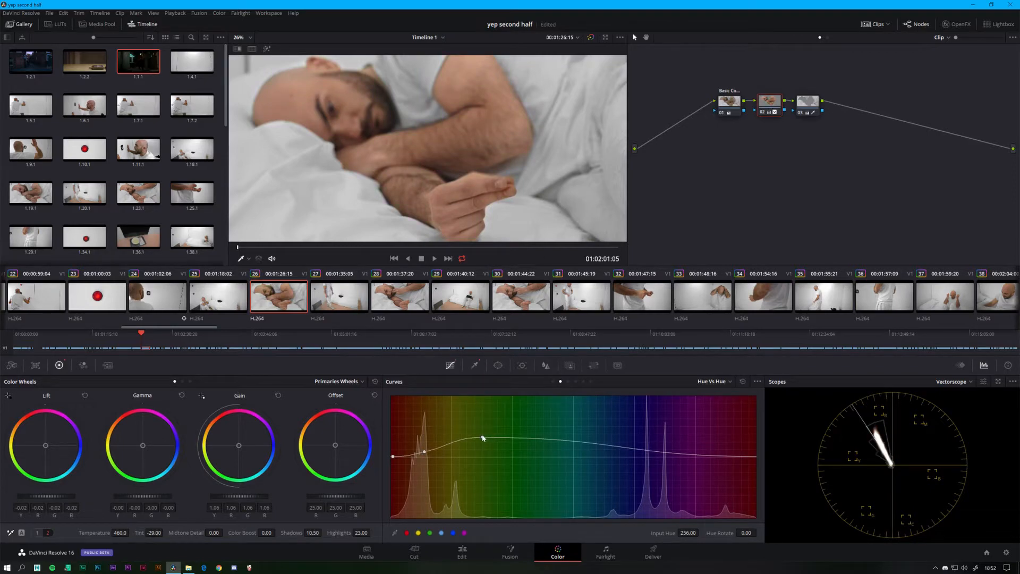
{"action": "mouse_move", "coordinate": [481, 436]}
{"action": "left_mouse_down"}
{"action": "mouse_move", "coordinate": [483, 494]}
{"action": "mouse_move", "coordinate": [473, 410]}
{"action": "mouse_move", "coordinate": [473, 504]}
{"action": "mouse_move", "coordinate": [468, 444]}
{"action": "left_mouse_up"}
{"action": "key", "text": "ctrl+z"}
{"action": "scroll", "coordinate": [456, 135], "scroll_direction": "up", "scroll_amount": 2}
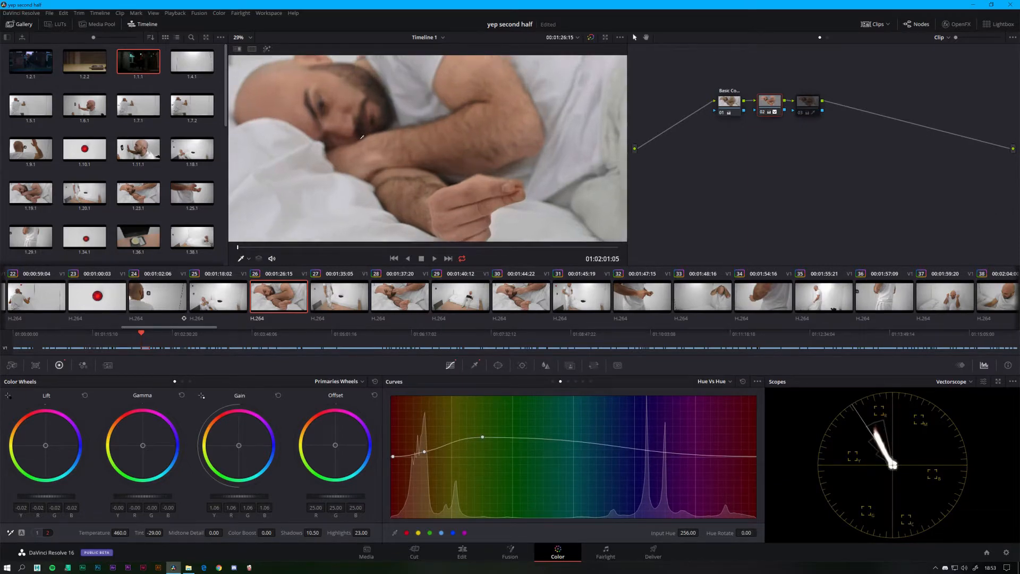
{"action": "scroll", "coordinate": [404, 135], "scroll_direction": "down", "scroll_amount": 3}
{"action": "mouse_move", "coordinate": [365, 133]}
{"action": "left_mouse_down"}
{"action": "mouse_move", "coordinate": [379, 151]}
{"action": "mouse_move", "coordinate": [369, 134]}
{"action": "left_mouse_up"}
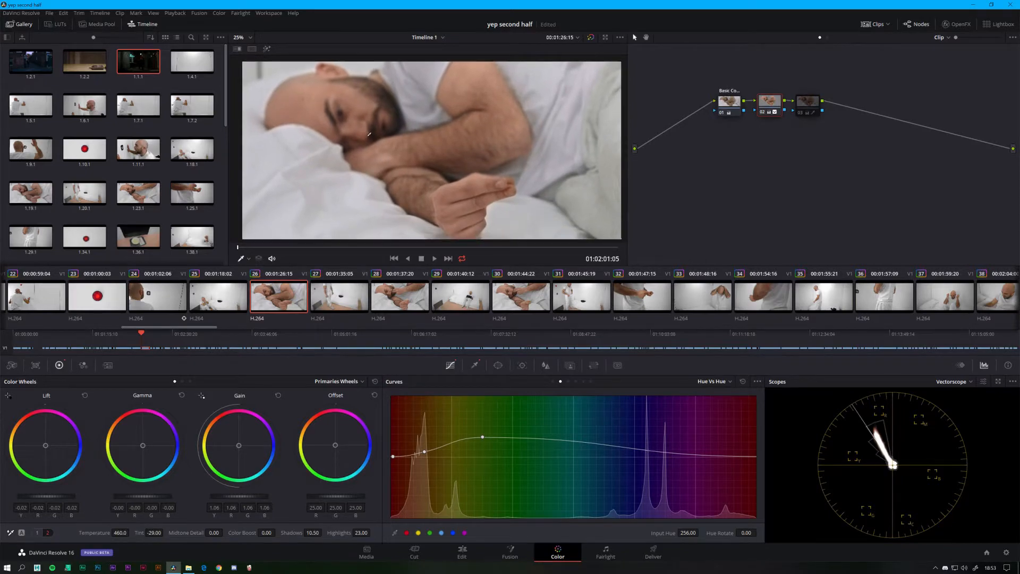
- Open clip 31 of the man standing beside the bed, sample a hue from the picture onto the Hue Vs Hue curve and shift it
{"action": "left_click", "coordinate": [577, 291]}
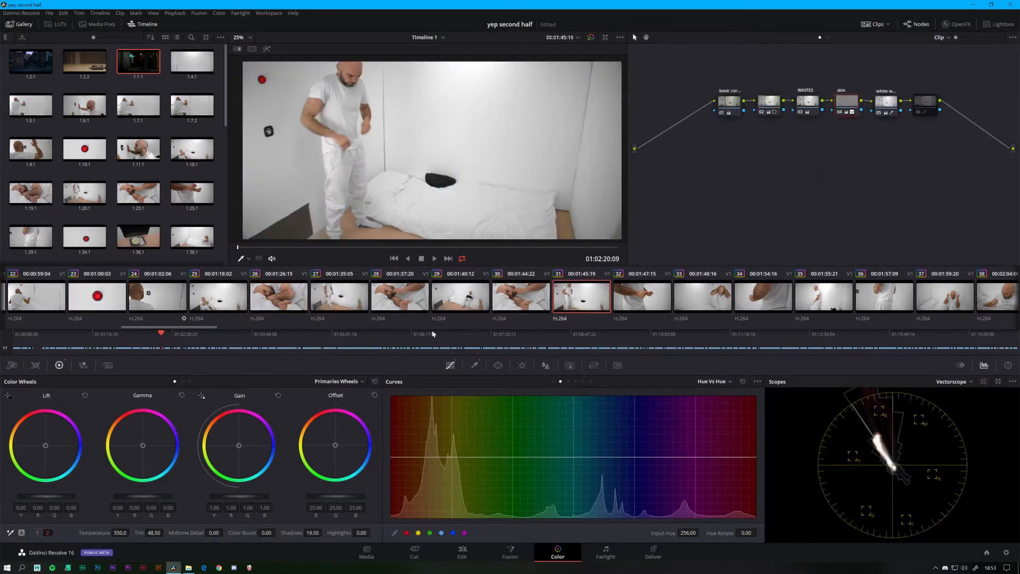
{"action": "left_click_drag", "start_coordinate": [409, 209], "coordinate": [408, 200]}
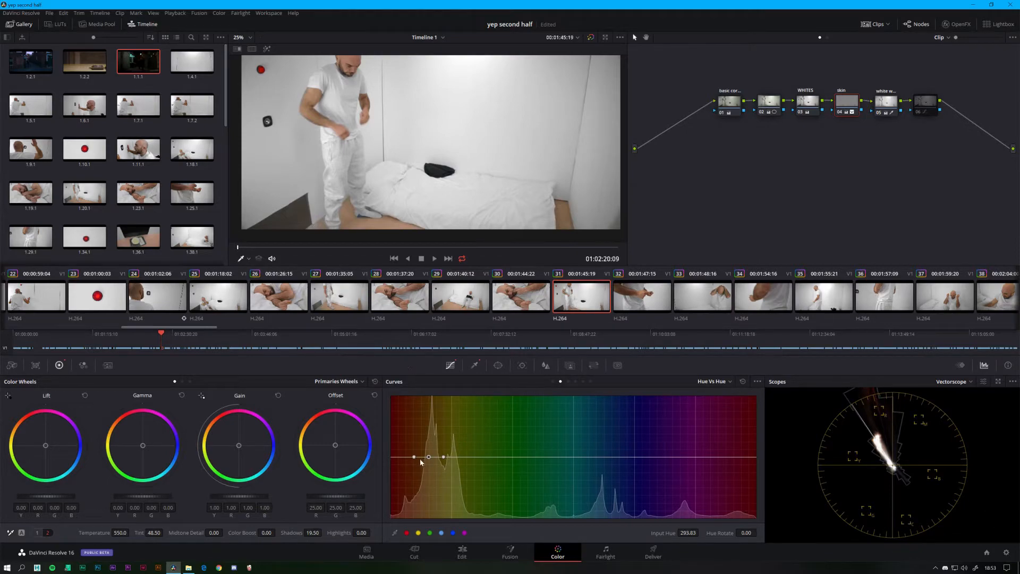
{"action": "left_click_drag", "start_coordinate": [428, 458], "coordinate": [466, 350]}
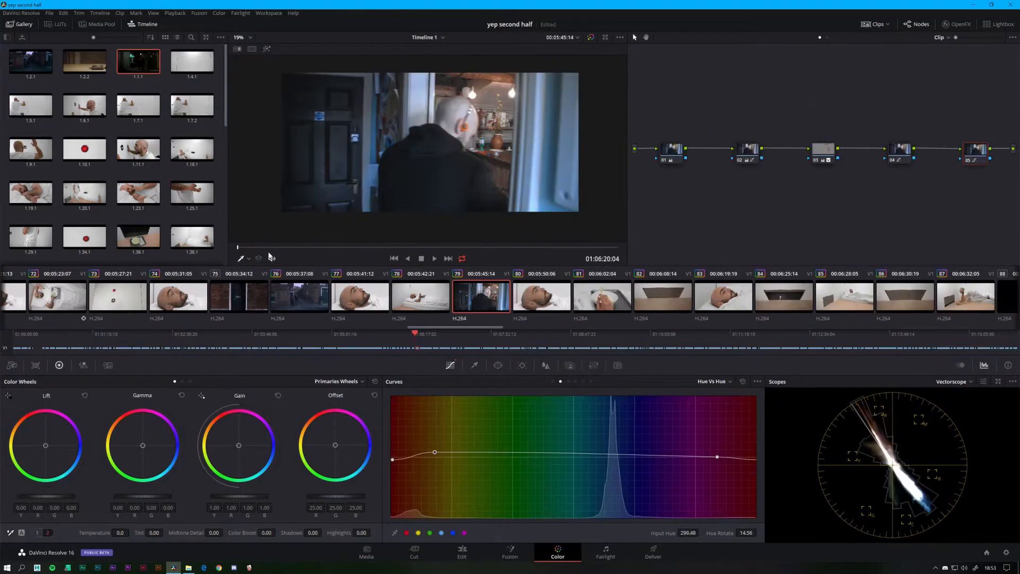
- Advance clip 79 to the café counter, view it with the grade bypassed, and leave all its nodes disabled
{"action": "left_click_drag", "start_coordinate": [266, 249], "coordinate": [422, 252]}
{"action": "left_click", "coordinate": [589, 37]}
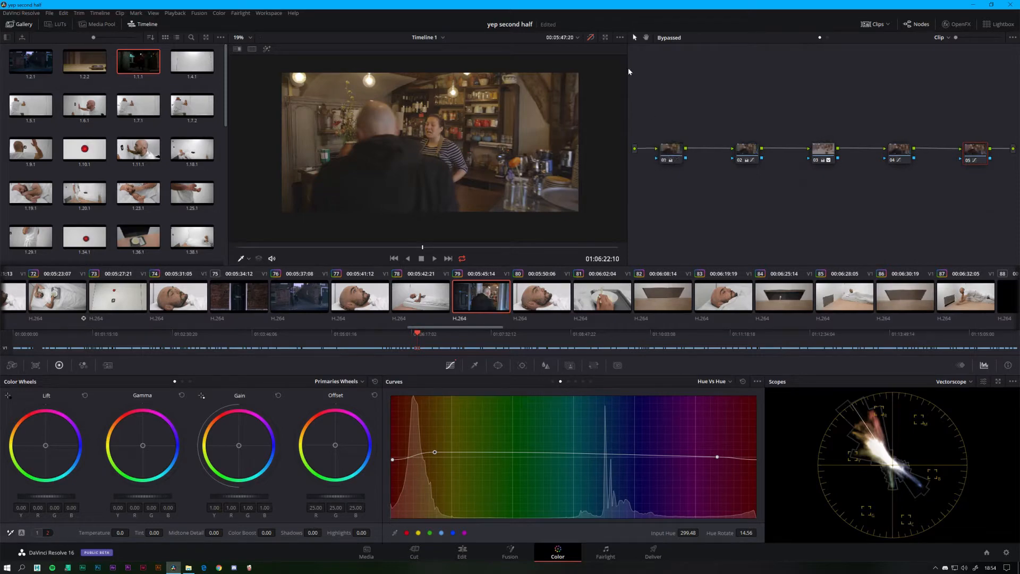
{"action": "key", "text": "shift+d"}
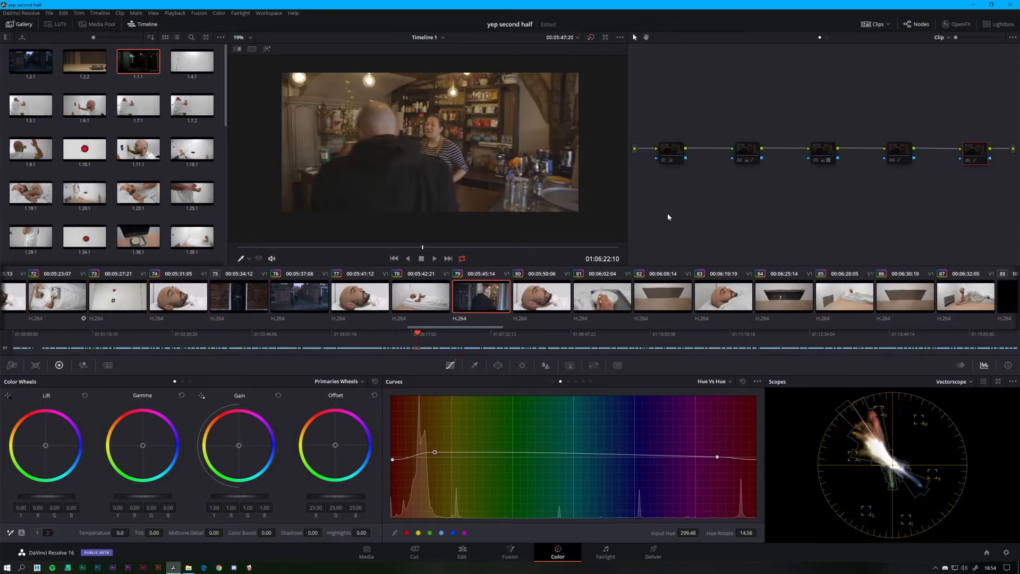
- Enable clip 79's node 01 and turn it off and on to compare its effect
{"action": "left_click", "coordinate": [663, 160]}
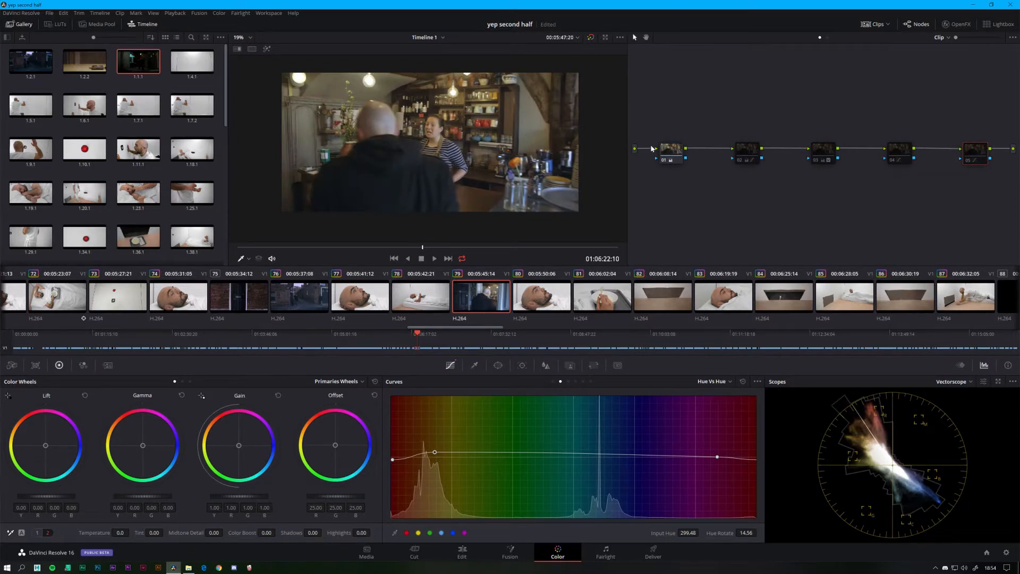
{"action": "left_click", "coordinate": [663, 160]}
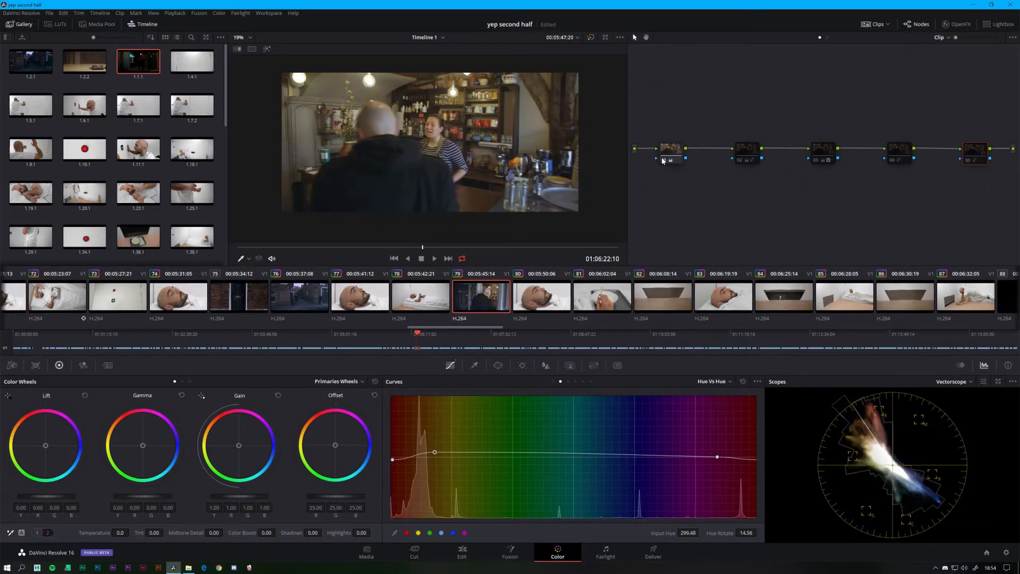
{"action": "left_click", "coordinate": [663, 160]}
{"action": "scroll", "coordinate": [441, 123], "scroll_direction": "up", "scroll_amount": 1}
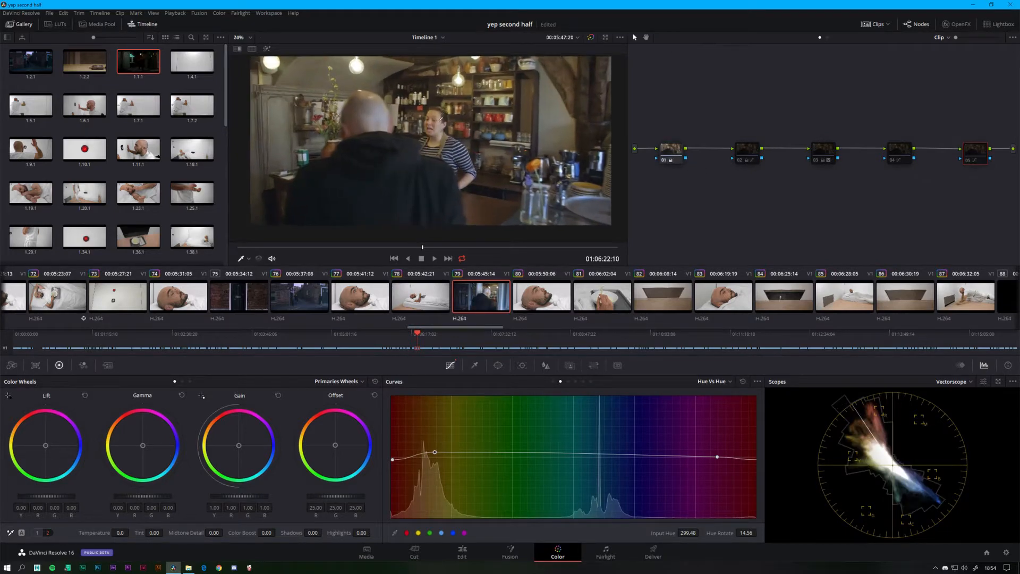
- Enable clip 79's node 02 and turn it off and on to compare its effect
{"action": "left_click", "coordinate": [738, 161]}
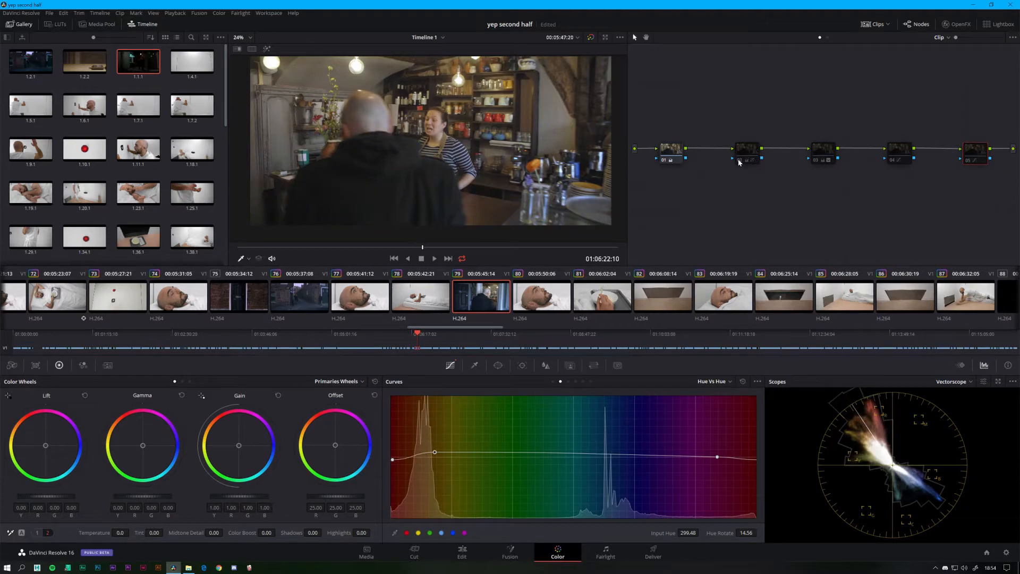
{"action": "left_click", "coordinate": [738, 160]}
{"action": "left_click", "coordinate": [739, 160]}
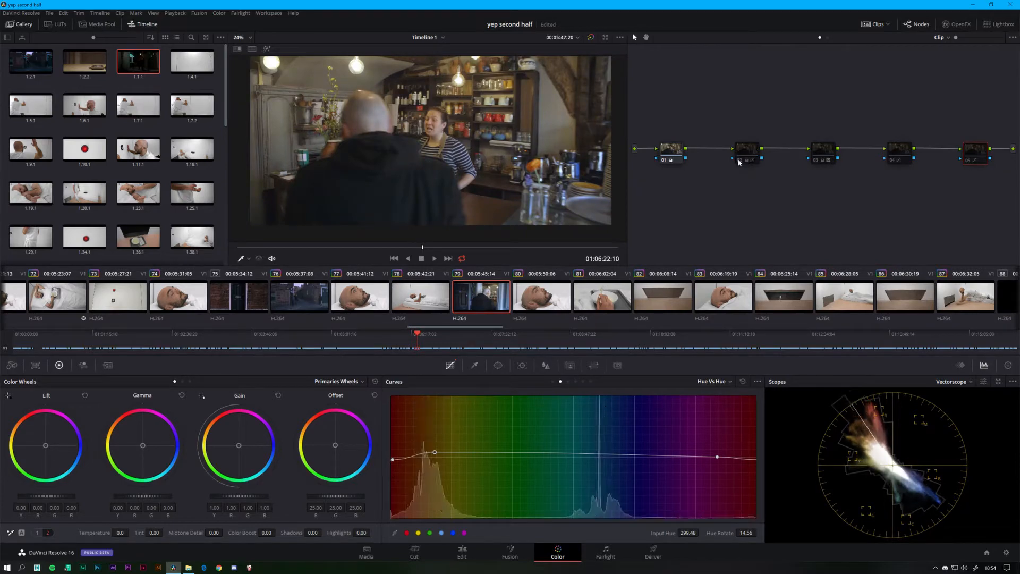
{"action": "left_click", "coordinate": [738, 160]}
- Enable clip 79's node 03 and turn it off and on to compare its effect
{"action": "left_click", "coordinate": [816, 160]}
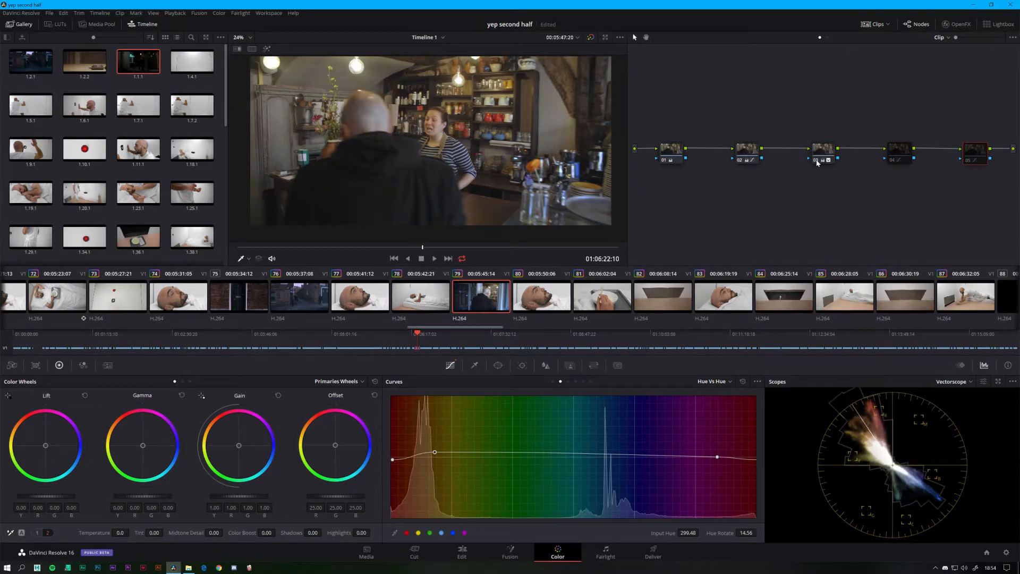
{"action": "left_click", "coordinate": [816, 161]}
{"action": "left_click", "coordinate": [816, 162]}
- Highlight the colours isolated by clip 79's node 03 and review the selection through the café counter footage
{"action": "left_click", "coordinate": [823, 151]}
{"action": "left_click", "coordinate": [267, 49]}
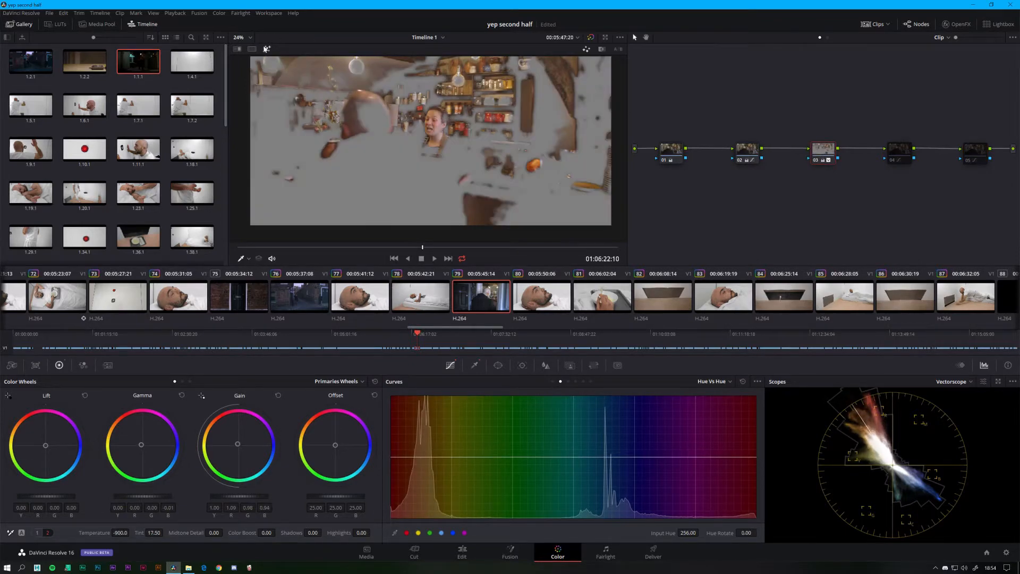
{"action": "key", "text": "space"}
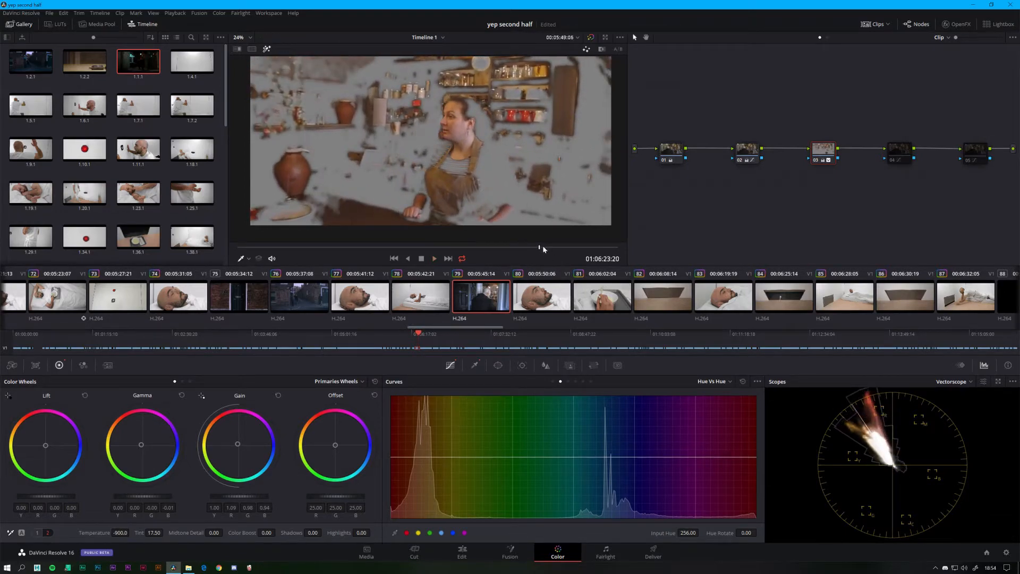
{"action": "left_click_drag", "start_coordinate": [543, 246], "coordinate": [497, 247]}
- Rotate input hue 346.49 by 1.75 on node 03's Hue Vs Hue curve and turn the highlight off
{"action": "left_click_drag", "start_coordinate": [481, 457], "coordinate": [482, 456]}
{"action": "left_click", "coordinate": [266, 49]}
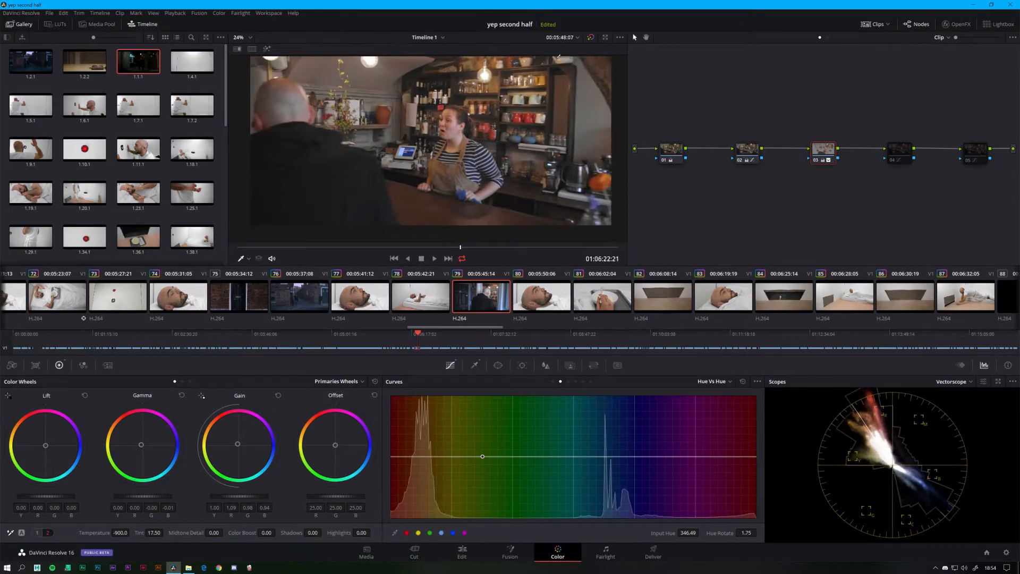
- Compare the café counter frame with the grade bypassed and restored, and with node 03 off and on
{"action": "left_click", "coordinate": [592, 38]}
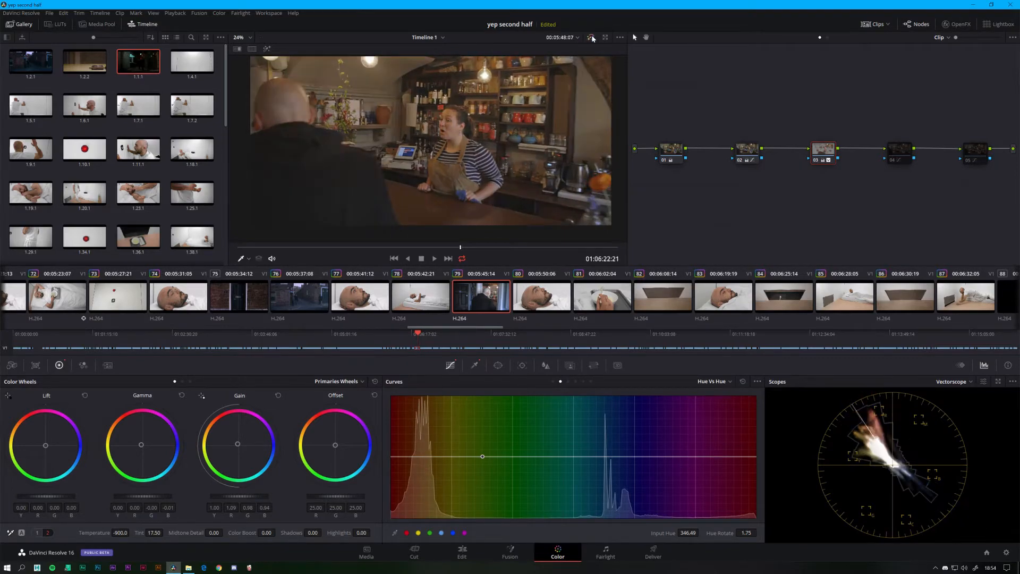
{"action": "left_click", "coordinate": [592, 38]}
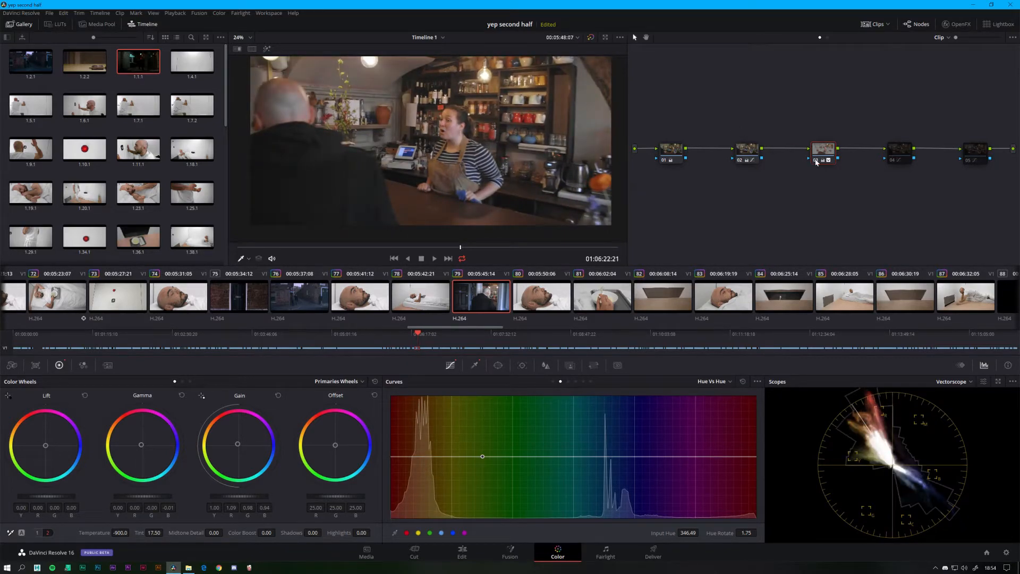
{"action": "left_click", "coordinate": [815, 160]}
{"action": "left_click", "coordinate": [815, 160]}
- Enable clip 79's node 04 and compare it off and on in the doorway shot at the clip's start
{"action": "left_click", "coordinate": [899, 154]}
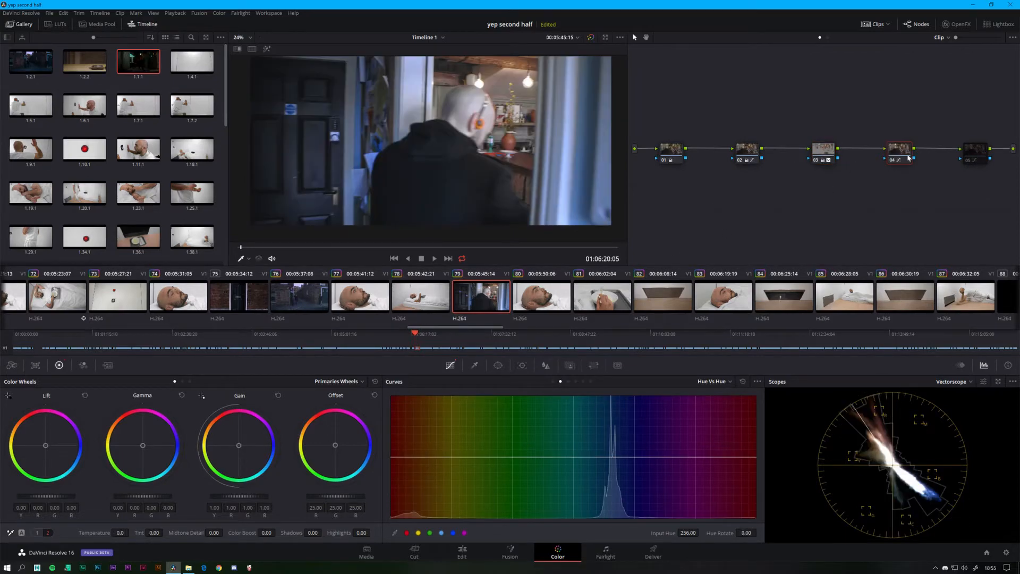
{"action": "left_click", "coordinate": [897, 160]}
{"action": "left_click", "coordinate": [896, 160]}
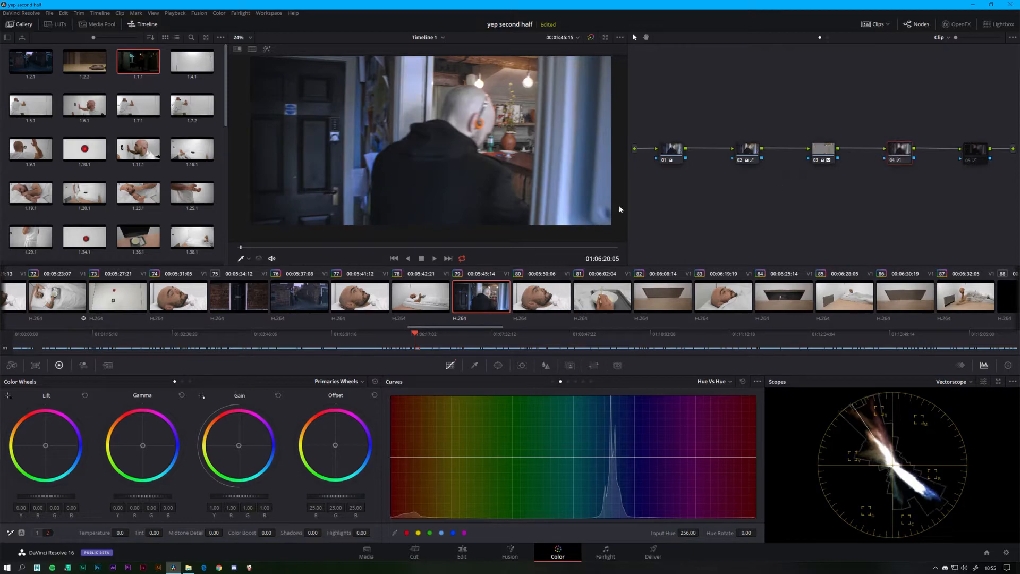
{"action": "left_click_drag", "start_coordinate": [246, 251], "coordinate": [223, 243]}
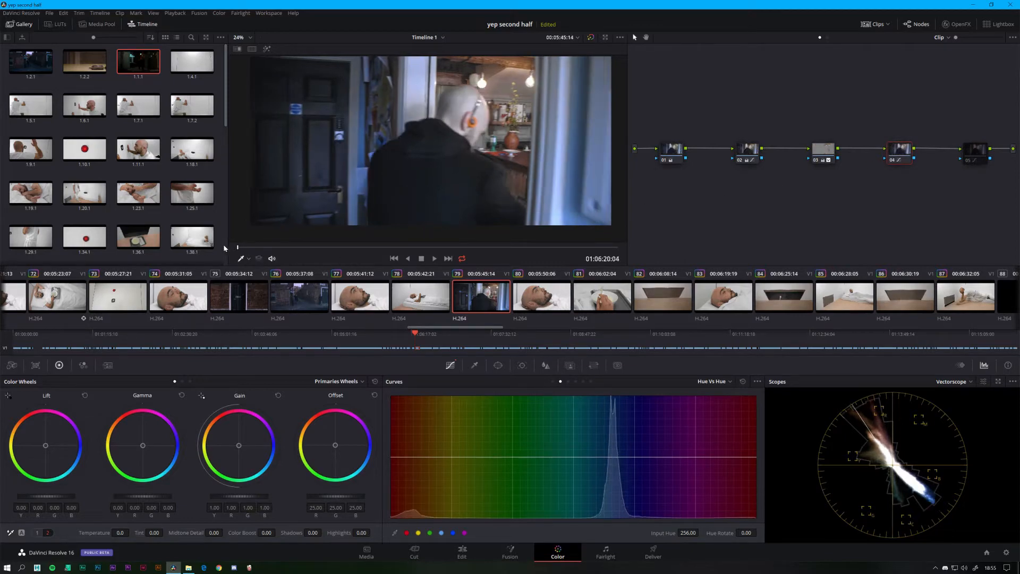
{"action": "left_click", "coordinate": [891, 162]}
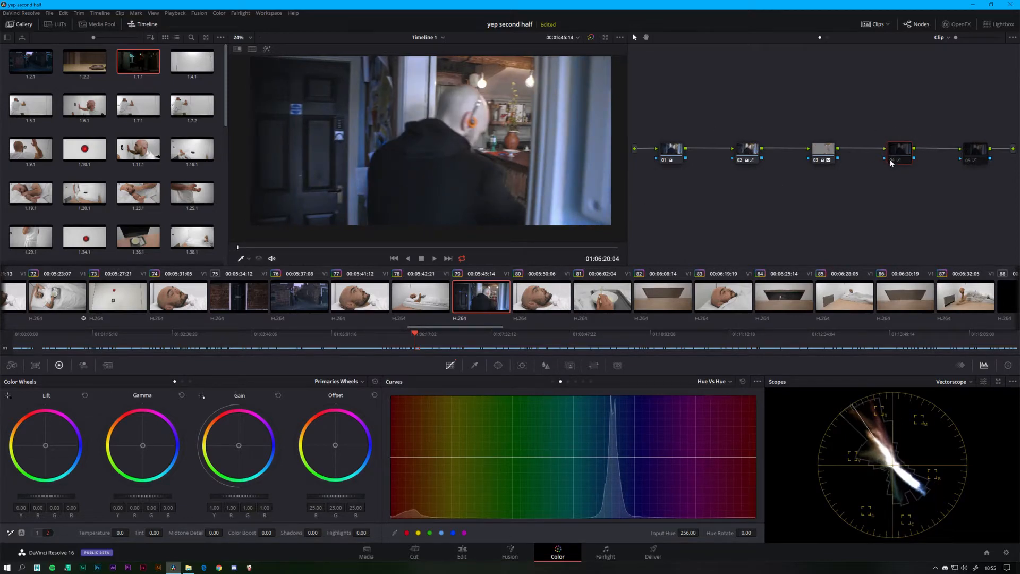
{"action": "left_click", "coordinate": [890, 162]}
- Play clip 79 on to the café counter and compare node 04 off and on there
{"action": "key", "text": "space"}
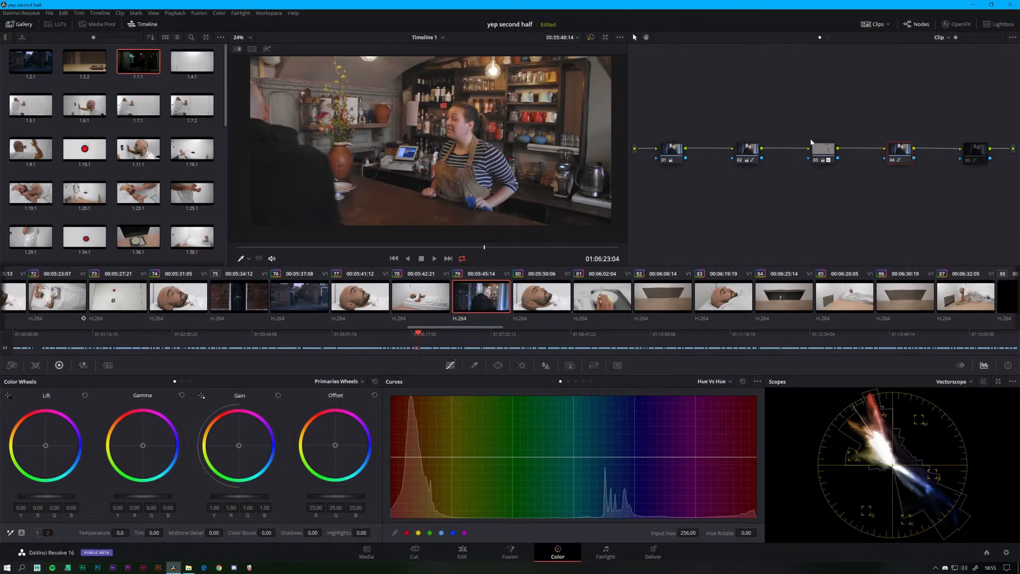
{"action": "left_click", "coordinate": [891, 162]}
{"action": "left_click", "coordinate": [891, 162]}
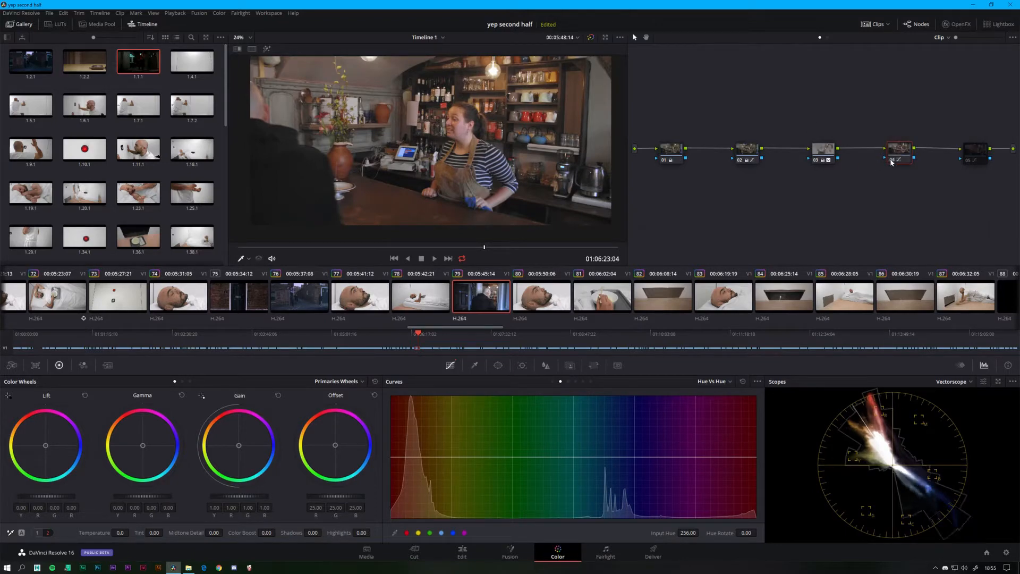
{"action": "left_click", "coordinate": [891, 162]}
{"action": "left_click", "coordinate": [891, 162]}
- Enable clip 79's node 05 and compare the complete grade with the ungraded footage
{"action": "left_click", "coordinate": [966, 159]}
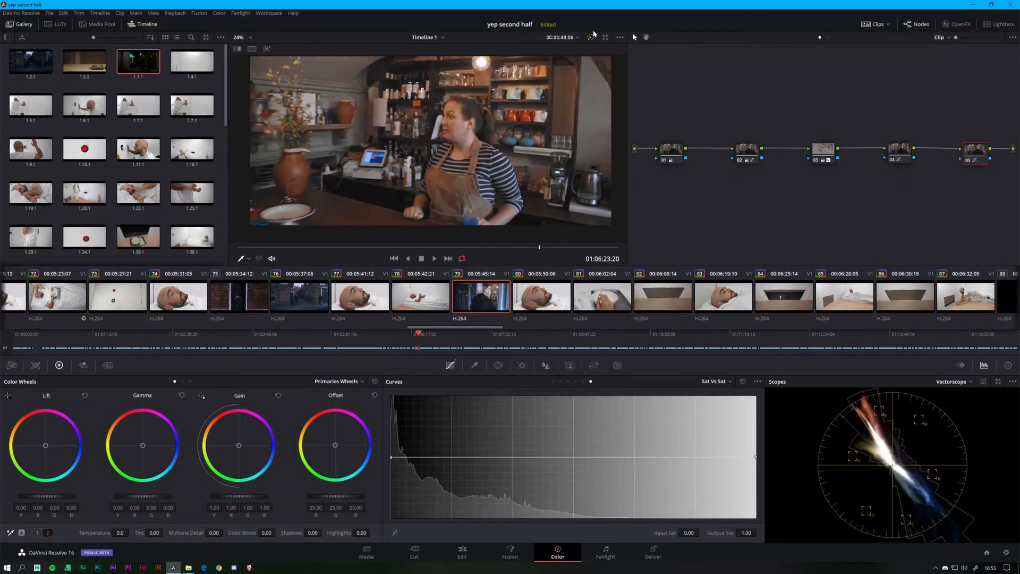
{"action": "left_click", "coordinate": [591, 37]}
{"action": "left_click", "coordinate": [591, 37]}
{"action": "left_click", "coordinate": [591, 37]}
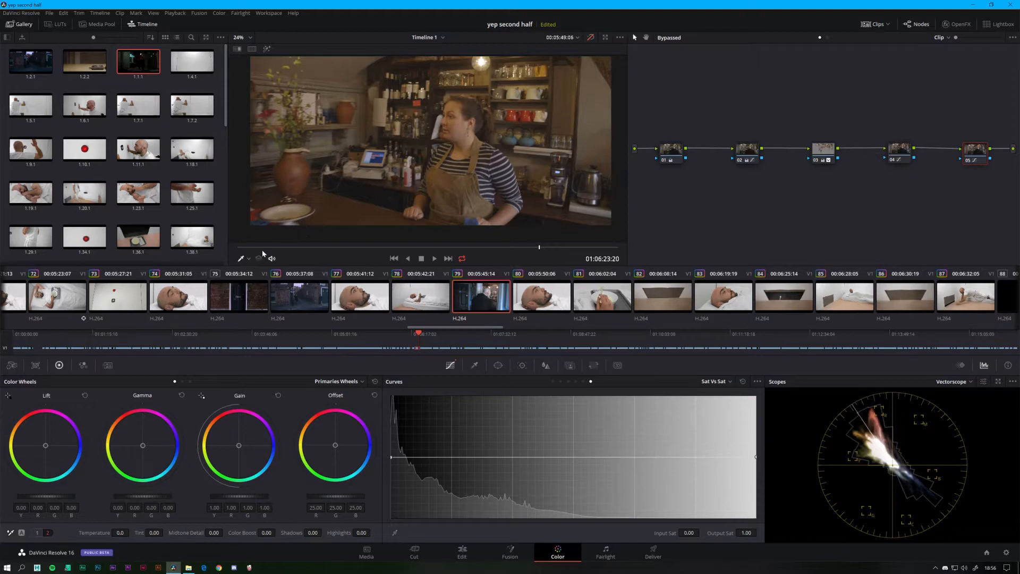
- Scrub through clip 79 ungraded, restore the grade, and scrub through the graded footage
{"action": "left_click_drag", "start_coordinate": [262, 247], "coordinate": [525, 250]}
{"action": "left_click", "coordinate": [591, 36]}
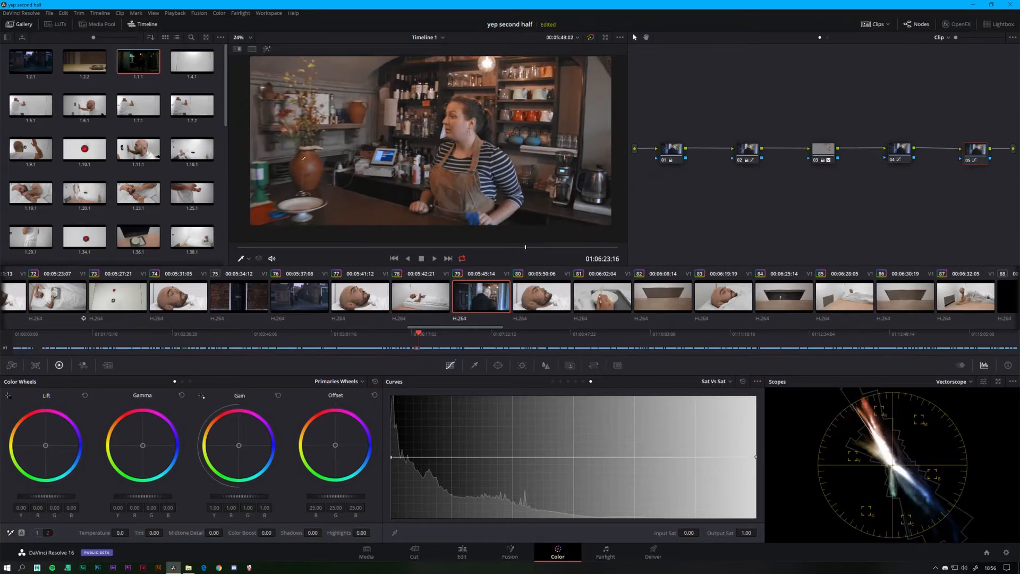
{"action": "left_click_drag", "start_coordinate": [255, 246], "coordinate": [443, 246]}
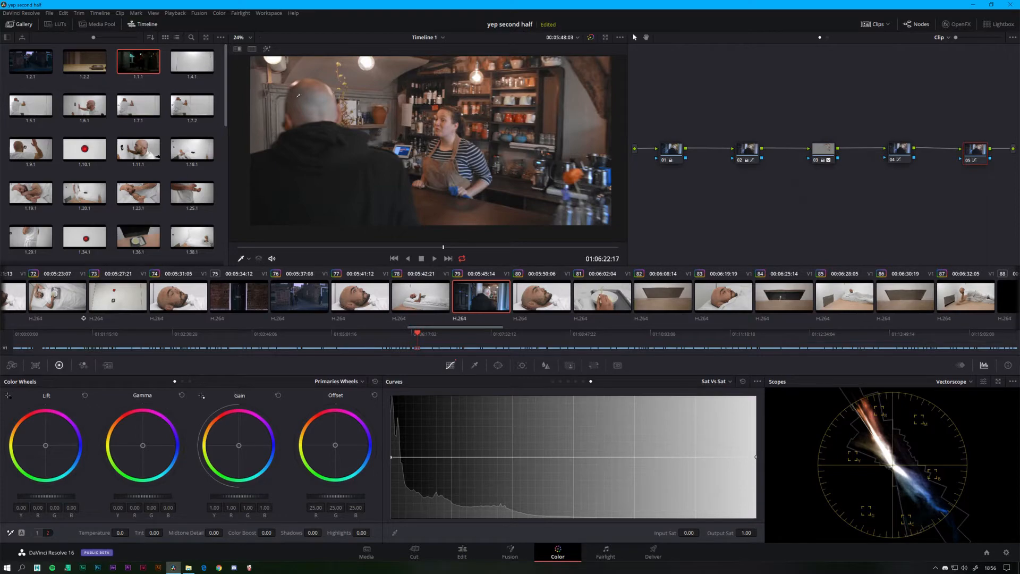
{"action": "left_click_drag", "start_coordinate": [443, 247], "coordinate": [606, 245]}
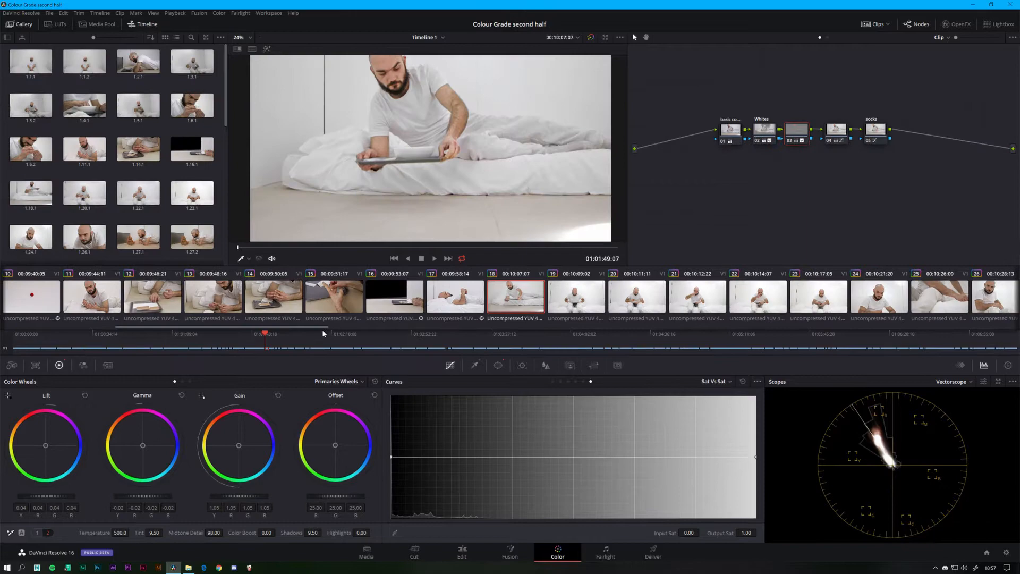
- Open clip 02 of the man leaning over the bowl and switch its basic correction node
{"action": "left_click_drag", "start_coordinate": [322, 330], "coordinate": [153, 338]}
{"action": "left_click", "coordinate": [90, 296]}
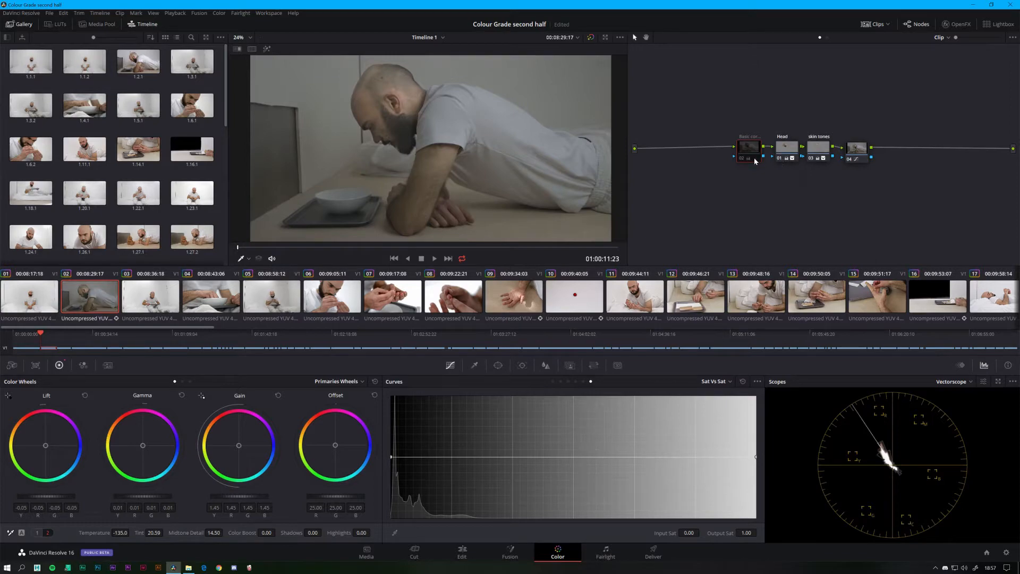
{"action": "left_click", "coordinate": [743, 159]}
- Turn all of clip 02's nodes off and on repeatedly to compare the grade, leaving them off
{"action": "key", "text": "alt+d"}
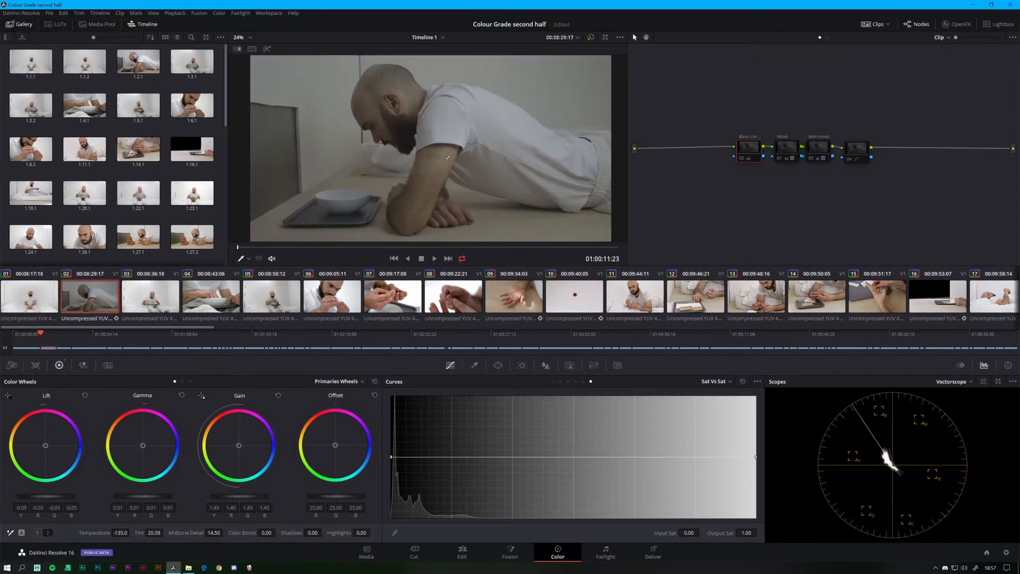
{"action": "key", "text": "alt+d"}
{"action": "key", "text": "alt+d"}
{"action": "key", "text": "alt+d"}
{"action": "key", "text": "alt+d"}
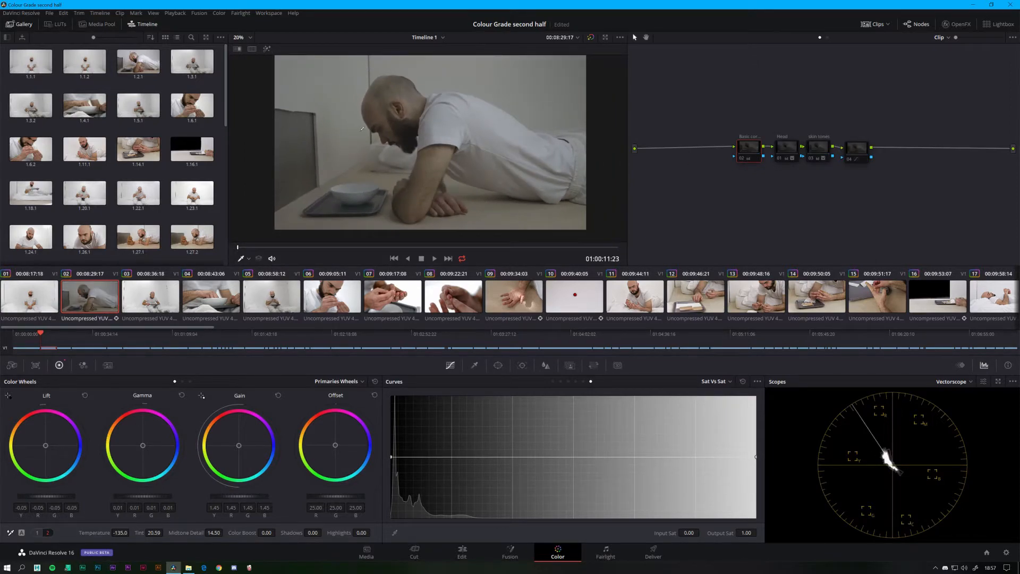
- Enable clip 02's basic correction node and inspect the result up close on the man's face
{"action": "scroll", "coordinate": [366, 133], "scroll_direction": "down", "scroll_amount": 1}
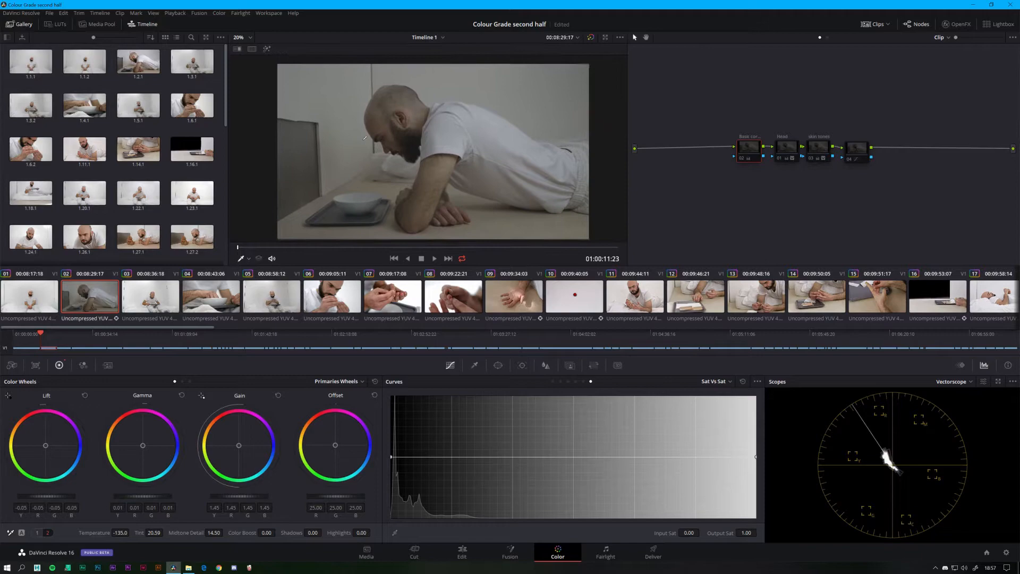
{"action": "left_click", "coordinate": [744, 159]}
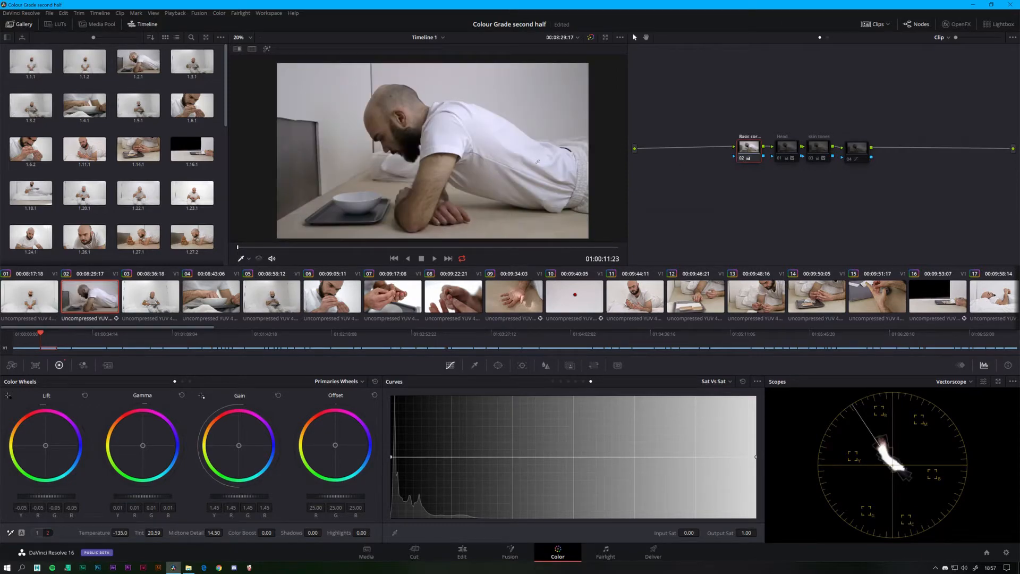
{"action": "scroll", "coordinate": [386, 109], "scroll_direction": "up", "scroll_amount": 3}
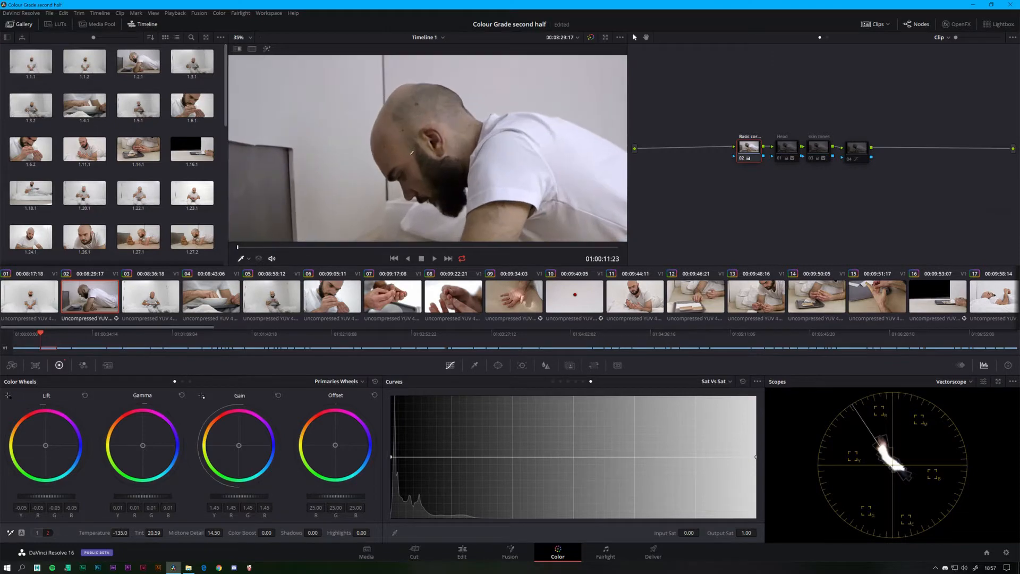
{"action": "scroll", "coordinate": [386, 98], "scroll_direction": "down", "scroll_amount": 4}
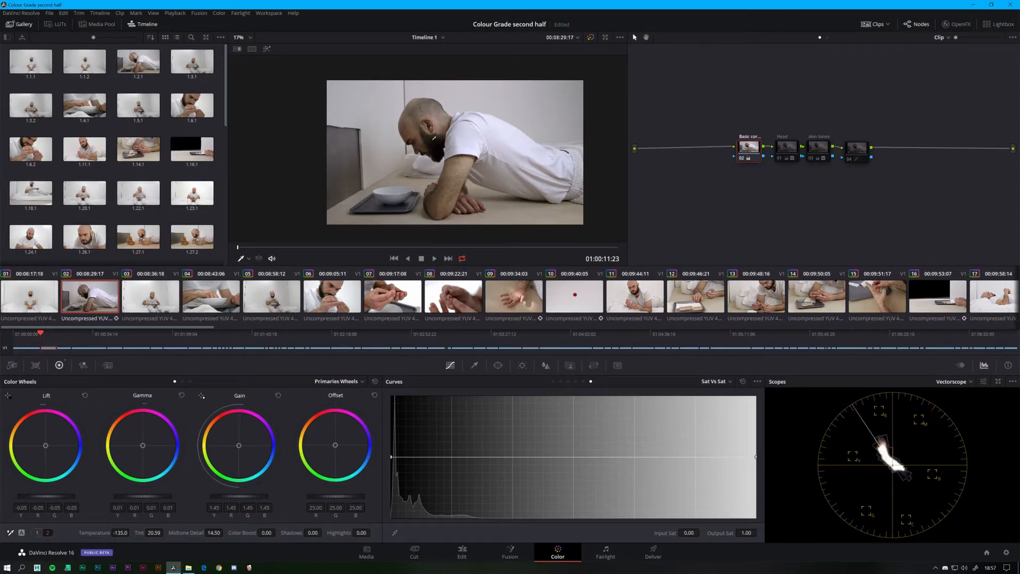
- Enable clip 02's Head node, show its window mask around the man's head, and return to the curves
{"action": "left_click", "coordinate": [787, 148]}
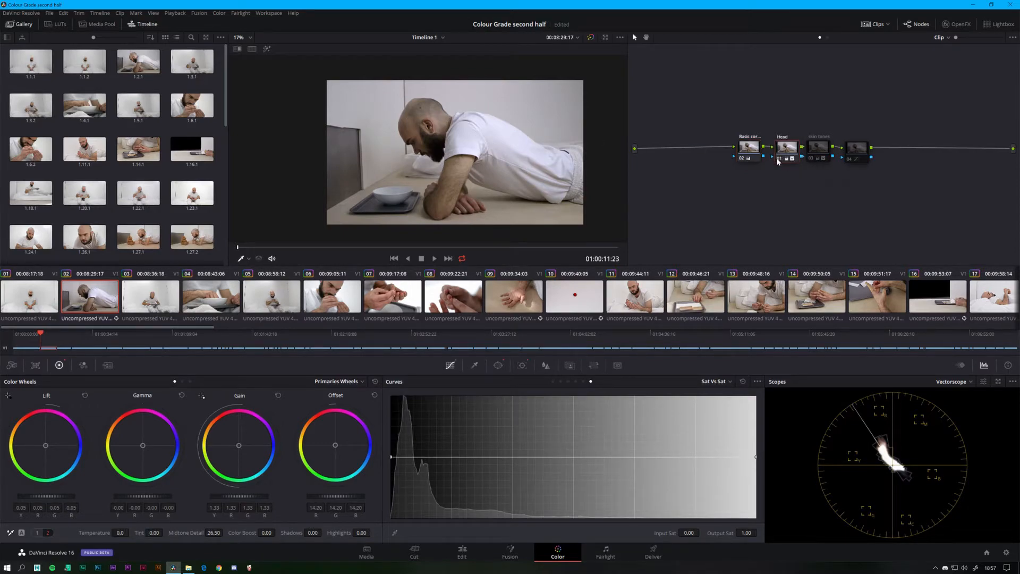
{"action": "left_click", "coordinate": [499, 365]}
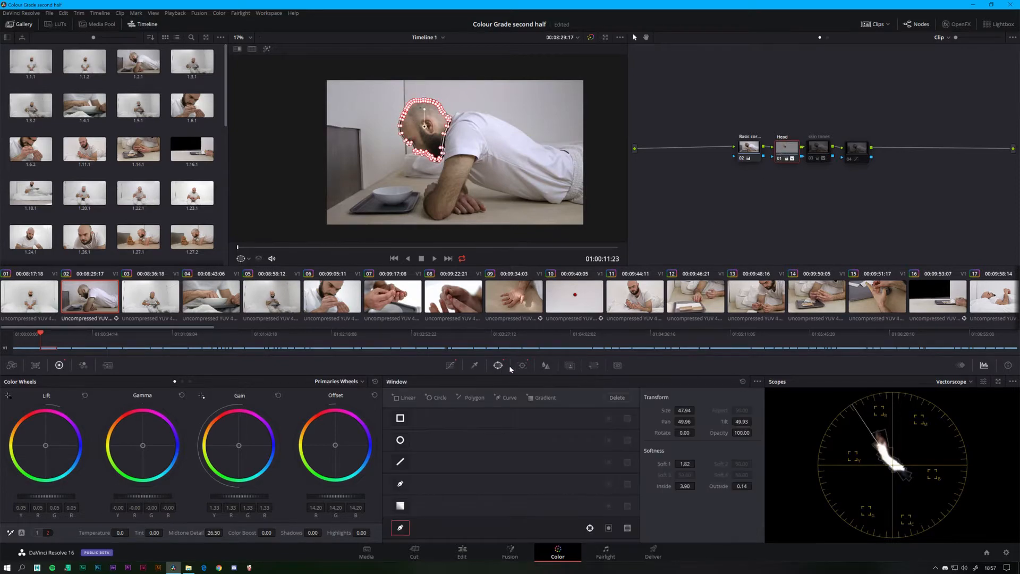
{"action": "mouse_move", "coordinate": [239, 250]}
{"action": "left_mouse_down"}
{"action": "mouse_move", "coordinate": [639, 261]}
{"action": "mouse_move", "coordinate": [407, 247]}
{"action": "mouse_move", "coordinate": [234, 259]}
{"action": "left_mouse_up"}
{"action": "left_click", "coordinate": [450, 365]}
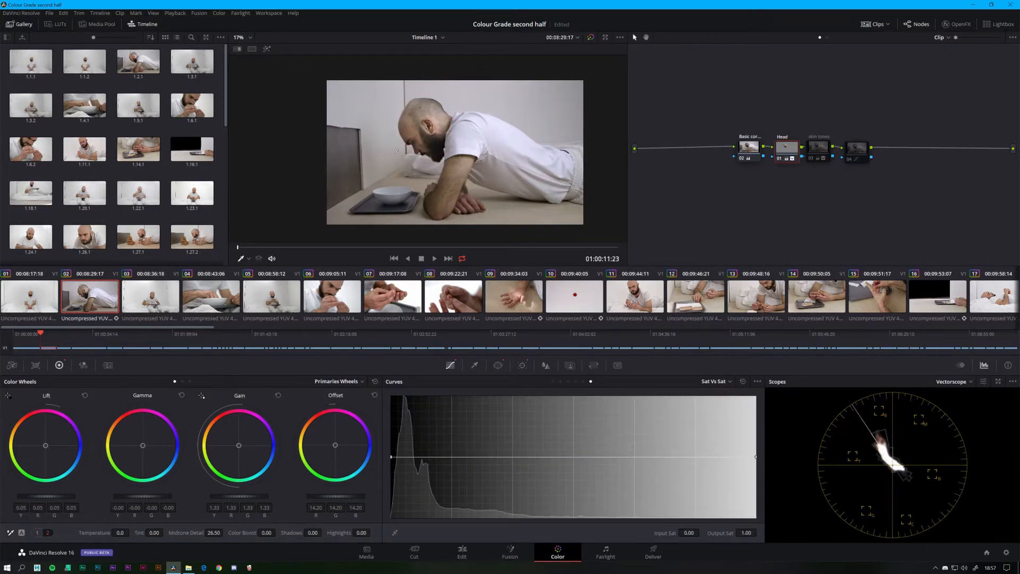
- Switch the Head node off and on repeatedly to compare its effect, leaving it enabled
{"action": "left_click", "coordinate": [779, 158]}
{"action": "left_click", "coordinate": [778, 158]}
{"action": "left_click", "coordinate": [778, 158]}
{"action": "left_click", "coordinate": [779, 159]}
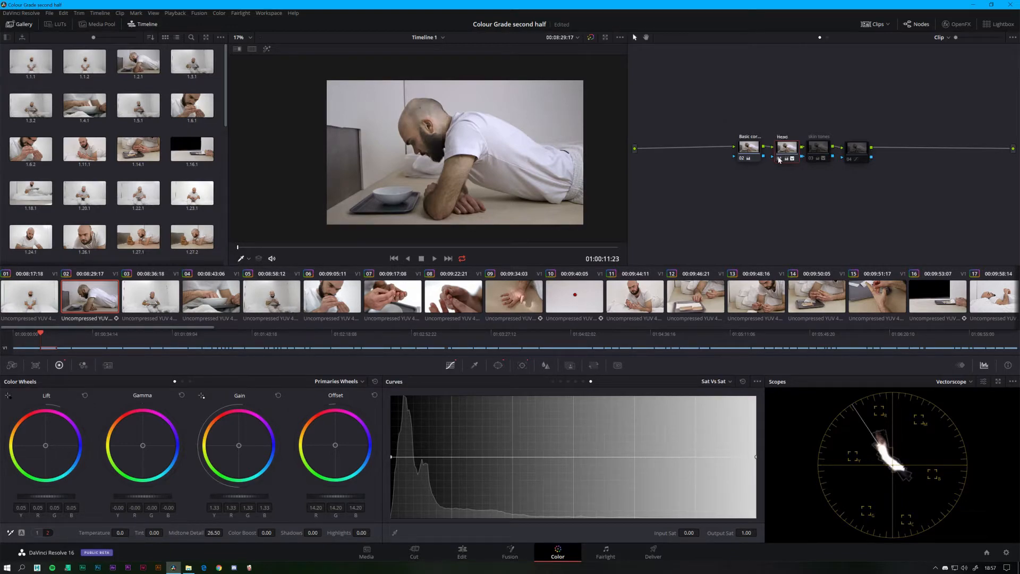
- Enable the skin tones node and switch it off and on to compare, leaving it enabled
{"action": "left_click", "coordinate": [811, 159]}
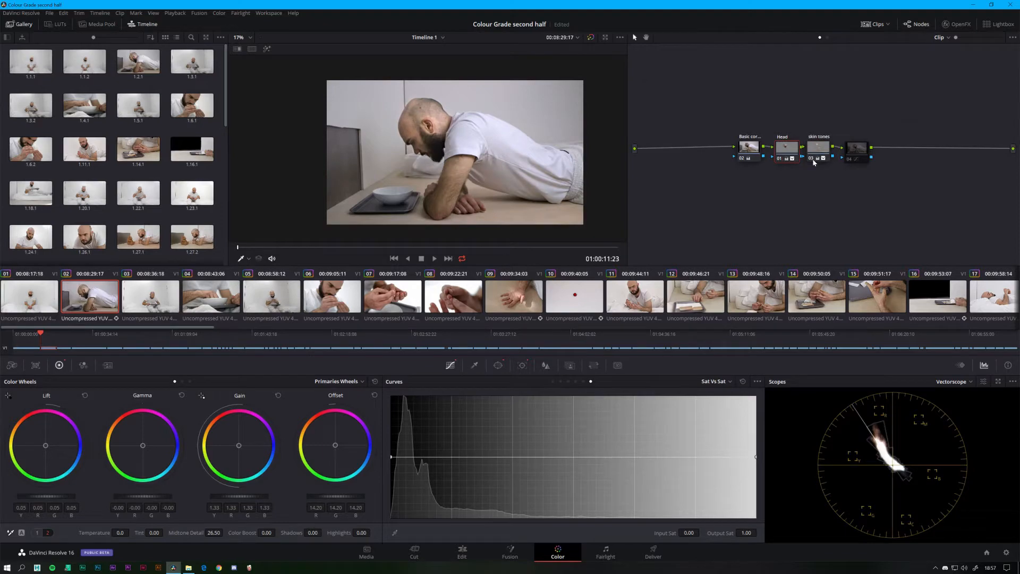
{"action": "left_click", "coordinate": [811, 159]}
{"action": "left_click", "coordinate": [812, 159]}
{"action": "left_click", "coordinate": [811, 158]}
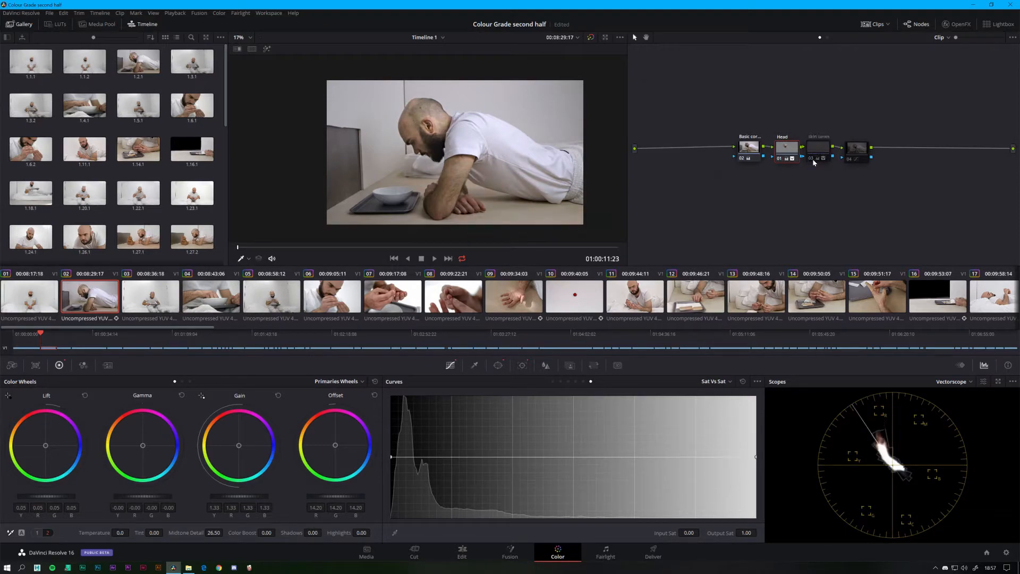
{"action": "left_click", "coordinate": [812, 158]}
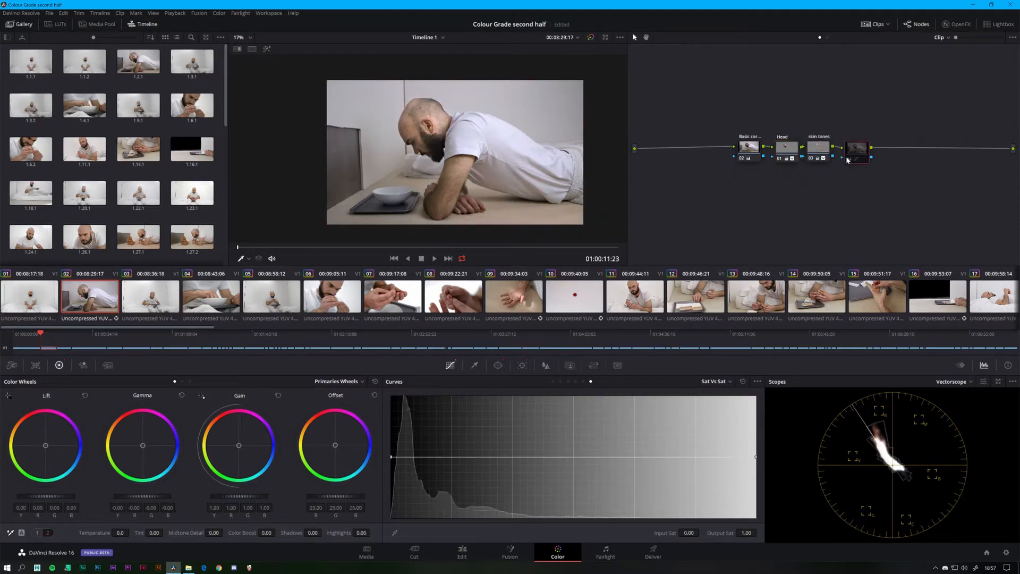
- Enable clip 02's node 04 and switch it off and on repeatedly to compare, leaving it enabled
{"action": "left_click", "coordinate": [847, 159]}
{"action": "left_click", "coordinate": [849, 160]}
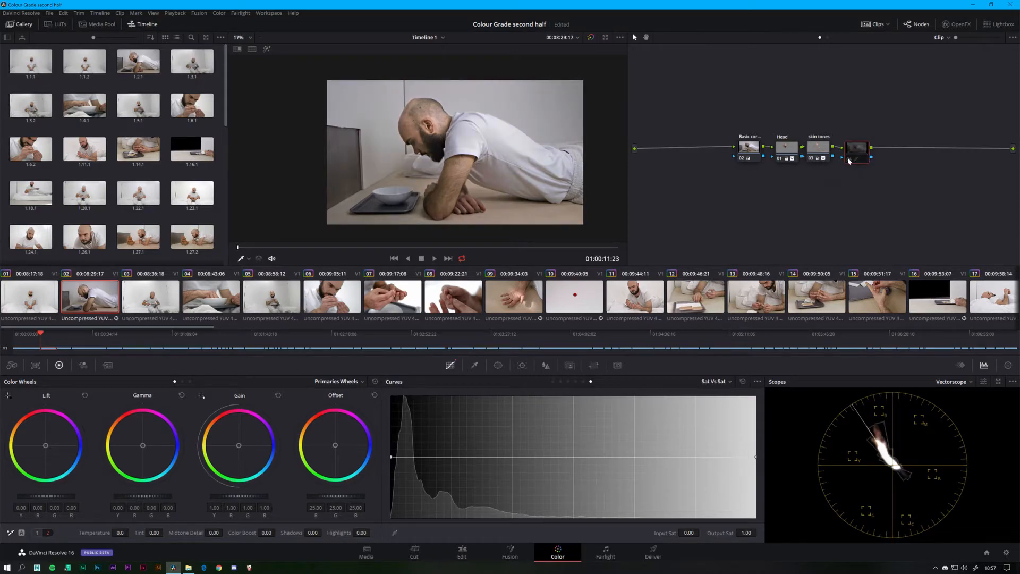
{"action": "left_click", "coordinate": [848, 161]}
{"action": "left_click_drag", "start_coordinate": [849, 157], "coordinate": [854, 152]}
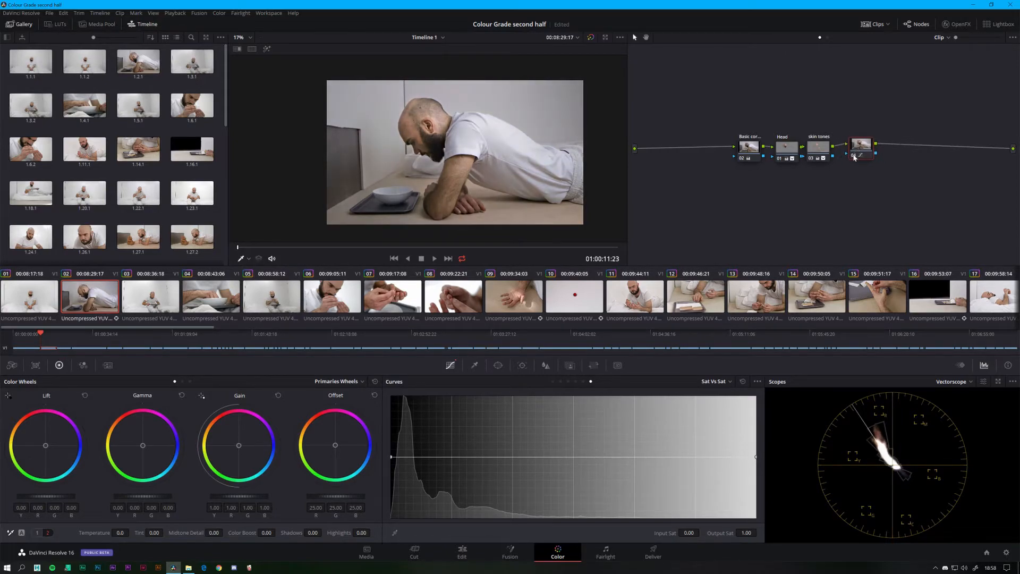
{"action": "left_click", "coordinate": [854, 158]}
{"action": "left_click", "coordinate": [853, 158]}
{"action": "left_click", "coordinate": [853, 158]}
{"action": "left_click", "coordinate": [853, 158]}
{"action": "left_click", "coordinate": [853, 158]}
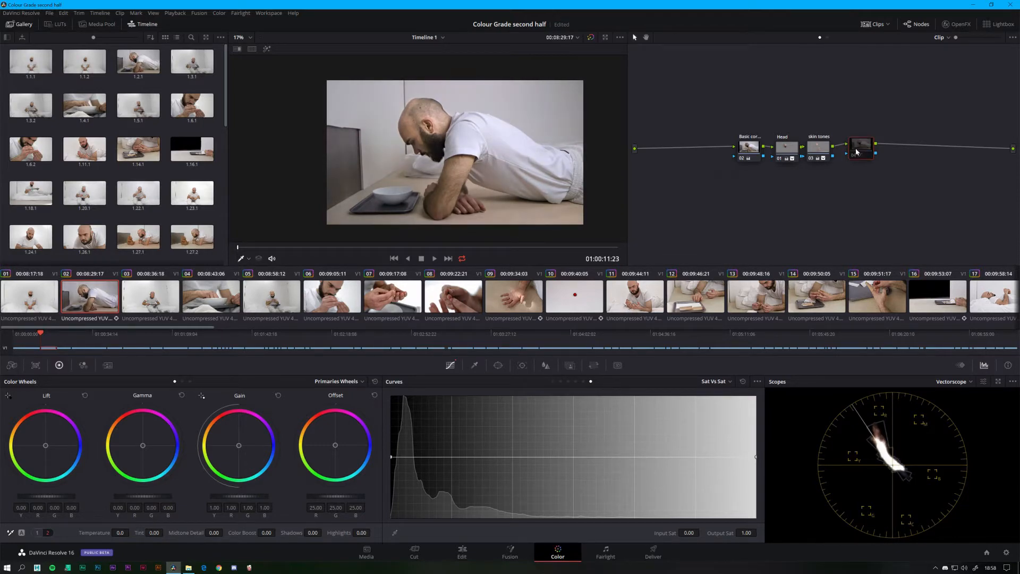
{"action": "left_click", "coordinate": [854, 158]}
- Add a serial node after node 04, sample the pale wall with the HSL qualifier, and highlight the selection
{"action": "key", "text": "alt+s"}
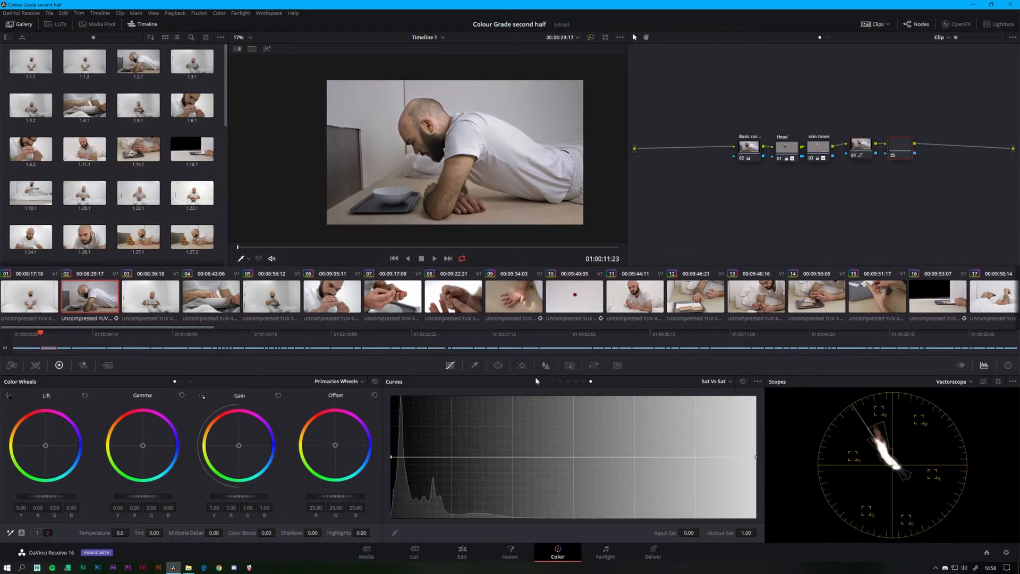
{"action": "left_click", "coordinate": [474, 365]}
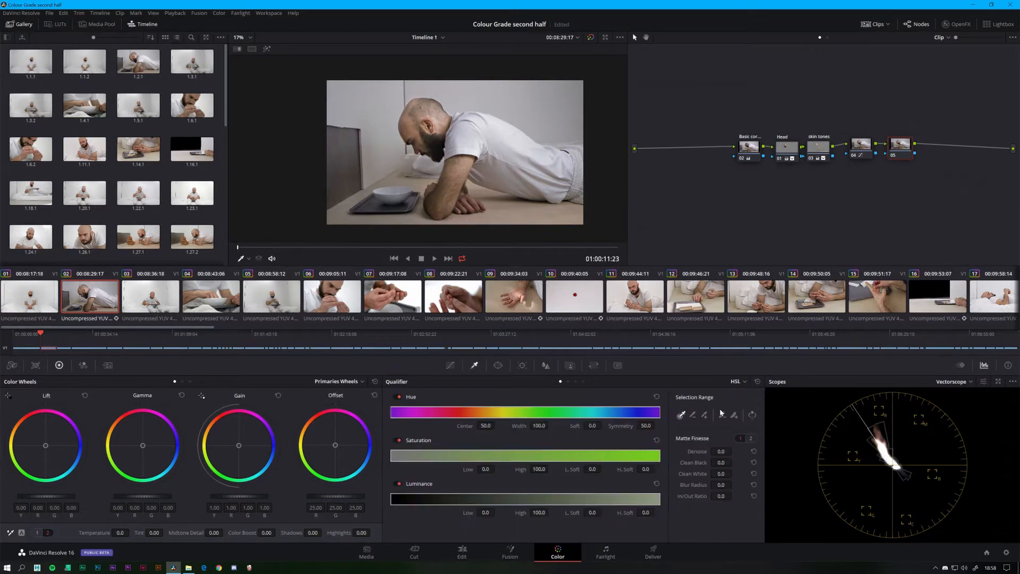
{"action": "left_click", "coordinate": [515, 113]}
{"action": "left_click", "coordinate": [266, 48]}
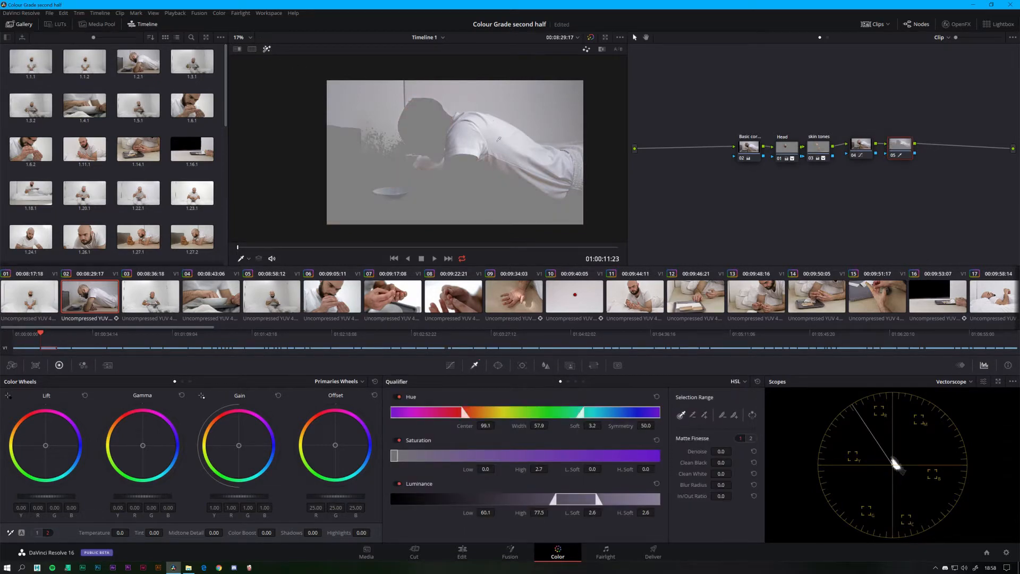
- Compare the highlighted qualifier selection with the full image and check it further along clip 02
{"action": "key", "text": "space"}
{"action": "left_click", "coordinate": [267, 49]}
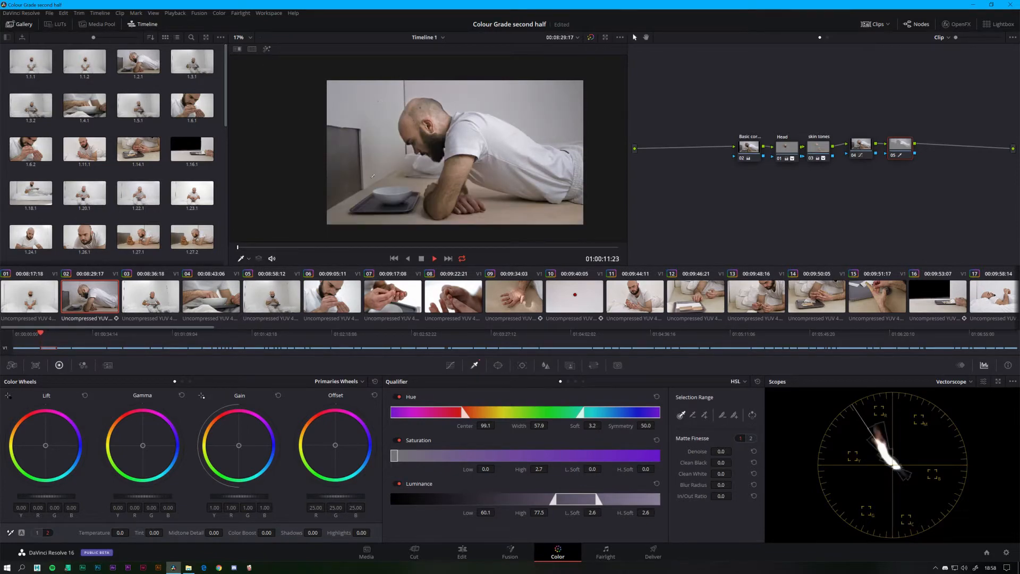
{"action": "left_click", "coordinate": [267, 48]}
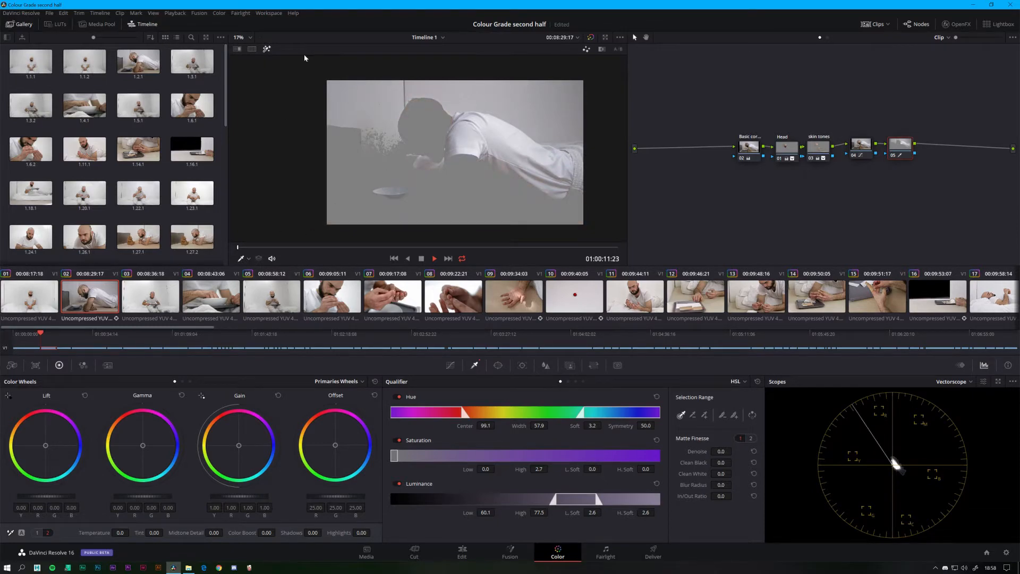
{"action": "left_click", "coordinate": [267, 49]}
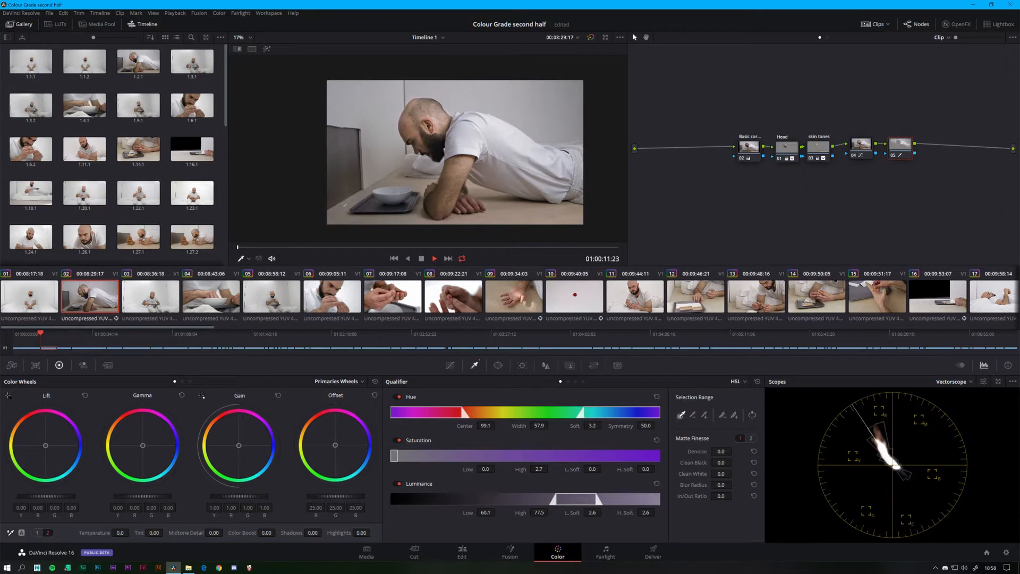
{"action": "left_click", "coordinate": [267, 49]}
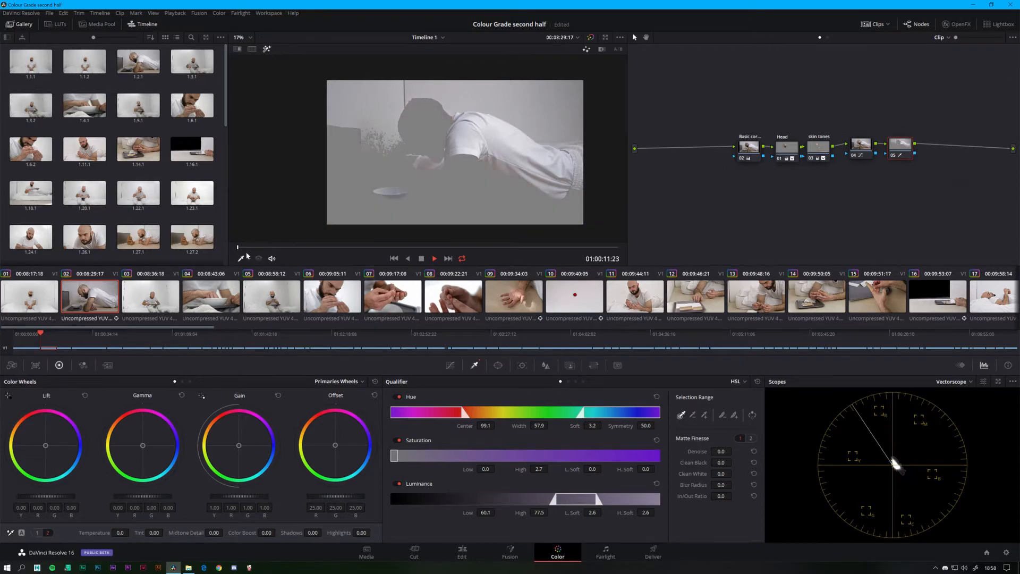
{"action": "left_click_drag", "start_coordinate": [247, 247], "coordinate": [402, 247]}
{"action": "left_click", "coordinate": [266, 49]}
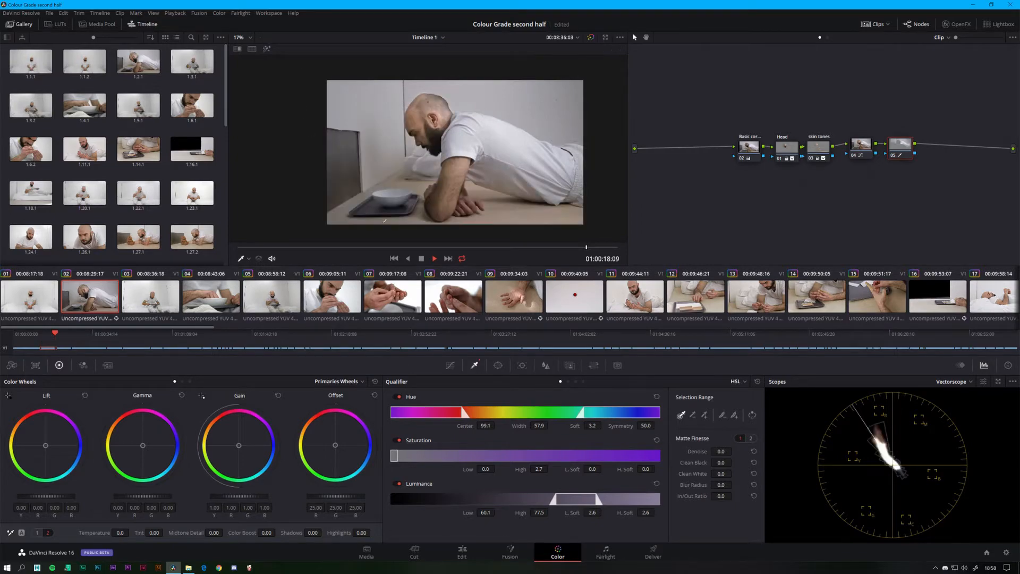
- Delete the qualifier node 05 from clip 02's node graph
{"action": "right_click", "coordinate": [898, 150]}
{"action": "left_click", "coordinate": [896, 148]}
{"action": "left_click_drag", "start_coordinate": [895, 149], "coordinate": [898, 153]}
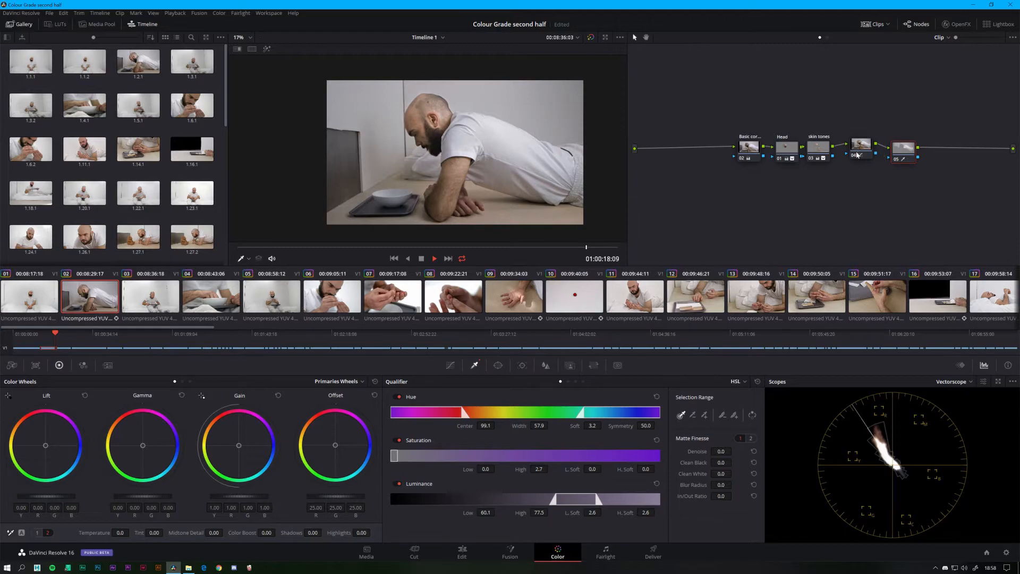
{"action": "right_click", "coordinate": [906, 155]}
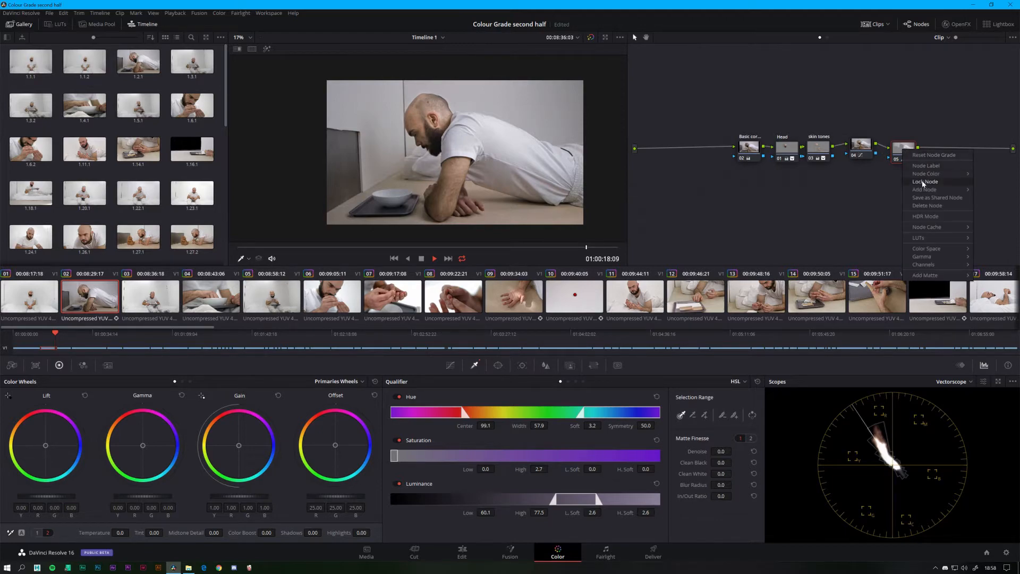
{"action": "left_click", "coordinate": [926, 210]}
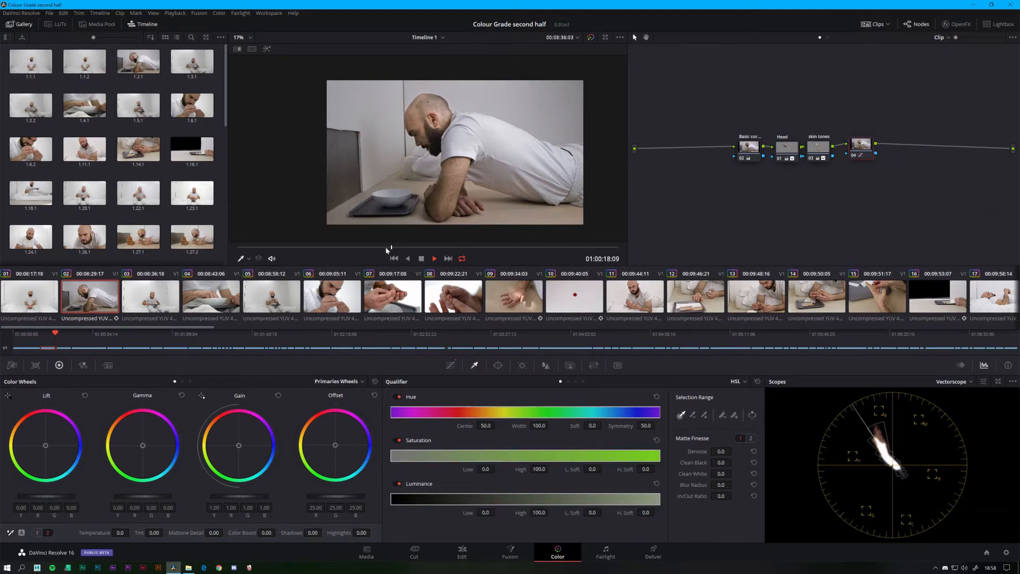
- Scrub through the graded clip 02 and open clip 28 of the man beside the teddy bear
{"action": "left_click_drag", "start_coordinate": [386, 248], "coordinate": [563, 249]}
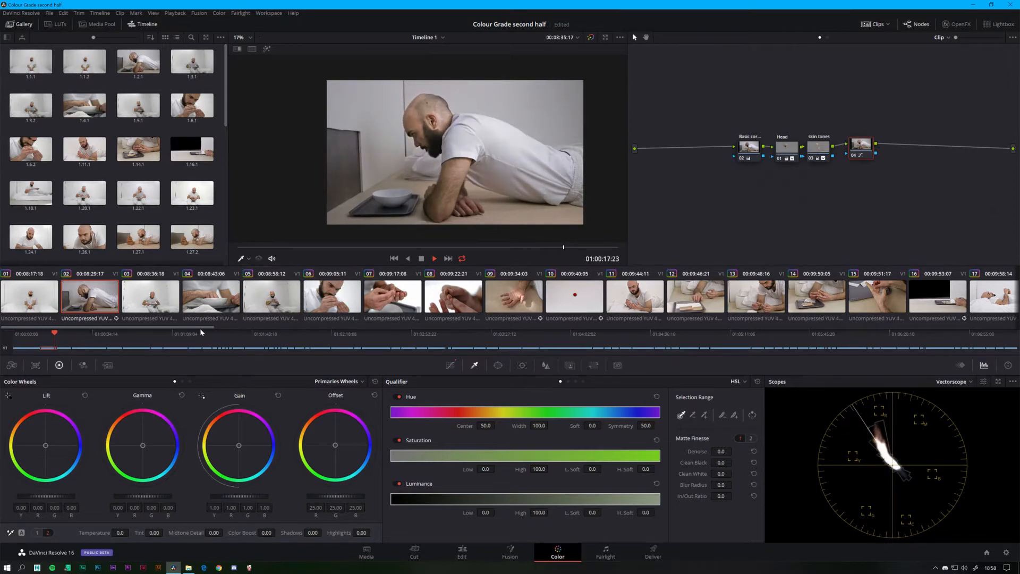
{"action": "left_click_drag", "start_coordinate": [199, 327], "coordinate": [423, 326]}
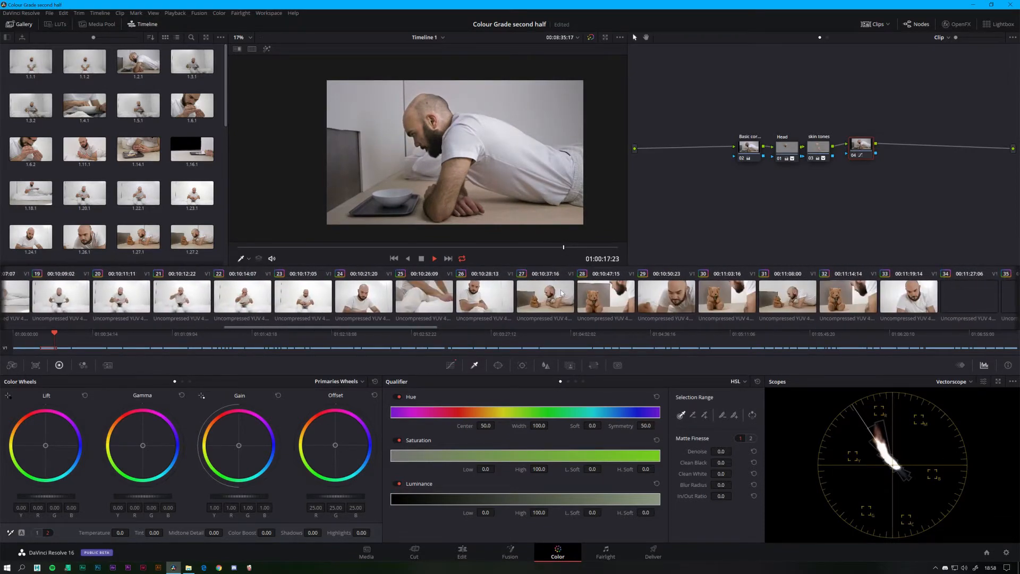
{"action": "left_click", "coordinate": [585, 289]}
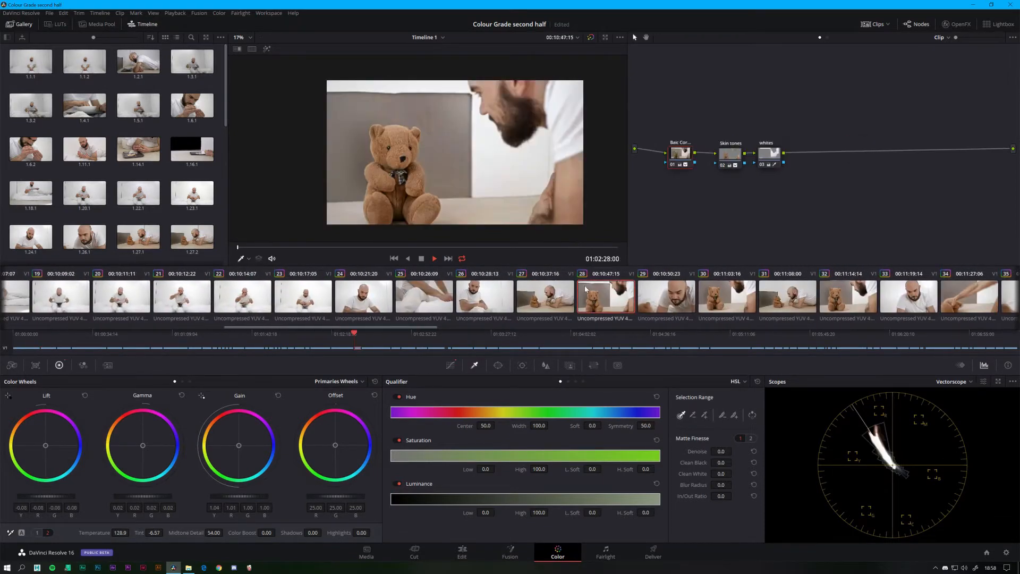
- Switch clip 28's skin tones node off and on, and compare the full grade with the bypassed footage
{"action": "left_click", "coordinate": [730, 166]}
{"action": "left_click", "coordinate": [729, 165]}
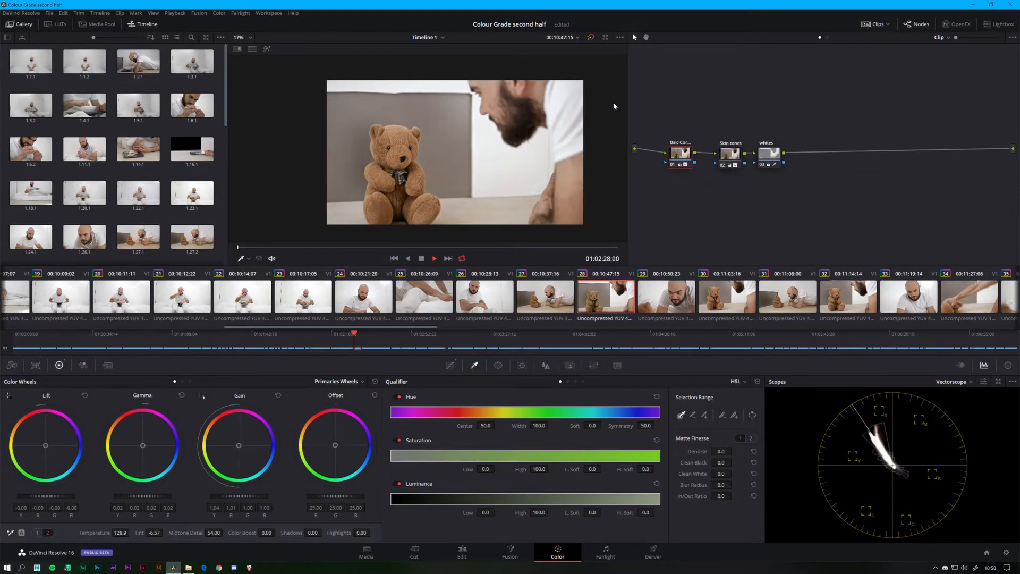
{"action": "left_click", "coordinate": [590, 38]}
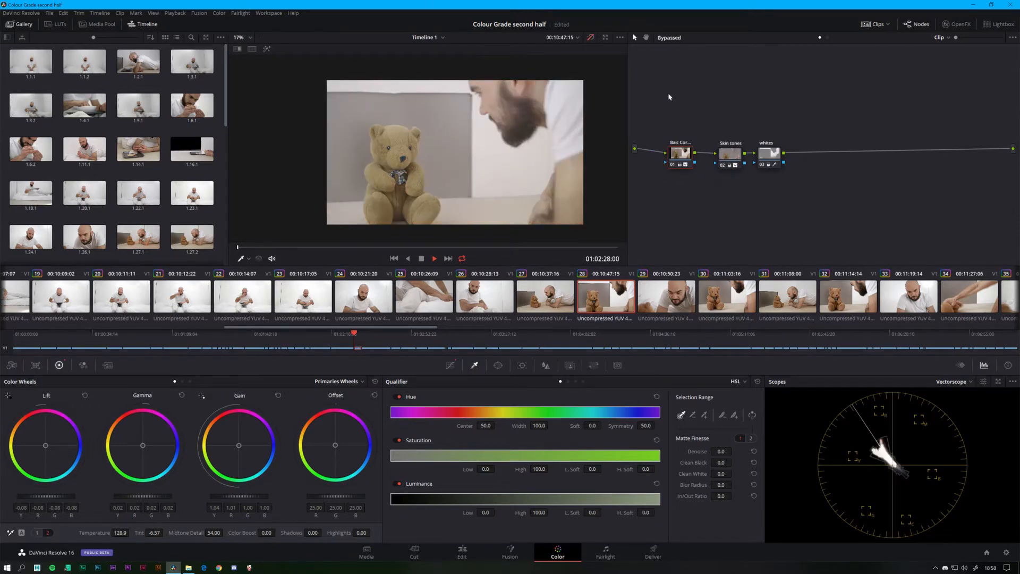
{"action": "left_click", "coordinate": [590, 37]}
{"action": "key", "text": "alt+s"}
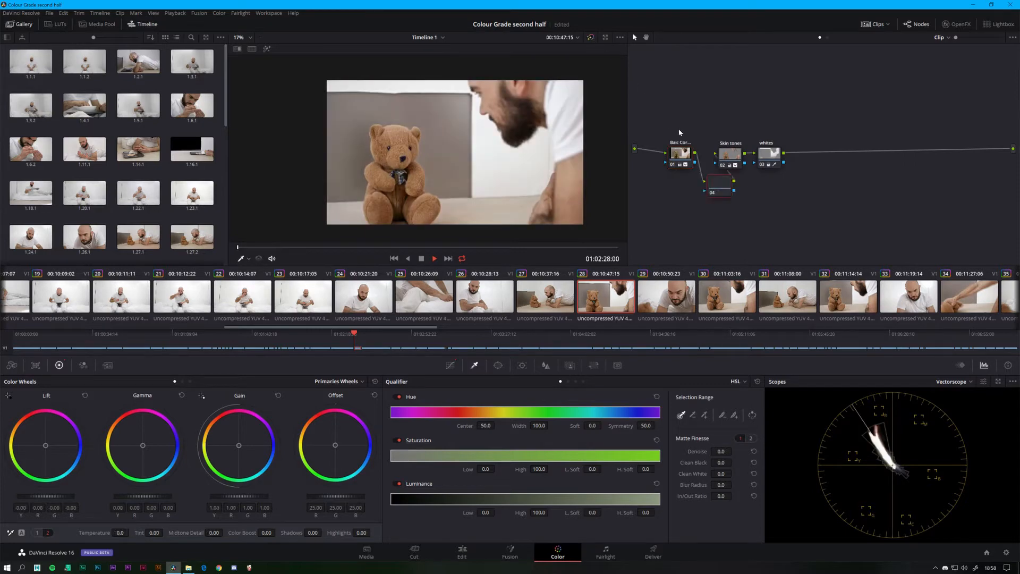
{"action": "key", "text": "alt+d"}
{"action": "key", "text": "ctrl+z"}
{"action": "key", "text": "ctrl+z"}
- Disable all of clip 28's nodes, re-enable only the basic correction and whites nodes, and inspect the teddy bear
{"action": "key", "text": "alt+d"}
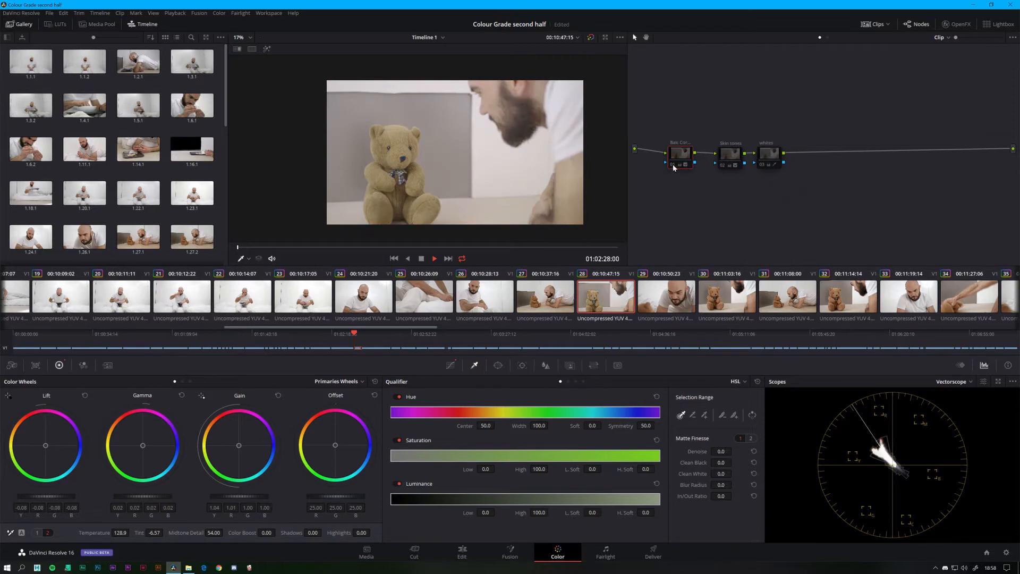
{"action": "left_click", "coordinate": [672, 166]}
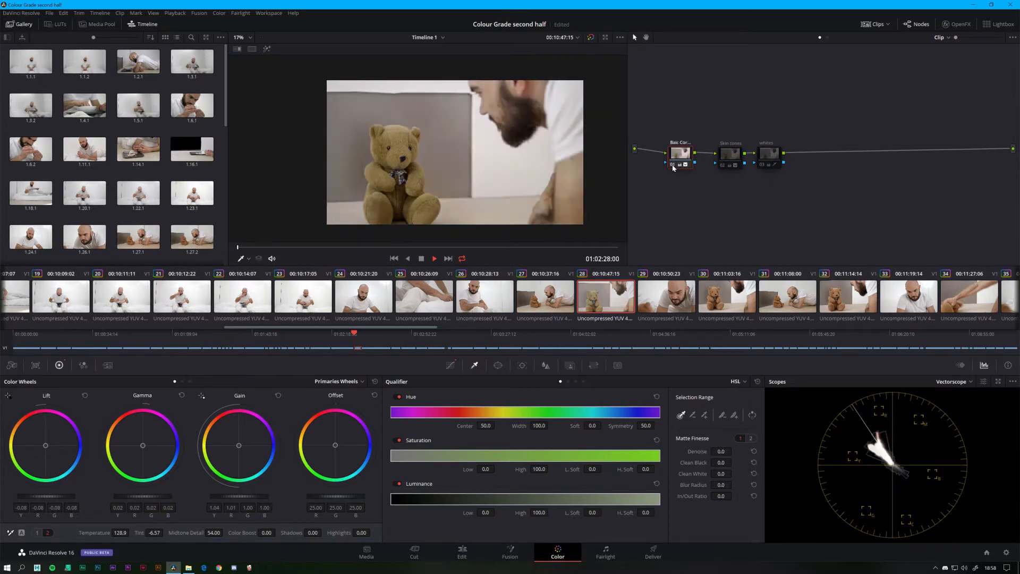
{"action": "left_click", "coordinate": [762, 165]}
{"action": "scroll", "coordinate": [397, 150], "scroll_direction": "up", "scroll_amount": 3}
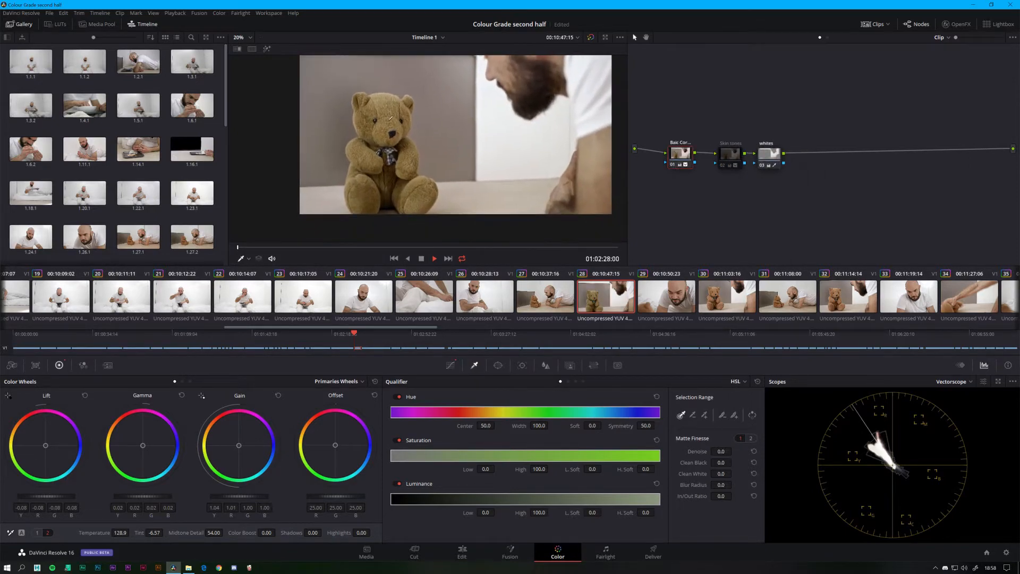
{"action": "scroll", "coordinate": [395, 150], "scroll_direction": "down", "scroll_amount": 2}
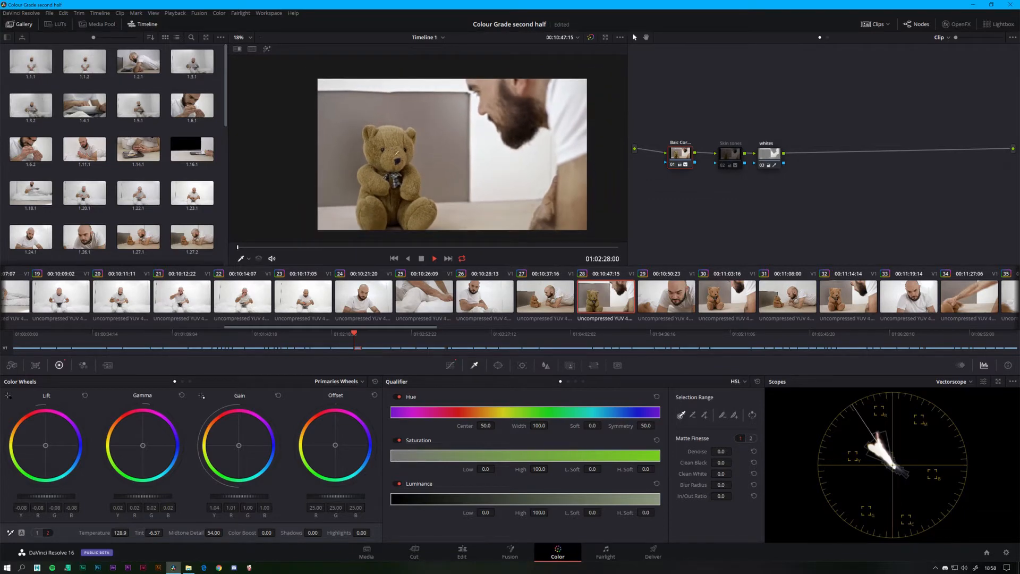
- Re-enable clip 28's skin tones node, and open clip 42 and scrub to the wooden spoons shot
{"action": "left_click", "coordinate": [728, 166]}
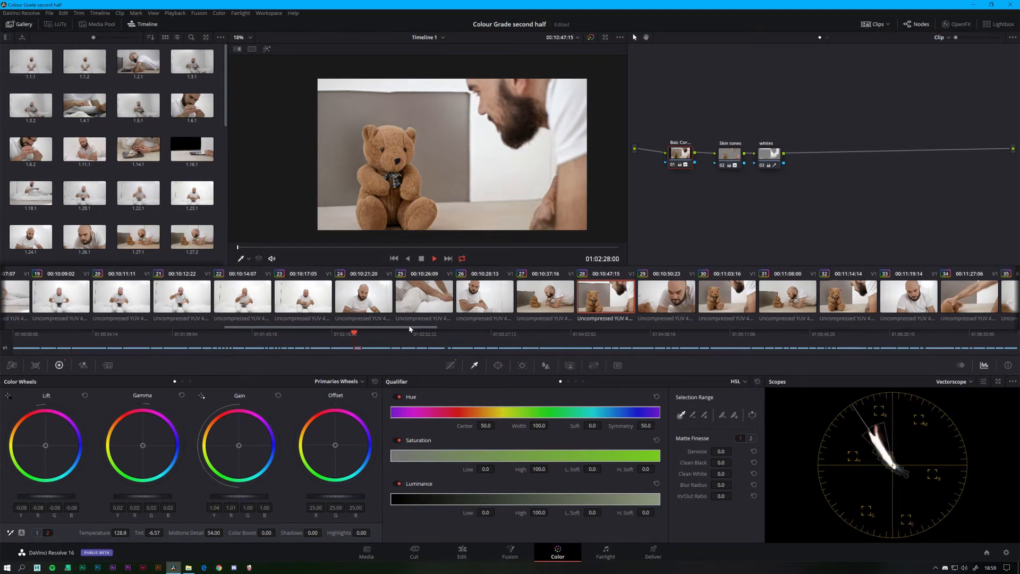
{"action": "left_click_drag", "start_coordinate": [409, 328], "coordinate": [633, 333]}
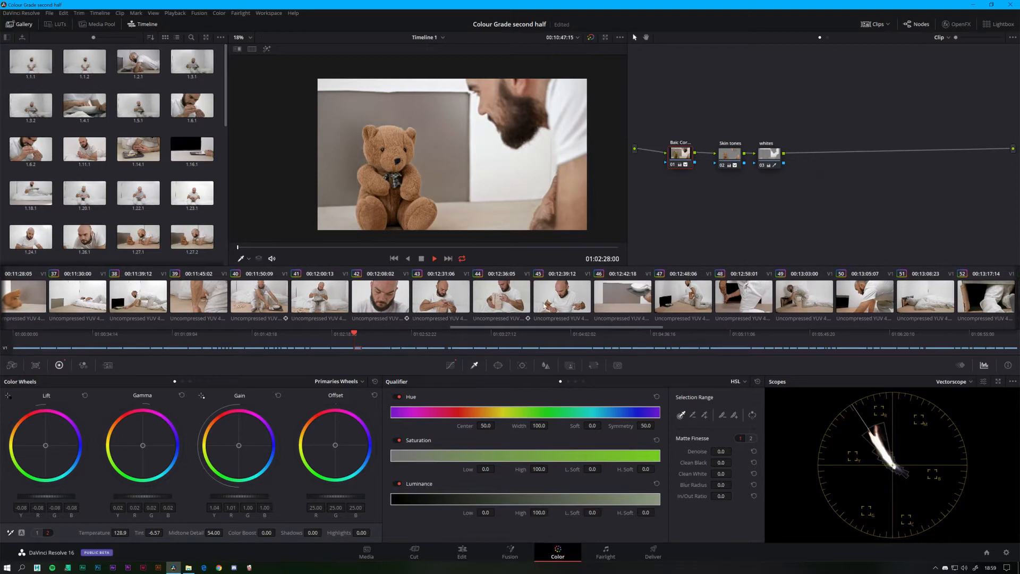
{"action": "left_click", "coordinate": [385, 300]}
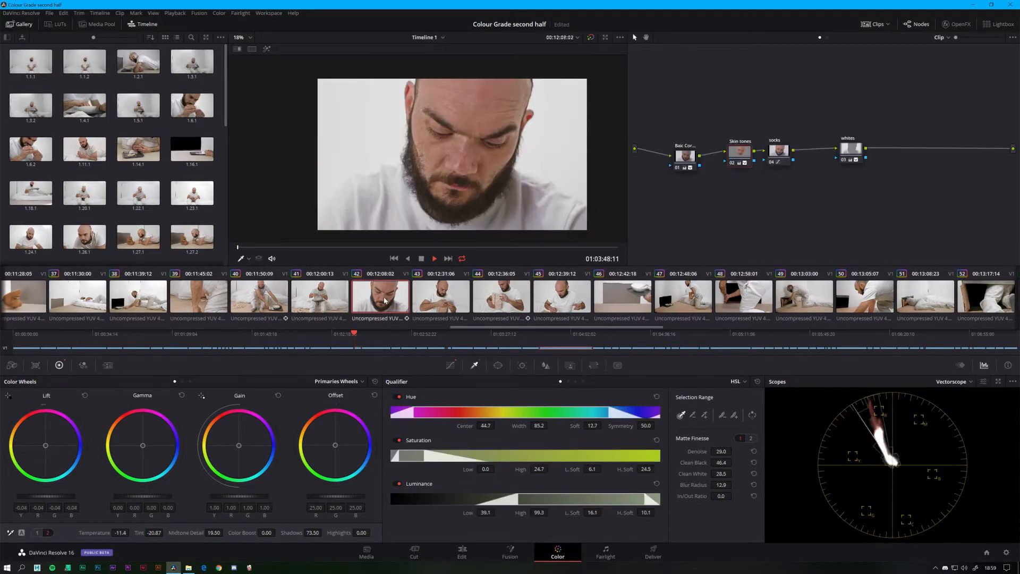
{"action": "left_click_drag", "start_coordinate": [255, 248], "coordinate": [448, 247]}
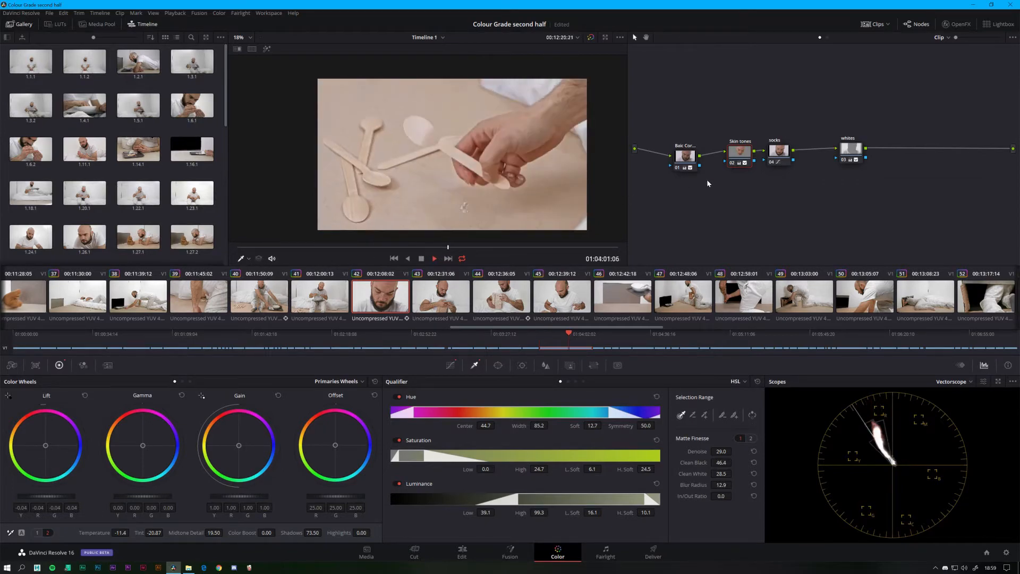
- Show the circular window on clip 42's whites node, zoom the viewer out to 11%, and switch the window off
{"action": "left_click", "coordinate": [498, 365]}
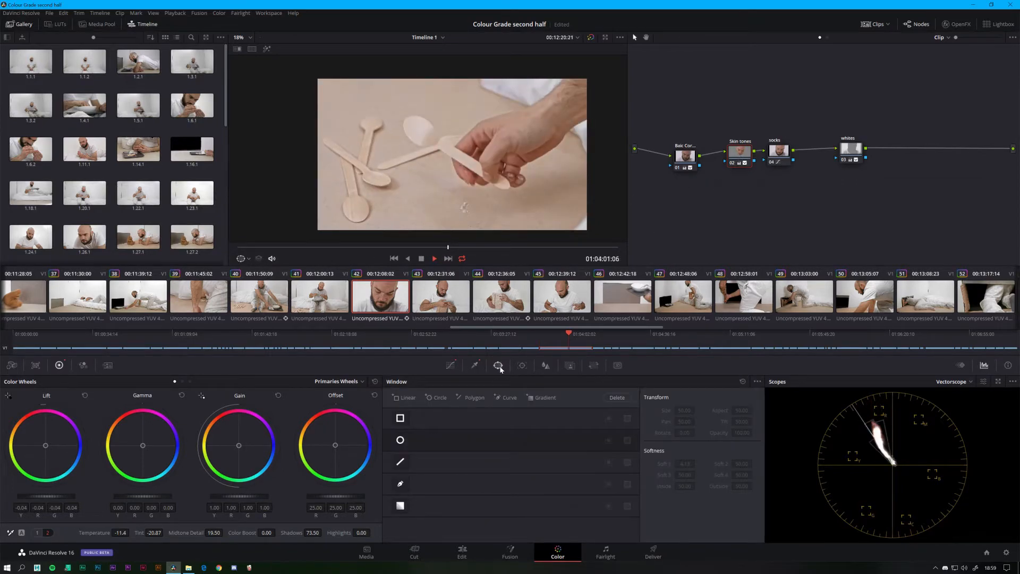
{"action": "left_click", "coordinate": [850, 149]}
{"action": "left_click", "coordinate": [436, 397]}
{"action": "scroll", "coordinate": [427, 149], "scroll_direction": "down", "scroll_amount": 3}
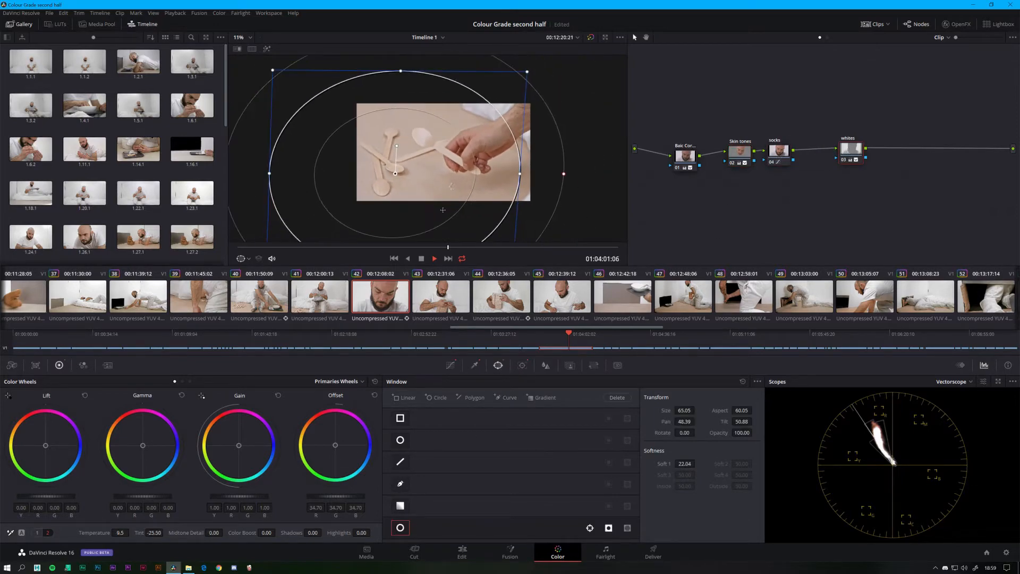
{"action": "left_click", "coordinate": [400, 528]}
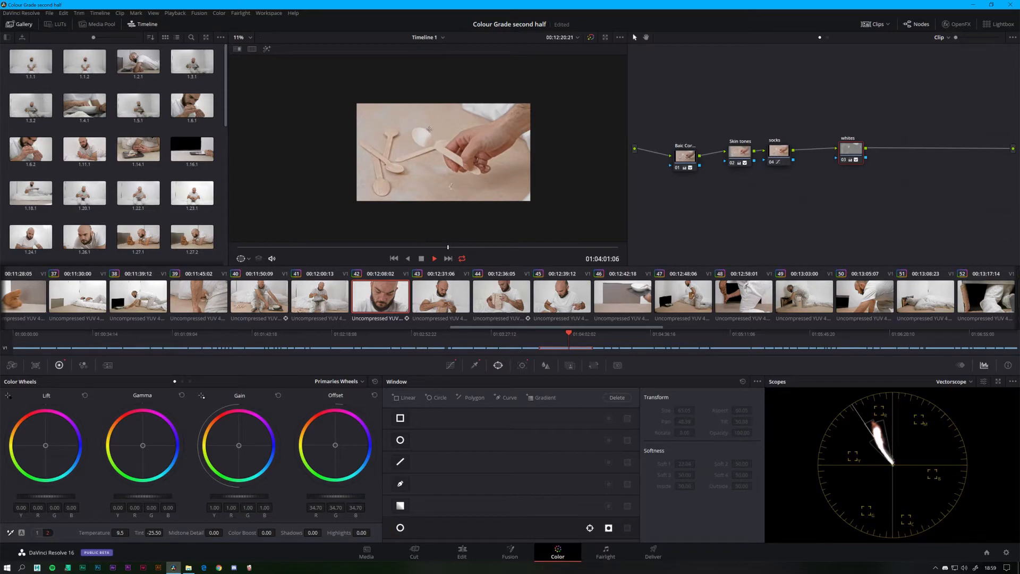
- Scrub back to the frame without the hand and compare the whites node with its circular window on and off
{"action": "left_click_drag", "start_coordinate": [448, 248], "coordinate": [384, 253]}
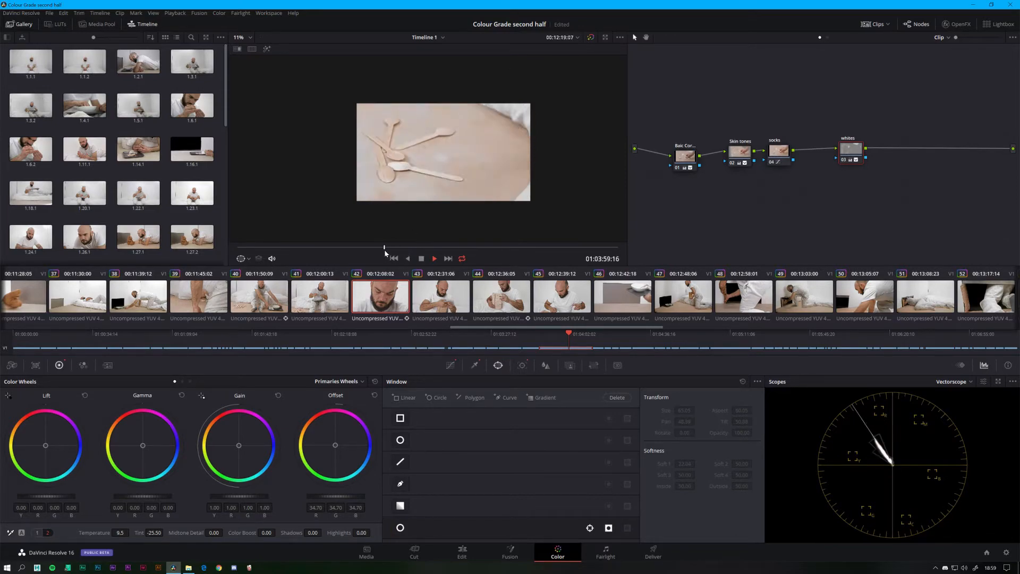
{"action": "left_click", "coordinate": [402, 529]}
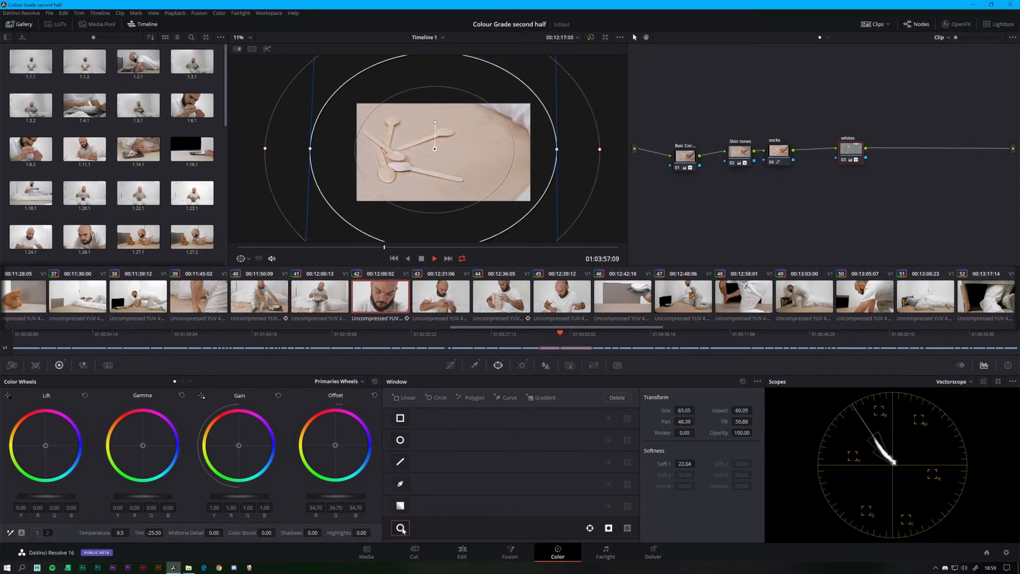
{"action": "left_click", "coordinate": [402, 529]}
{"action": "left_click", "coordinate": [402, 529]}
{"action": "left_click", "coordinate": [402, 529]}
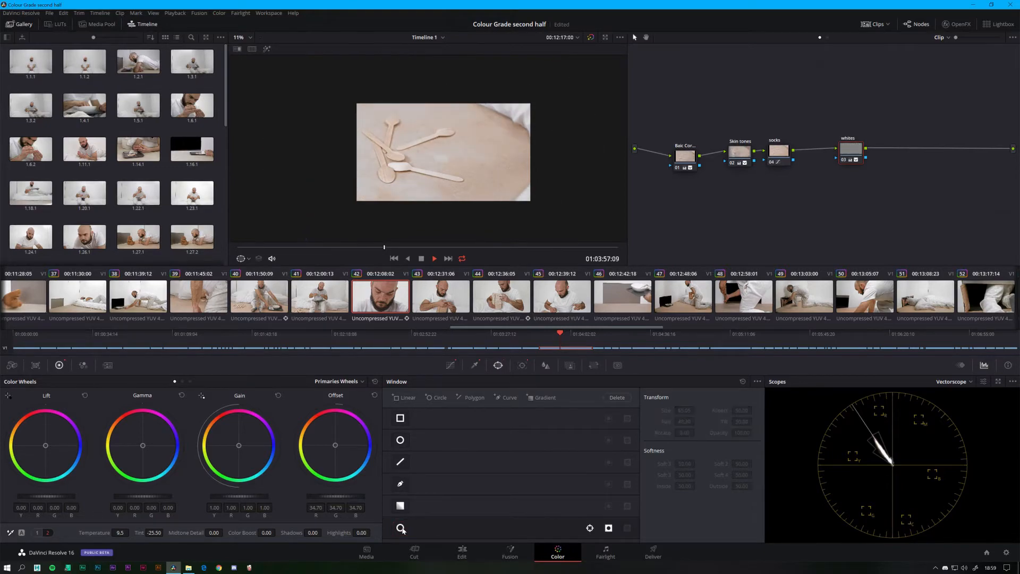
{"action": "left_click", "coordinate": [402, 529]}
{"action": "left_click", "coordinate": [402, 529]}
- Highlight the whites node's qualifier matte and scrub through clip 42 to inspect the selection
{"action": "left_click", "coordinate": [475, 366]}
{"action": "left_click", "coordinate": [267, 49]}
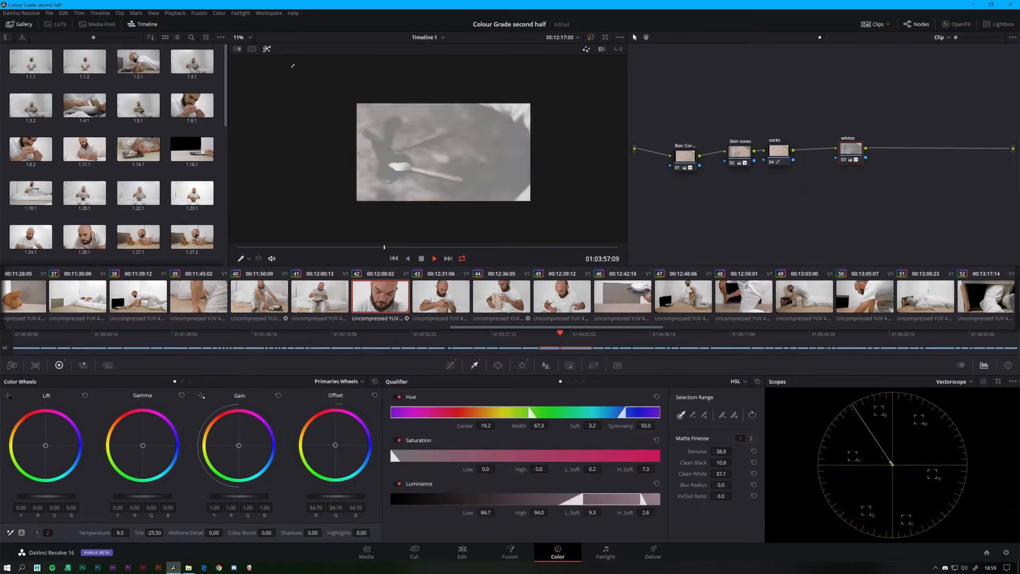
{"action": "left_click_drag", "start_coordinate": [318, 248], "coordinate": [501, 250]}
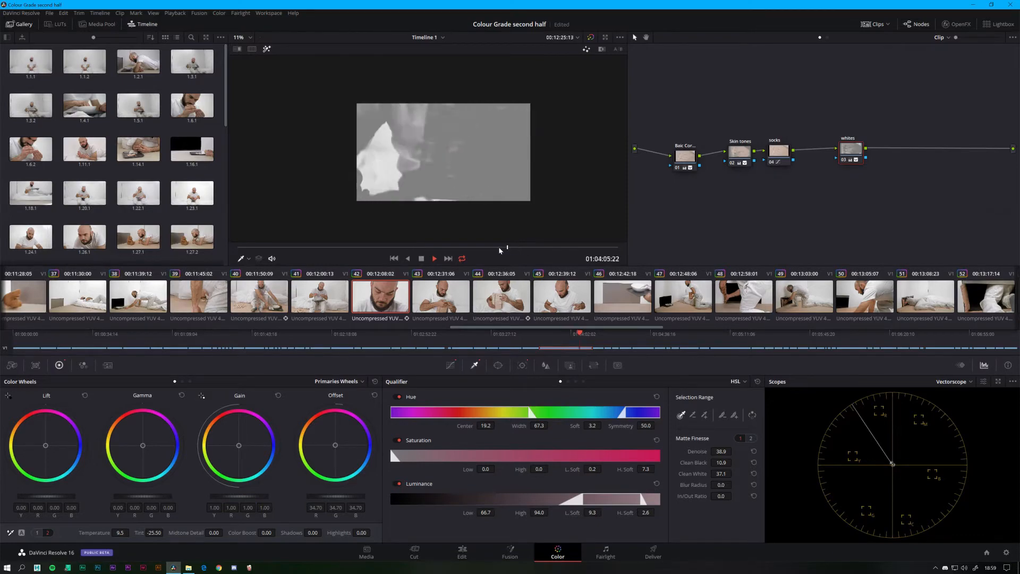
- Switch the whites node's circular window back on, scrub through the highlighted matte, and turn the highlight off
{"action": "left_click", "coordinate": [498, 366]}
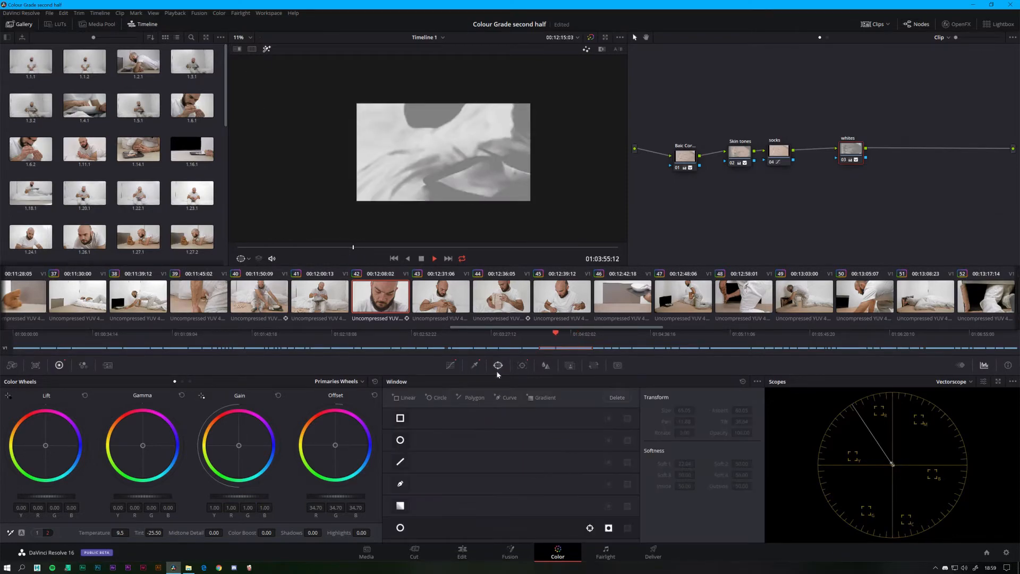
{"action": "left_click", "coordinate": [401, 527]}
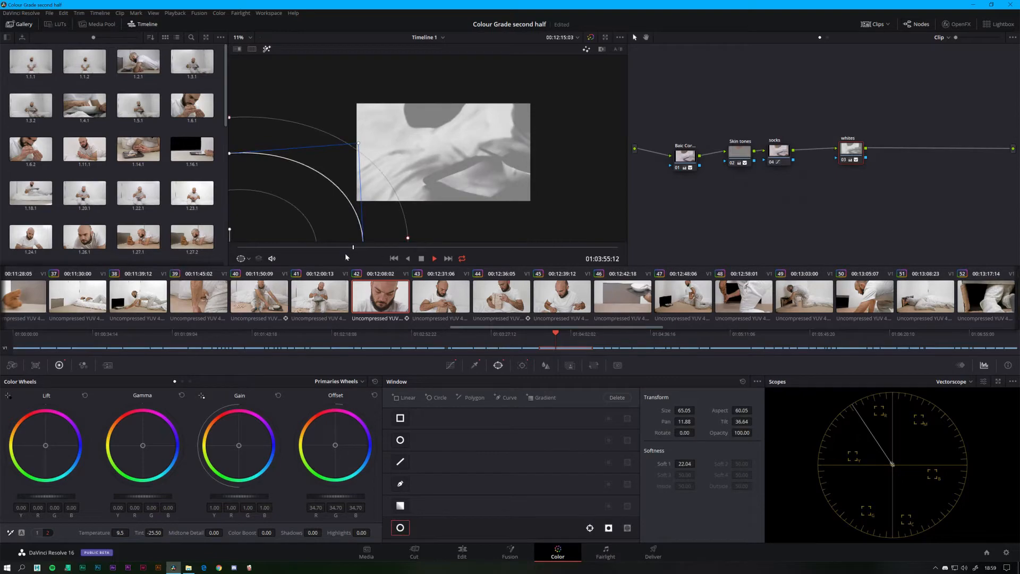
{"action": "left_click_drag", "start_coordinate": [291, 253], "coordinate": [521, 248]}
{"action": "left_click", "coordinate": [267, 48]}
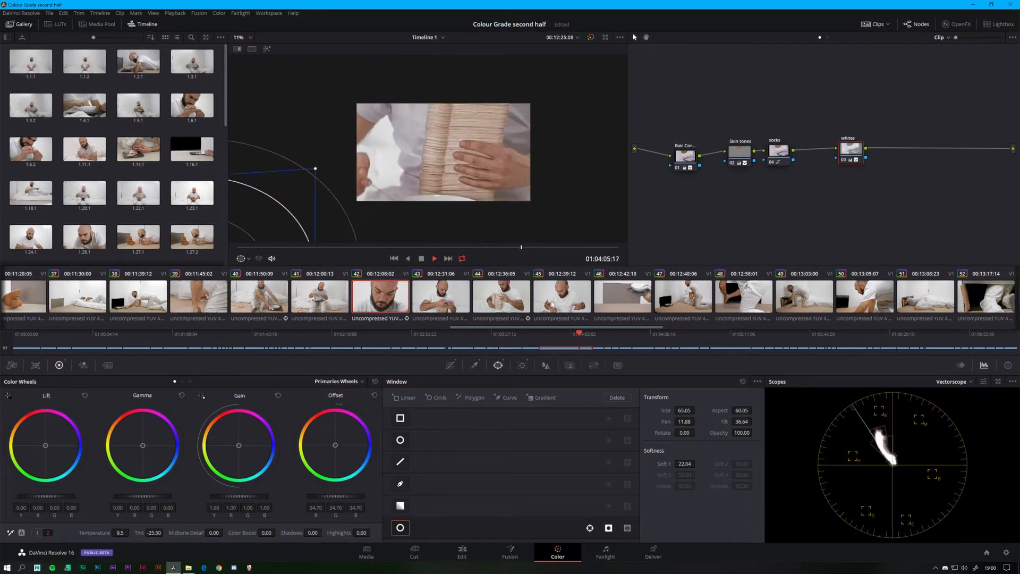
- Open the alley clips 53 to 59 one after another to view their grades and node graphs
{"action": "scroll", "coordinate": [552, 305], "scroll_direction": "down", "scroll_amount": 6}
{"action": "scroll", "coordinate": [553, 304], "scroll_direction": "down", "scroll_amount": 5}
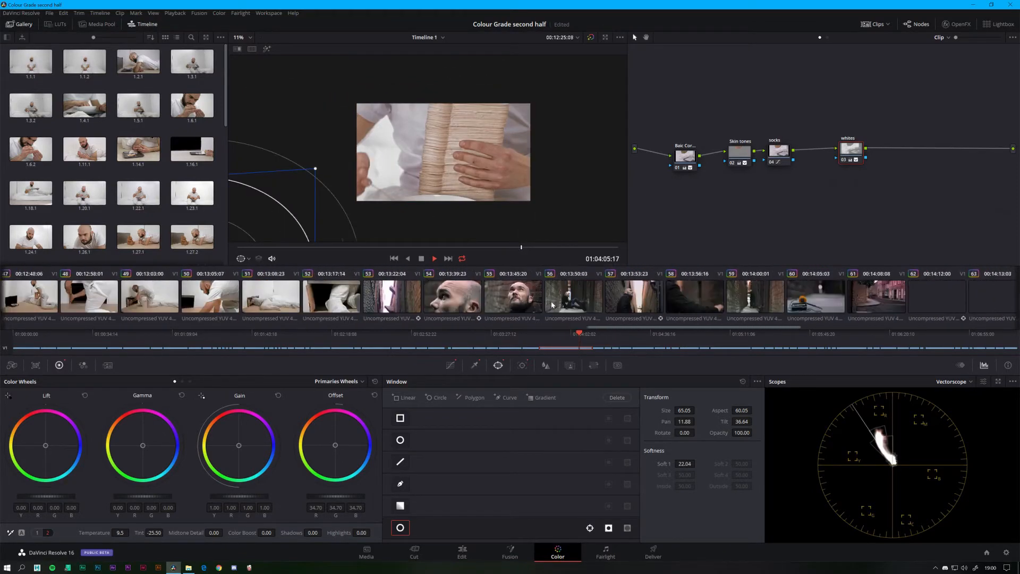
{"action": "scroll", "coordinate": [553, 304], "scroll_direction": "down", "scroll_amount": 3}
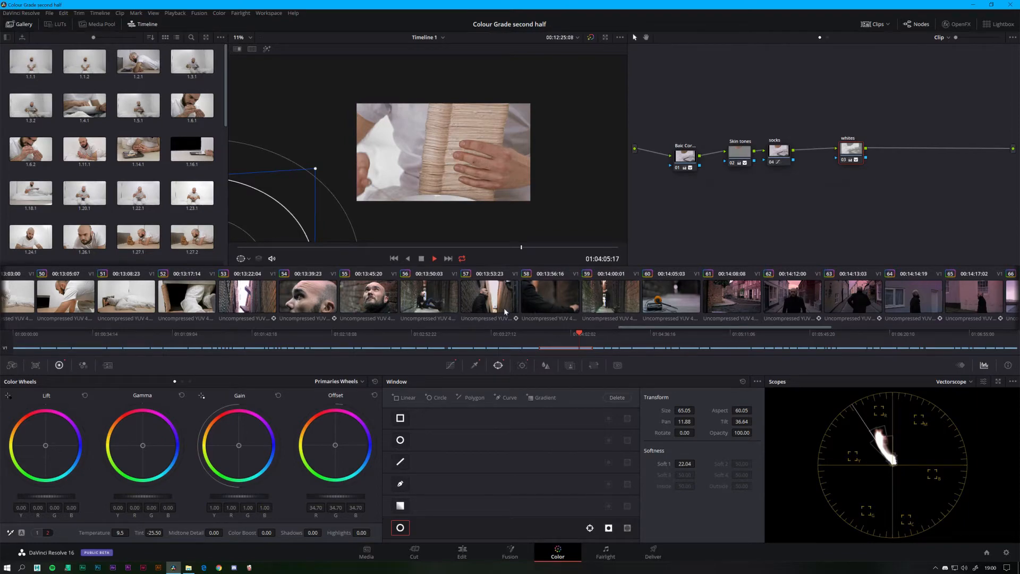
{"action": "left_click", "coordinate": [247, 304]}
{"action": "left_click", "coordinate": [308, 297]}
{"action": "left_click", "coordinate": [368, 297]}
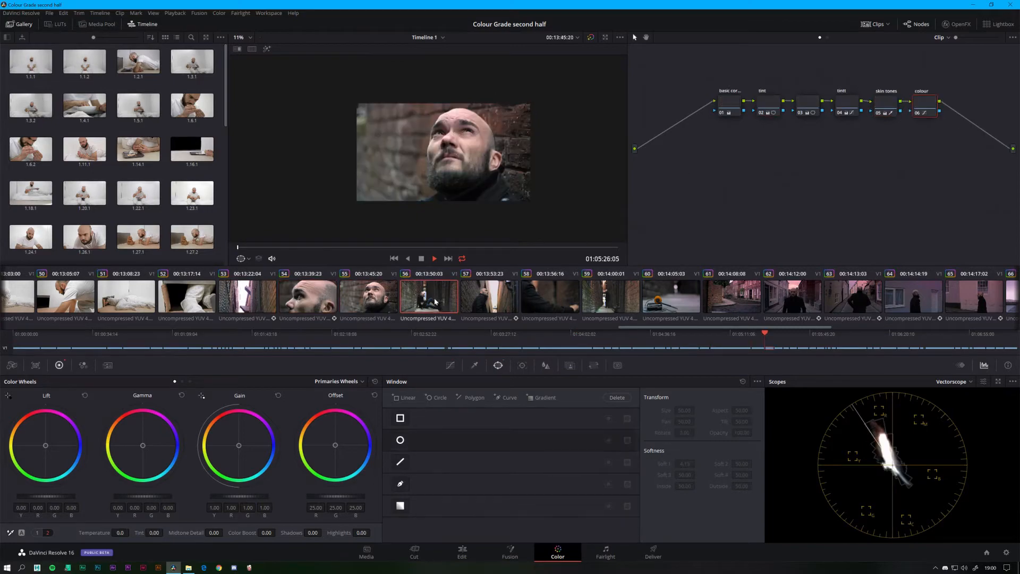
{"action": "left_click", "coordinate": [429, 298]}
{"action": "left_click", "coordinate": [489, 297]}
{"action": "left_click", "coordinate": [531, 296]}
{"action": "left_click", "coordinate": [610, 297]}
{"action": "scroll", "coordinate": [575, 300], "scroll_direction": "down", "scroll_amount": 2}
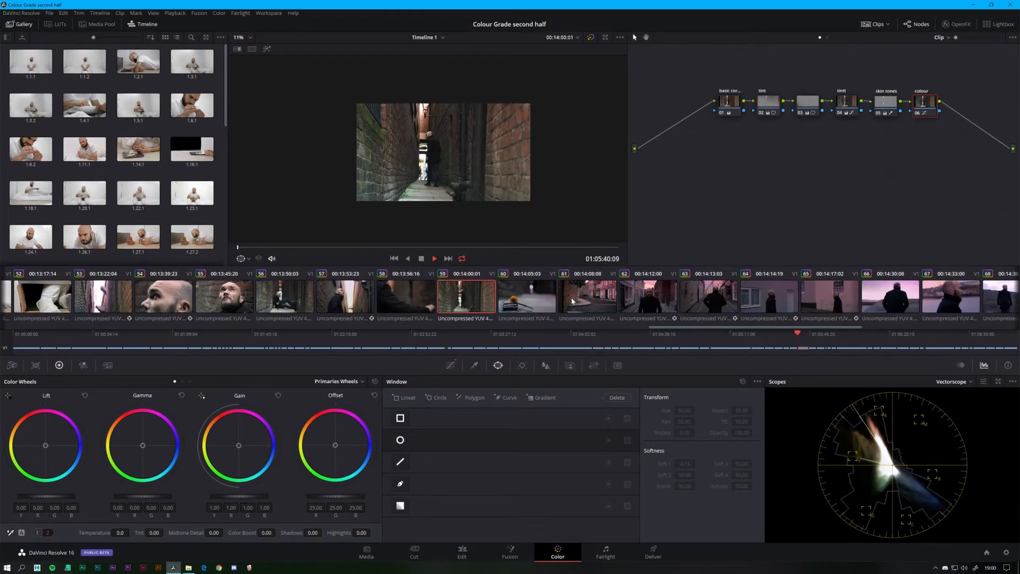
- View clip 66 of the man against the pink sky, and step back through the alley clips from 58 to 53
{"action": "left_click", "coordinate": [892, 299]}
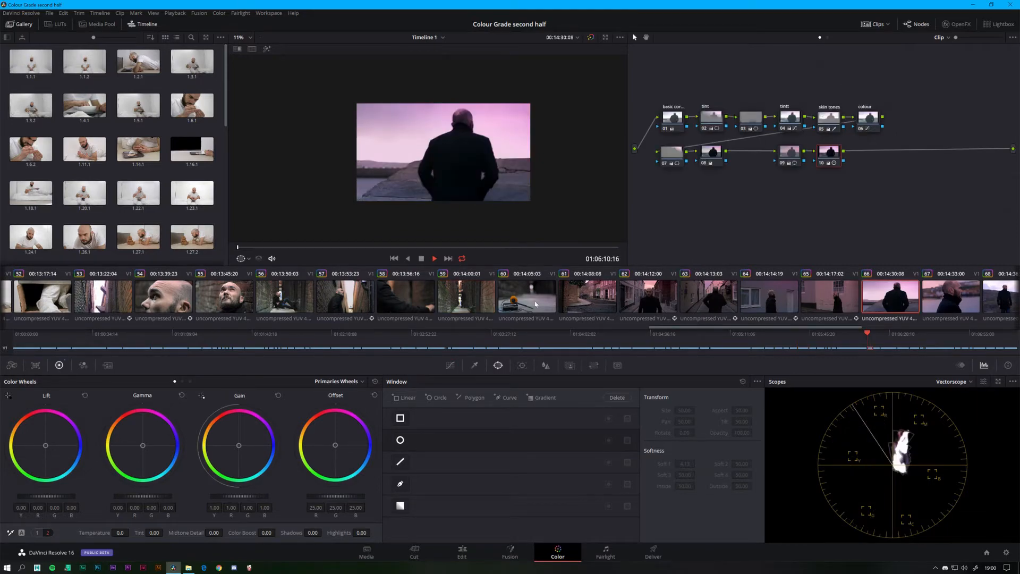
{"action": "scroll", "coordinate": [536, 304], "scroll_direction": "up", "scroll_amount": 1}
{"action": "left_click", "coordinate": [461, 306]}
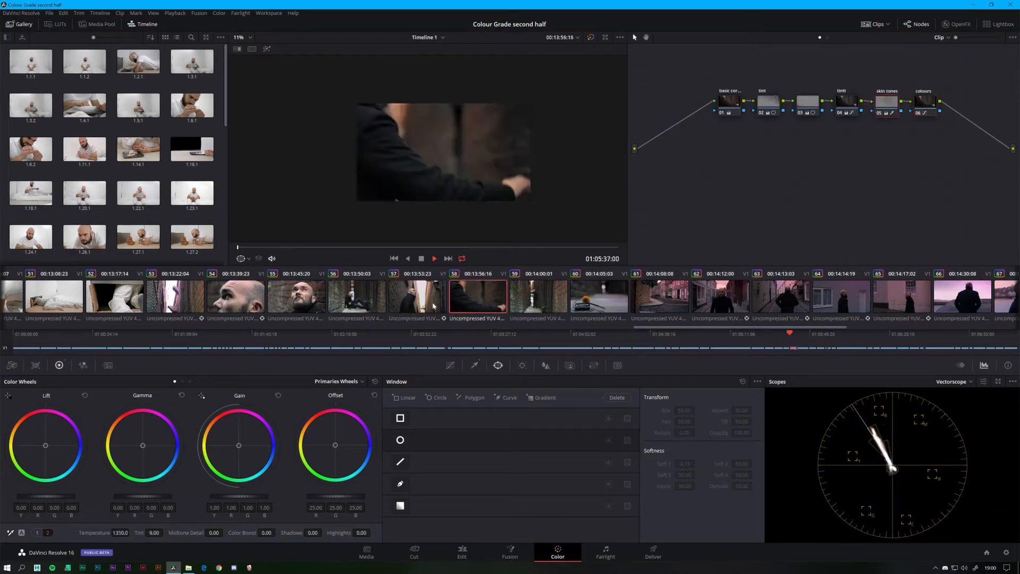
{"action": "left_click", "coordinate": [425, 306]}
{"action": "left_click", "coordinate": [361, 305]}
{"action": "left_click", "coordinate": [290, 312]}
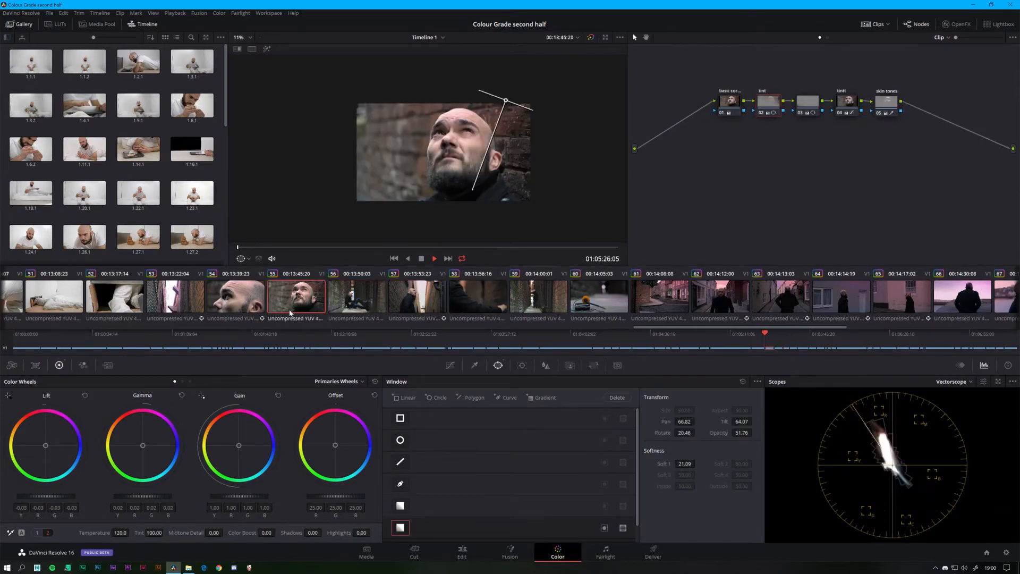
{"action": "left_click", "coordinate": [173, 307]}
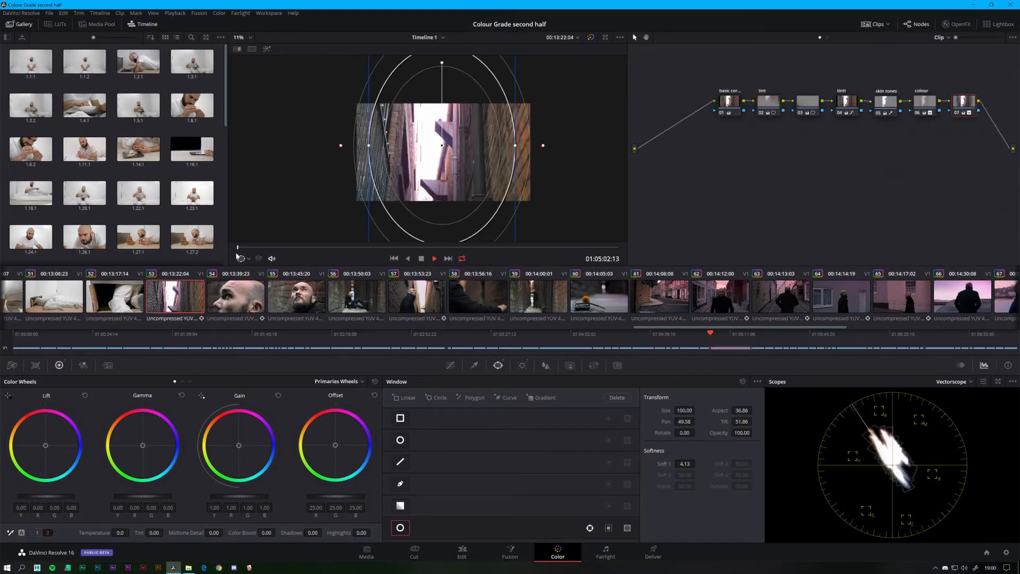
- Glance at street clip 61, return to alley clip 53, and scrub through it to follow its tracked circular window
{"action": "left_click", "coordinate": [635, 295]}
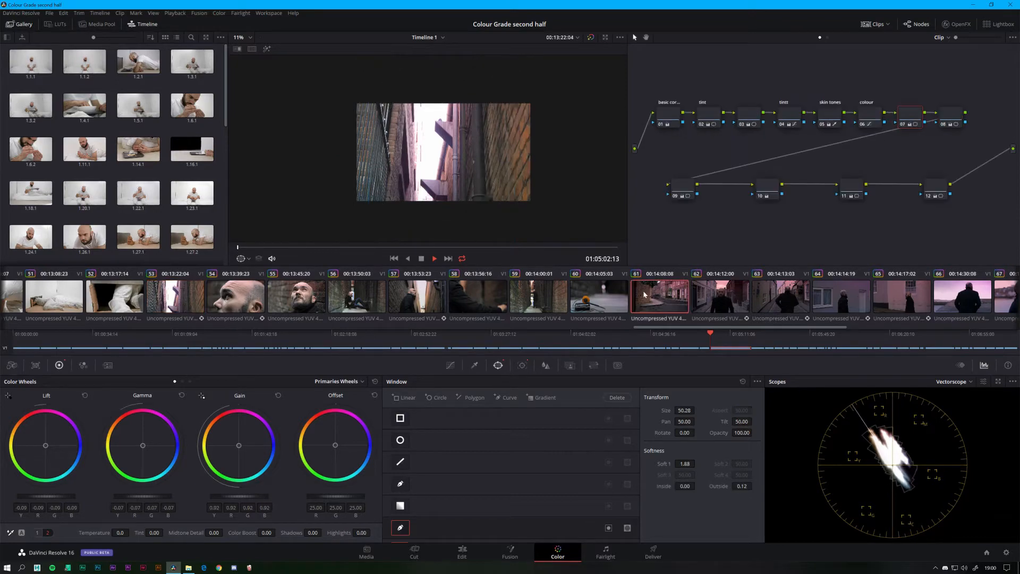
{"action": "left_click", "coordinate": [232, 288]}
{"action": "key", "text": "Up"}
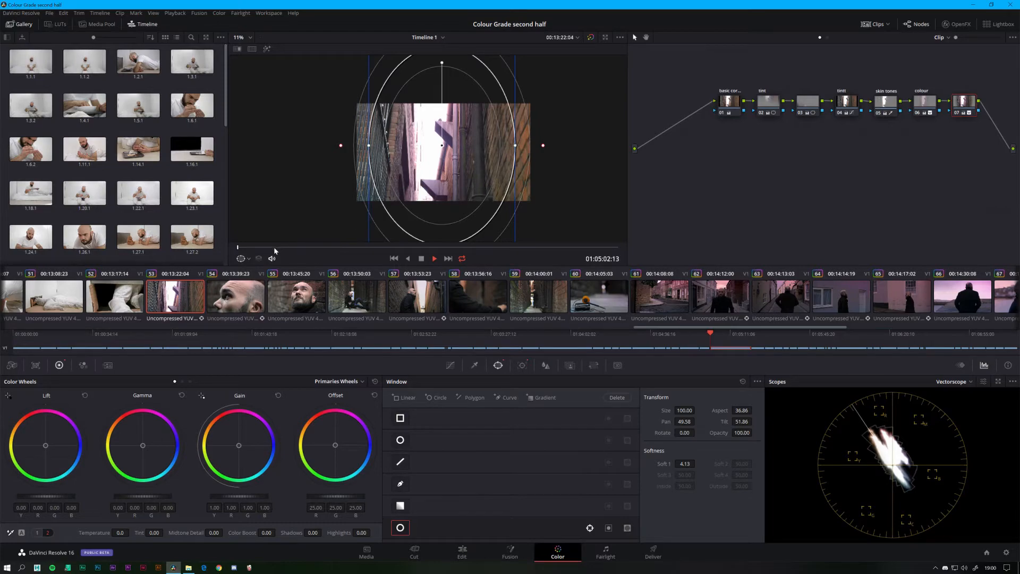
{"action": "left_click_drag", "start_coordinate": [275, 251], "coordinate": [375, 249]}
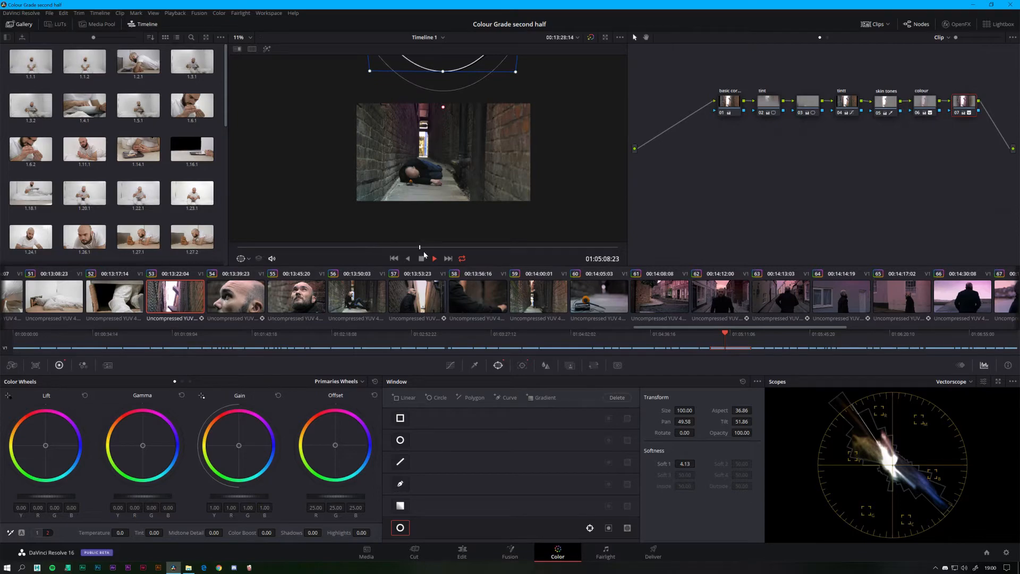
{"action": "left_click_drag", "start_coordinate": [424, 255], "coordinate": [612, 263]}
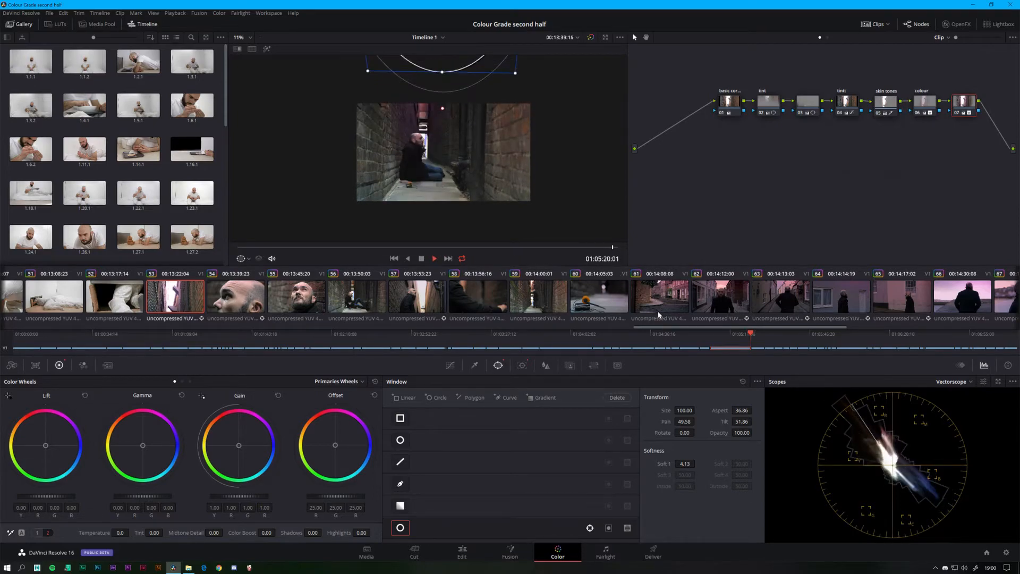
- Open street clip 61, switch its node 07 off and on, and compare the full grade with the bypassed footage
{"action": "left_click", "coordinate": [659, 297]}
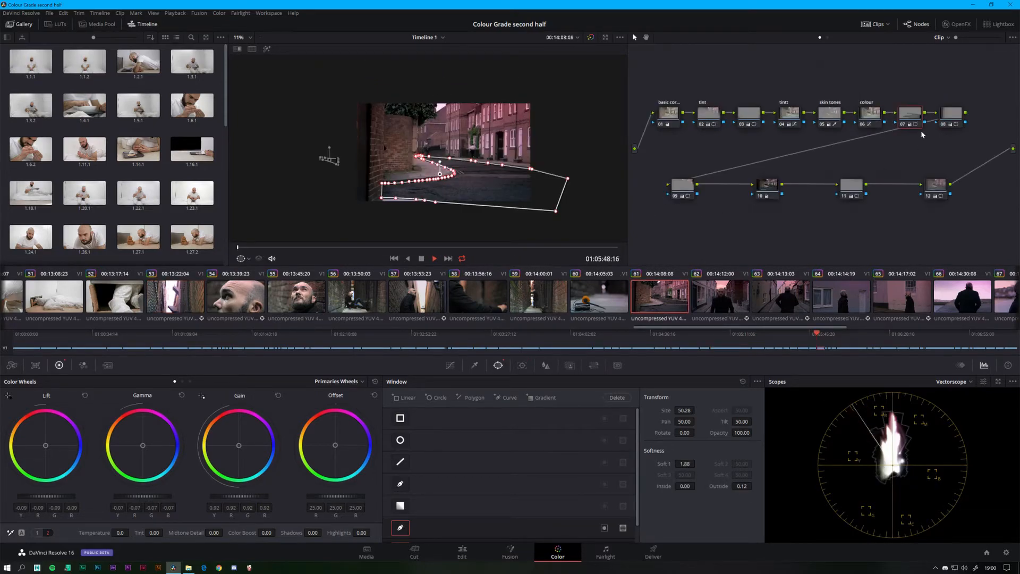
{"action": "left_click", "coordinate": [902, 124]}
{"action": "left_click", "coordinate": [902, 124]}
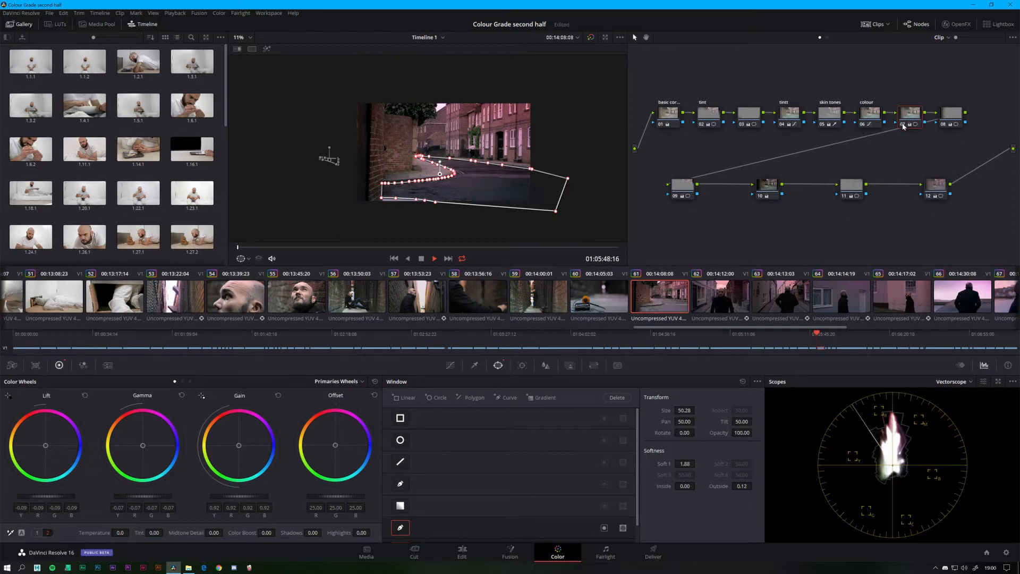
{"action": "left_click", "coordinate": [591, 38]}
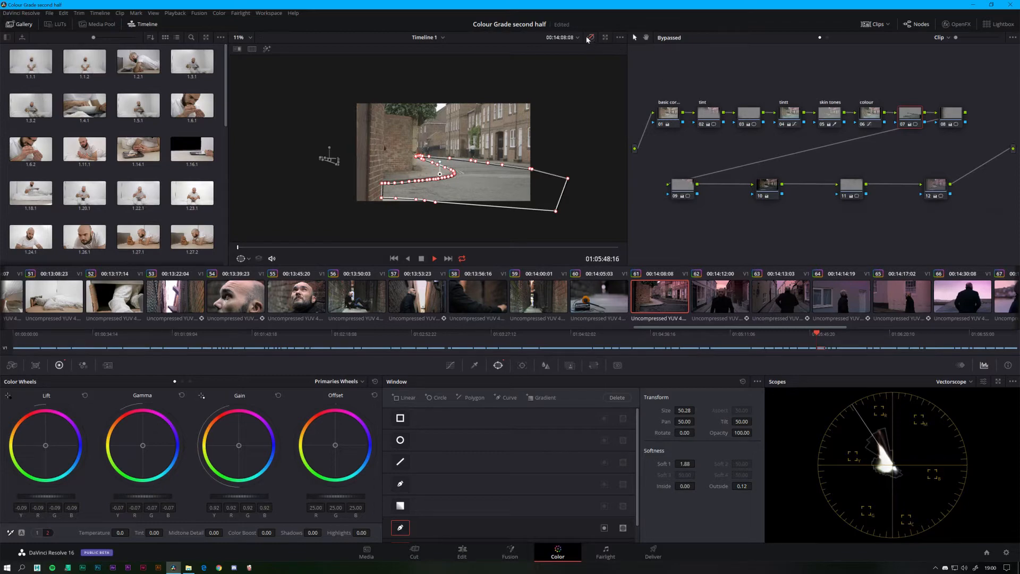
{"action": "left_click", "coordinate": [592, 36]}
- Disable every node of street clip 61, and switch nodes 01 to 08 back on one by one to view each contribution
{"action": "key", "text": "alt+d"}
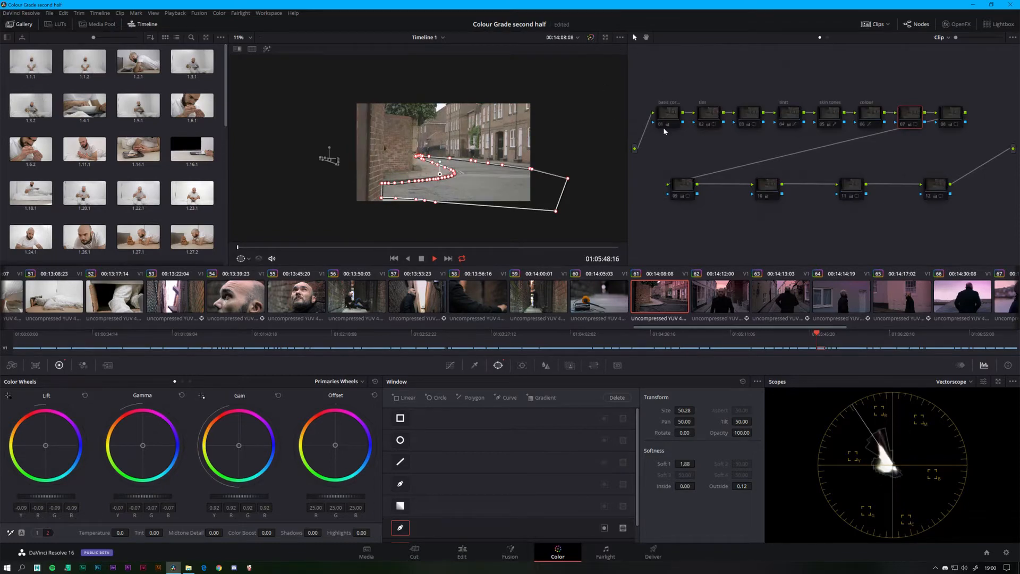
{"action": "left_click", "coordinate": [660, 124]}
{"action": "left_click", "coordinate": [701, 124]}
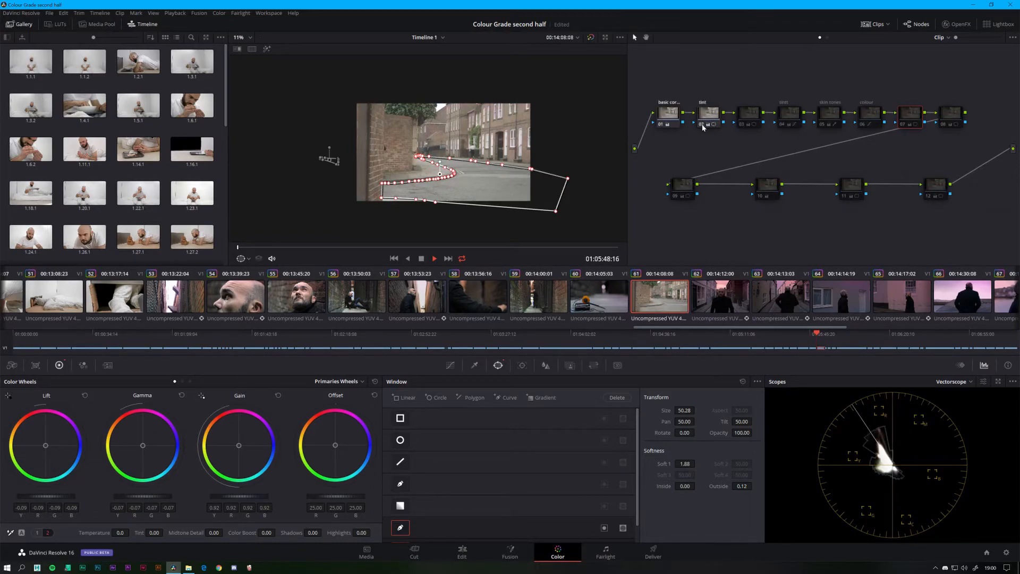
{"action": "left_click", "coordinate": [742, 124]}
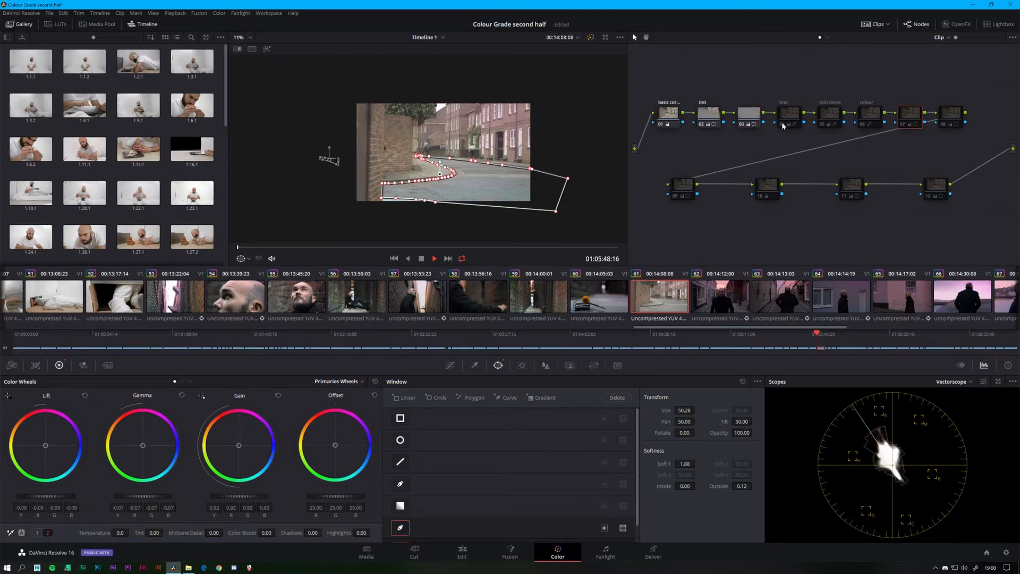
{"action": "left_click", "coordinate": [782, 124]}
{"action": "left_click", "coordinate": [821, 125]}
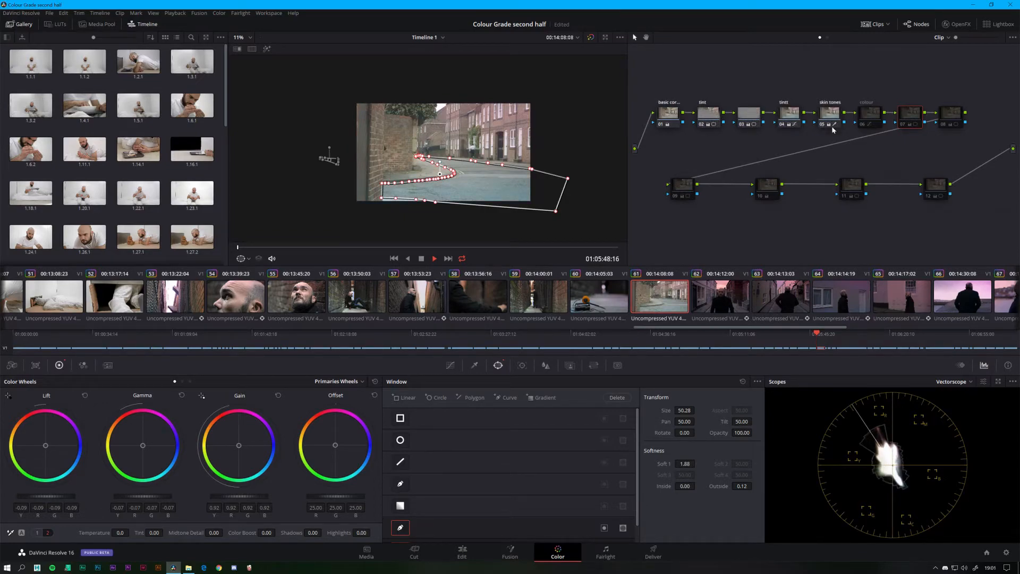
{"action": "left_click", "coordinate": [861, 124]}
{"action": "left_click", "coordinate": [902, 125]}
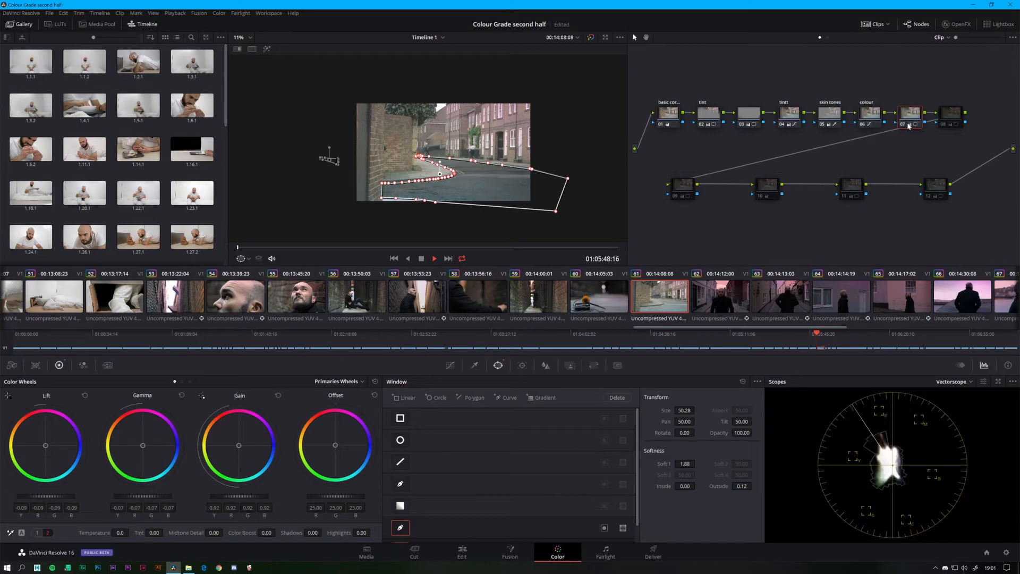
{"action": "left_click", "coordinate": [943, 124]}
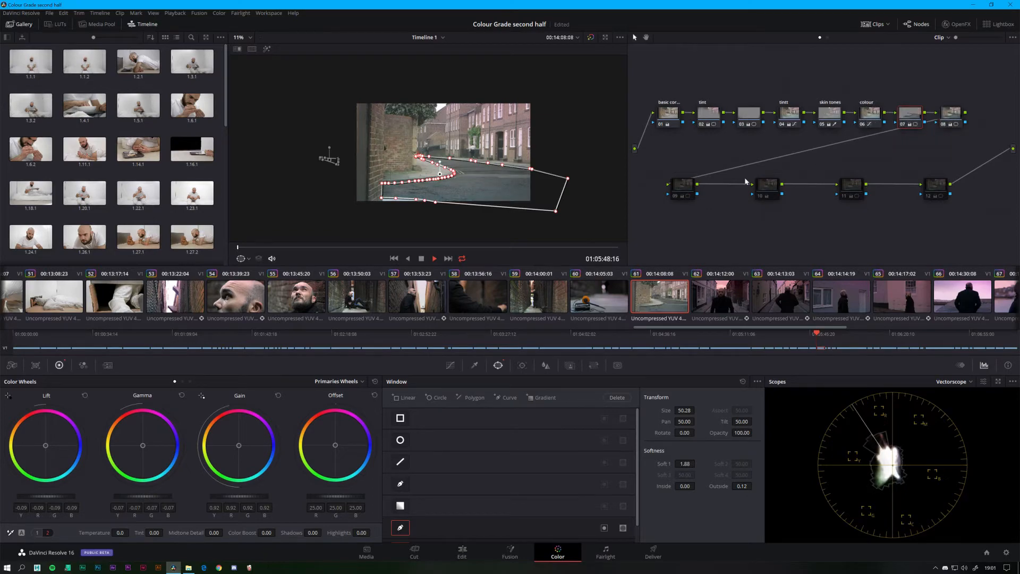
- Switch nodes 09 to 12 of clip 61 back on in turn, and scrub through the fully graded shot
{"action": "left_click", "coordinate": [674, 196]}
{"action": "left_click", "coordinate": [765, 196]}
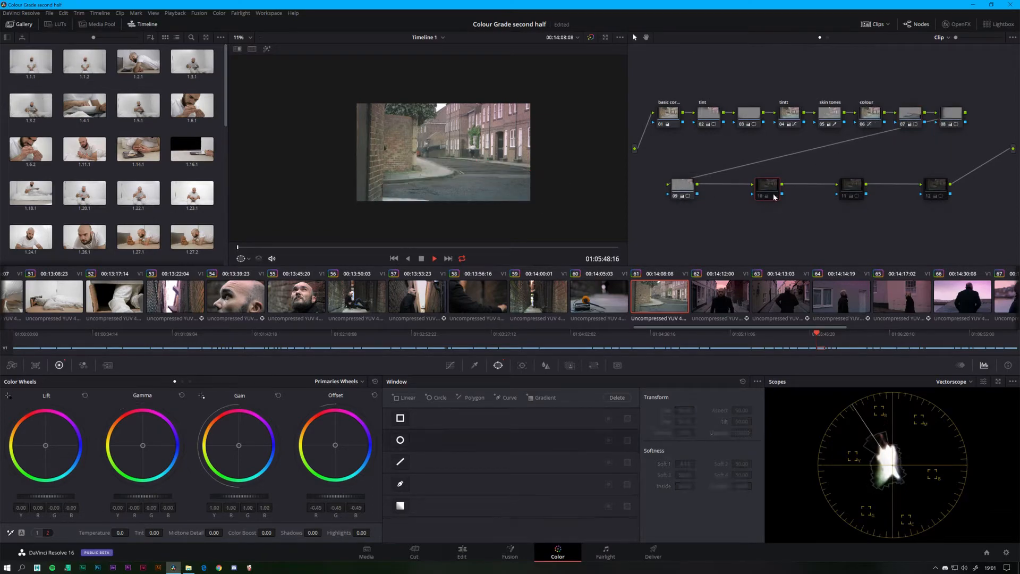
{"action": "left_click", "coordinate": [763, 196]}
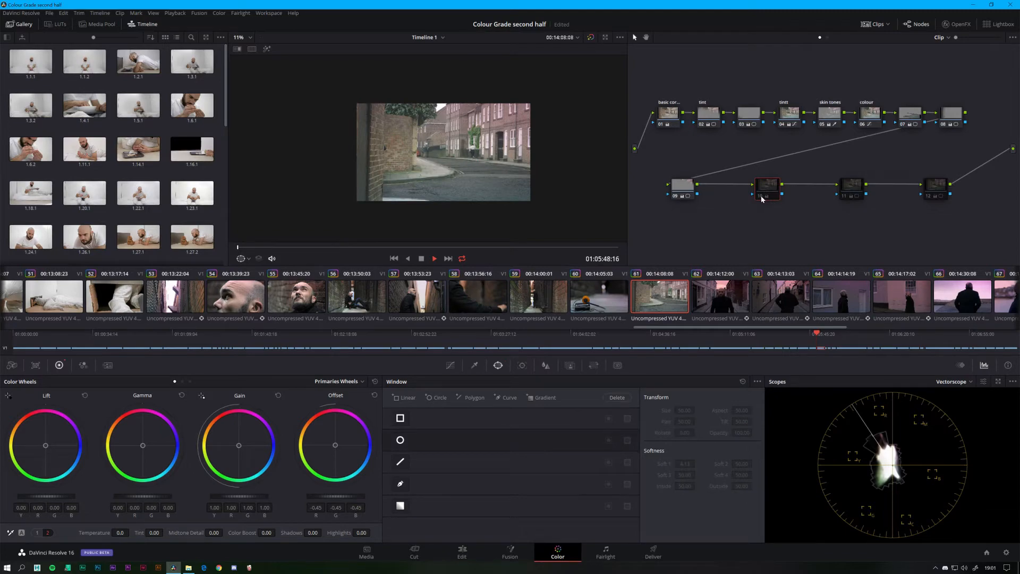
{"action": "left_click", "coordinate": [844, 195]}
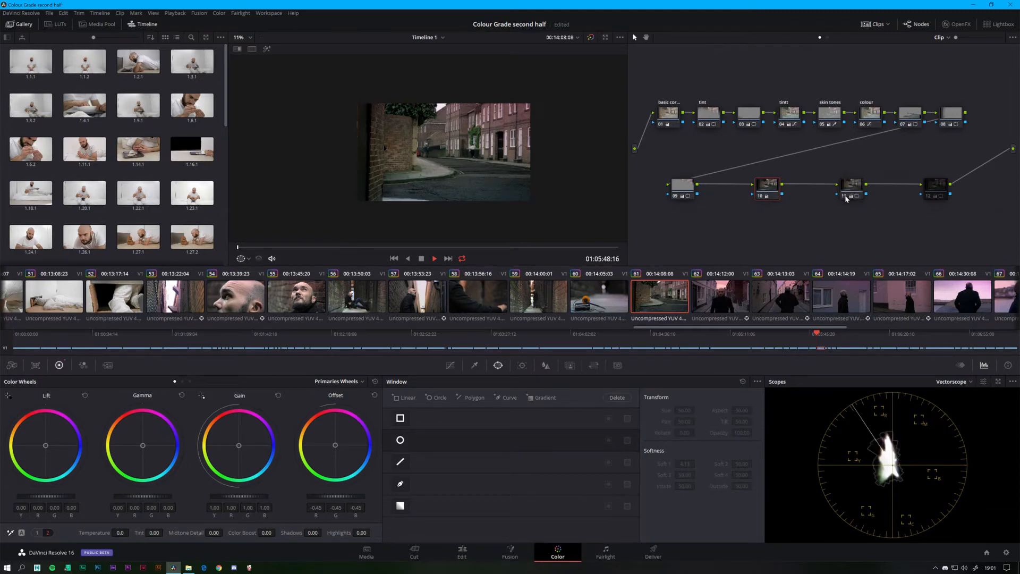
{"action": "left_click", "coordinate": [928, 197]}
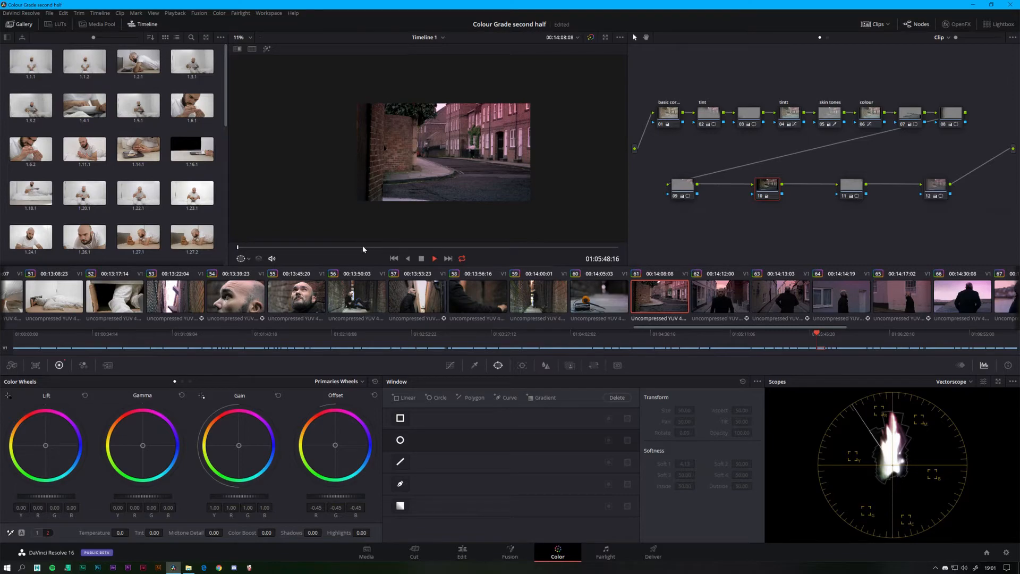
{"action": "left_click_drag", "start_coordinate": [363, 248], "coordinate": [588, 250]}
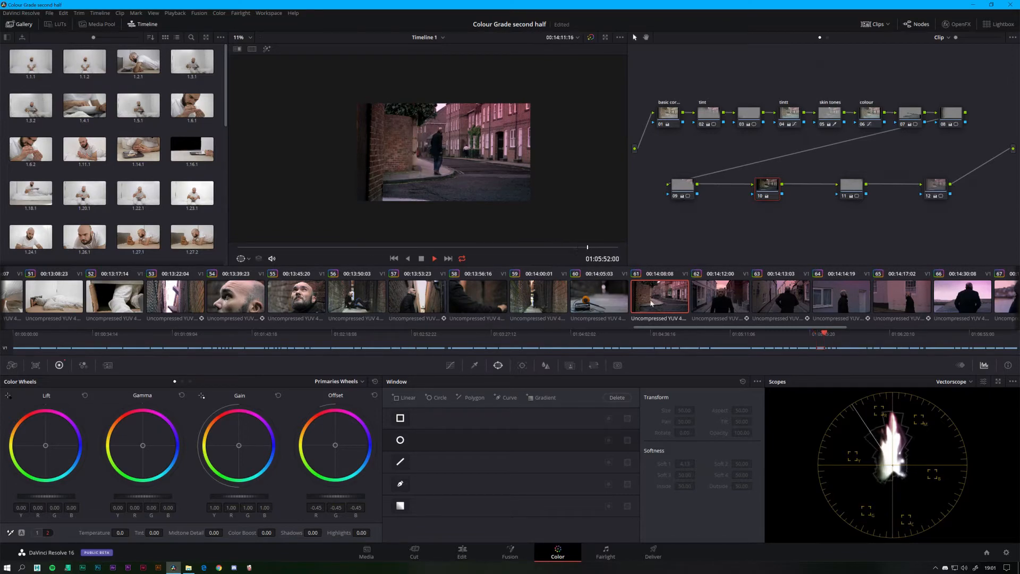
- Compare street clips 61 and 62 by alternating between them, and view clips 63, 64 and 65 in turn
{"action": "left_click", "coordinate": [708, 302]}
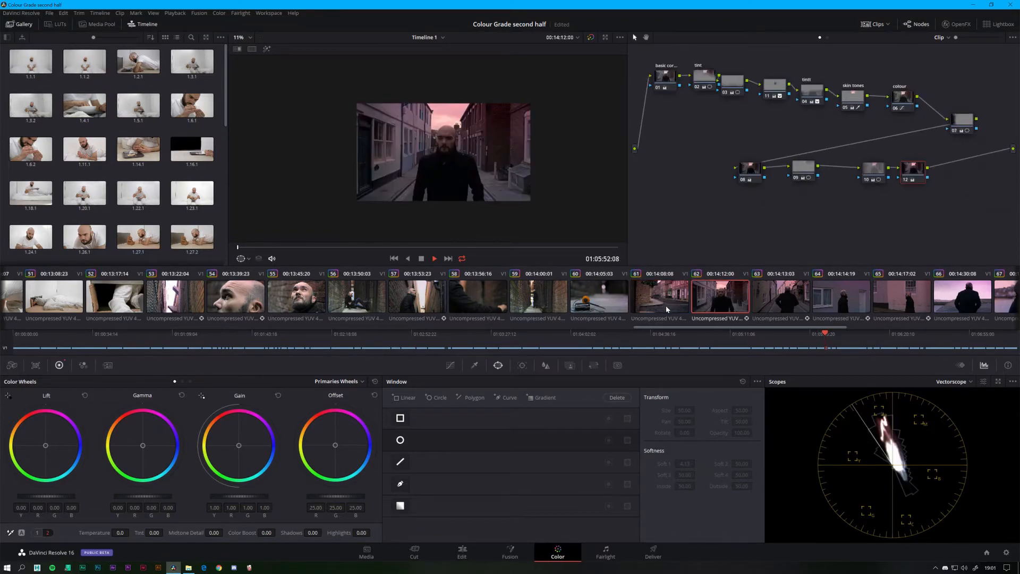
{"action": "left_click", "coordinate": [667, 309]}
{"action": "left_click", "coordinate": [712, 308]}
{"action": "left_click", "coordinate": [684, 309]}
{"action": "left_click", "coordinate": [712, 308]}
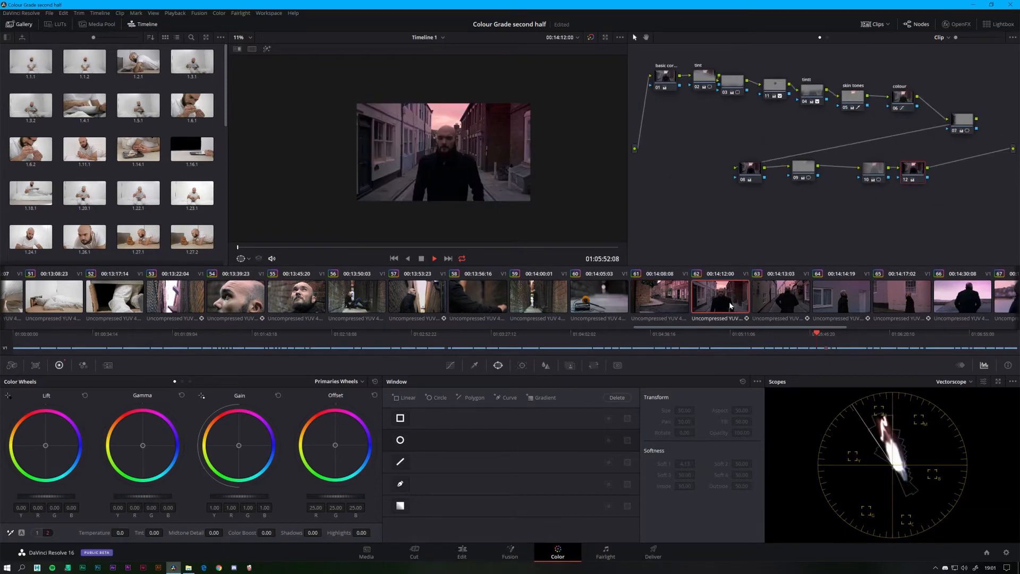
{"action": "left_click", "coordinate": [780, 300]}
{"action": "left_click", "coordinate": [845, 300]}
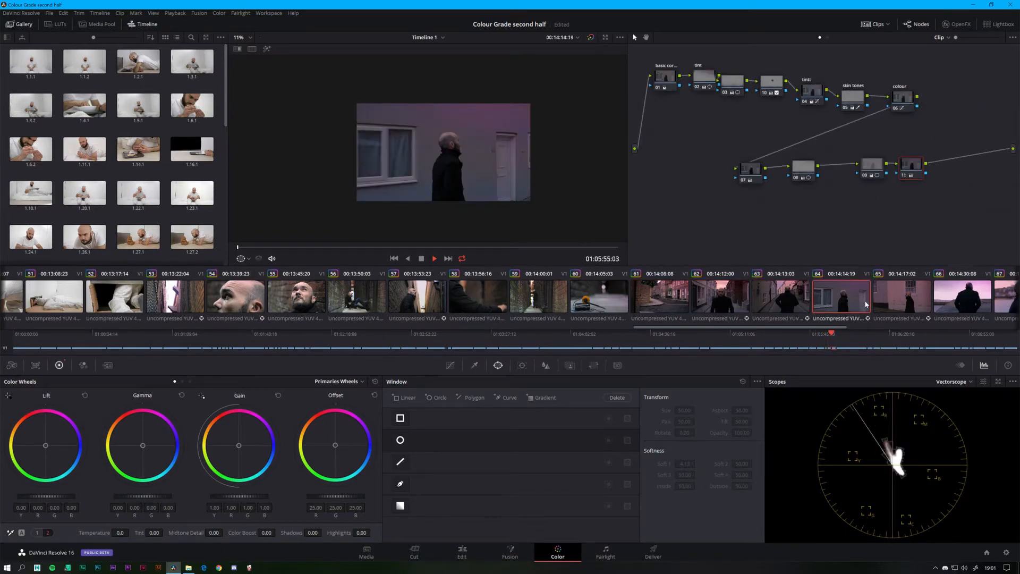
{"action": "left_click", "coordinate": [882, 301]}
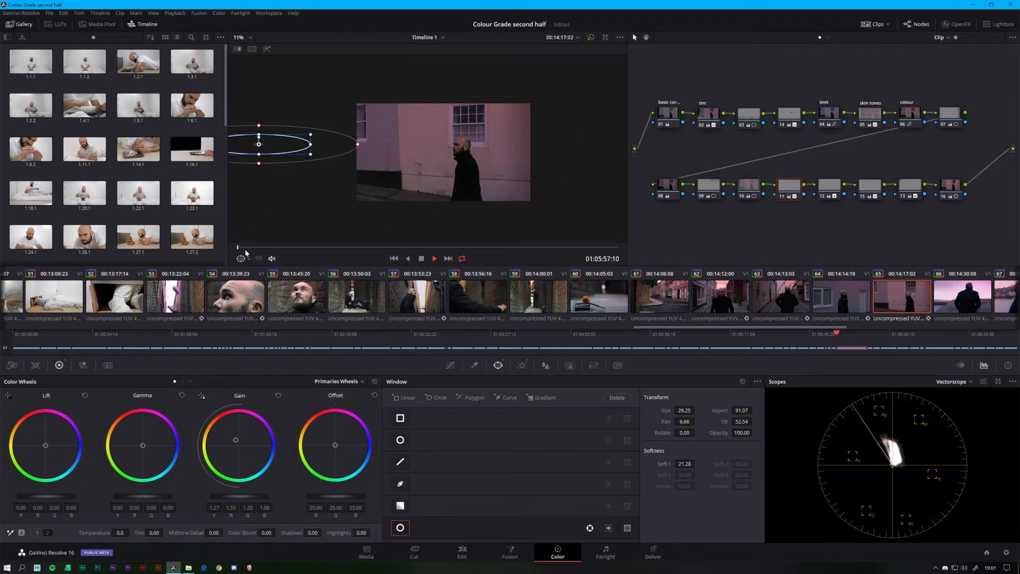
- Scrub clip 65 to the man walking towards the sunset sea, and enlarge the viewer image with the mini timeline hidden
{"action": "left_click_drag", "start_coordinate": [246, 247], "coordinate": [619, 248]}
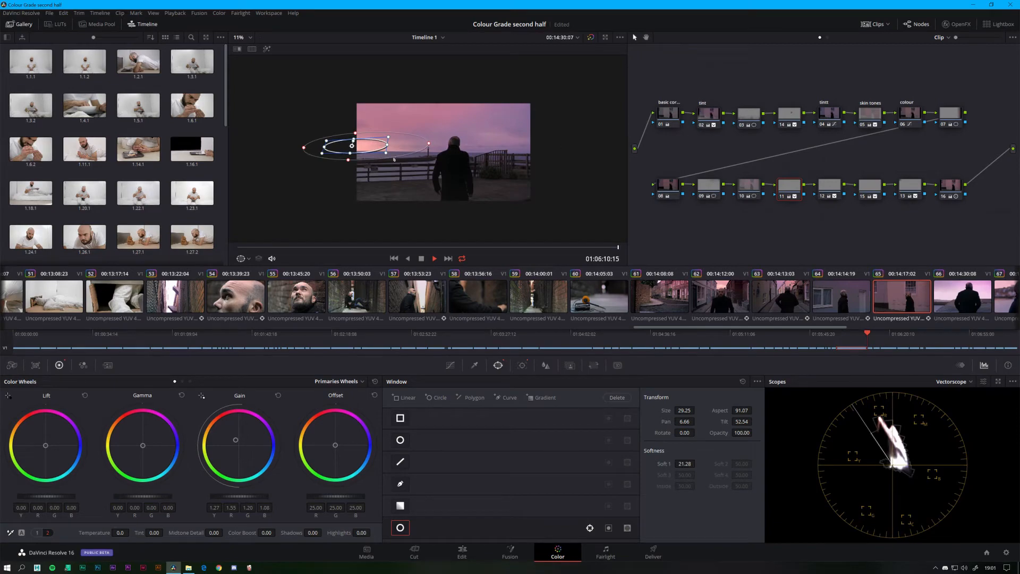
{"action": "left_click_drag", "start_coordinate": [553, 249], "coordinate": [524, 249]}
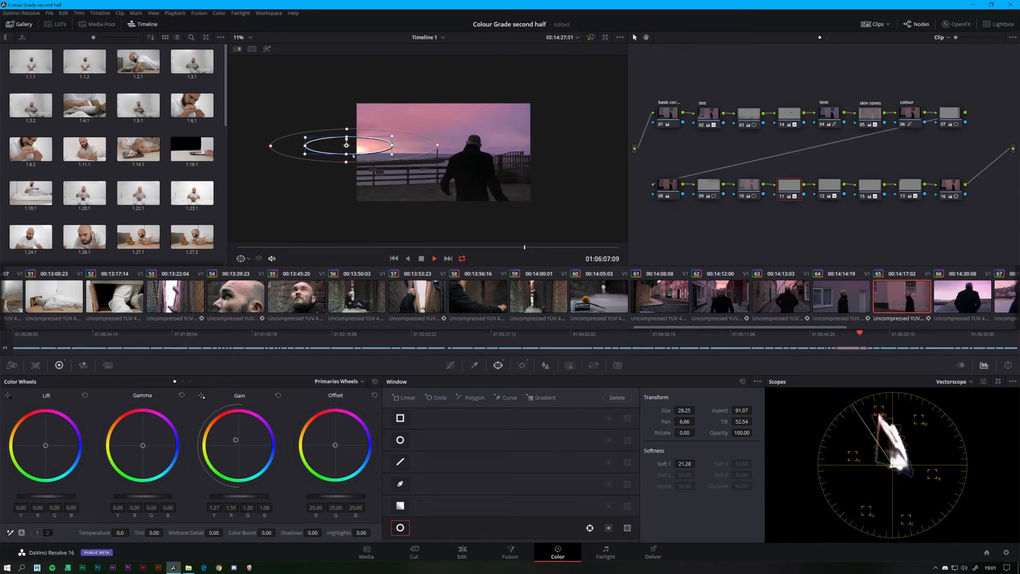
{"action": "scroll", "coordinate": [353, 156], "scroll_direction": "up", "scroll_amount": 3}
{"action": "left_click", "coordinate": [245, 39]}
{"action": "left_click", "coordinate": [241, 47]}
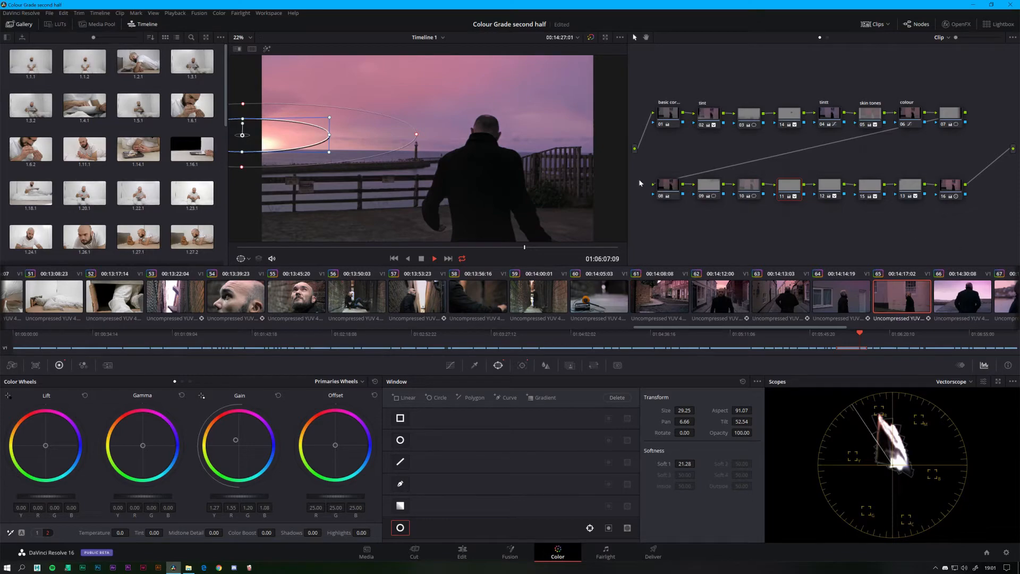
{"action": "left_click", "coordinate": [140, 24]}
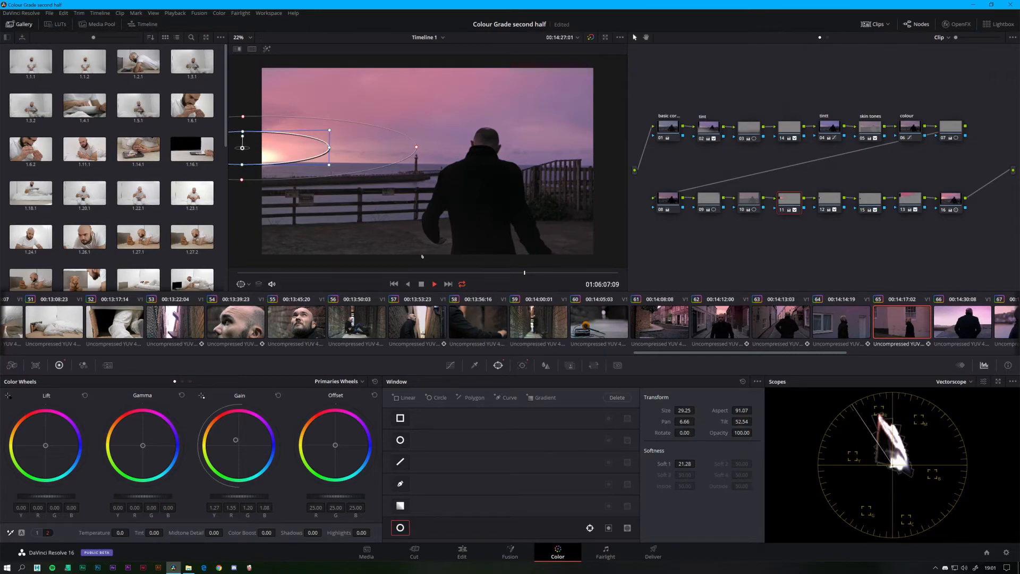
- Compare clip 65's sea view with its bypassed footage, and disable all nodes so that node 01 can be shown alone
{"action": "left_click", "coordinate": [591, 38]}
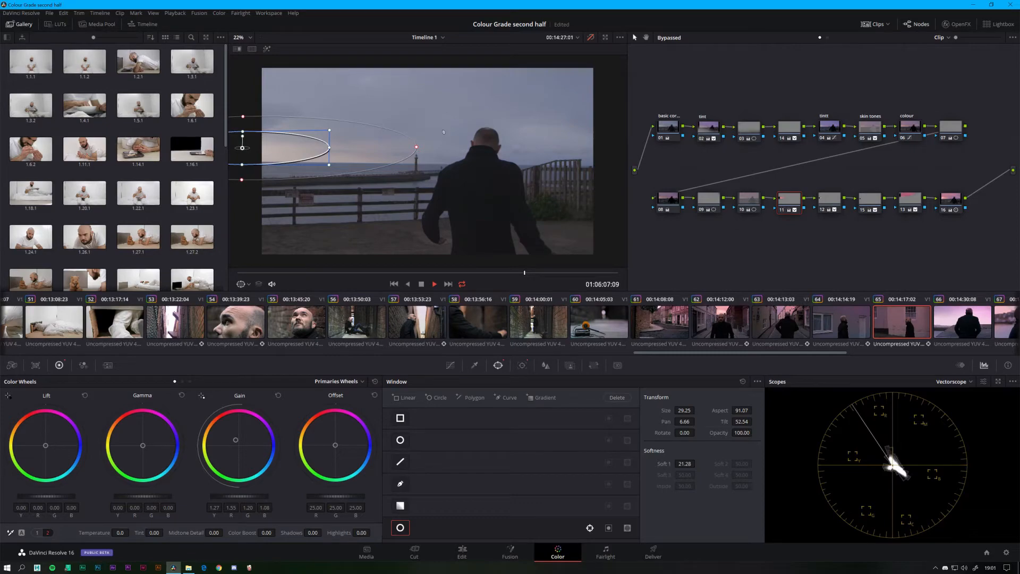
{"action": "left_click", "coordinate": [590, 38]}
{"action": "left_click", "coordinate": [660, 134]}
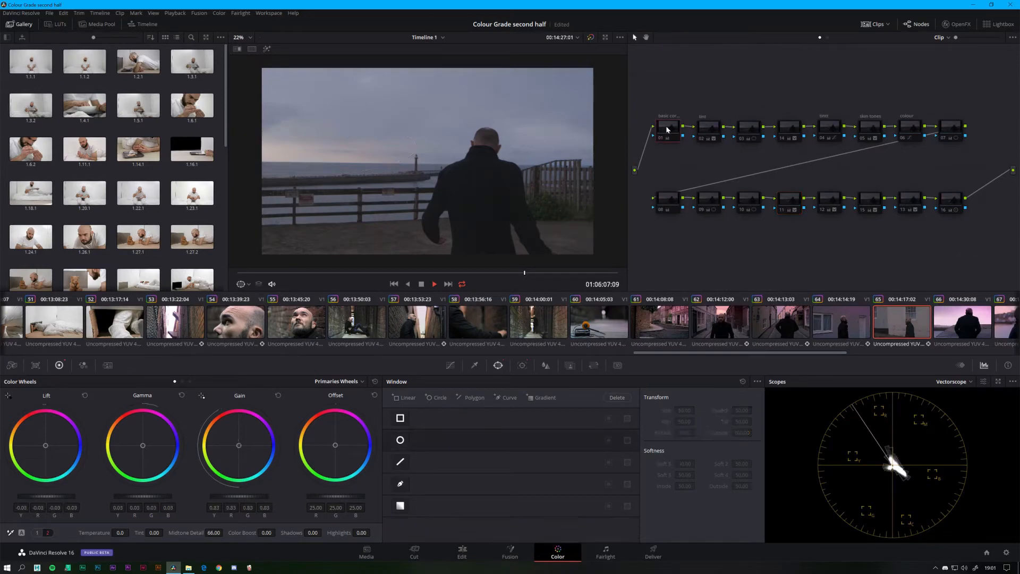
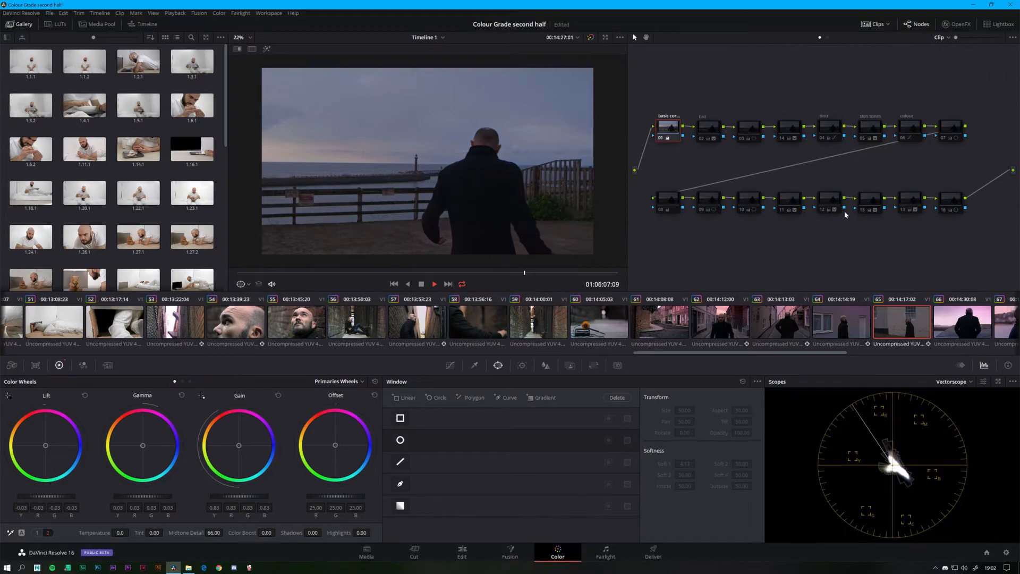
- Switch clip 65's nodes 02, 03, 14, 04, 05, 06 and 07 back on in sequence to show the sky tint building up
{"action": "left_click", "coordinate": [701, 139]}
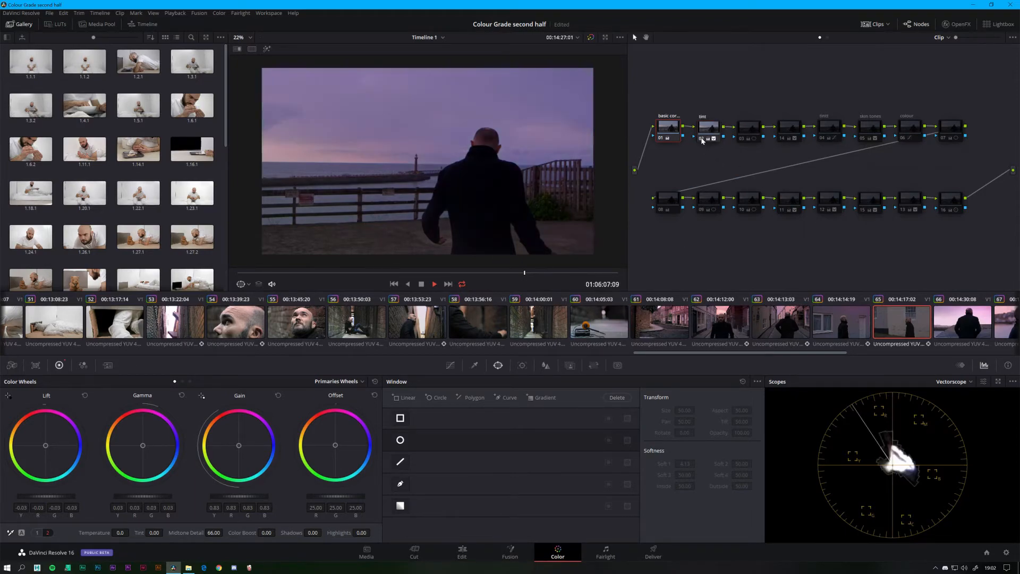
{"action": "left_click", "coordinate": [749, 139]}
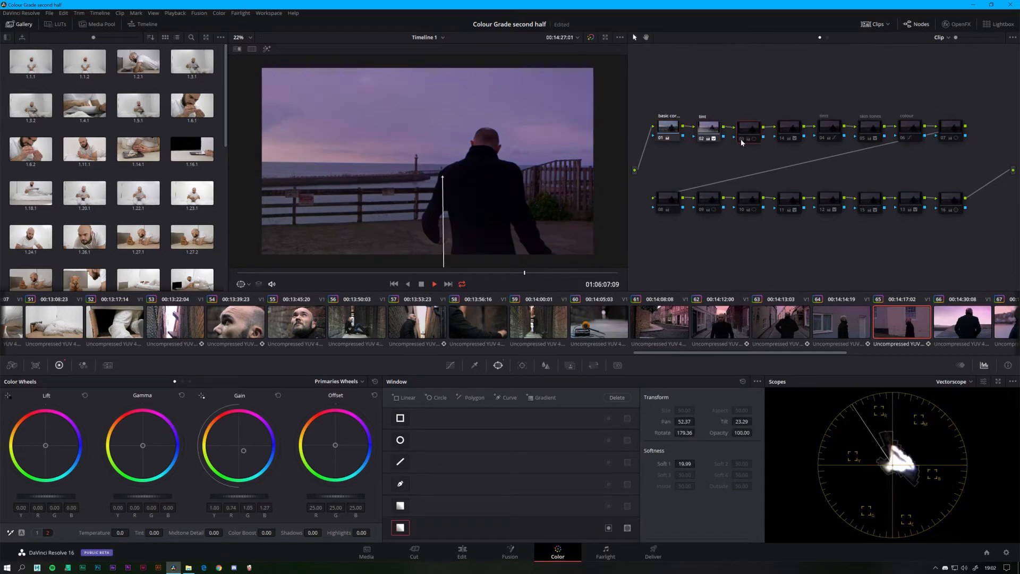
{"action": "left_click", "coordinate": [741, 139]}
{"action": "left_click", "coordinate": [783, 139]}
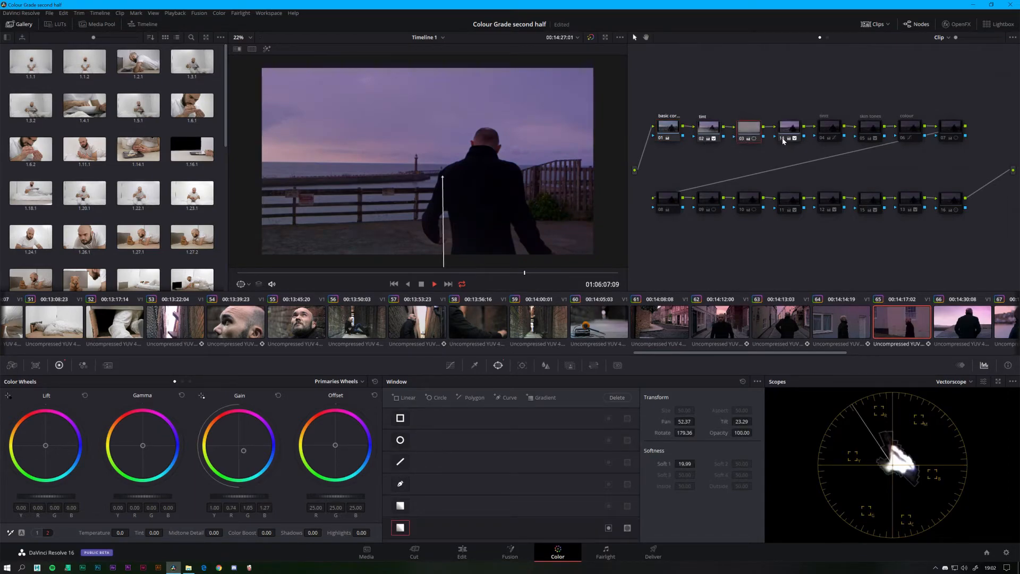
{"action": "left_click", "coordinate": [824, 139]}
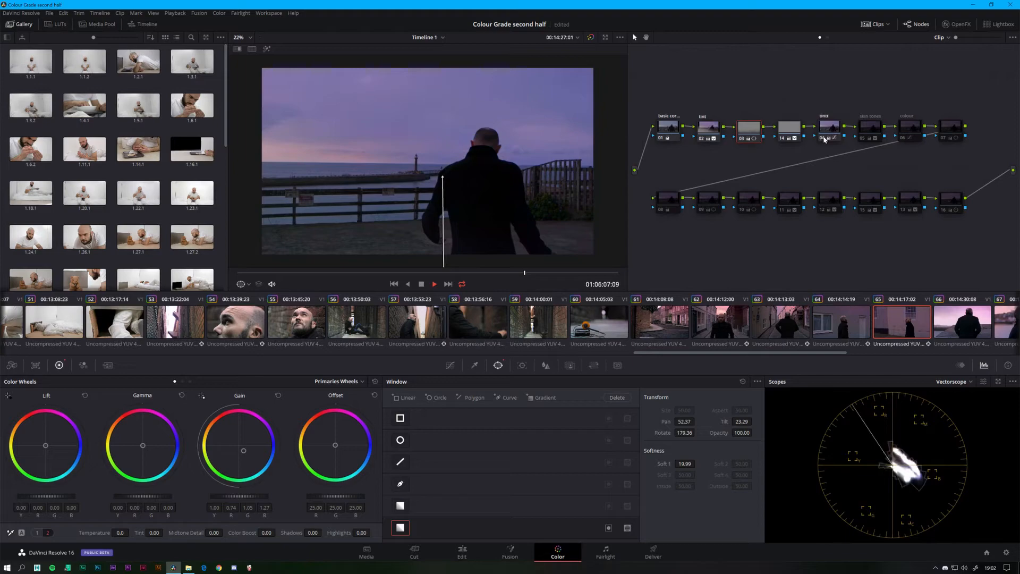
{"action": "left_click", "coordinate": [862, 139]}
{"action": "left_click", "coordinate": [903, 139]}
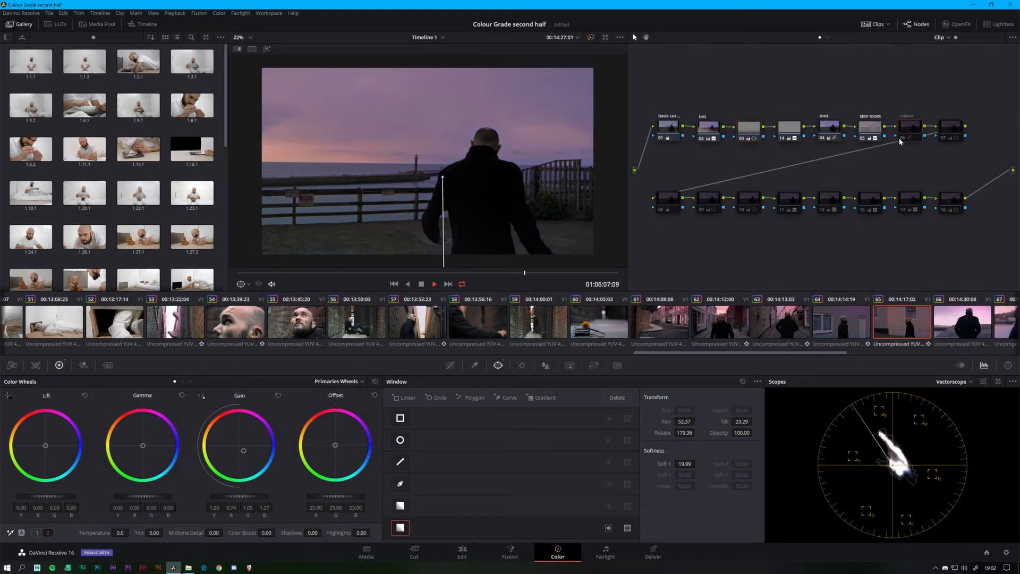
{"action": "left_click", "coordinate": [904, 139]}
{"action": "left_click", "coordinate": [944, 139]}
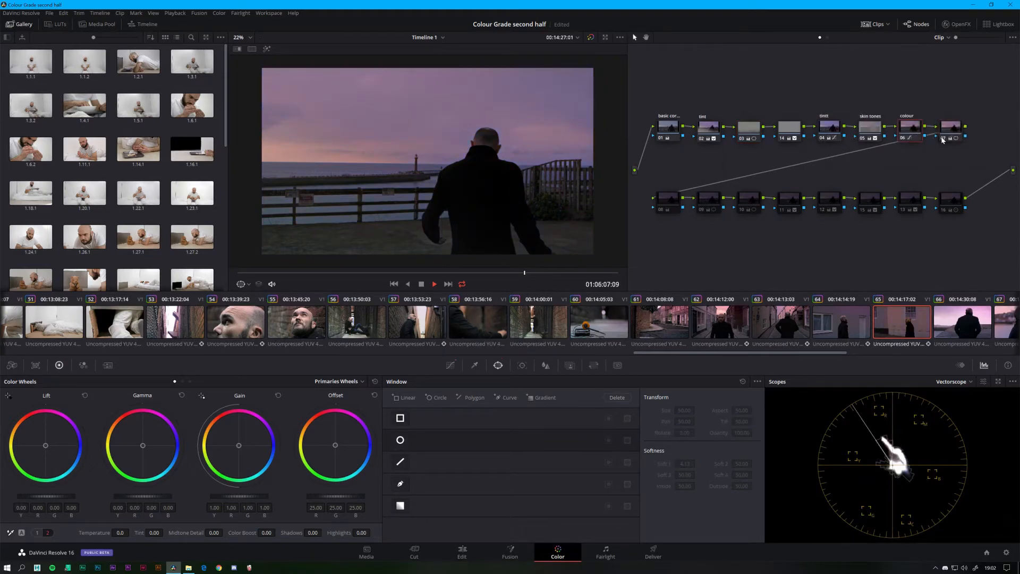
- Switch clip 65's nodes 08 to 11 back on in turn, and select node 11 to show its circular window around the sun glow
{"action": "left_click", "coordinate": [664, 212]}
{"action": "left_click", "coordinate": [664, 210]}
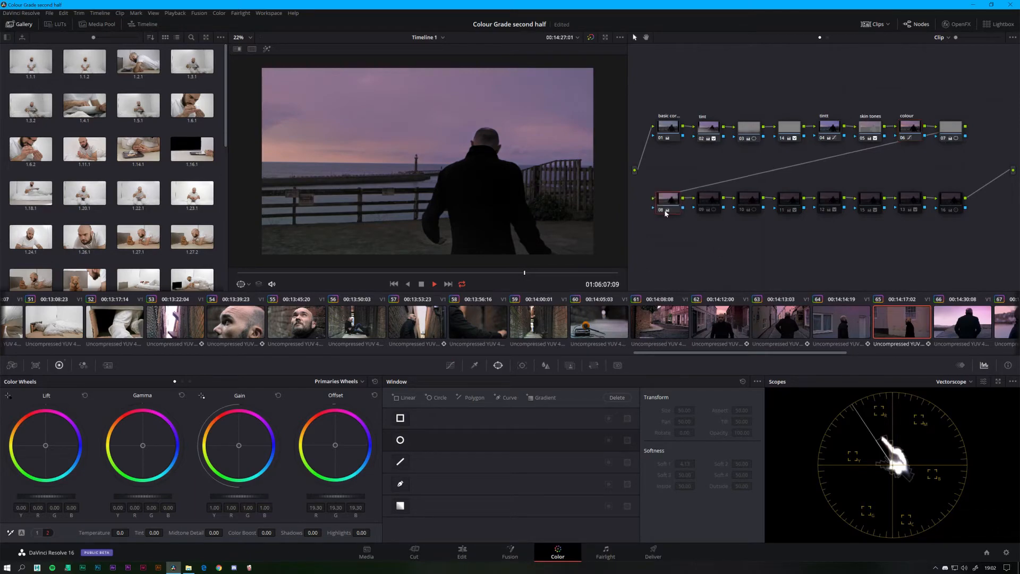
{"action": "left_click", "coordinate": [702, 210]}
{"action": "left_click", "coordinate": [742, 210]}
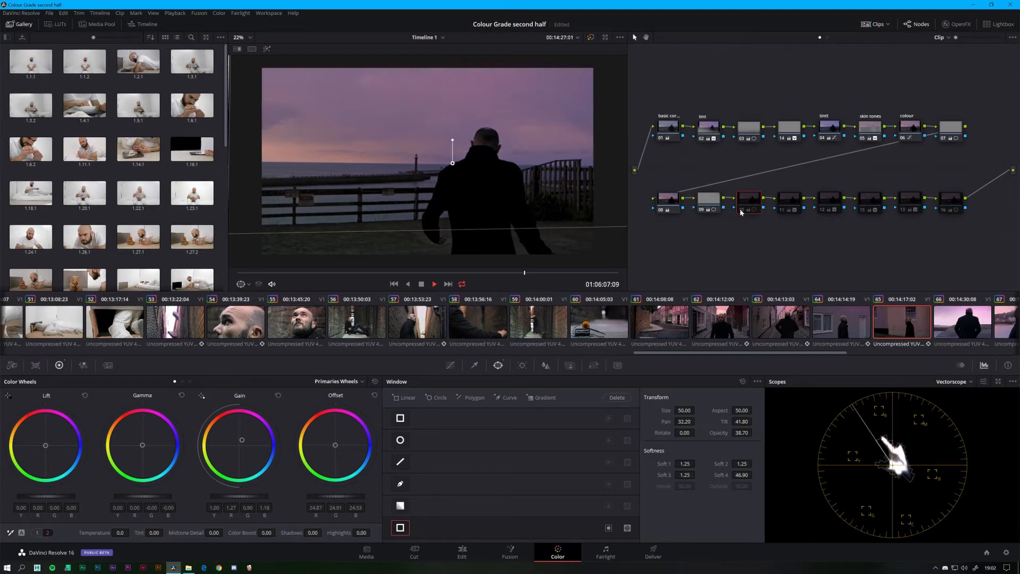
{"action": "left_click", "coordinate": [742, 209]}
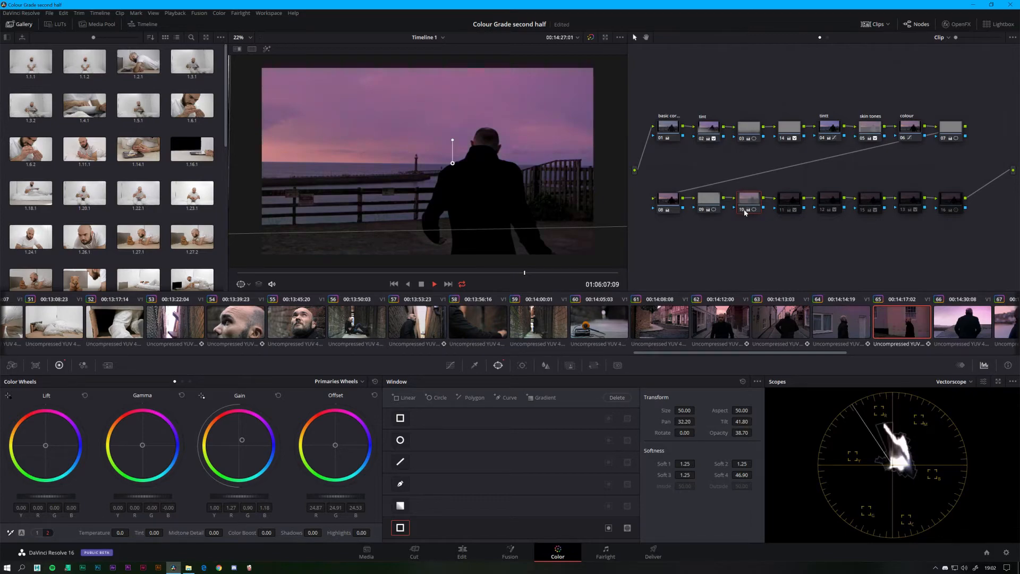
{"action": "left_click", "coordinate": [779, 208]}
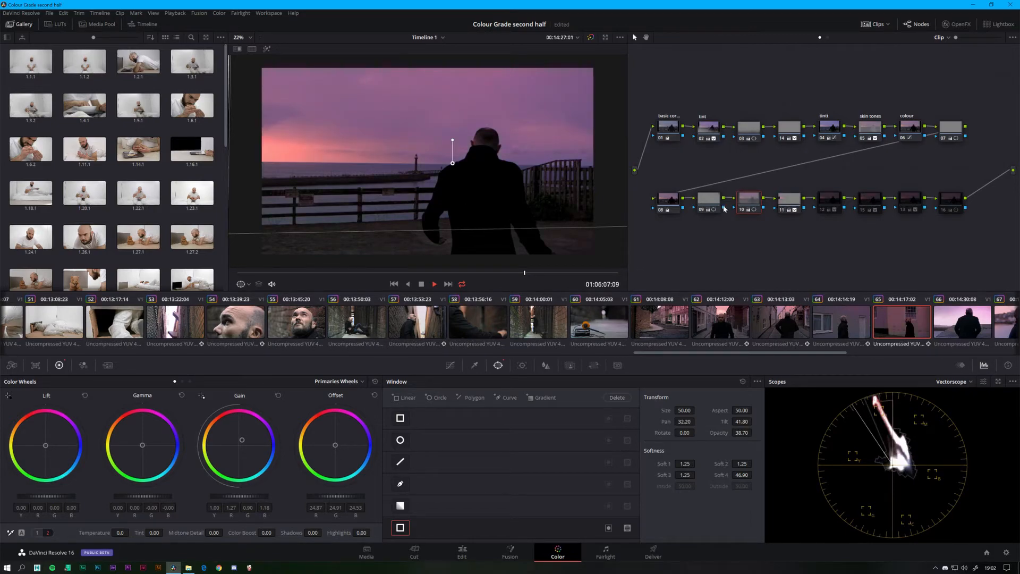
{"action": "left_click", "coordinate": [786, 208]}
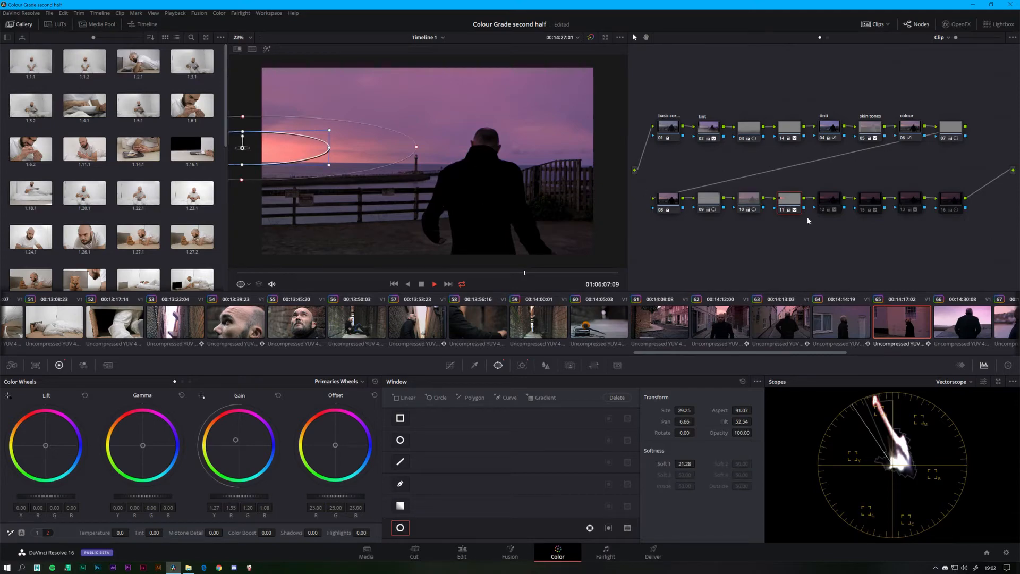
- Switch node 12 of clip 65 back on, and toggle node 15 to examine its effect on the sunset
{"action": "left_click", "coordinate": [821, 211]}
{"action": "left_click", "coordinate": [859, 212]}
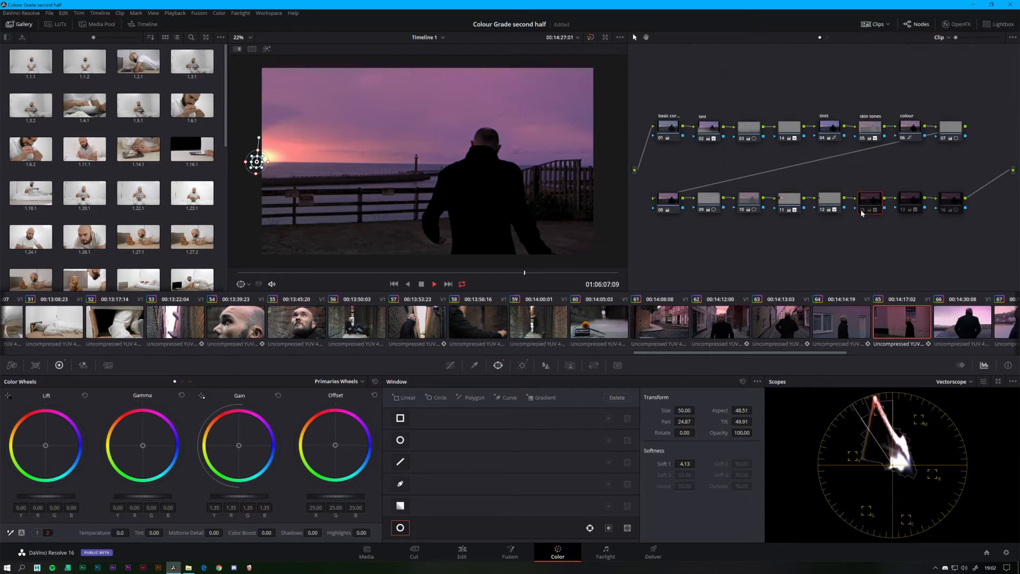
{"action": "left_click", "coordinate": [862, 210]}
{"action": "left_click", "coordinate": [870, 211]}
{"action": "left_click", "coordinate": [865, 212]}
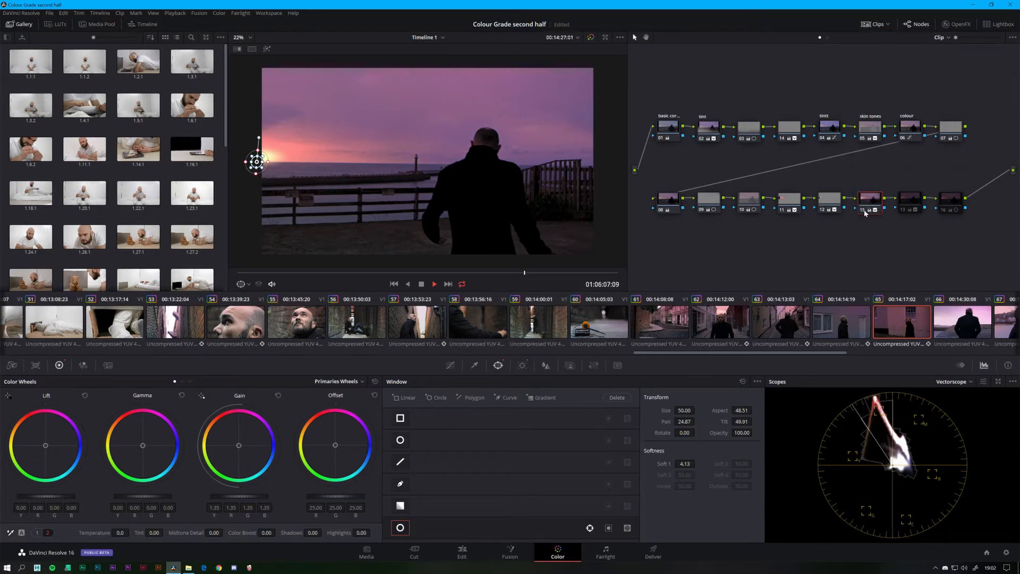
- Switch clip 65's nodes 13 and 16 back on in turn to complete the seaside grade
{"action": "left_click", "coordinate": [903, 210]}
{"action": "left_click", "coordinate": [940, 211]}
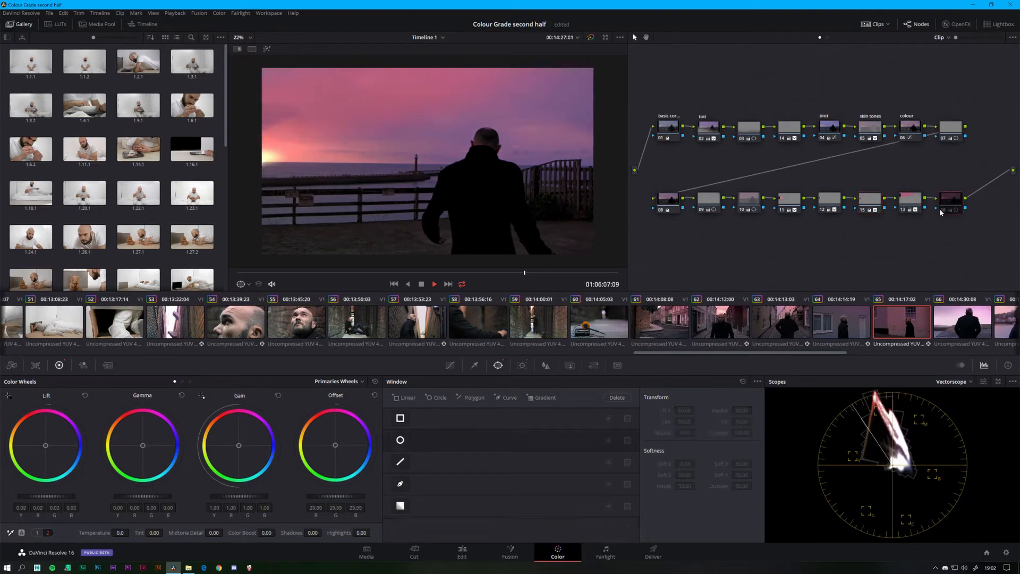
{"action": "left_click", "coordinate": [941, 209]}
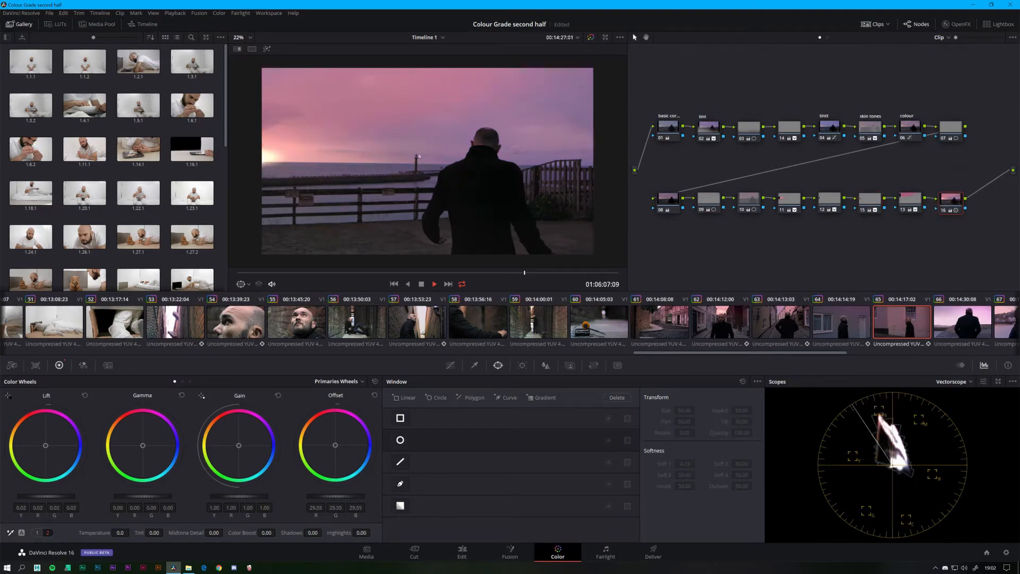
- Move back to 01:06:05:23 in clip 65 and examine the sun's glow on the horizon up close
{"action": "left_click_drag", "start_coordinate": [534, 276], "coordinate": [483, 264]}
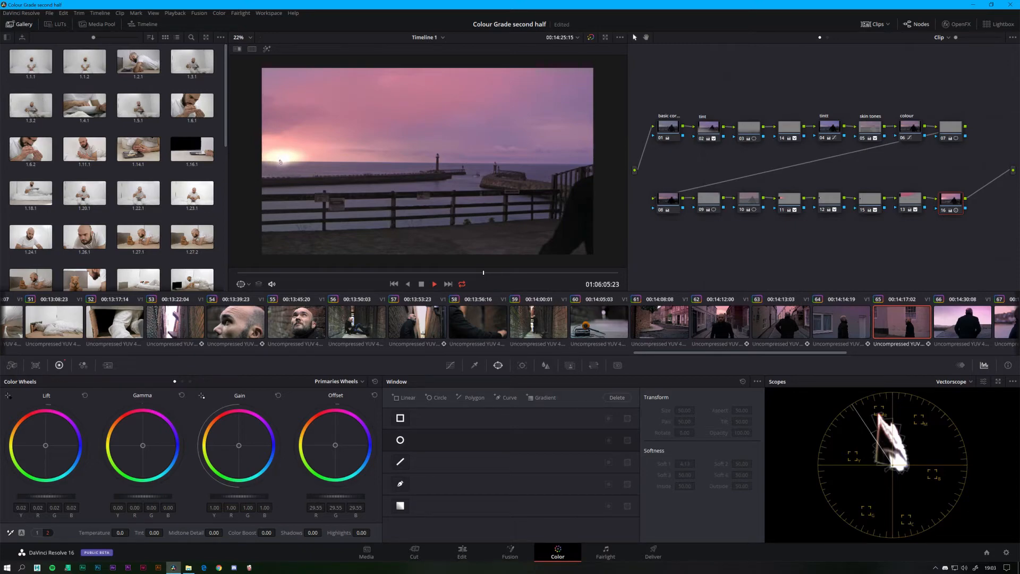
{"action": "scroll", "coordinate": [276, 169], "scroll_direction": "up", "scroll_amount": 5}
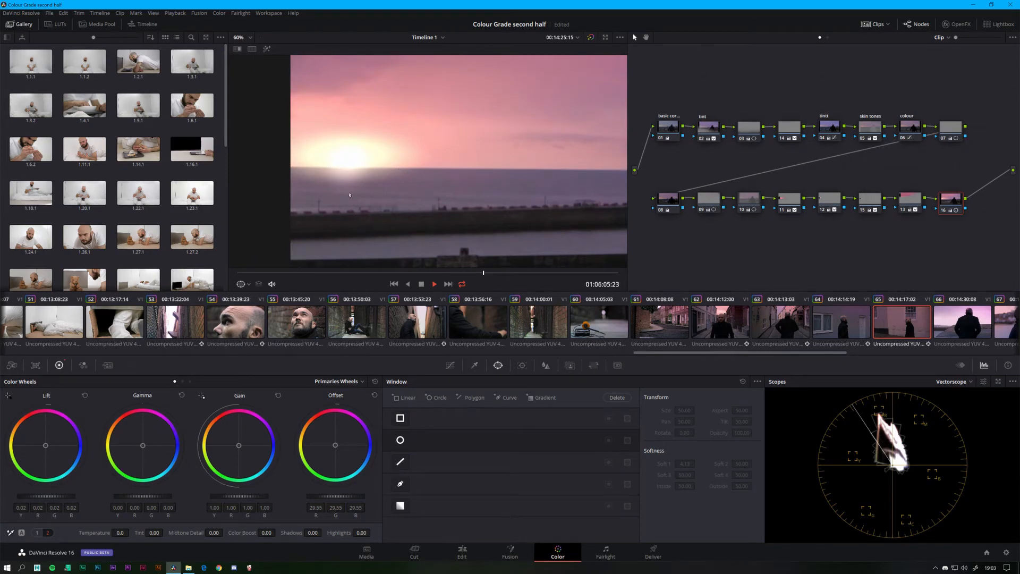
{"action": "scroll", "coordinate": [354, 226], "scroll_direction": "down", "scroll_amount": 5}
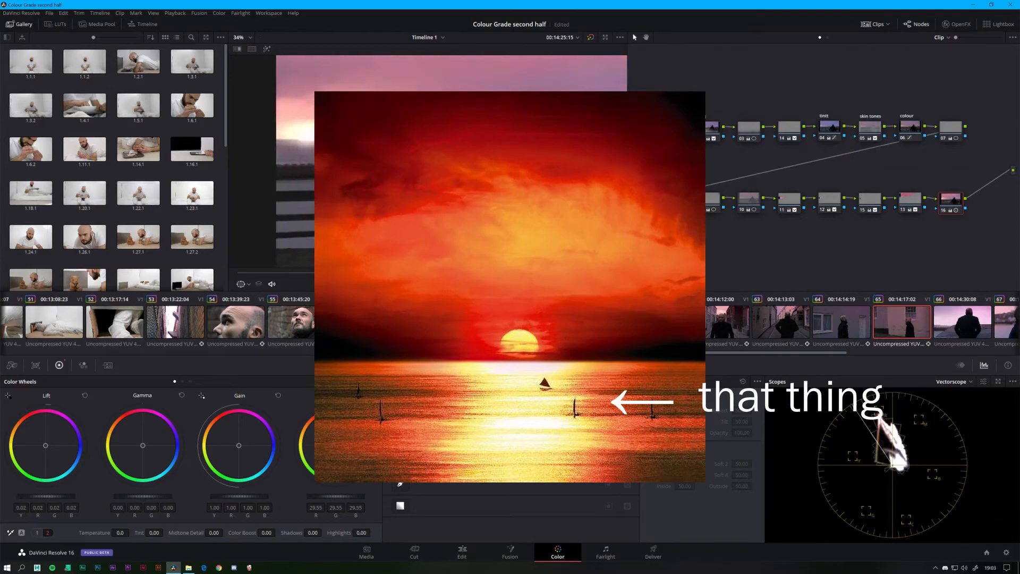
{"action": "scroll", "coordinate": [355, 226], "scroll_direction": "down", "scroll_amount": 2}
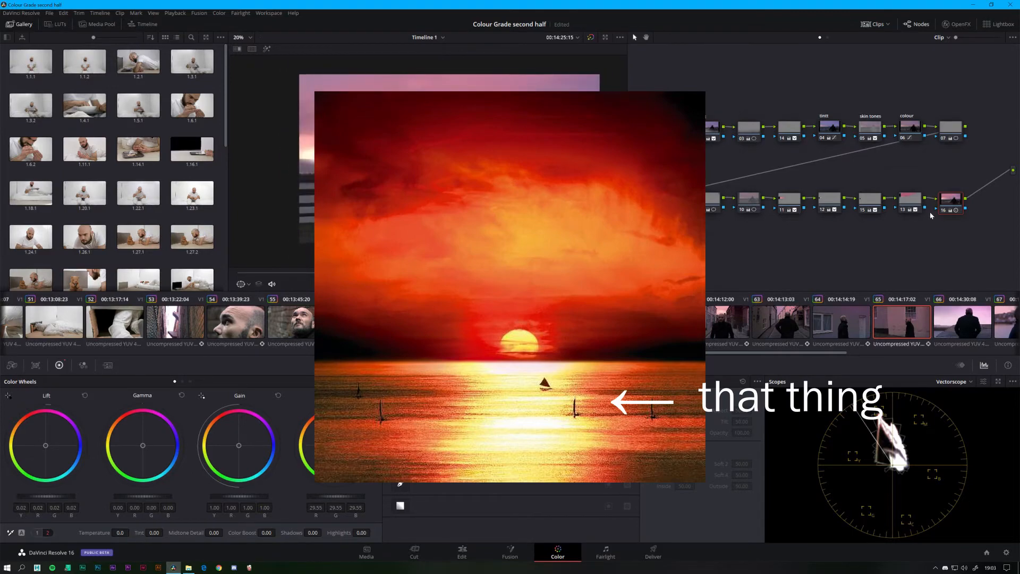
- Select node 15 and scrub through the sea view to check how its circular window follows the sun
{"action": "left_click", "coordinate": [910, 200]}
{"action": "left_click", "coordinate": [865, 204]}
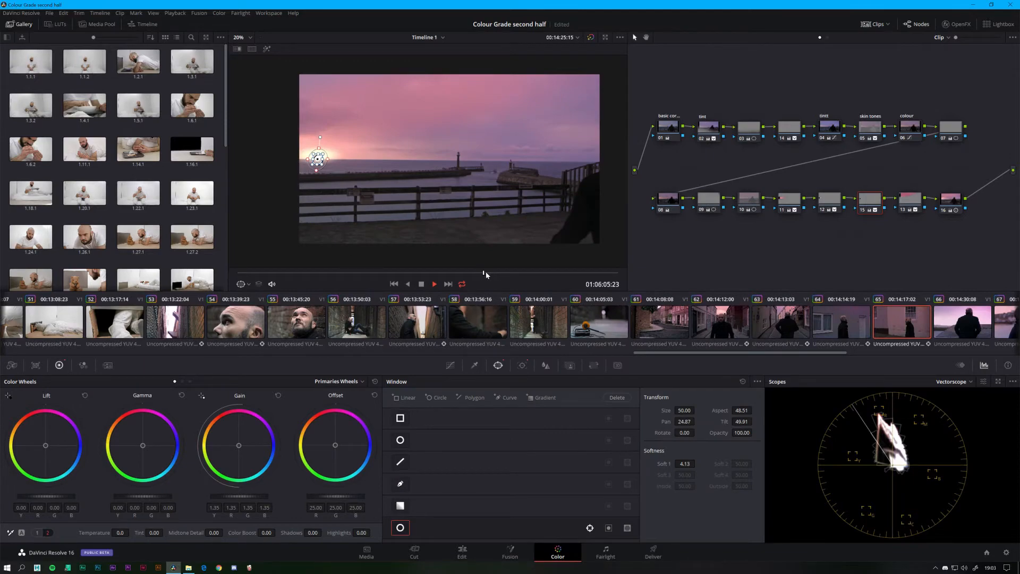
{"action": "mouse_move", "coordinate": [486, 275]}
{"action": "left_mouse_down"}
{"action": "mouse_move", "coordinate": [387, 273]}
{"action": "mouse_move", "coordinate": [514, 276]}
{"action": "mouse_move", "coordinate": [490, 275]}
{"action": "left_mouse_up"}
{"action": "scroll", "coordinate": [378, 167], "scroll_direction": "up", "scroll_amount": 3}
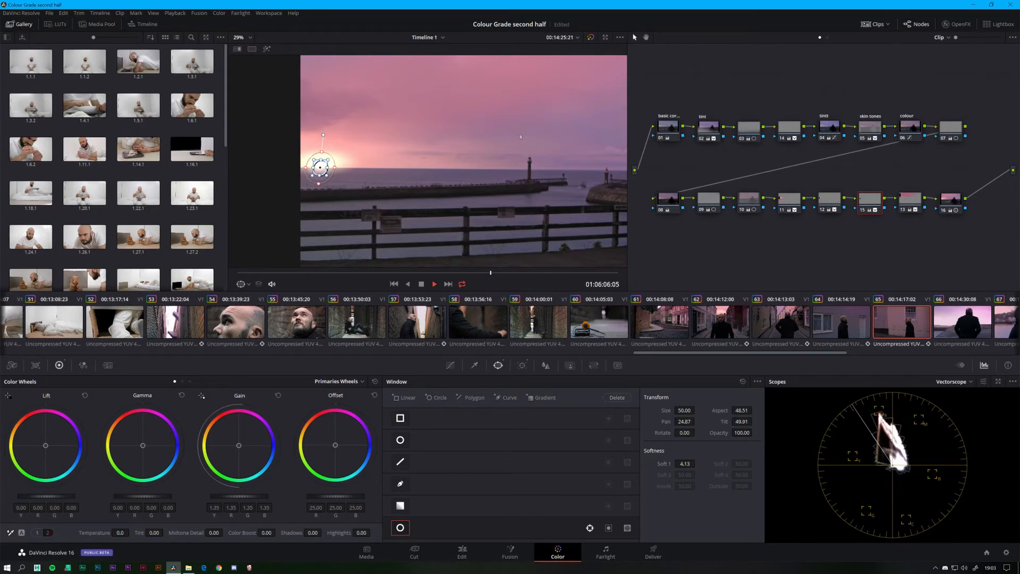
{"action": "scroll", "coordinate": [351, 164], "scroll_direction": "down", "scroll_amount": 2}
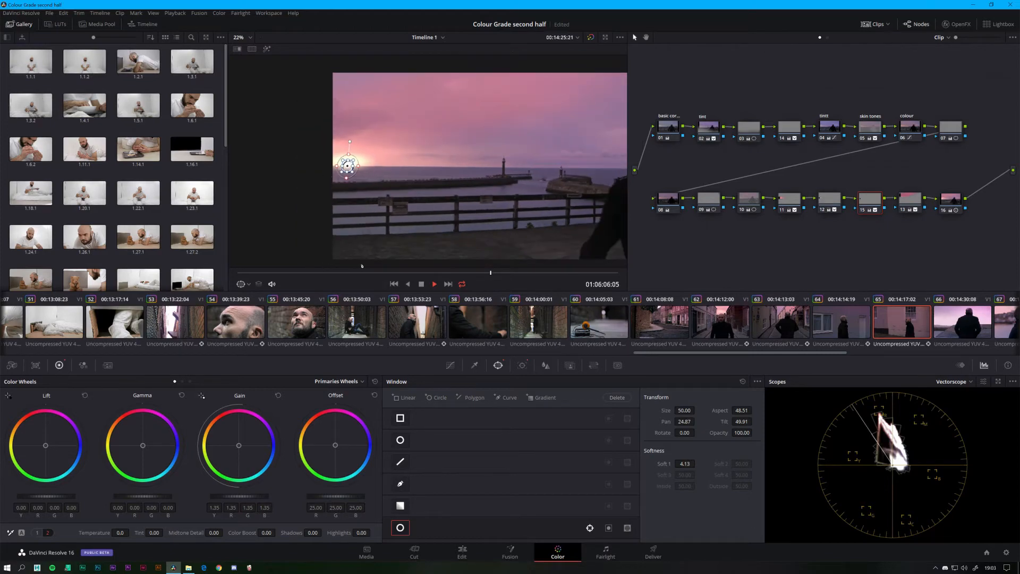
{"action": "left_click_drag", "start_coordinate": [483, 274], "coordinate": [618, 273]}
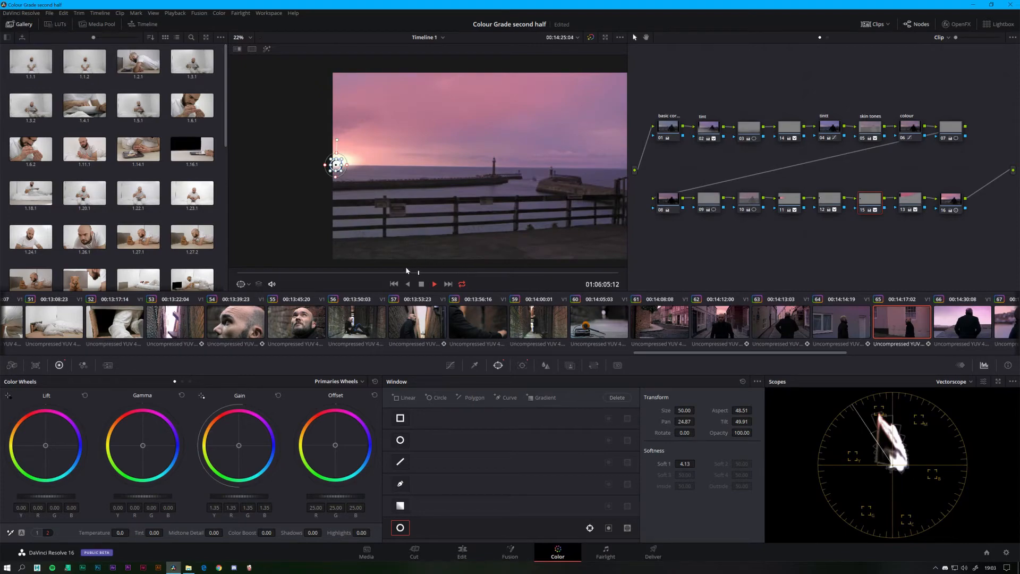
- At clip 65's pink house shot, toggle the skin tones node 05 and disable node 14 to compare the man's face
{"action": "left_click_drag", "start_coordinate": [406, 266], "coordinate": [253, 268]}
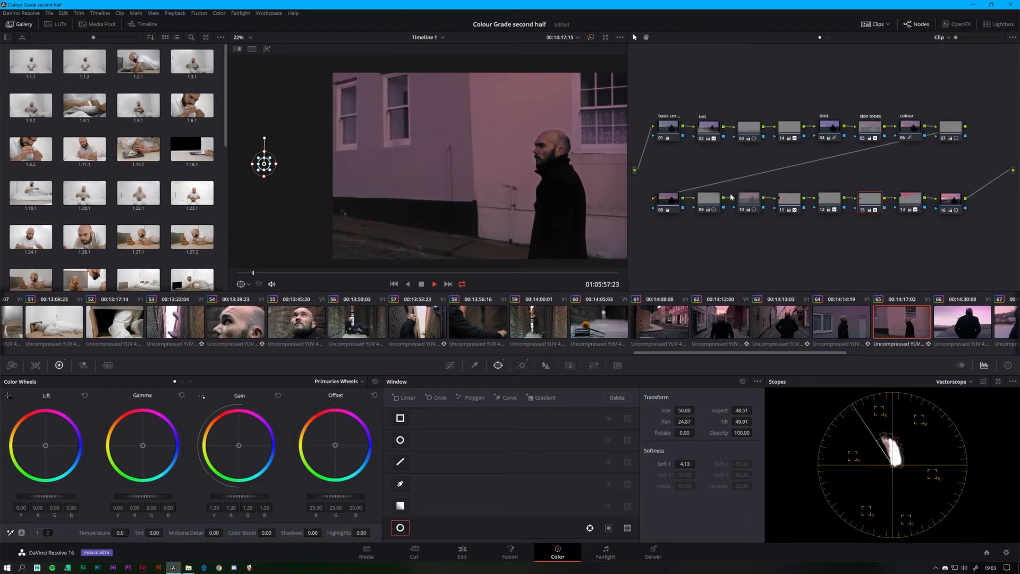
{"action": "left_click", "coordinate": [862, 139]}
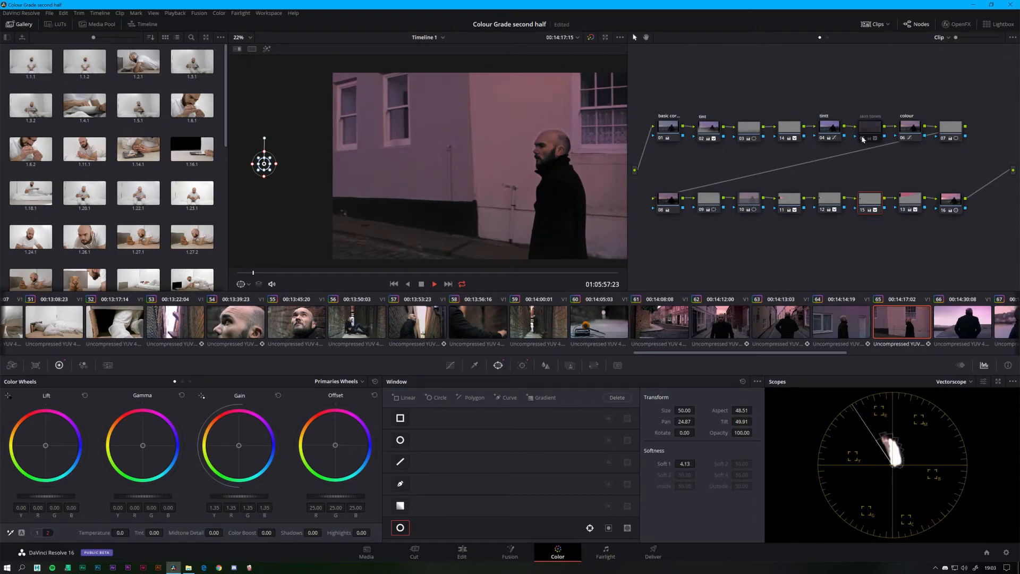
{"action": "left_click", "coordinate": [862, 139]}
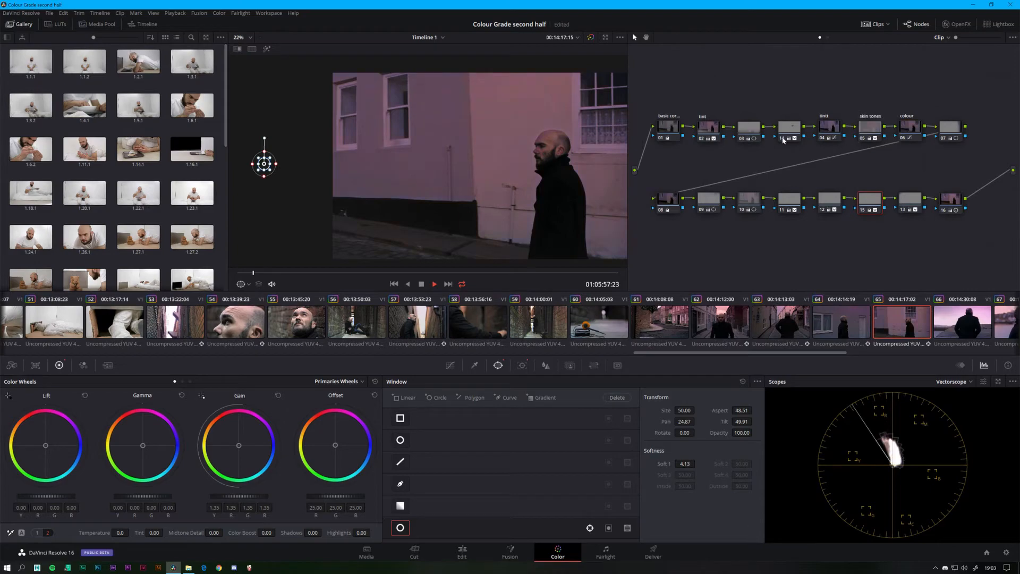
{"action": "scroll", "coordinate": [480, 139], "scroll_direction": "up", "scroll_amount": 2}
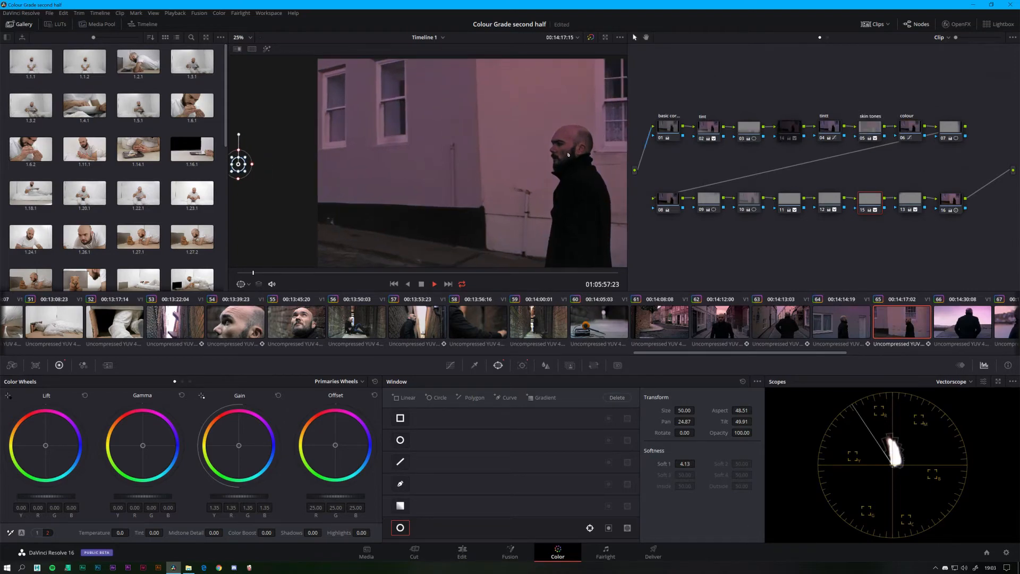
{"action": "scroll", "coordinate": [480, 139], "scroll_direction": "down", "scroll_amount": 3}
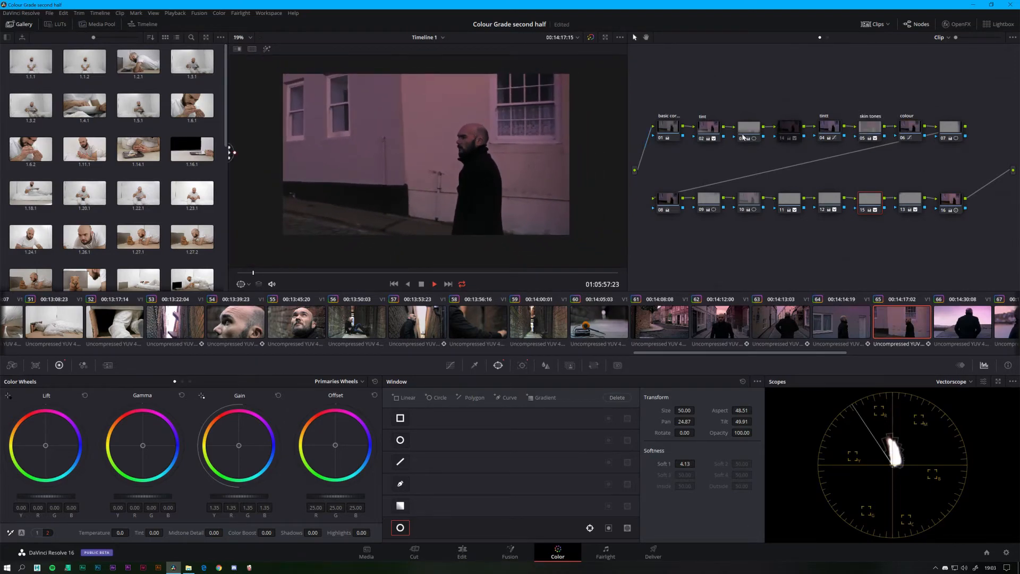
- Show node 14's window around the man's head with its tracking data, and follow the track to 01:06:02:06
{"action": "left_click", "coordinate": [784, 134]}
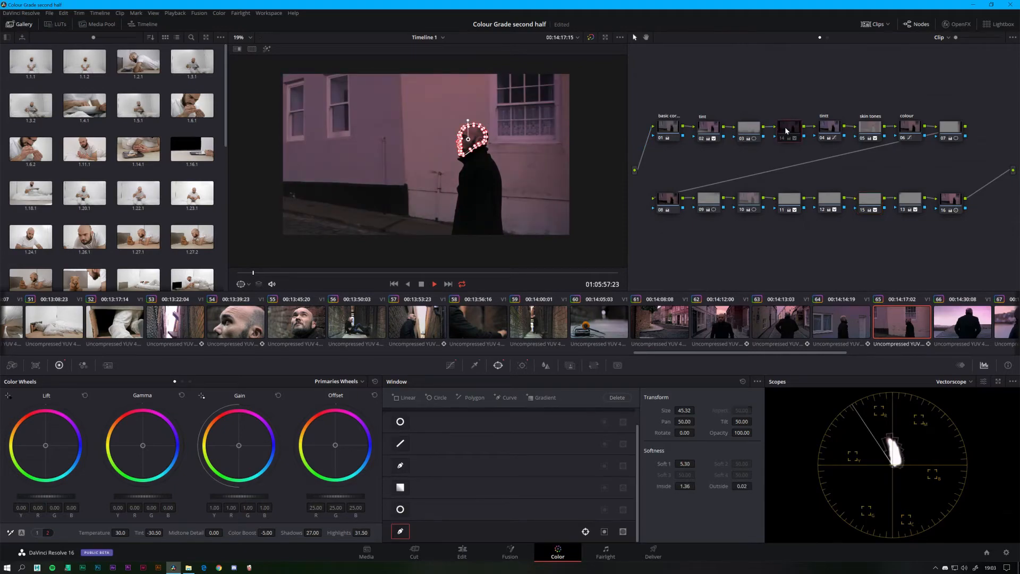
{"action": "scroll", "coordinate": [481, 130], "scroll_direction": "up", "scroll_amount": 4}
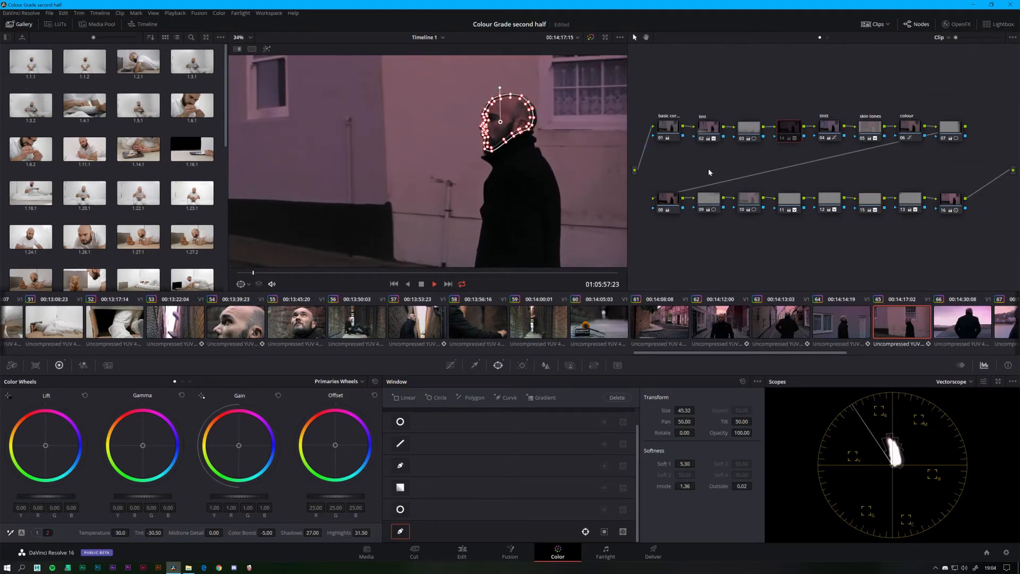
{"action": "left_click", "coordinate": [522, 365]}
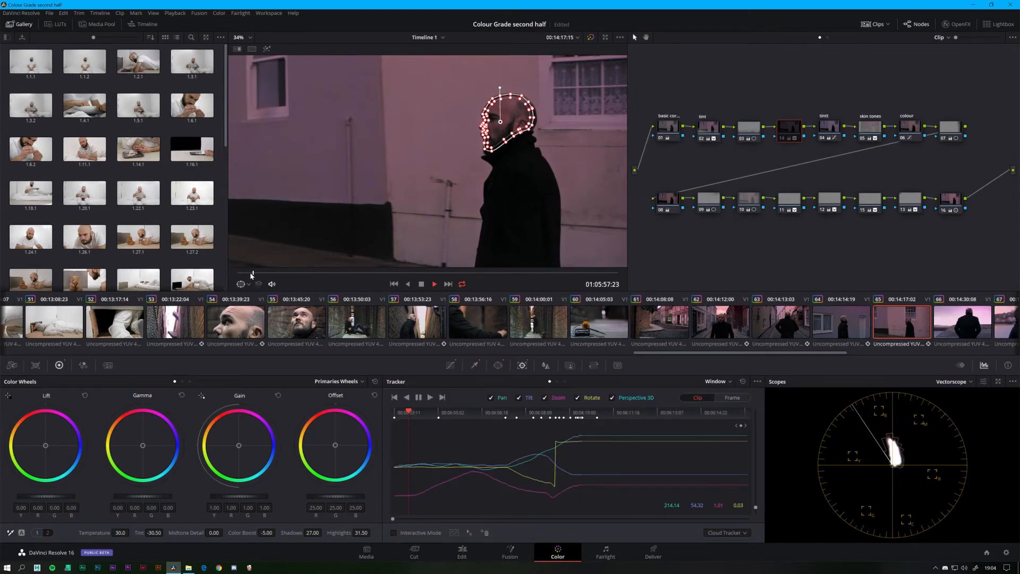
{"action": "left_click_drag", "start_coordinate": [252, 275], "coordinate": [376, 288]}
{"action": "scroll", "coordinate": [347, 186], "scroll_direction": "down", "scroll_amount": 2}
{"action": "scroll", "coordinate": [347, 191], "scroll_direction": "down", "scroll_amount": 1}
{"action": "scroll", "coordinate": [457, 150], "scroll_direction": "up", "scroll_amount": 1}
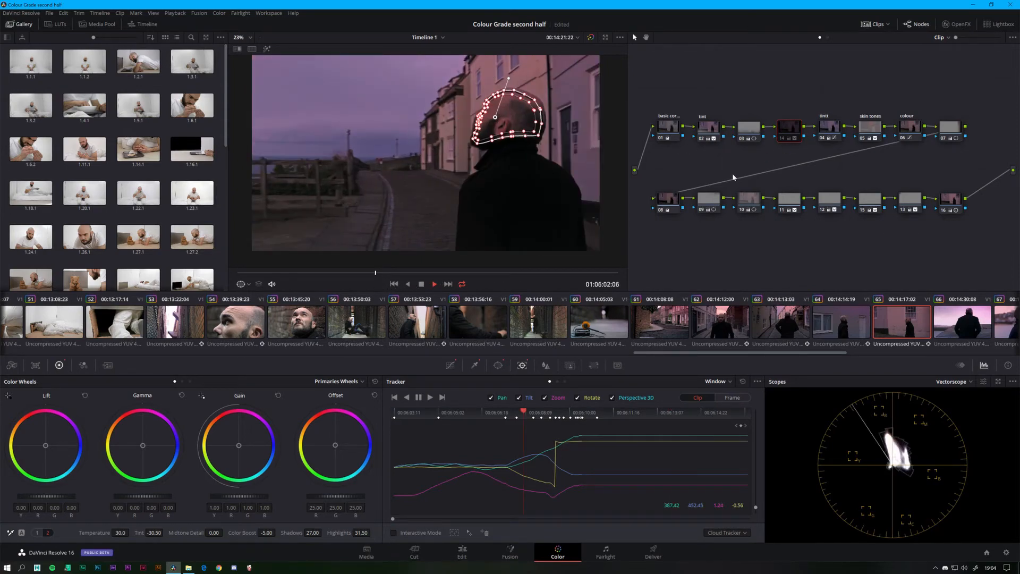
- Switch node 14 back on and inspect the man's head with and without the window outline
{"action": "left_click", "coordinate": [673, 132]}
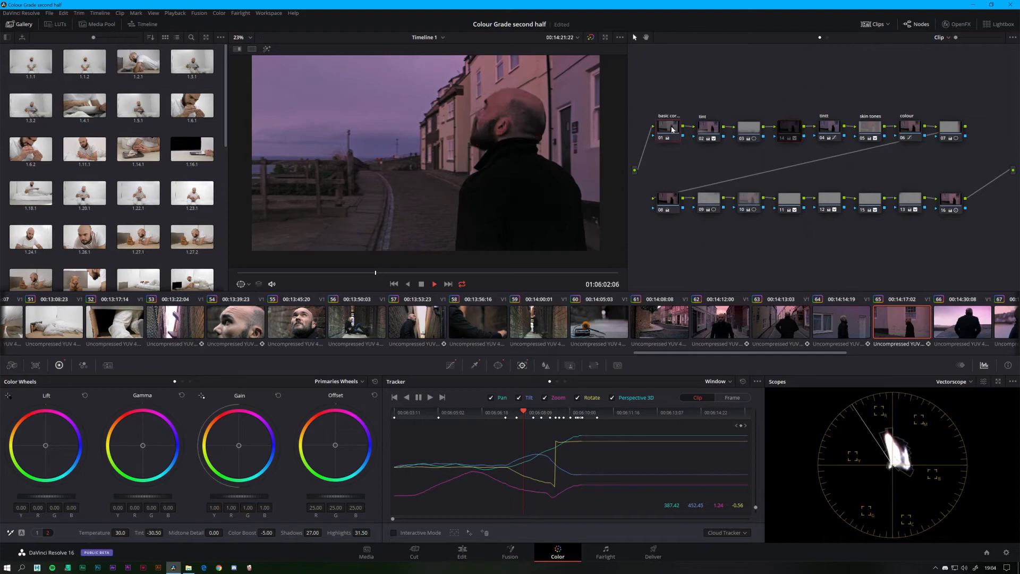
{"action": "left_click", "coordinate": [784, 134]}
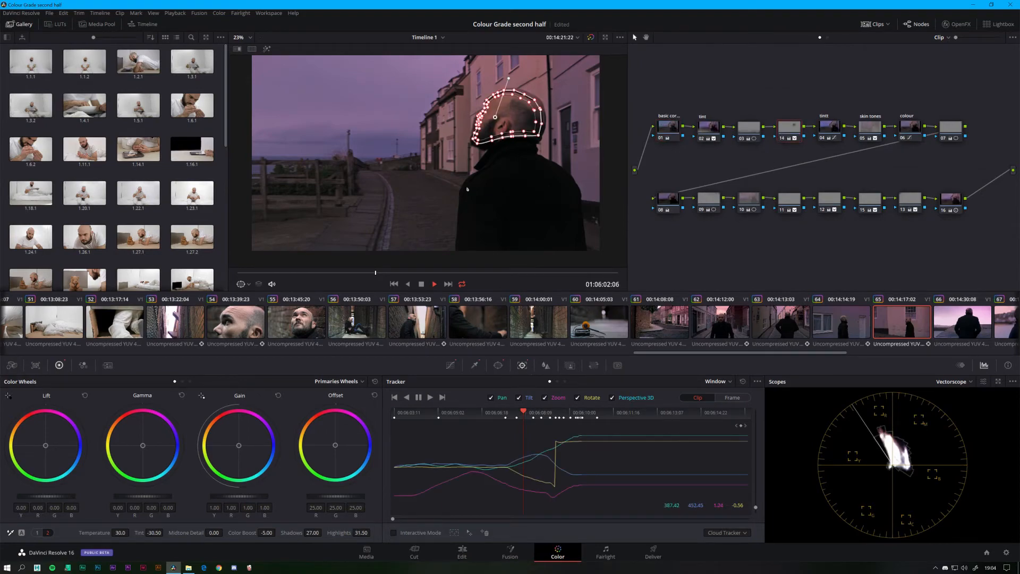
{"action": "scroll", "coordinate": [467, 188], "scroll_direction": "down", "scroll_amount": 3}
{"action": "scroll", "coordinate": [287, 56], "scroll_direction": "up", "scroll_amount": 2}
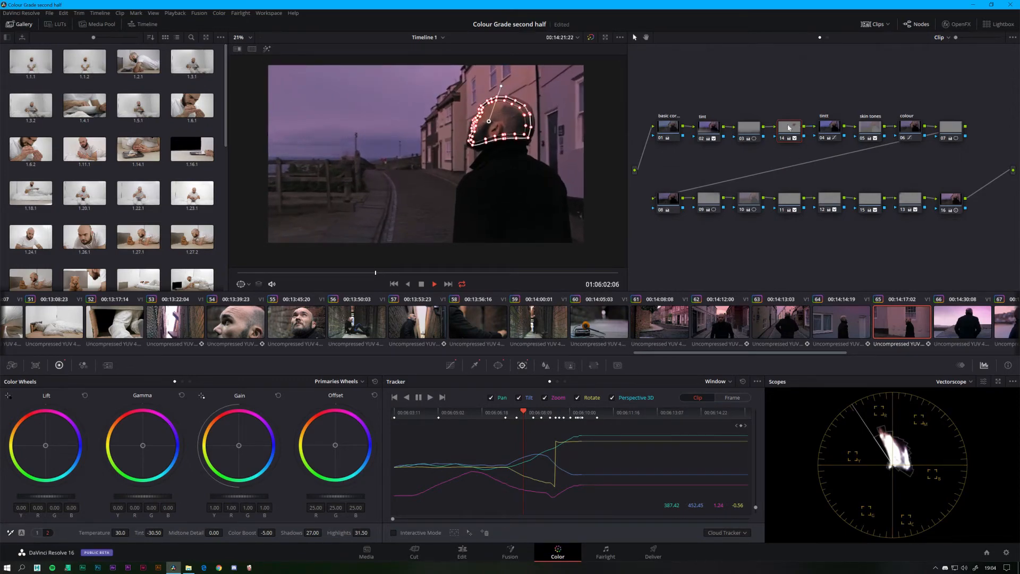
{"action": "left_click", "coordinate": [759, 129]}
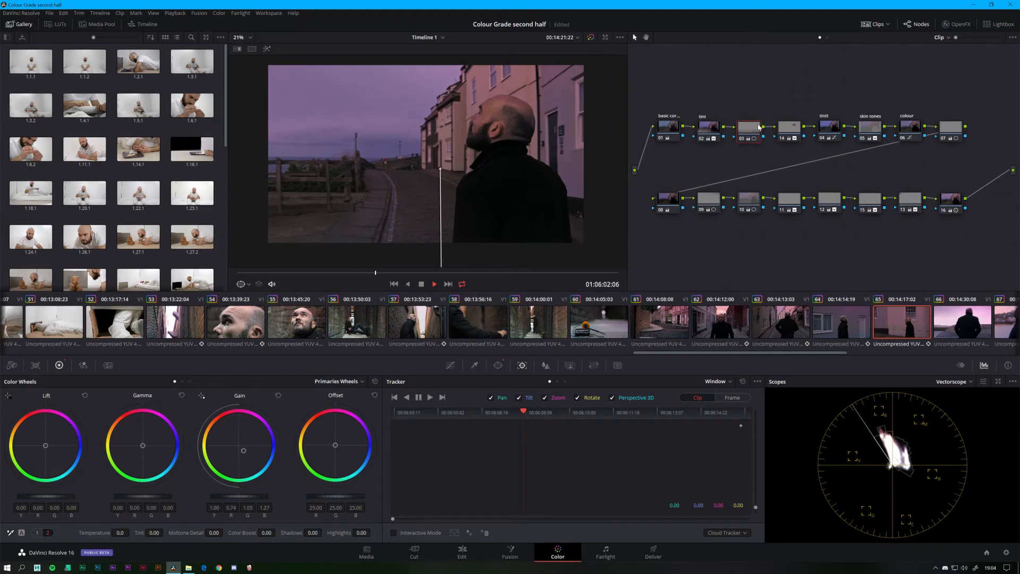
{"action": "left_click", "coordinate": [789, 127]}
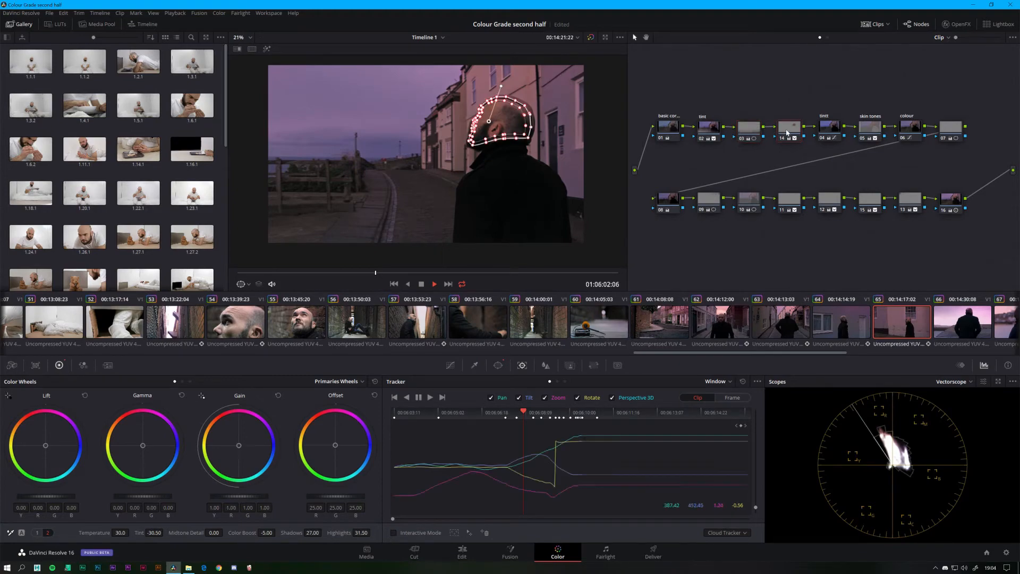
- Try softening node 14's head window with inside softness 0.22 and outside softness 0.54, viewing it without the outline
{"action": "left_click", "coordinate": [498, 365]}
{"action": "left_click_drag", "start_coordinate": [698, 486], "coordinate": [755, 486]}
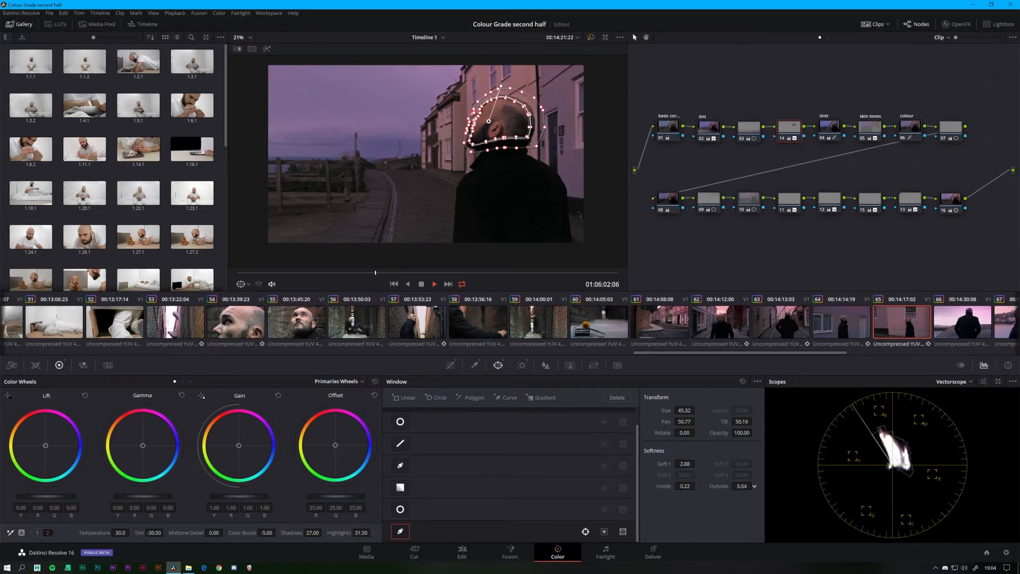
{"action": "left_click", "coordinate": [666, 136]}
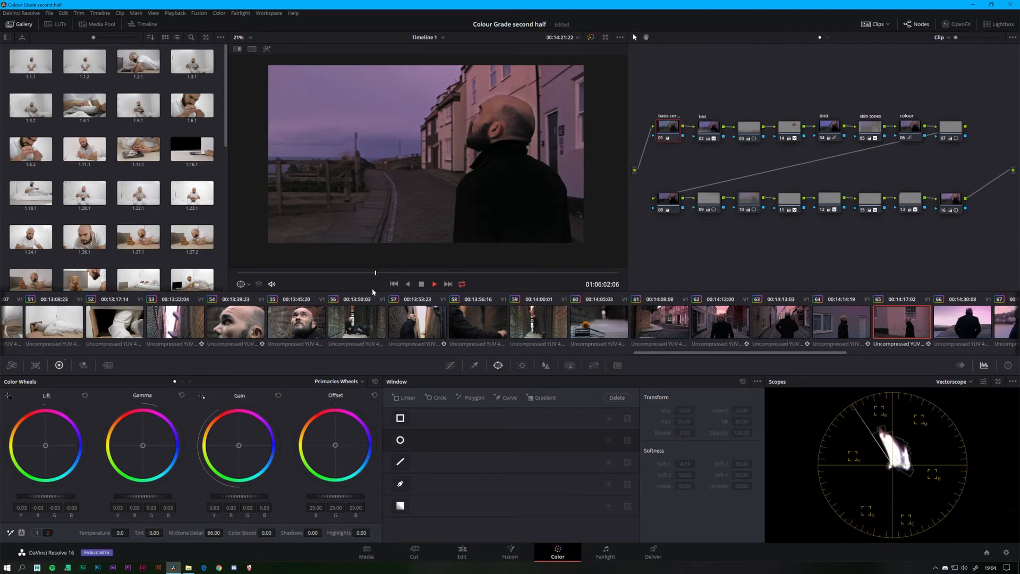
- At 01:06:02:21, set the outside softness of node 14's head window to 0.10
{"action": "left_click_drag", "start_coordinate": [346, 274], "coordinate": [395, 284]}
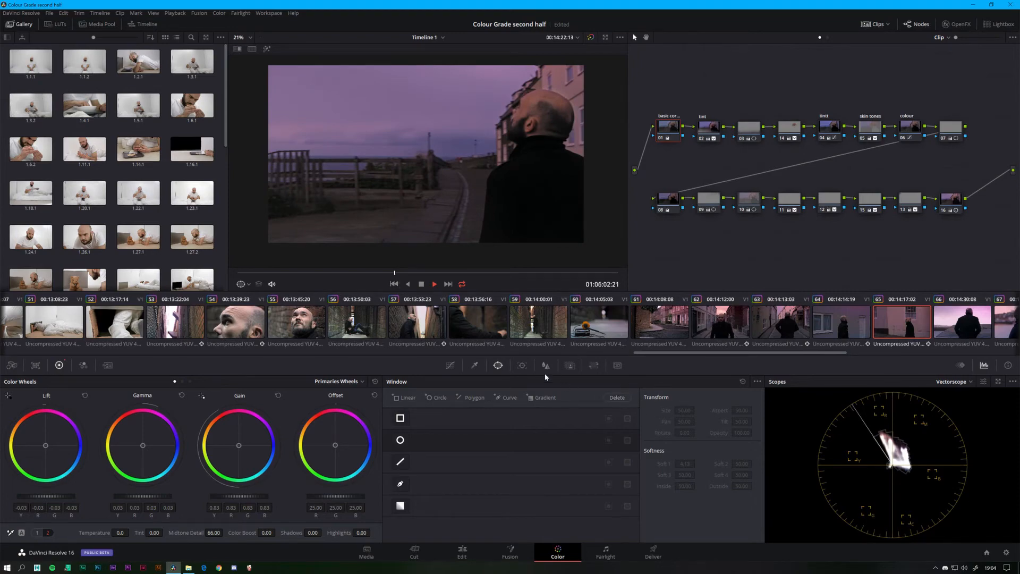
{"action": "key", "text": "alt+shift+apostrophe"}
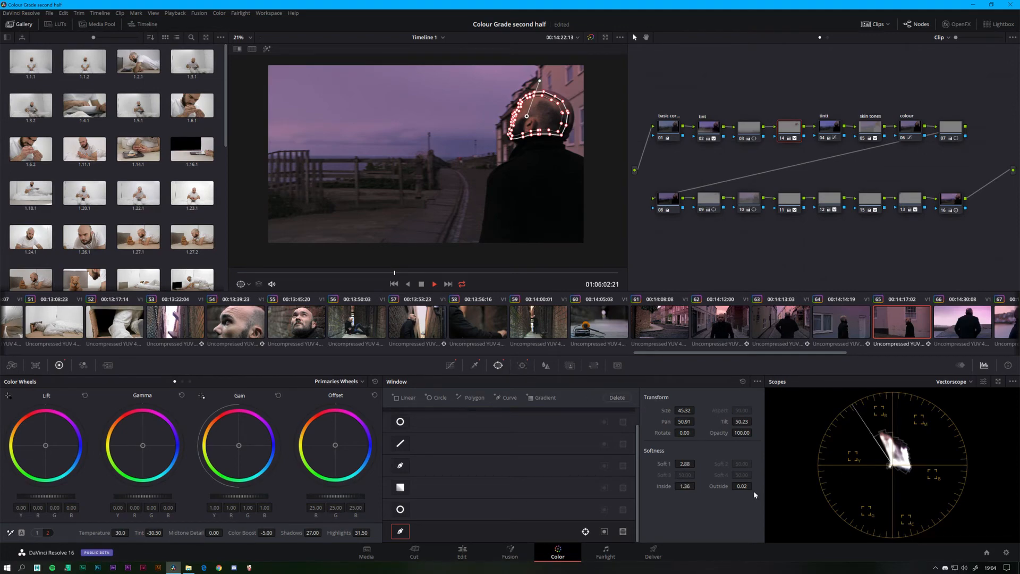
{"action": "left_click_drag", "start_coordinate": [742, 486], "coordinate": [754, 486]}
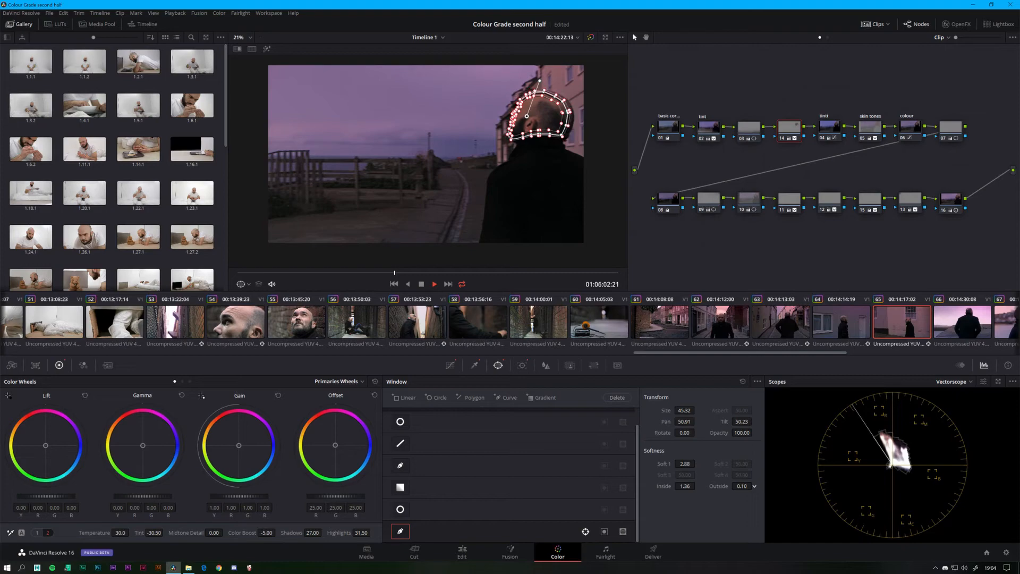
- Highlight node 14's isolated area while scrubbing through clip 65, and compare it with the normal picture at 01:05:59:20
{"action": "left_click", "coordinate": [267, 53]}
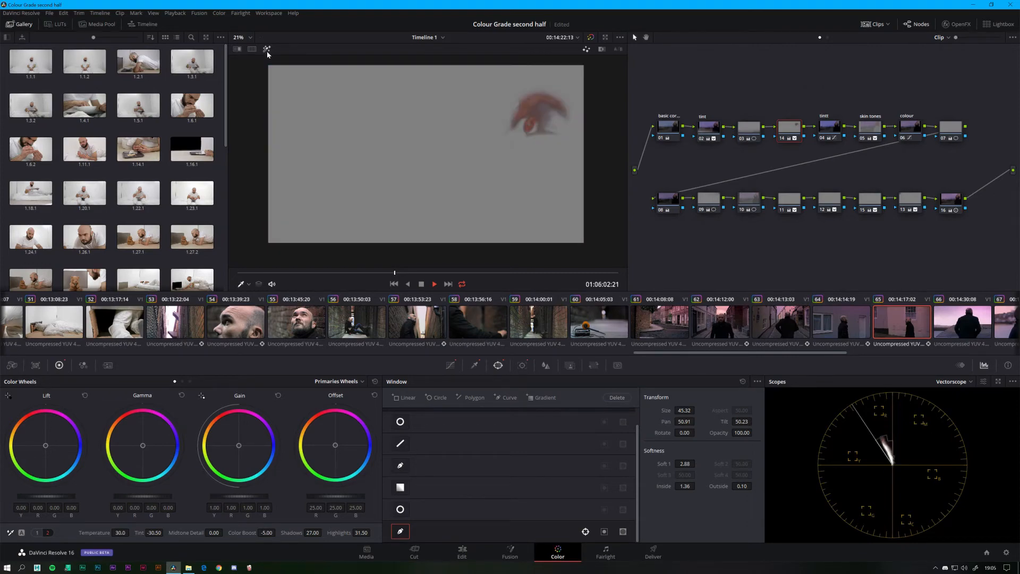
{"action": "left_click_drag", "start_coordinate": [407, 277], "coordinate": [565, 273]}
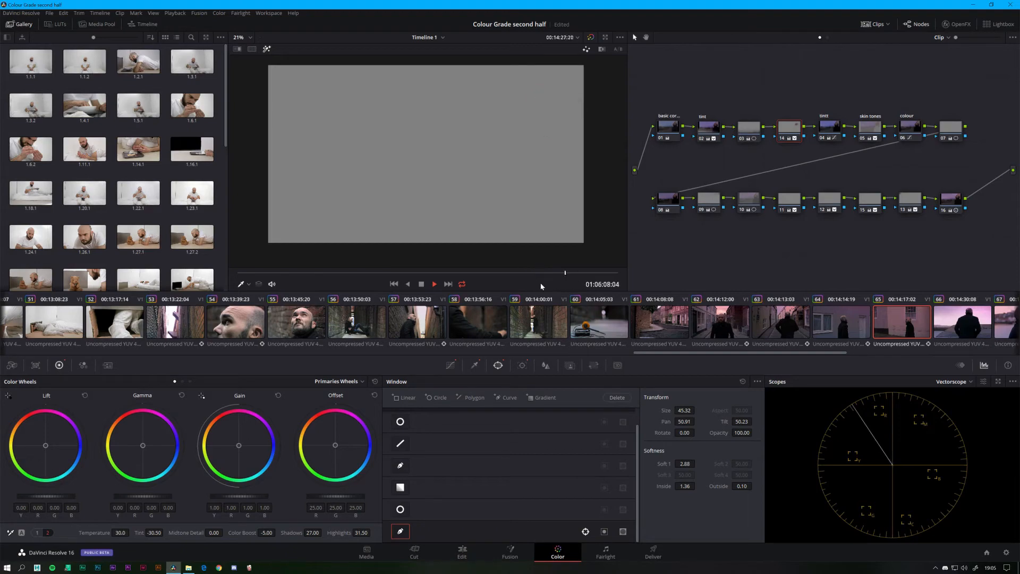
{"action": "left_click_drag", "start_coordinate": [382, 287], "coordinate": [237, 292]}
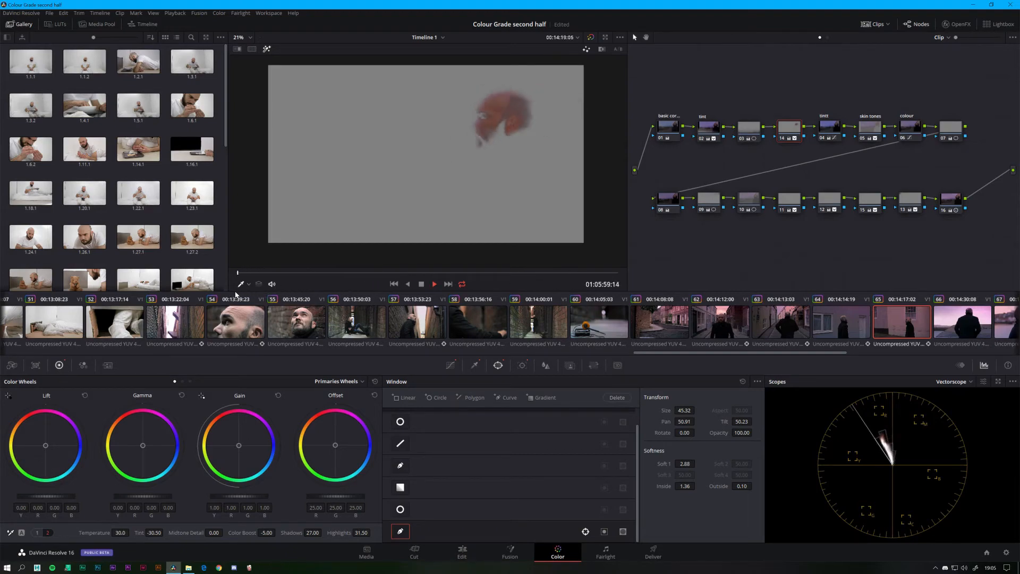
{"action": "left_click", "coordinate": [267, 49]}
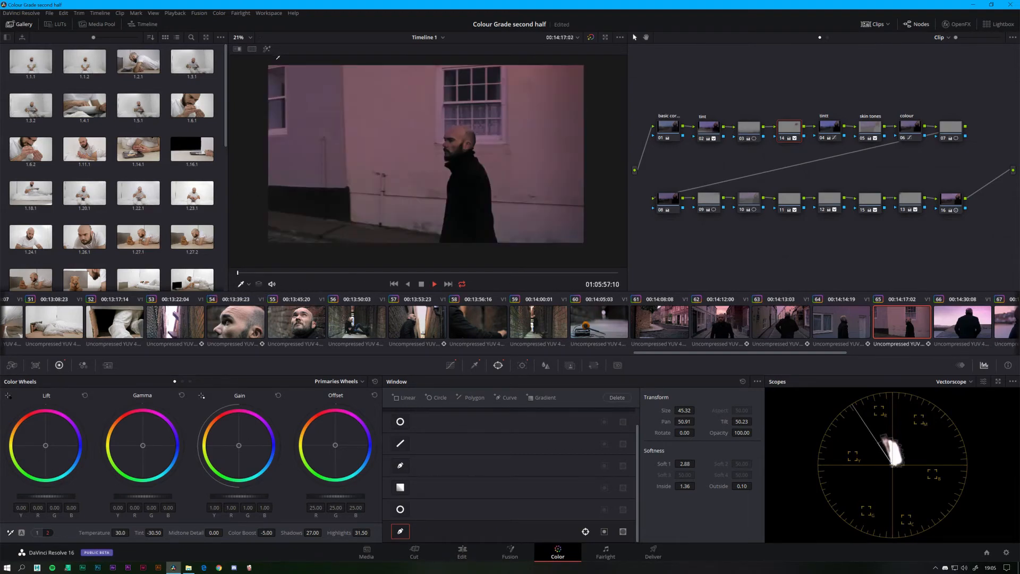
{"action": "left_click_drag", "start_coordinate": [276, 276], "coordinate": [307, 284]}
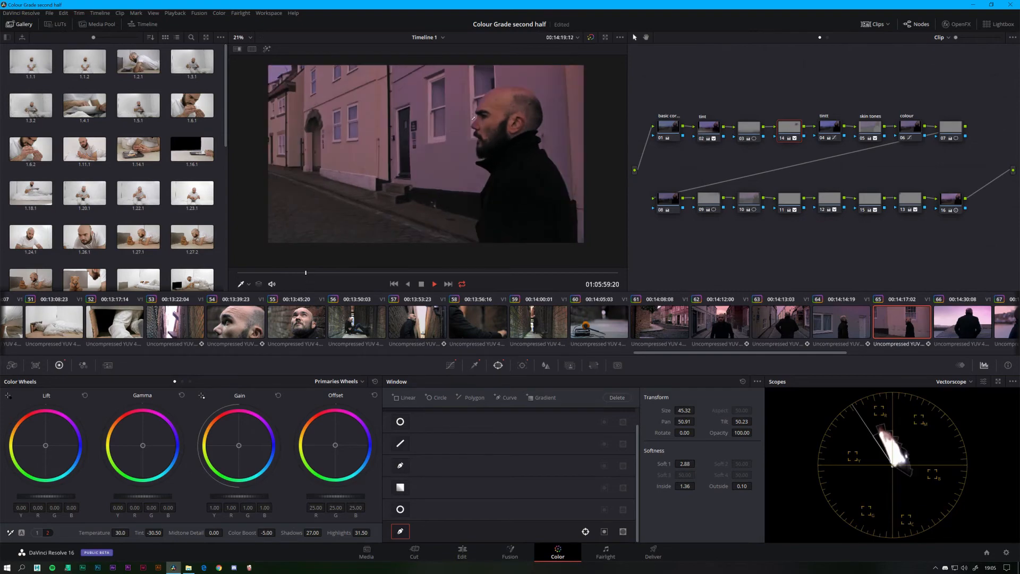
{"action": "scroll", "coordinate": [482, 98], "scroll_direction": "up", "scroll_amount": 3}
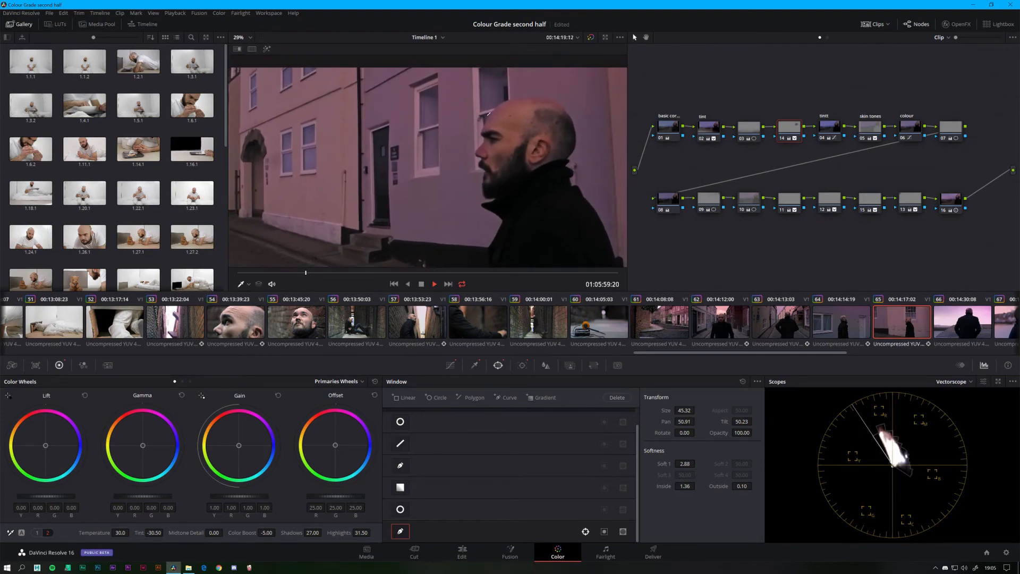
- Scrub clip 65 forward to 01:06:08:08, where the man stands facing the sea and sunset sky
{"action": "left_click_drag", "start_coordinate": [311, 277], "coordinate": [556, 282]}
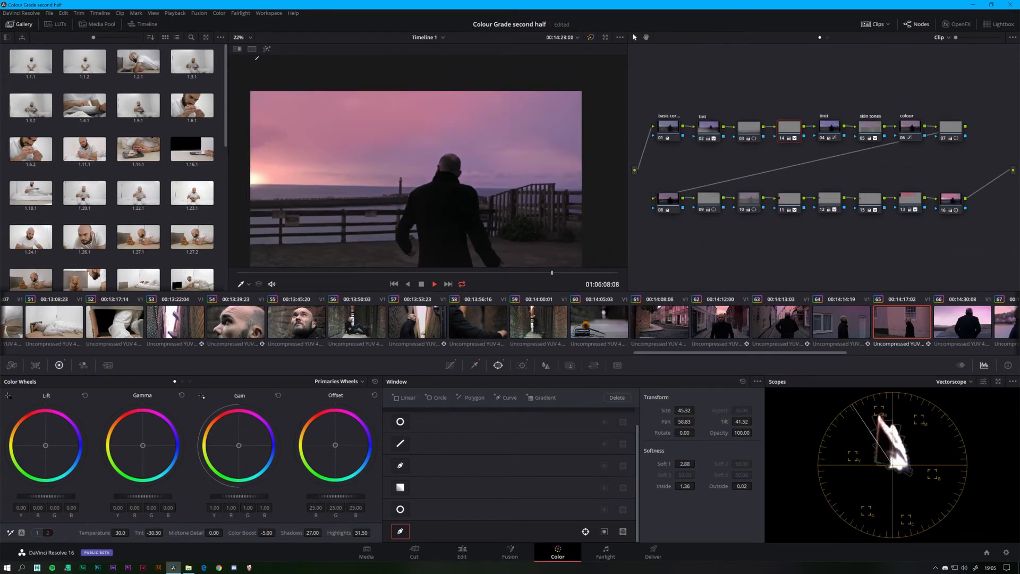
{"action": "scroll", "coordinate": [394, 152], "scroll_direction": "down", "scroll_amount": 1}
- Open clip 74 with the hands holding the wooden spoon, and compare its graded picture with the ungraded original
{"action": "scroll", "coordinate": [737, 333], "scroll_direction": "down", "scroll_amount": 10}
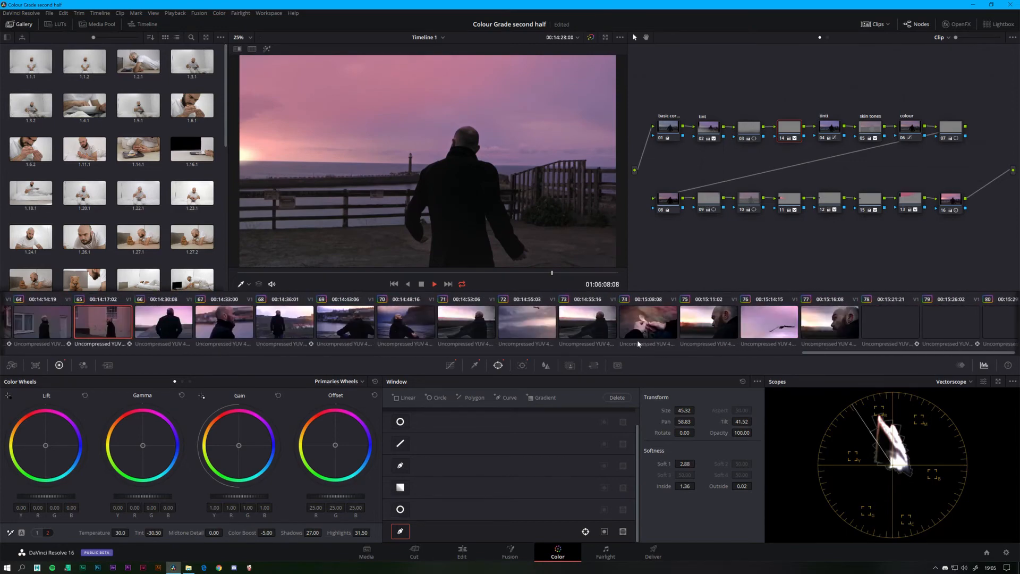
{"action": "left_click", "coordinate": [640, 323]}
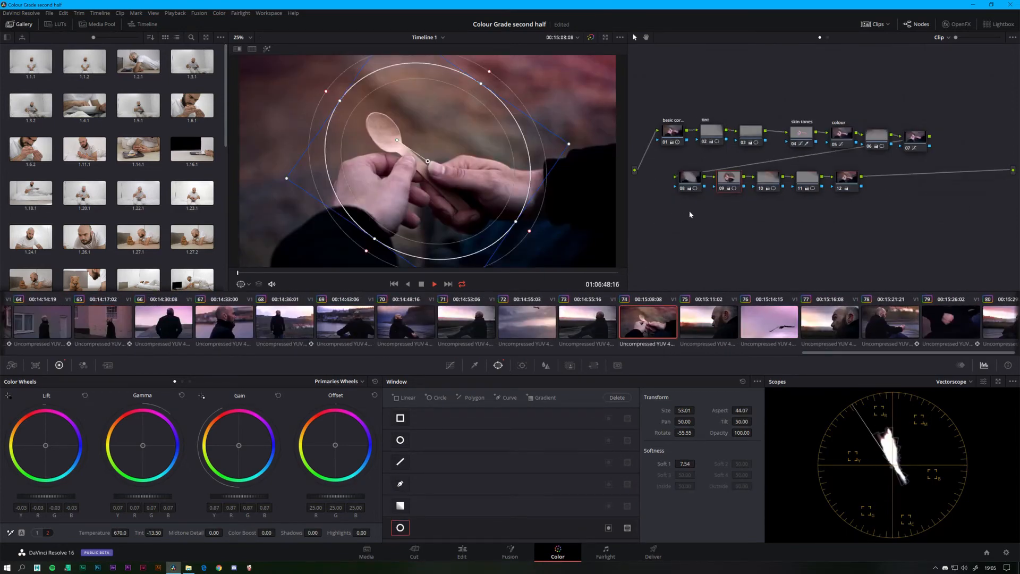
{"action": "scroll", "coordinate": [479, 199], "scroll_direction": "down", "scroll_amount": 2}
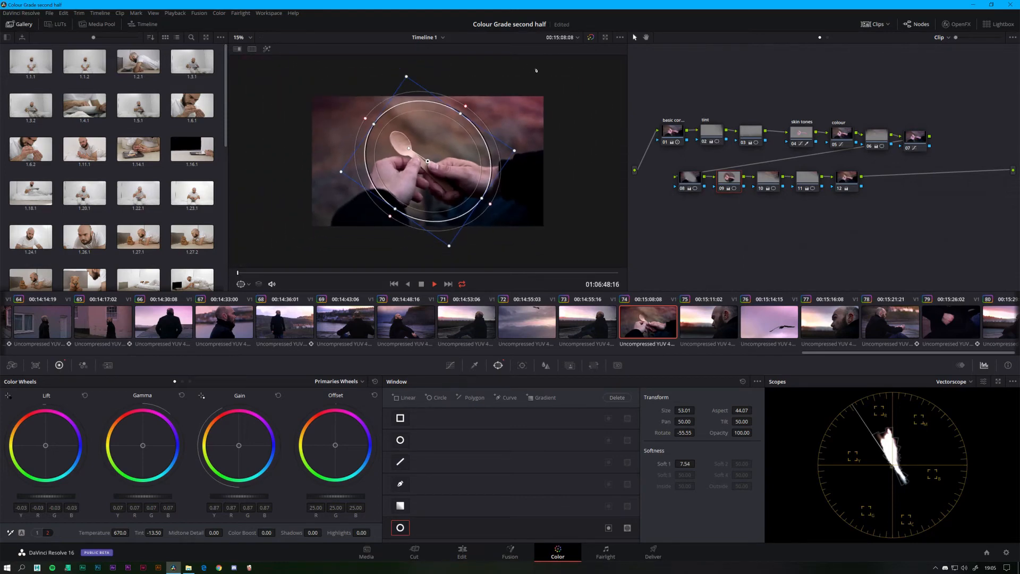
{"action": "key", "text": "shift+d"}
{"action": "key", "text": "shift+d"}
{"action": "key", "text": "shift+d"}
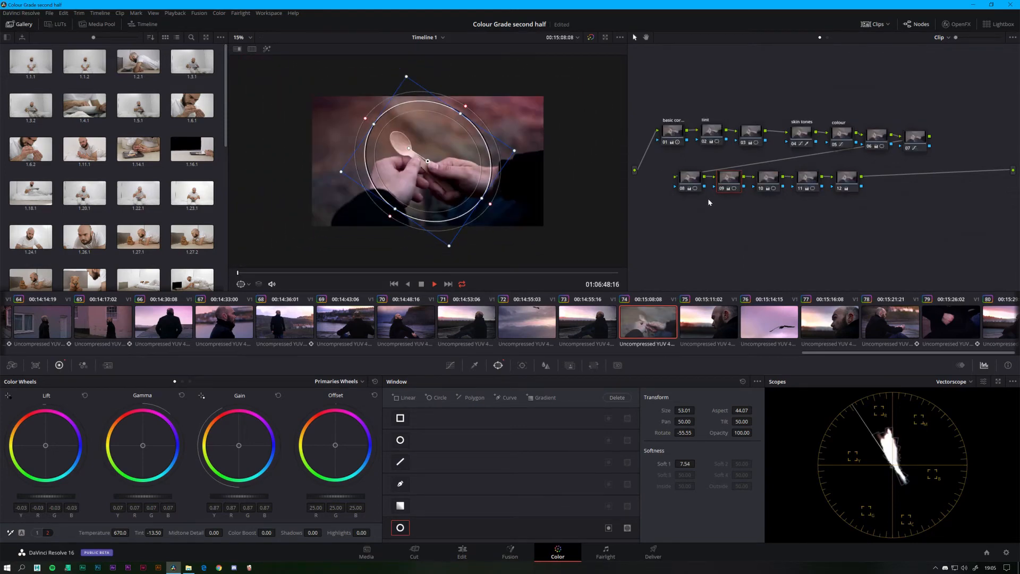
{"action": "key", "text": "shift+d"}
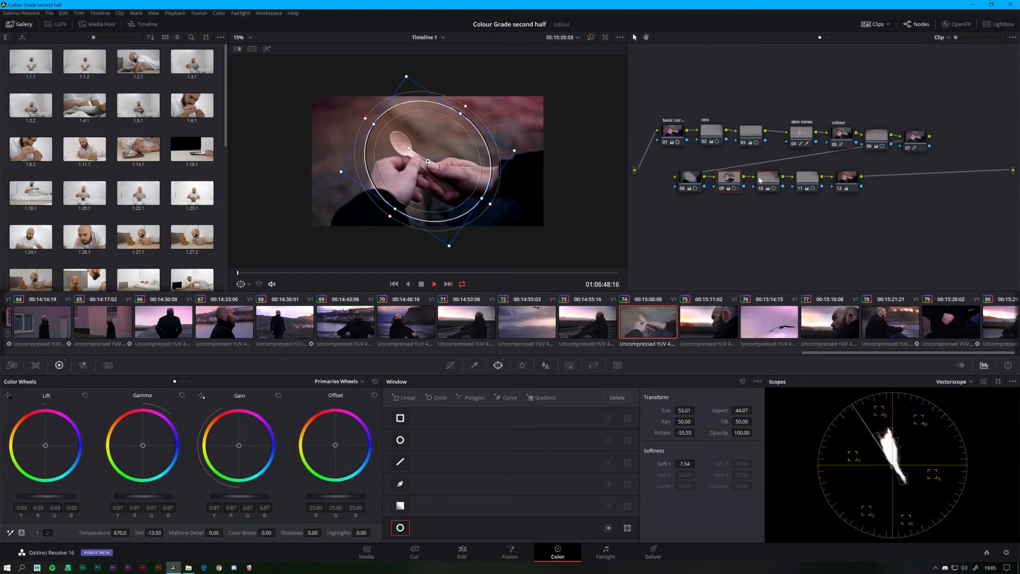
- Go through nodes 10, 11 and 12 of clip 74 to inspect the end of its node tree
{"action": "left_click", "coordinate": [767, 179]}
{"action": "left_click", "coordinate": [805, 181]}
{"action": "left_click", "coordinate": [841, 179]}
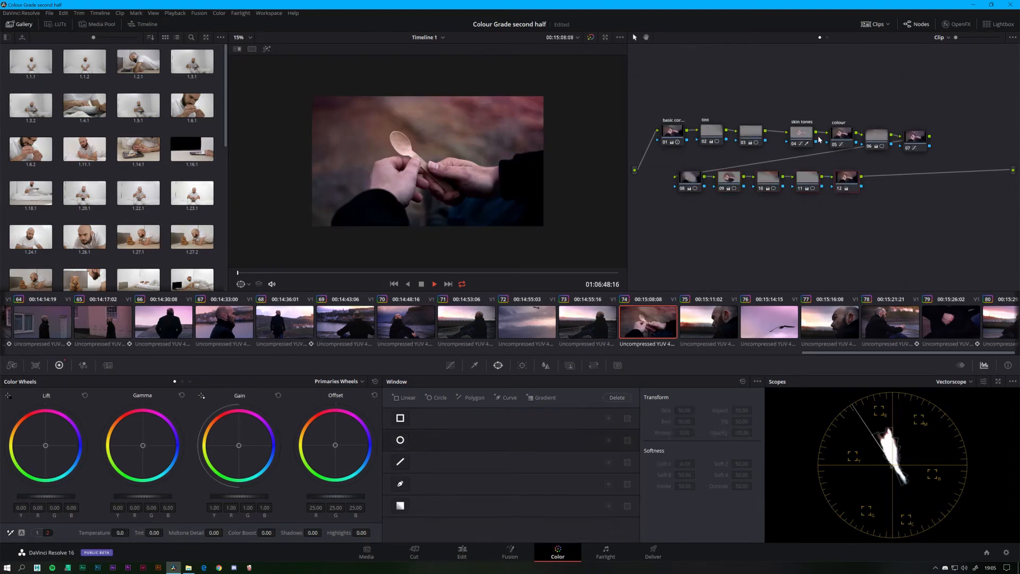
- View the node tree of clip 73, and switch to clip 80 at the end of the seated-man shots
{"action": "left_click", "coordinate": [585, 326]}
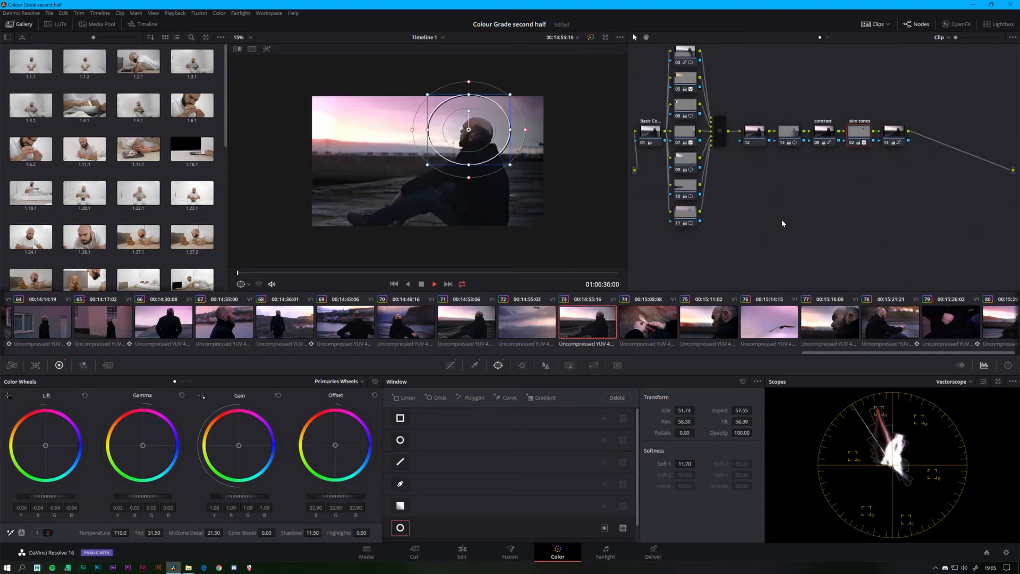
{"action": "scroll", "coordinate": [830, 326], "scroll_direction": "down", "scroll_amount": 1}
{"action": "left_click", "coordinate": [980, 325]}
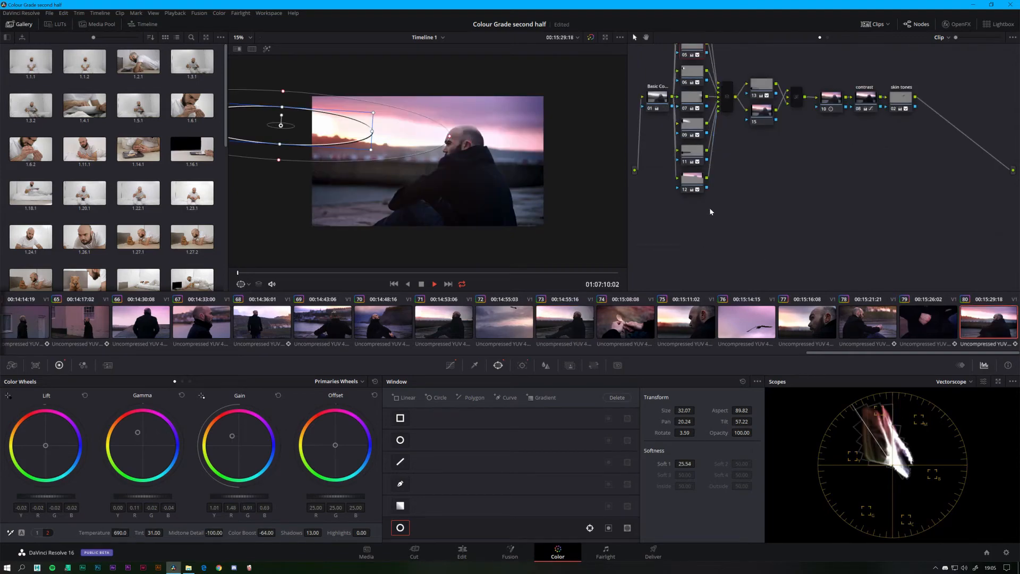
- Disable all nodes in clip 80, with its full node tree in view
{"action": "left_click_drag", "start_coordinate": [709, 208], "coordinate": [764, 244]}
{"action": "scroll", "coordinate": [786, 246], "scroll_direction": "up", "scroll_amount": 2}
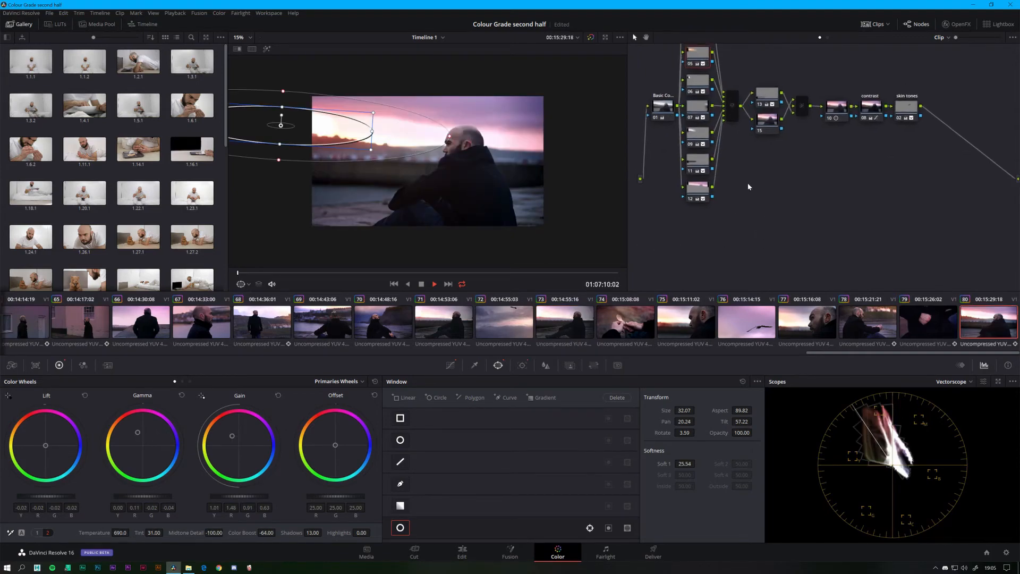
{"action": "key", "text": "alt+d"}
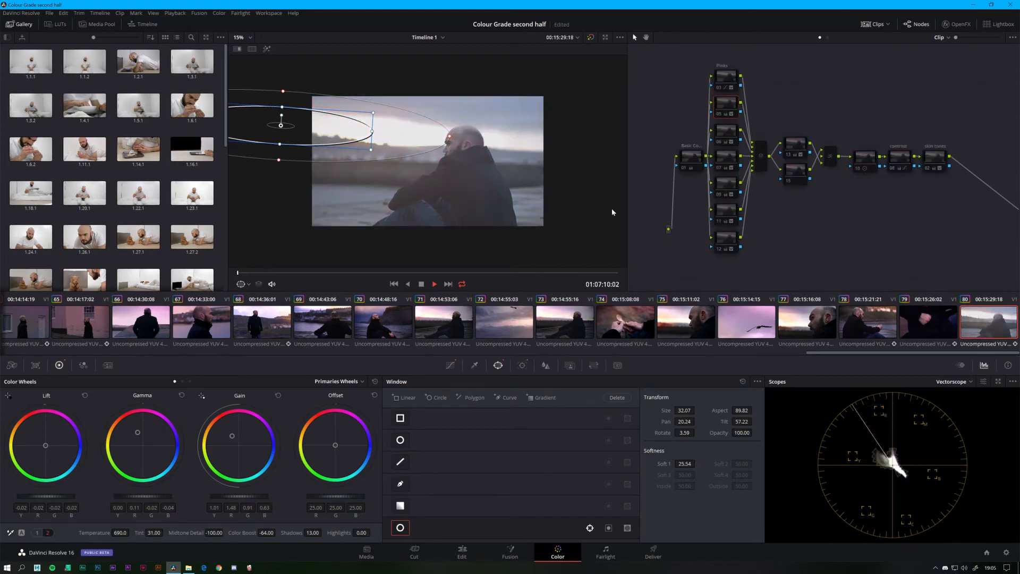
- Switch clip 80's node 01, the Pinks node 03, and nodes 05 and 06 back on one by one
{"action": "left_click", "coordinate": [684, 168]}
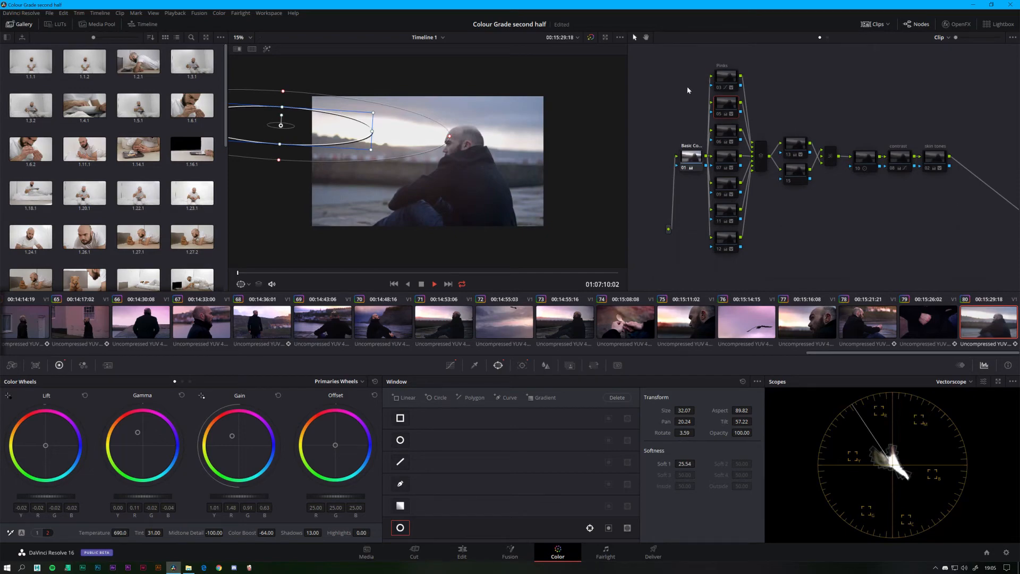
{"action": "left_click", "coordinate": [720, 87]}
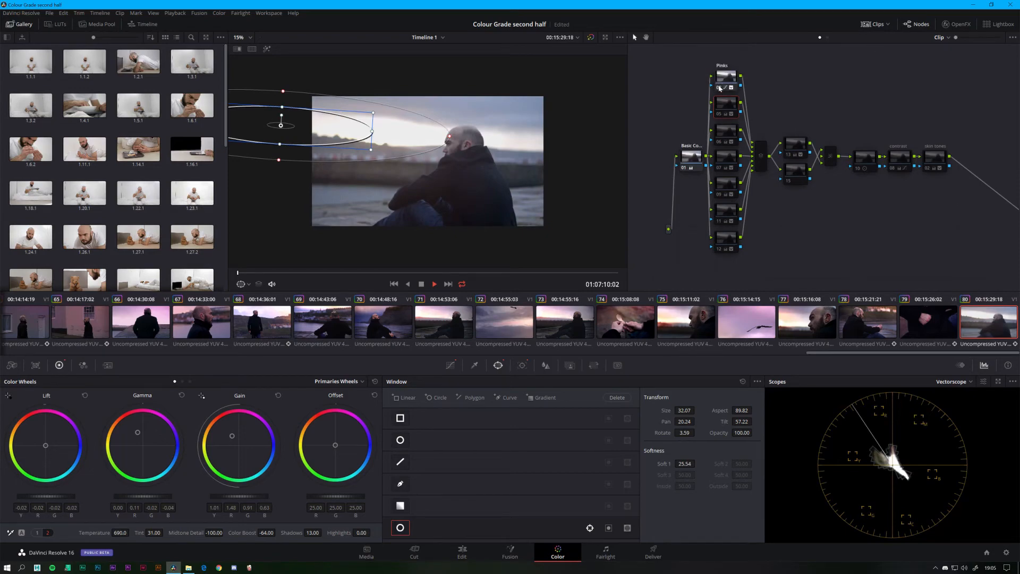
{"action": "left_click", "coordinate": [718, 115]}
{"action": "left_click", "coordinate": [719, 131]}
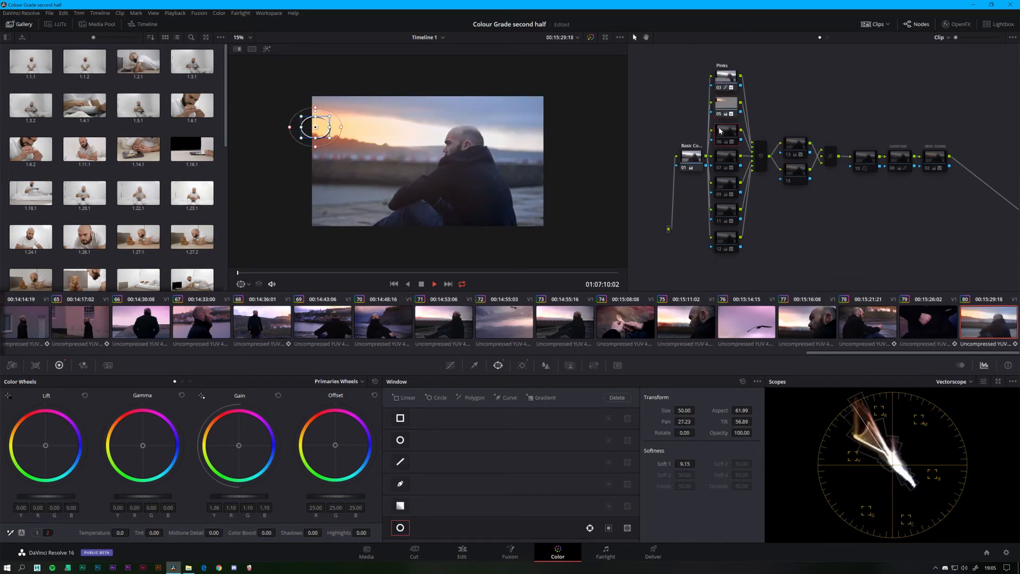
- Re-enable the remaining parallel nodes 07, 09, 11 and 12 in clip 80
{"action": "left_click", "coordinate": [719, 168]}
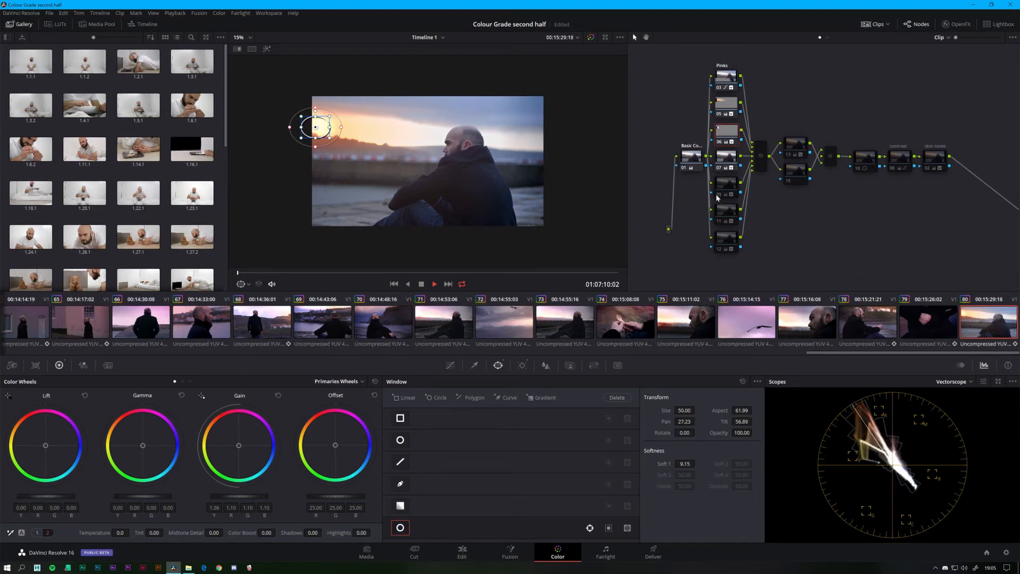
{"action": "left_click", "coordinate": [717, 193]}
{"action": "left_click", "coordinate": [718, 194]}
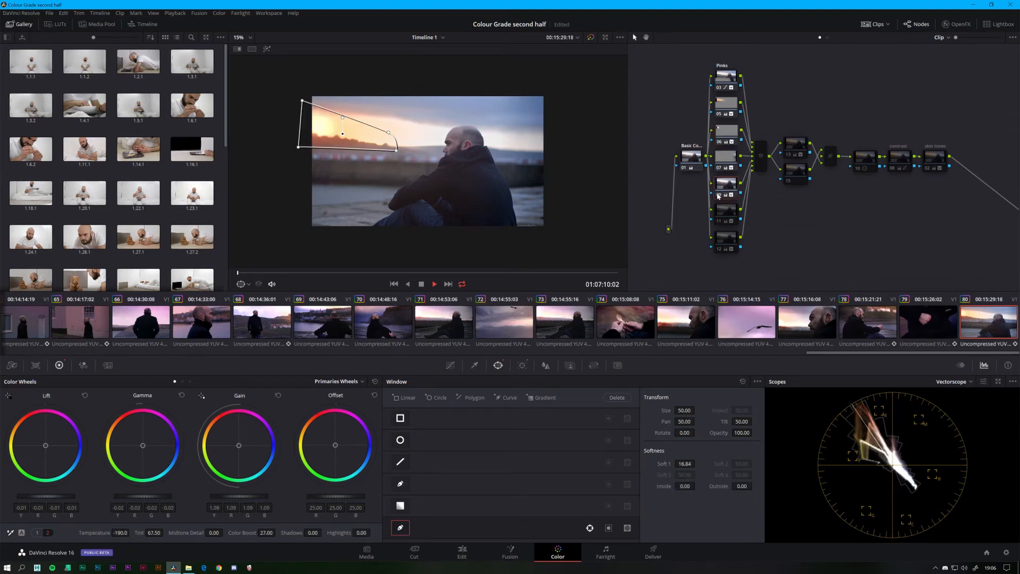
{"action": "left_click", "coordinate": [720, 222]}
{"action": "left_click", "coordinate": [720, 248]}
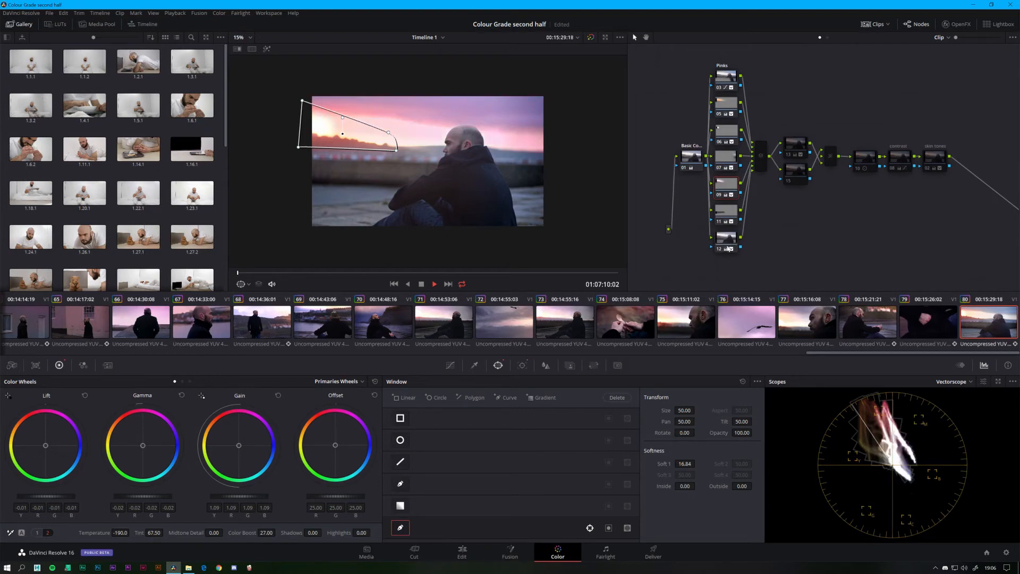
- Re-enable nodes 15 and 13, the second parallel pair in clip 80
{"action": "left_click", "coordinate": [786, 180]}
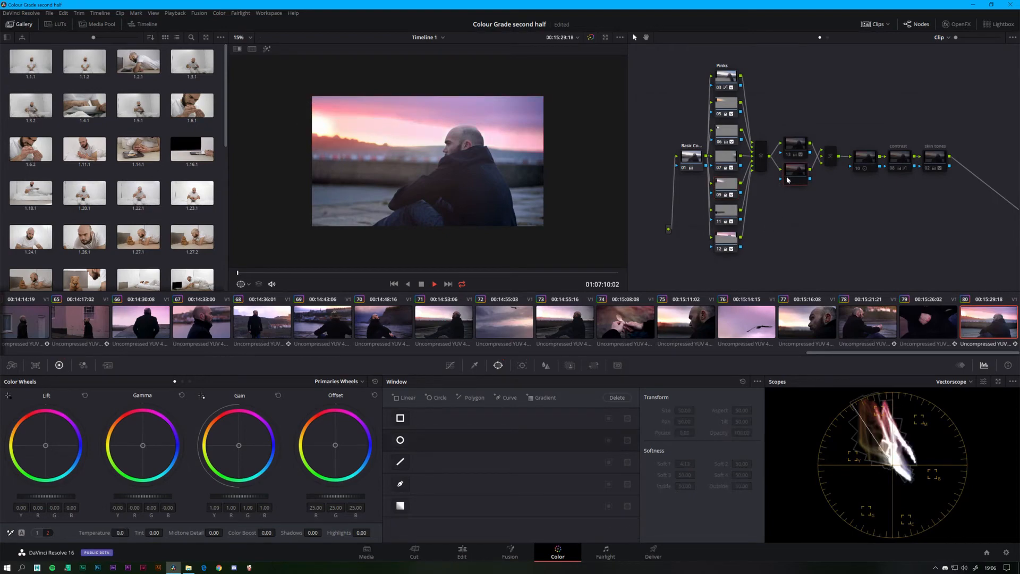
{"action": "left_click", "coordinate": [788, 181]}
{"action": "left_click", "coordinate": [789, 156]}
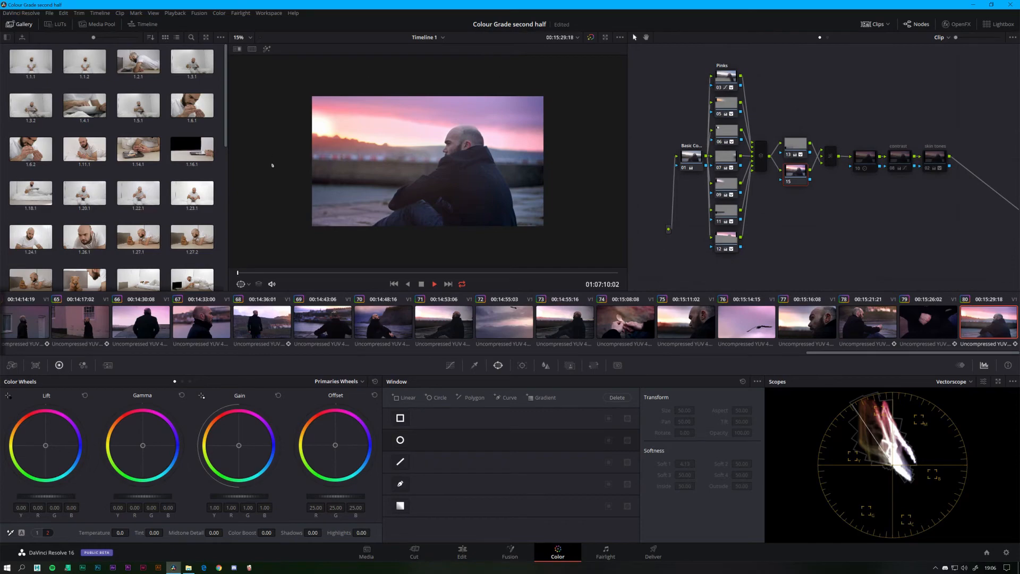
- Re-enable clip 80's skin tones node, node 10 and contrast node, and compare the picture without and with skin tones
{"action": "left_click", "coordinate": [929, 171]}
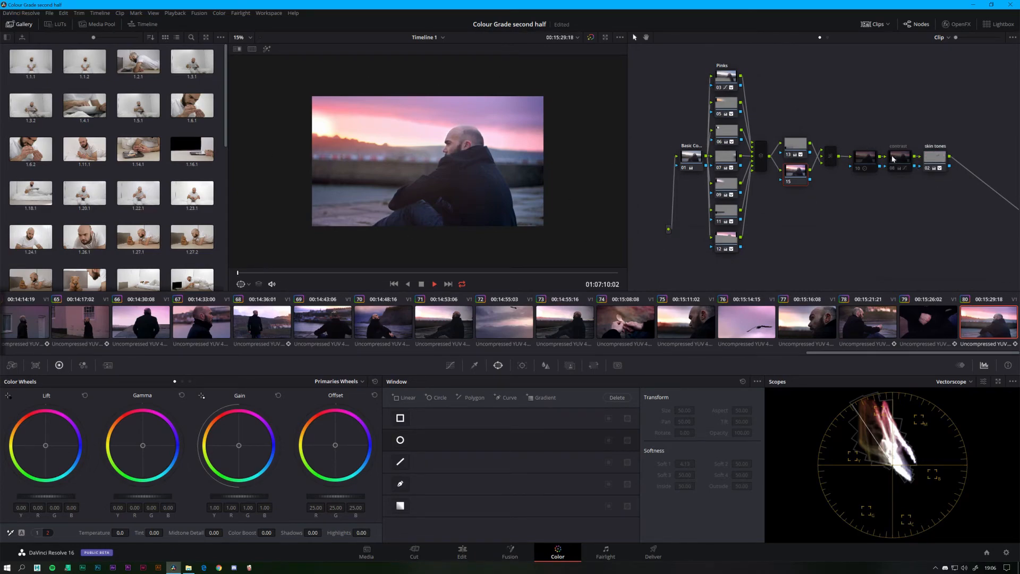
{"action": "left_click", "coordinate": [857, 168]}
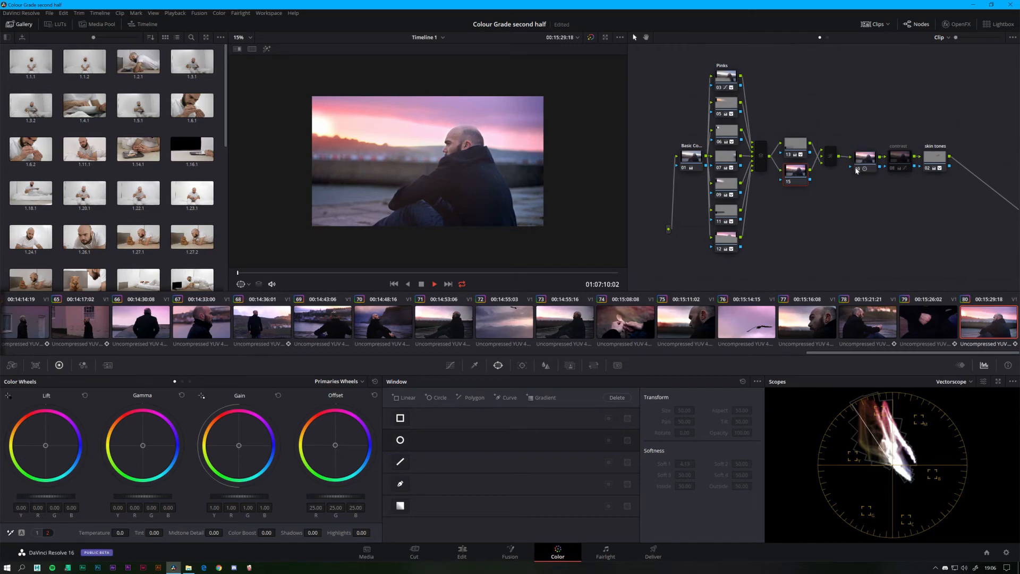
{"action": "left_click", "coordinate": [896, 170]}
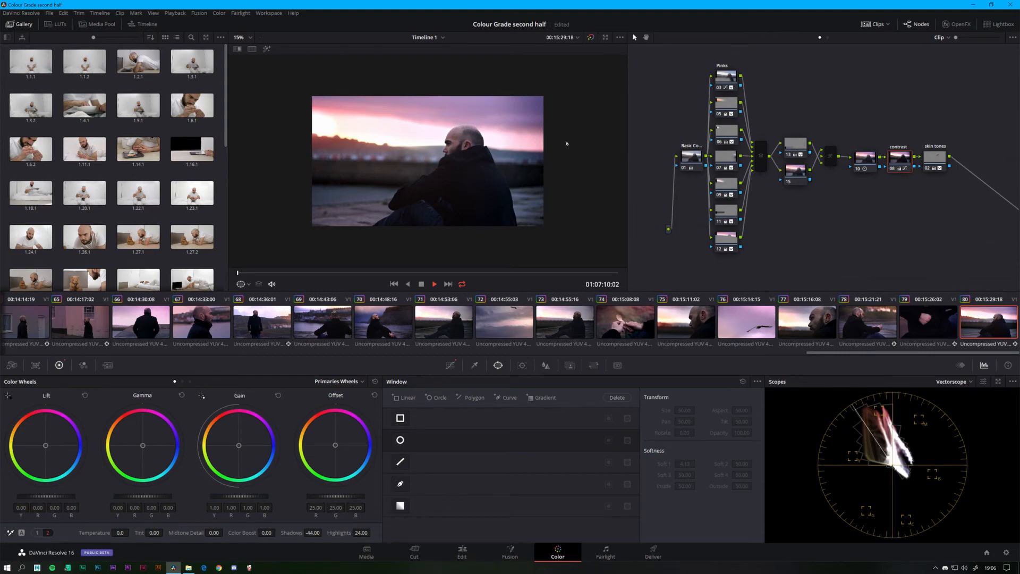
{"action": "left_click", "coordinate": [925, 169]}
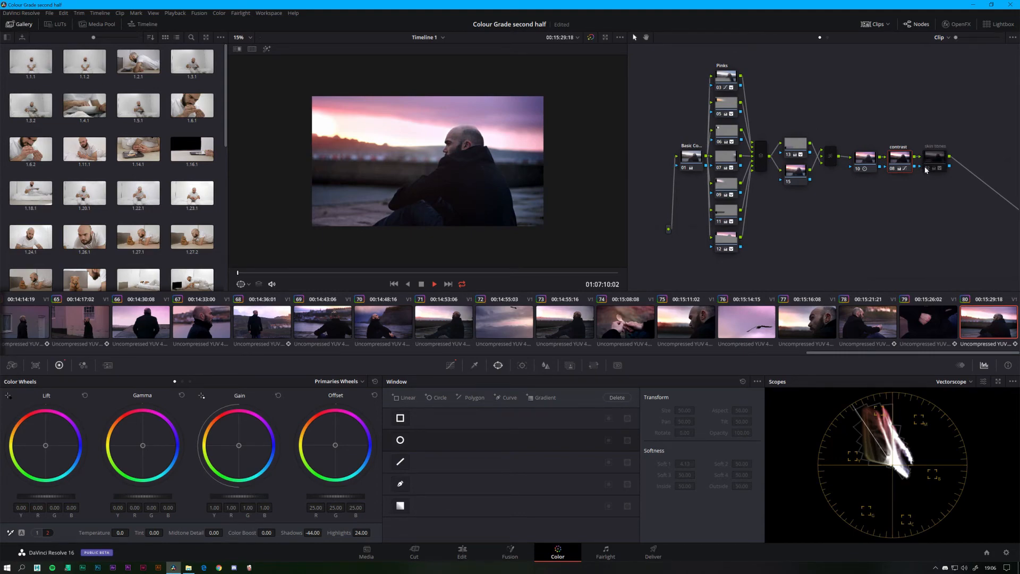
{"action": "left_click", "coordinate": [925, 168]}
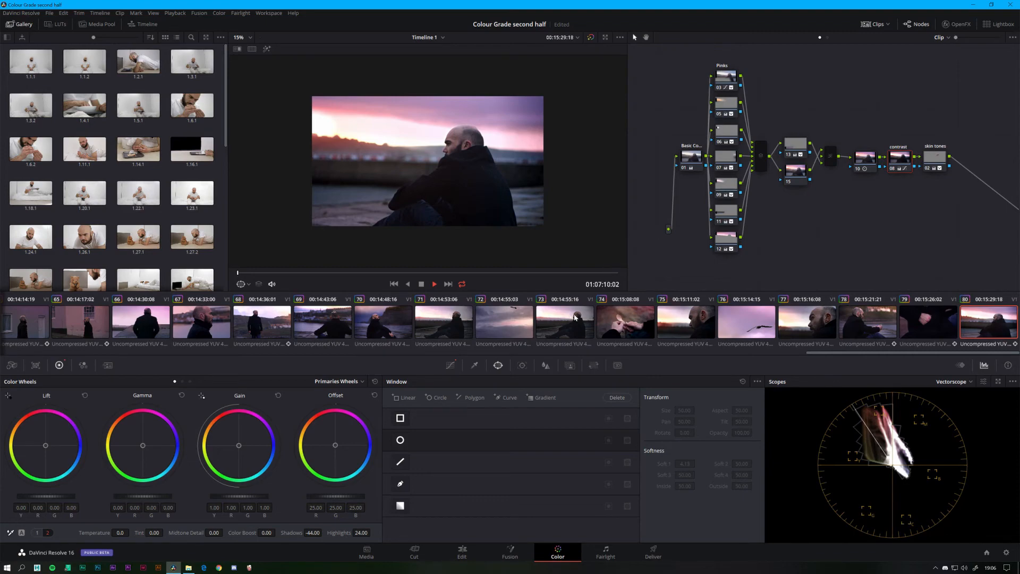
- Open clip 70 and compare the seated man's shot with and without its grade
{"action": "left_click", "coordinate": [391, 330]}
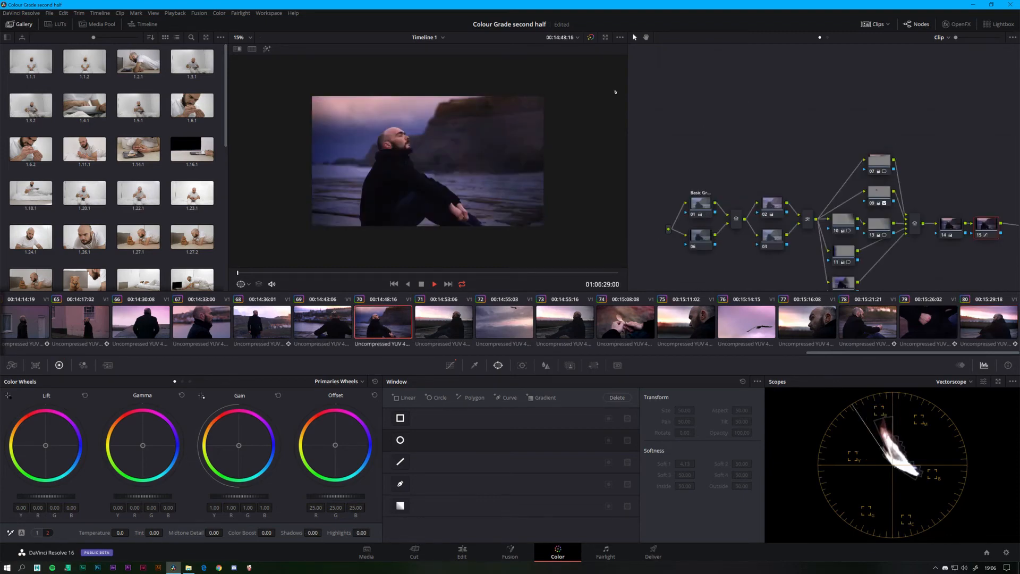
{"action": "left_click", "coordinate": [590, 38]}
{"action": "left_click", "coordinate": [590, 37]}
- Compare clip 68 with and without its grade, and scrub through to 01:06:23:13
{"action": "left_click", "coordinate": [254, 327]}
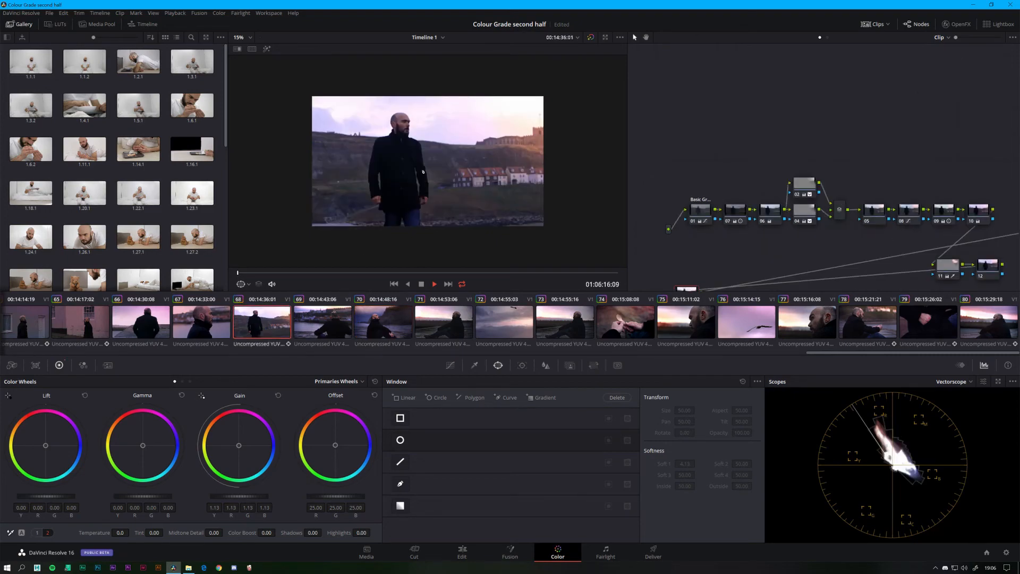
{"action": "left_click", "coordinate": [591, 38]}
{"action": "left_click", "coordinate": [591, 38]}
{"action": "left_click_drag", "start_coordinate": [285, 279], "coordinate": [644, 278]}
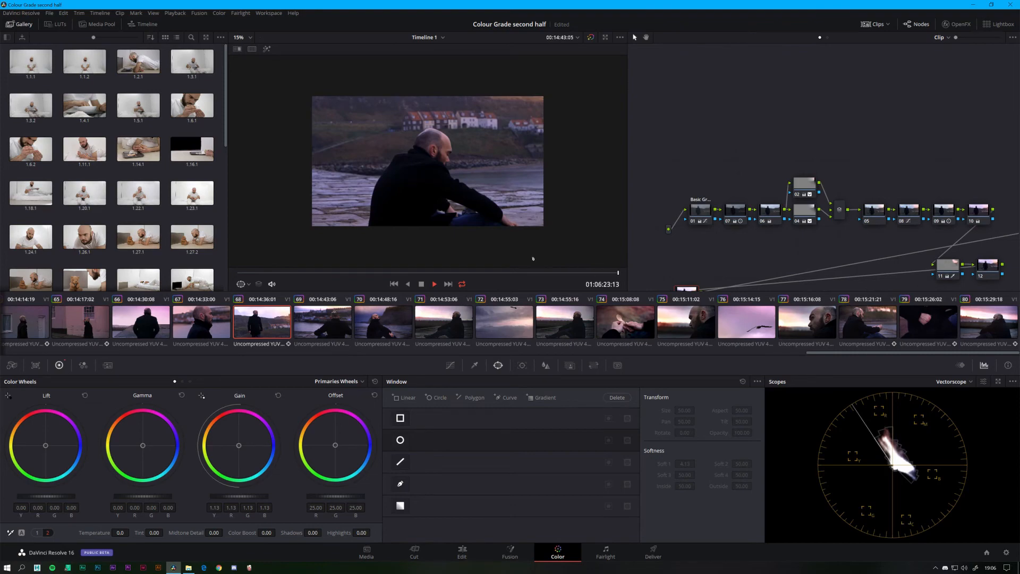
- Open clip 59, the standing man in the brick alley, and compare its graded and ungraded picture
{"action": "scroll", "coordinate": [160, 323], "scroll_direction": "up", "scroll_amount": 7}
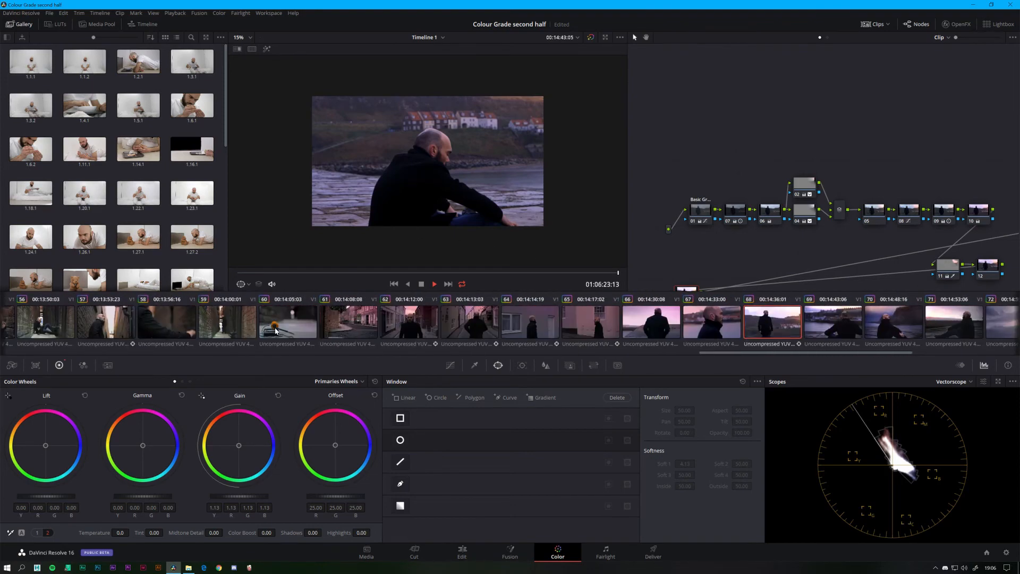
{"action": "left_click", "coordinate": [229, 328]}
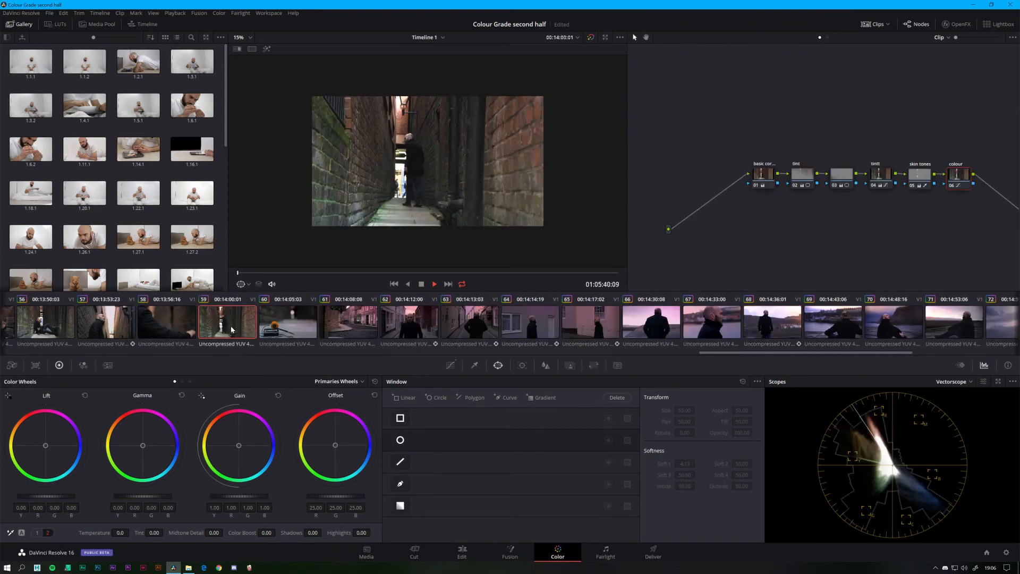
{"action": "left_click", "coordinate": [589, 40]}
{"action": "left_click", "coordinate": [589, 40]}
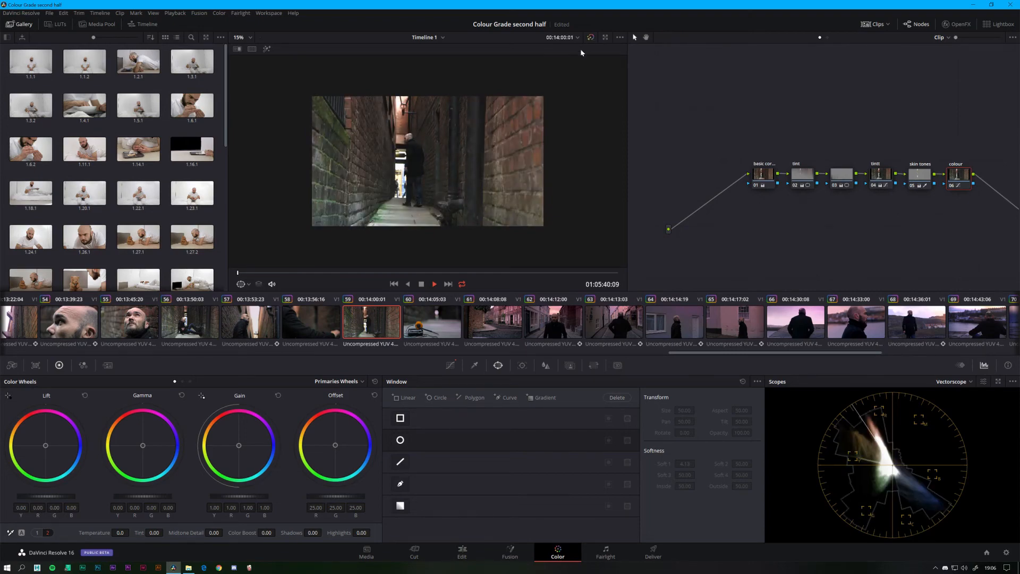
- Pass through clip 58 to clip 57 and compare the man's alley close shot with and without its grade
{"action": "left_click", "coordinate": [300, 329]}
{"action": "left_click", "coordinate": [254, 328]}
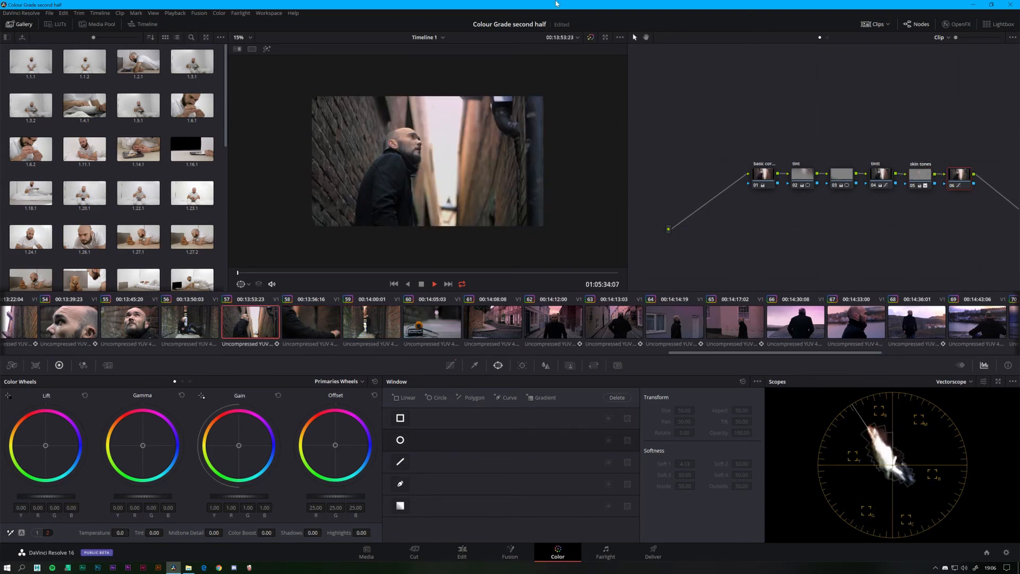
{"action": "left_click", "coordinate": [590, 38]}
{"action": "left_click", "coordinate": [590, 37]}
{"action": "left_click", "coordinate": [590, 37]}
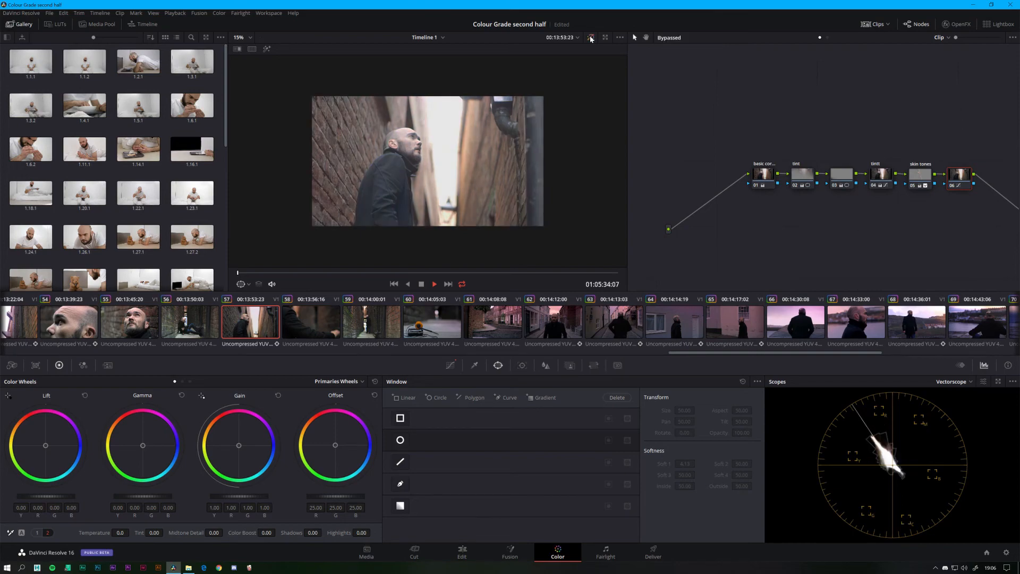
- Compare clip 56, the man sitting in the alley, with and without its grade, and leave the grade on
{"action": "left_click", "coordinate": [191, 321]}
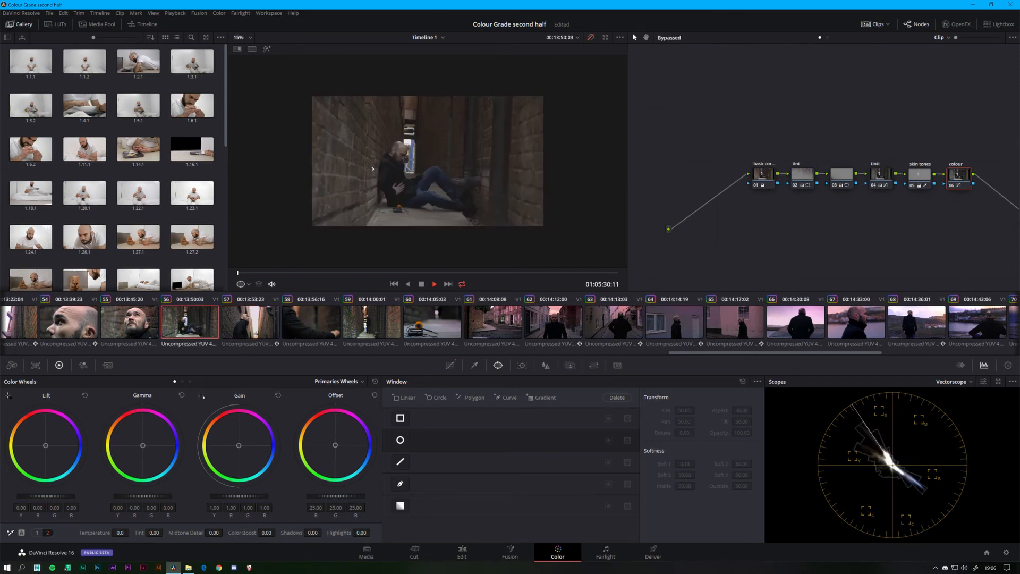
{"action": "left_click", "coordinate": [590, 38]}
{"action": "left_click", "coordinate": [591, 37]}
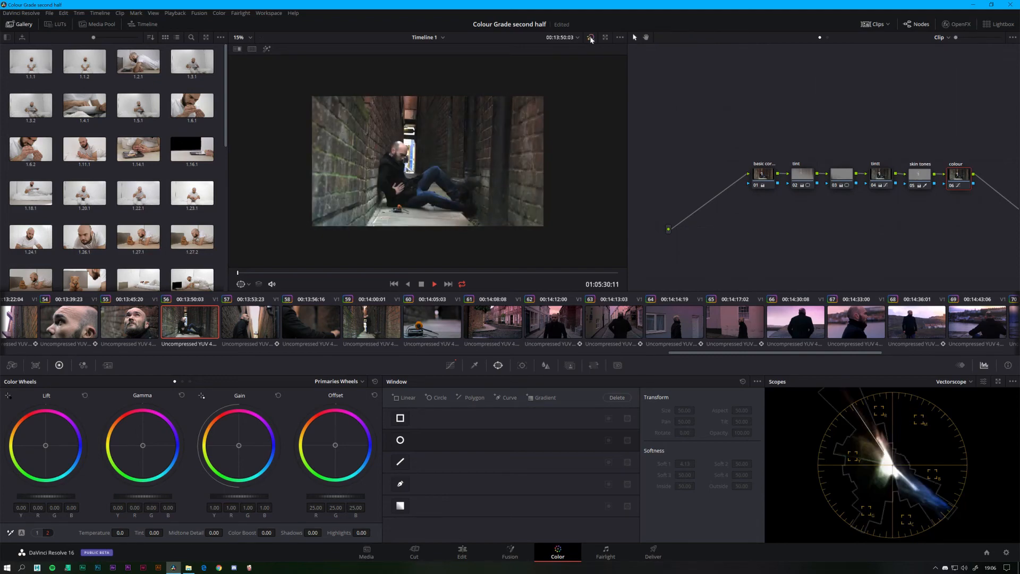
{"action": "left_click", "coordinate": [590, 37]}
{"action": "scroll", "coordinate": [252, 322], "scroll_direction": "down", "scroll_amount": 3}
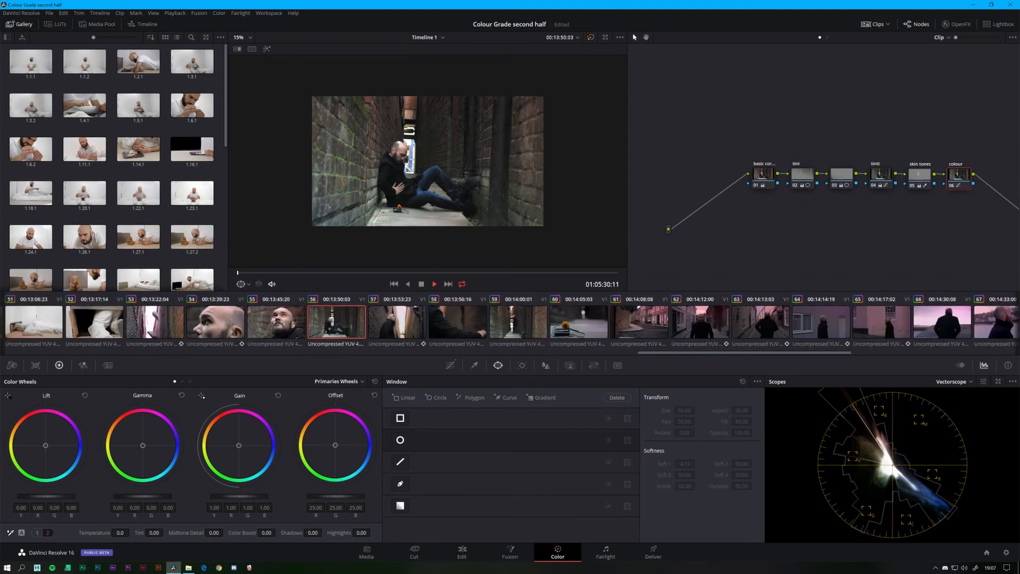
- Pass through clips 55 and 57 to clip 53, the brick alley shot, and scrub it to 01:05:17:19
{"action": "left_click", "coordinate": [276, 321]}
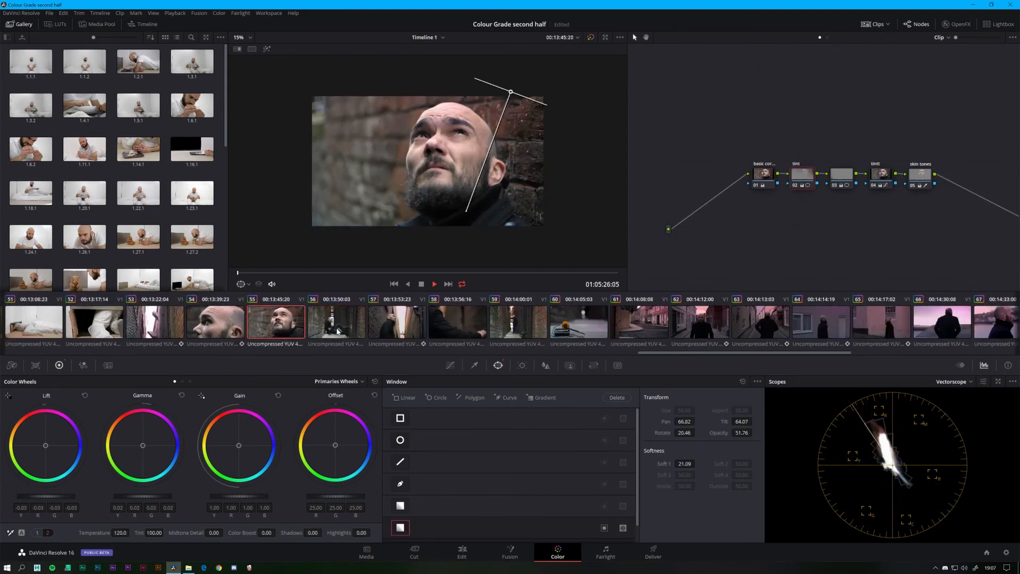
{"action": "left_click", "coordinate": [396, 319]}
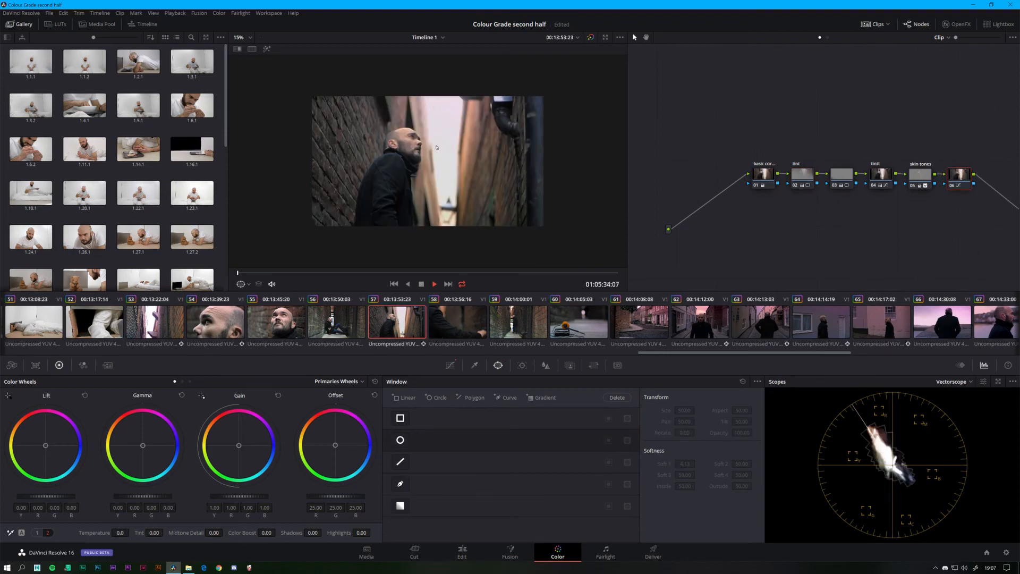
{"action": "left_click", "coordinate": [140, 325]}
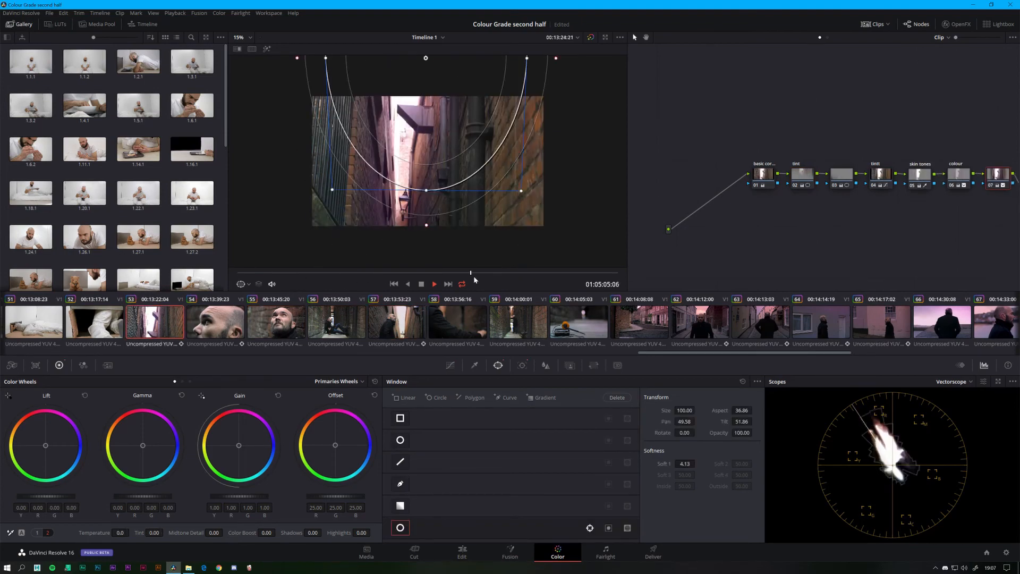
{"action": "mouse_move", "coordinate": [473, 273]}
{"action": "left_mouse_down"}
{"action": "mouse_move", "coordinate": [493, 275]}
{"action": "mouse_move", "coordinate": [471, 278]}
{"action": "left_mouse_up"}
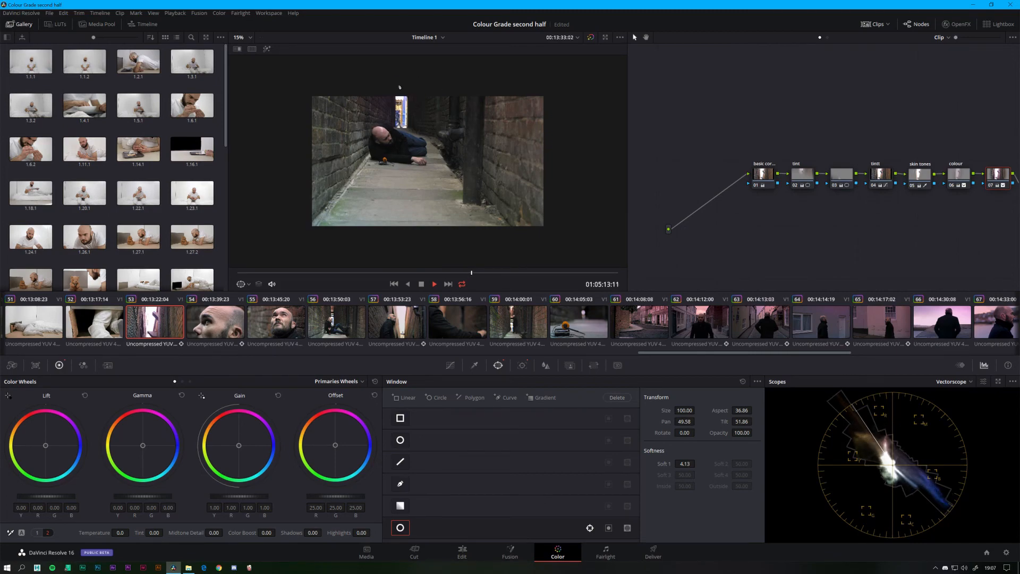
{"action": "left_click_drag", "start_coordinate": [485, 272], "coordinate": [564, 273]}
- Go back to clip 39 and step through the white-room clips up to clip 44, the man holding the wooden stack
{"action": "scroll", "coordinate": [219, 317], "scroll_direction": "down", "scroll_amount": 10}
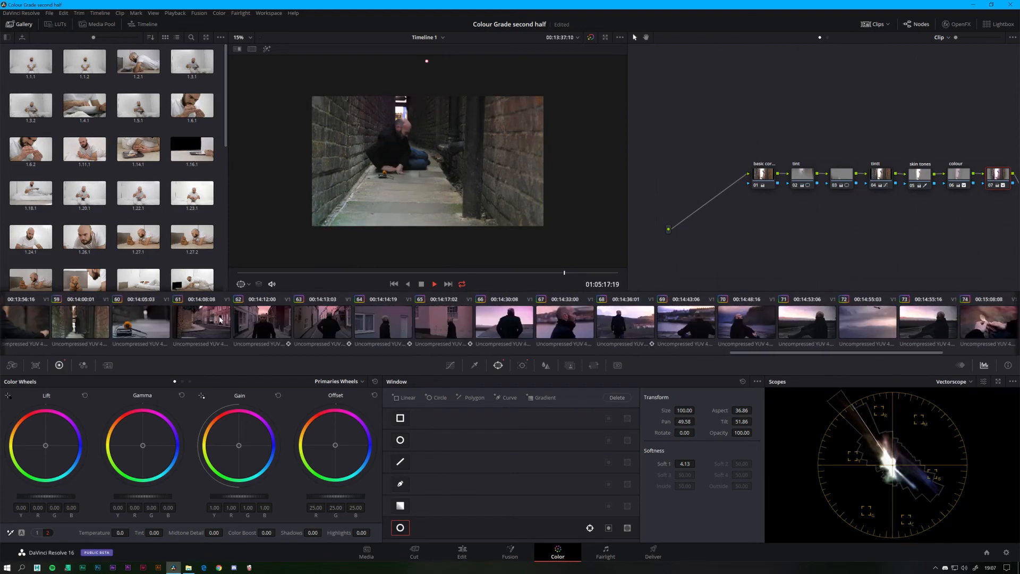
{"action": "scroll", "coordinate": [220, 318], "scroll_direction": "up", "scroll_amount": 20}
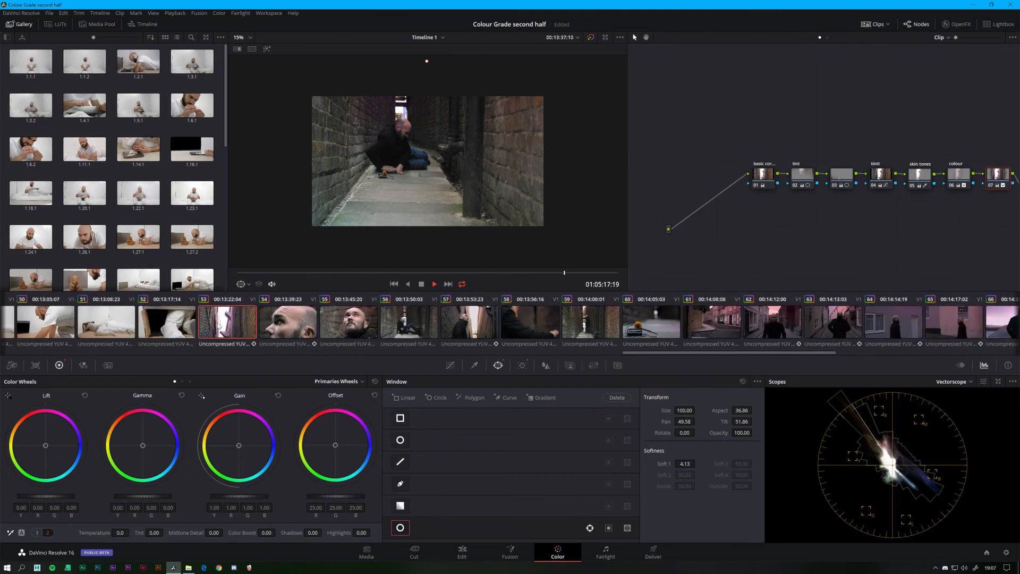
{"action": "left_click", "coordinate": [250, 321]}
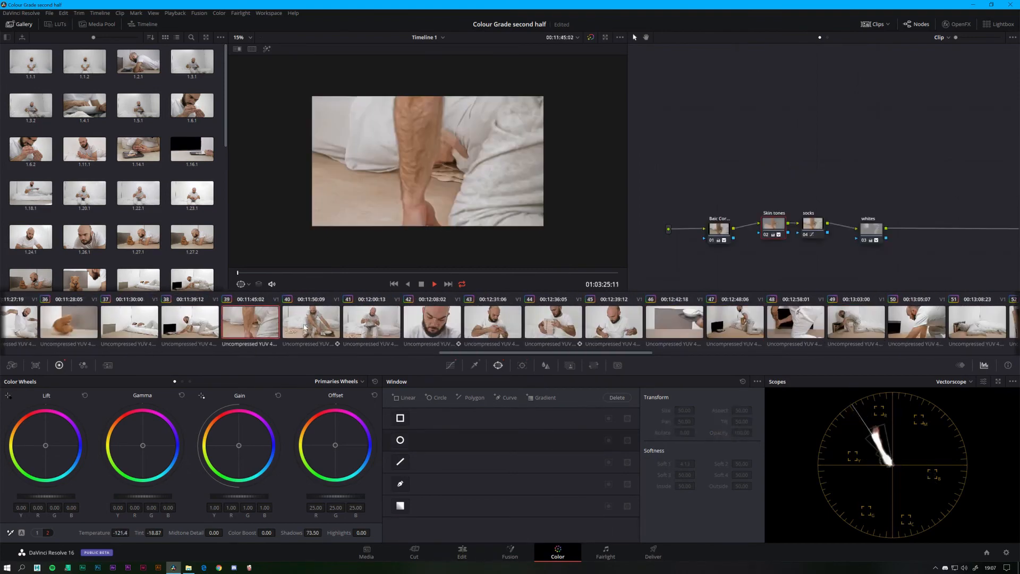
{"action": "left_click", "coordinate": [304, 326]}
{"action": "left_click", "coordinate": [361, 326]}
{"action": "left_click", "coordinate": [439, 329]}
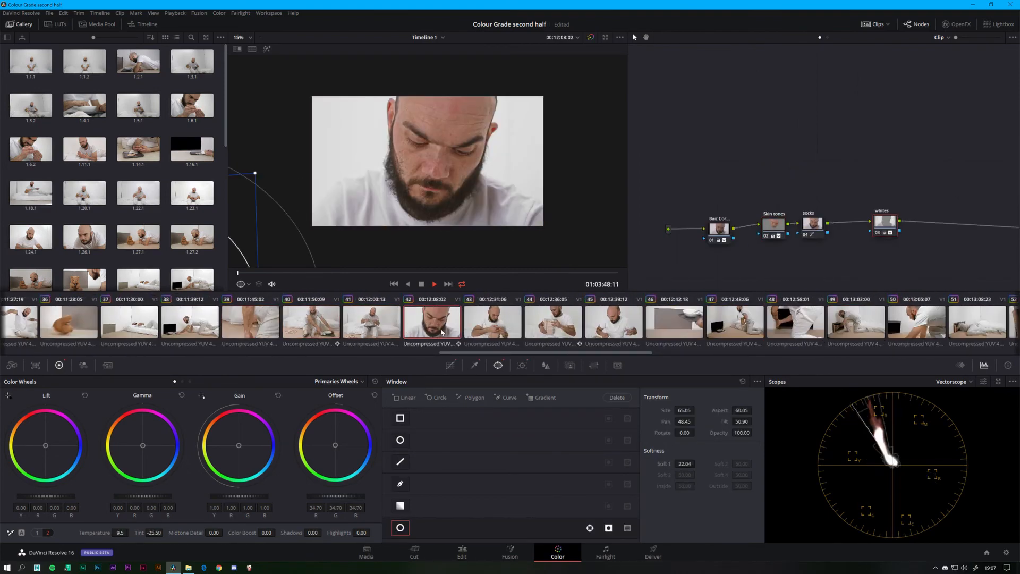
{"action": "left_click", "coordinate": [466, 337]}
{"action": "left_click", "coordinate": [535, 326]}
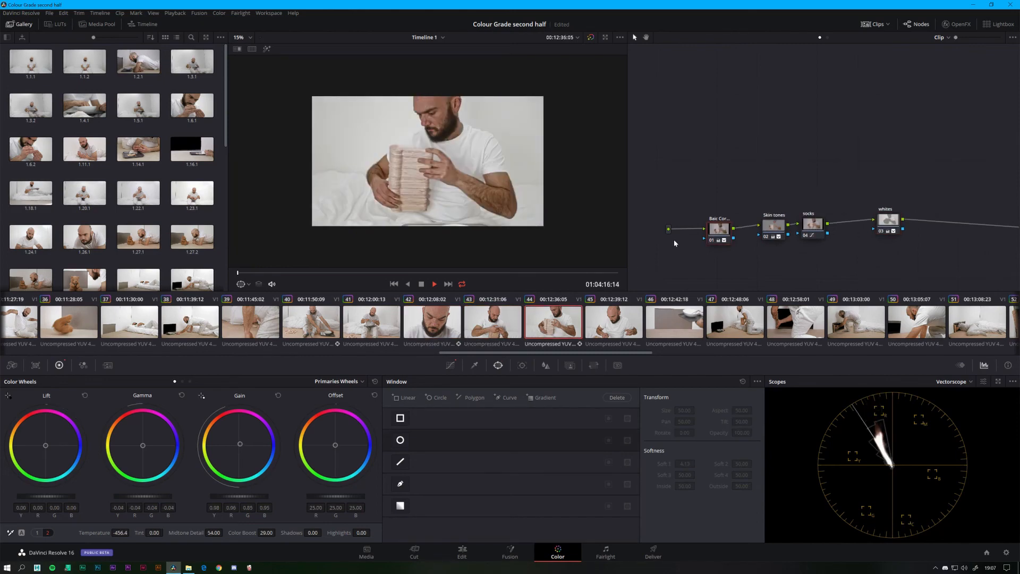
- Show the qualifier settings of clip 44's Skin tones node and enlarge the viewer image to 25%
{"action": "left_click", "coordinate": [476, 365]}
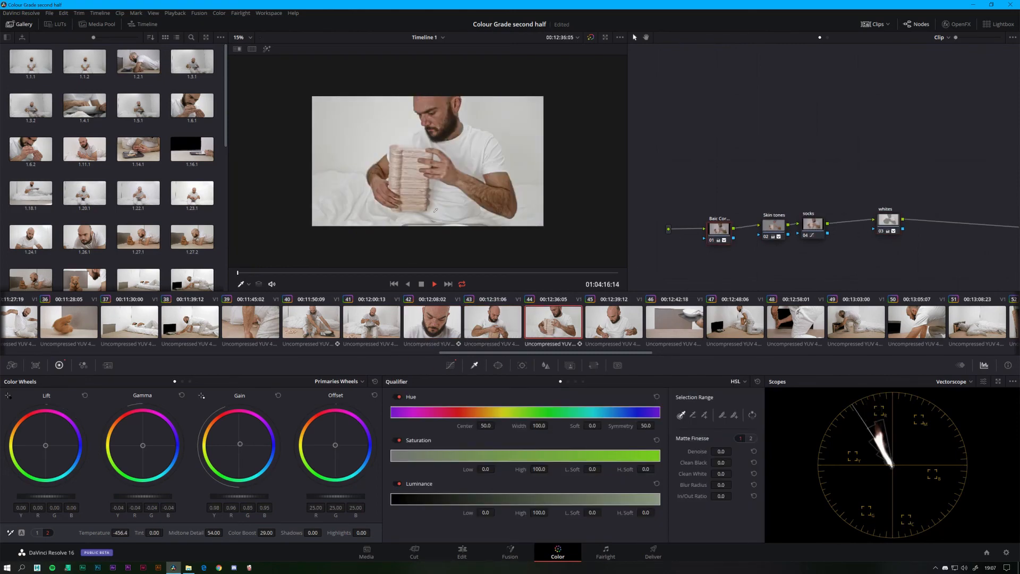
{"action": "left_click", "coordinate": [775, 231]}
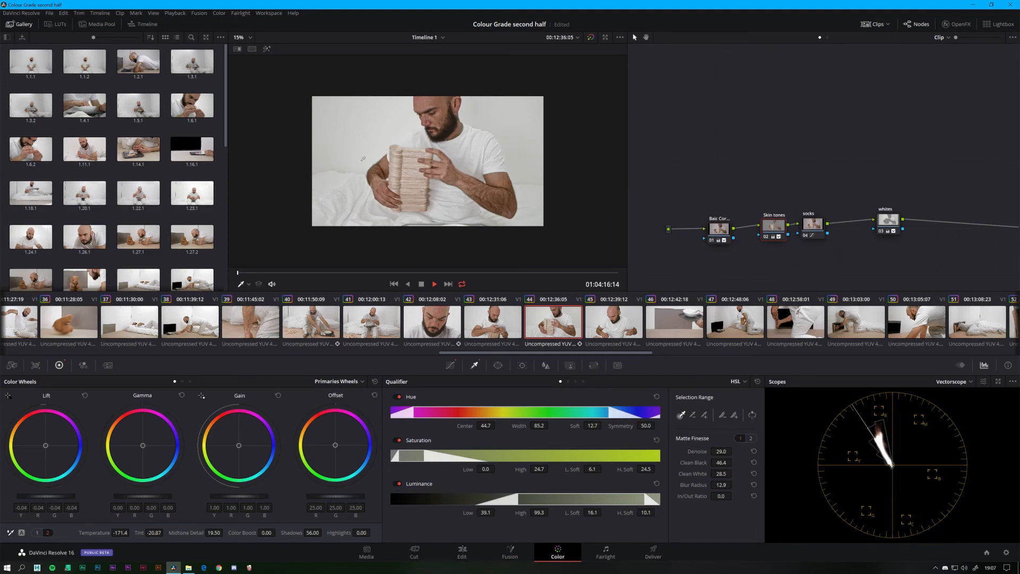
{"action": "scroll", "coordinate": [335, 177], "scroll_direction": "up", "scroll_amount": 1}
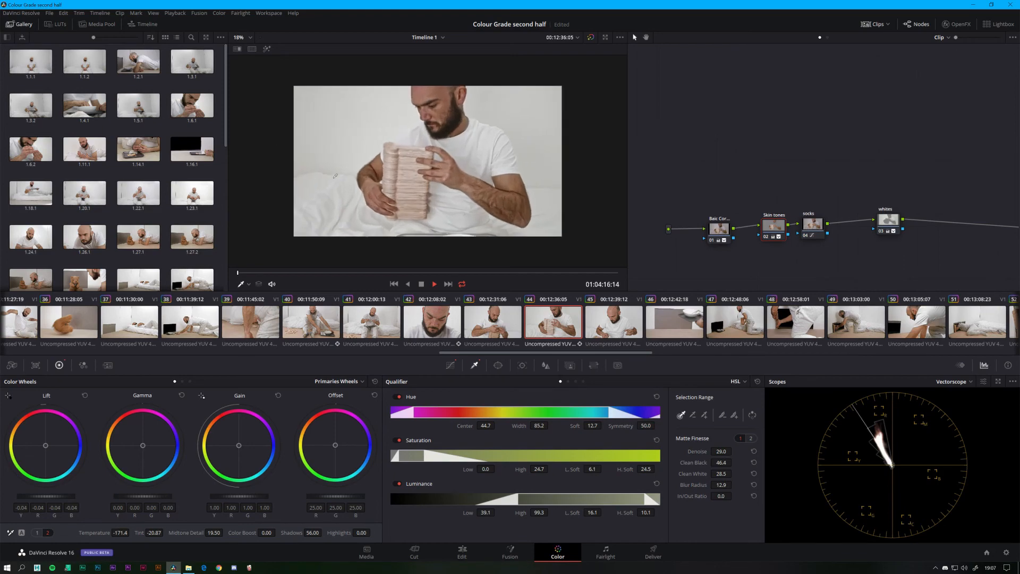
{"action": "scroll", "coordinate": [280, 115], "scroll_direction": "up", "scroll_amount": 1}
{"action": "left_click", "coordinate": [240, 37]}
{"action": "left_click", "coordinate": [240, 73]}
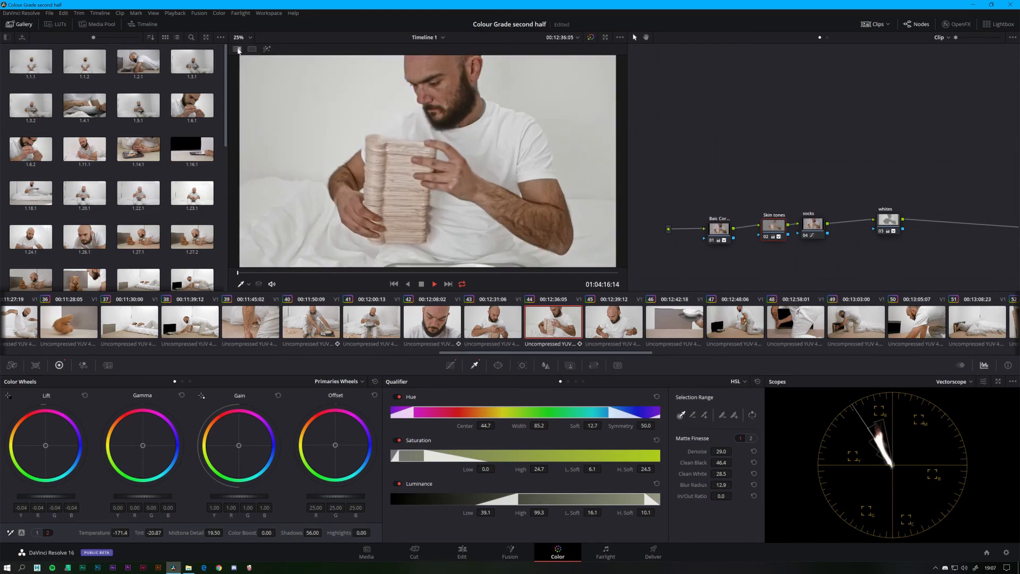
- Save the project and scrub clip 44 back to its first frame
{"action": "left_click", "coordinate": [49, 13]}
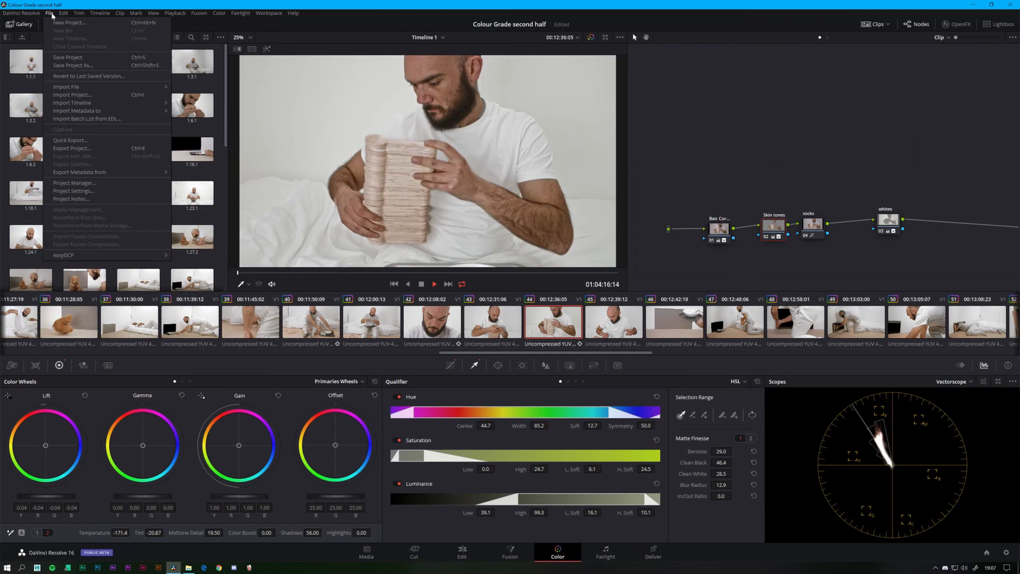
{"action": "left_click", "coordinate": [63, 57]}
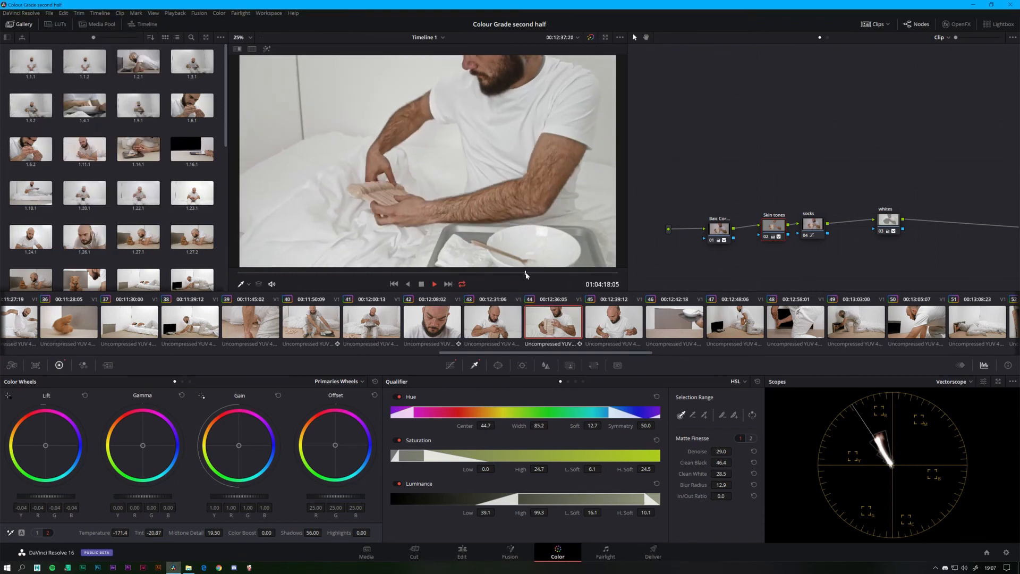
{"action": "left_click_drag", "start_coordinate": [383, 269], "coordinate": [237, 270]}
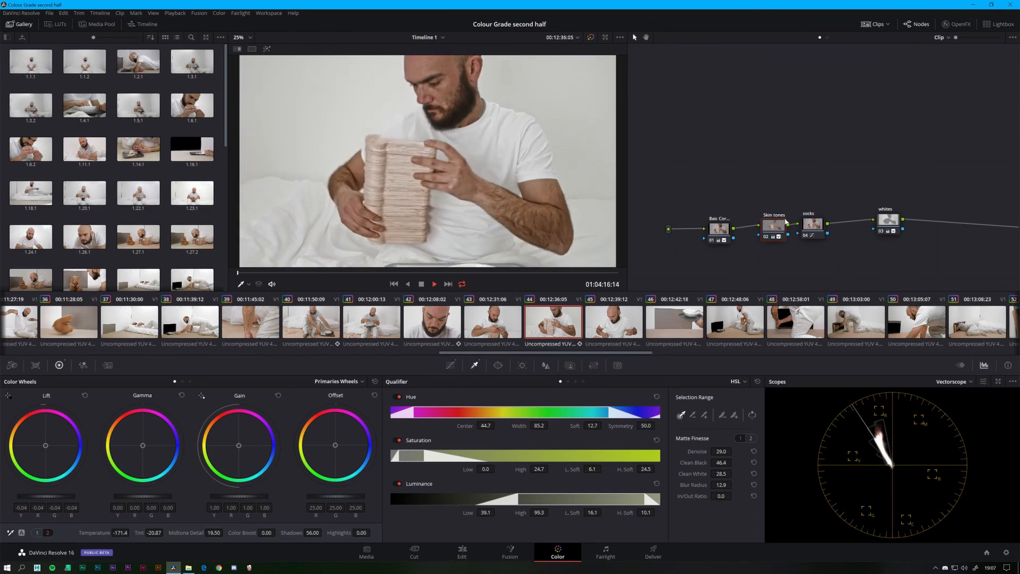
- Show the whites node's power windows on clip 44 and check the wooden stack's window at 01:04:16:22
{"action": "left_click", "coordinate": [890, 229]}
{"action": "left_click", "coordinate": [498, 365]}
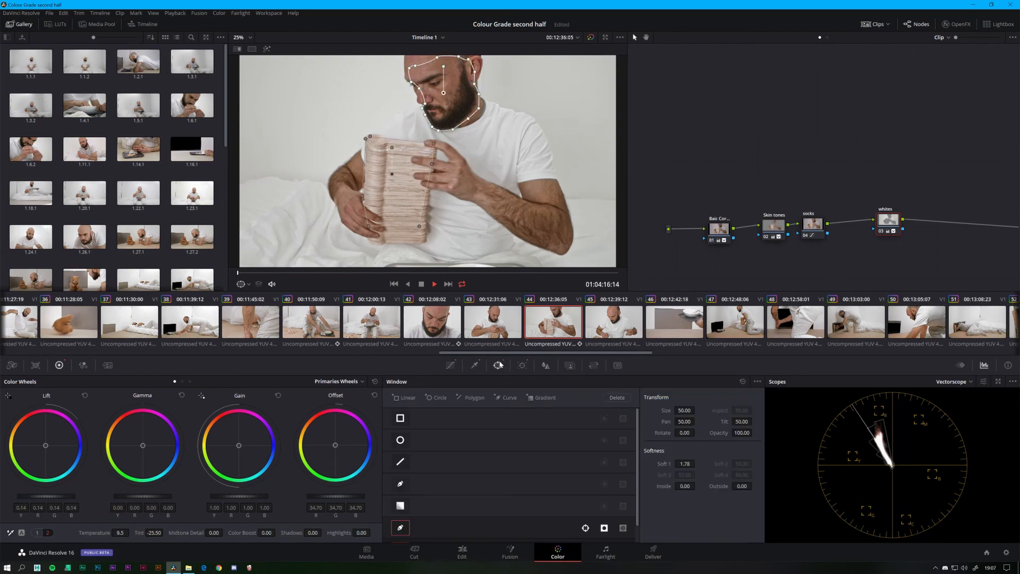
{"action": "scroll", "coordinate": [456, 445], "scroll_direction": "down", "scroll_amount": 1}
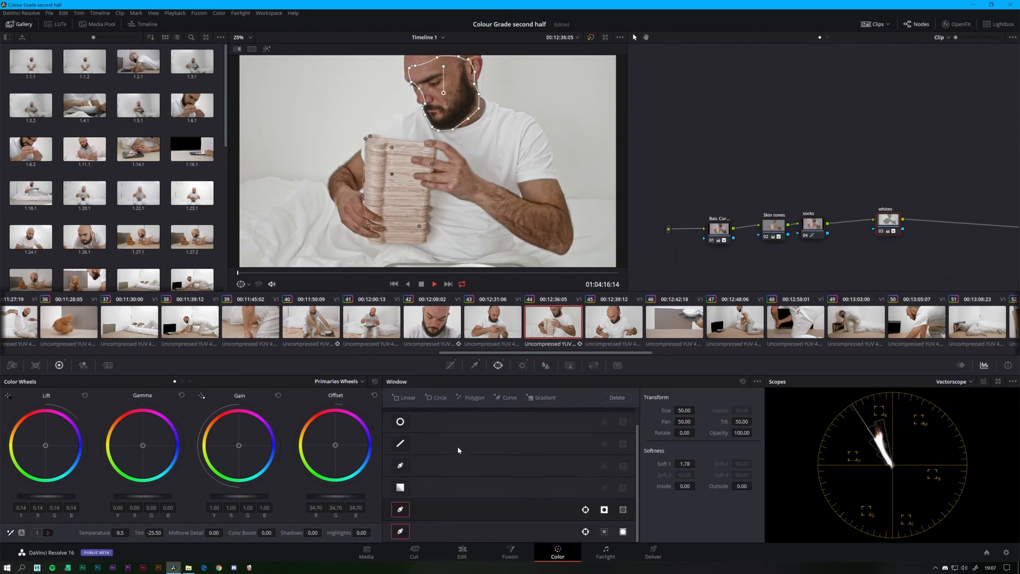
{"action": "left_click", "coordinate": [440, 533]}
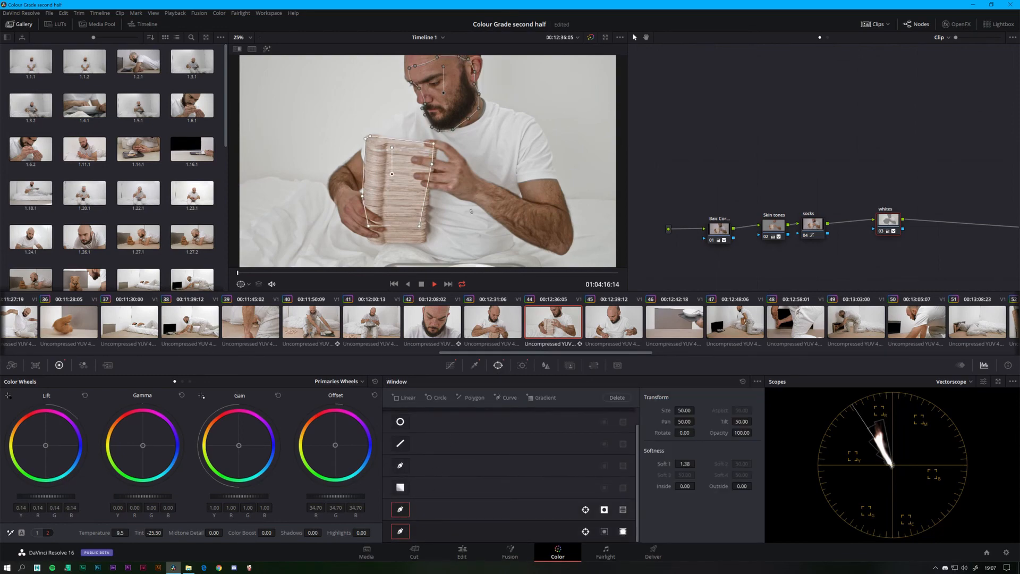
{"action": "mouse_move", "coordinate": [264, 274]}
{"action": "left_mouse_down"}
{"action": "mouse_move", "coordinate": [369, 274]}
{"action": "mouse_move", "coordinate": [276, 274]}
{"action": "left_mouse_up"}
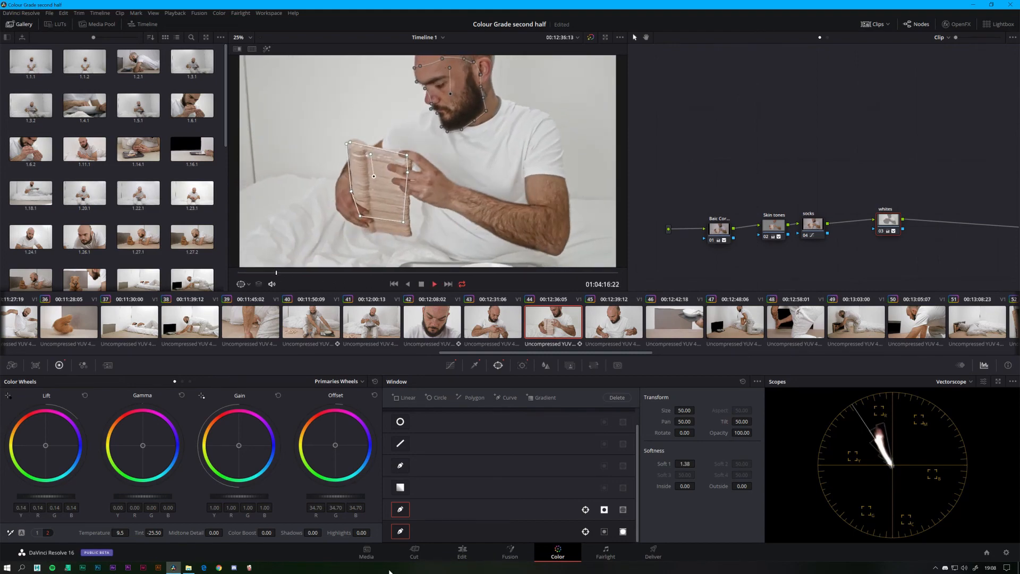
- Compare clip 44 with the face and wooden-stack windows switched off and on, leaving both on
{"action": "left_click", "coordinate": [400, 531]}
{"action": "left_click", "coordinate": [400, 509]}
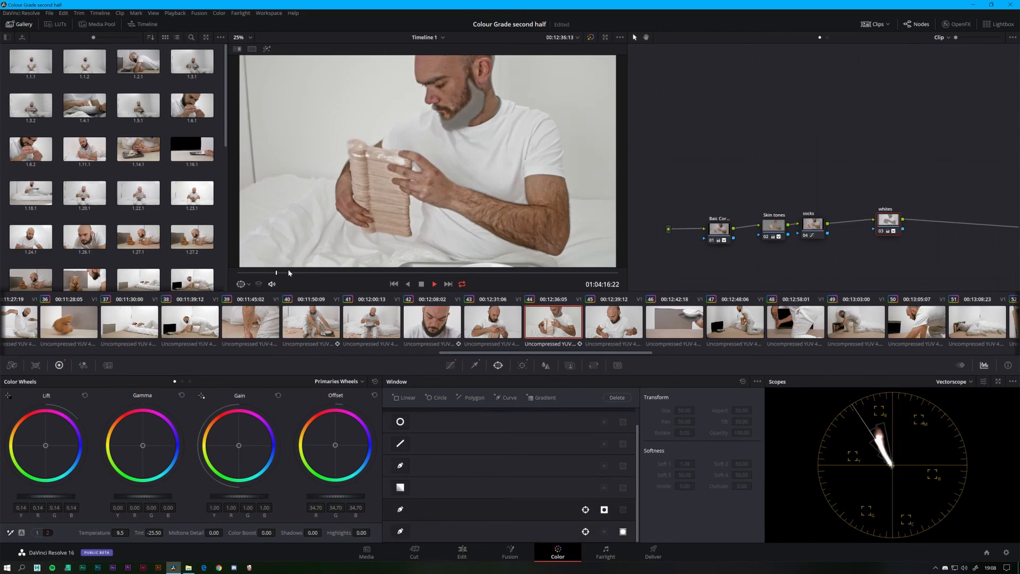
{"action": "left_click_drag", "start_coordinate": [289, 273], "coordinate": [230, 277]}
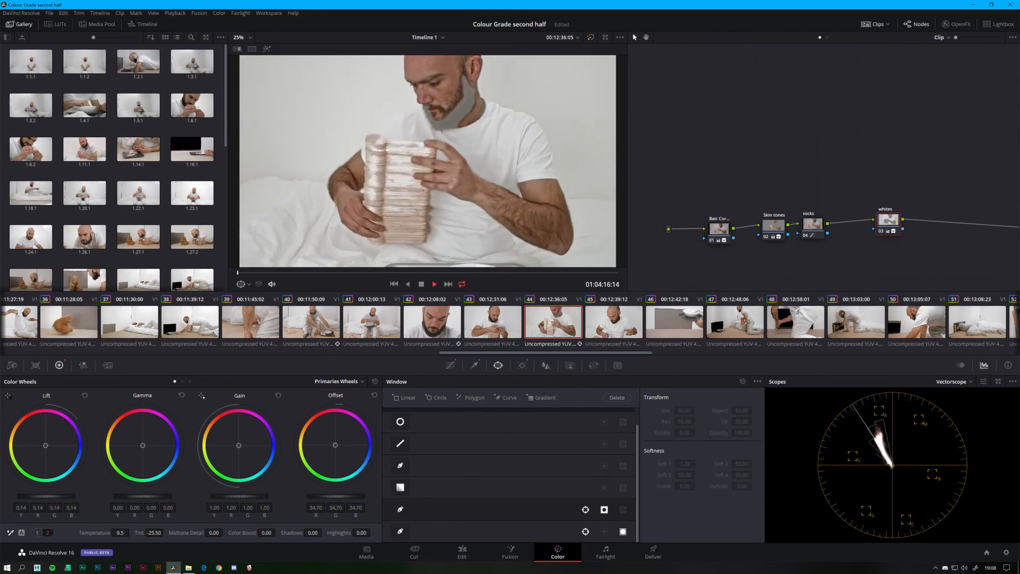
{"action": "left_click", "coordinate": [400, 531]}
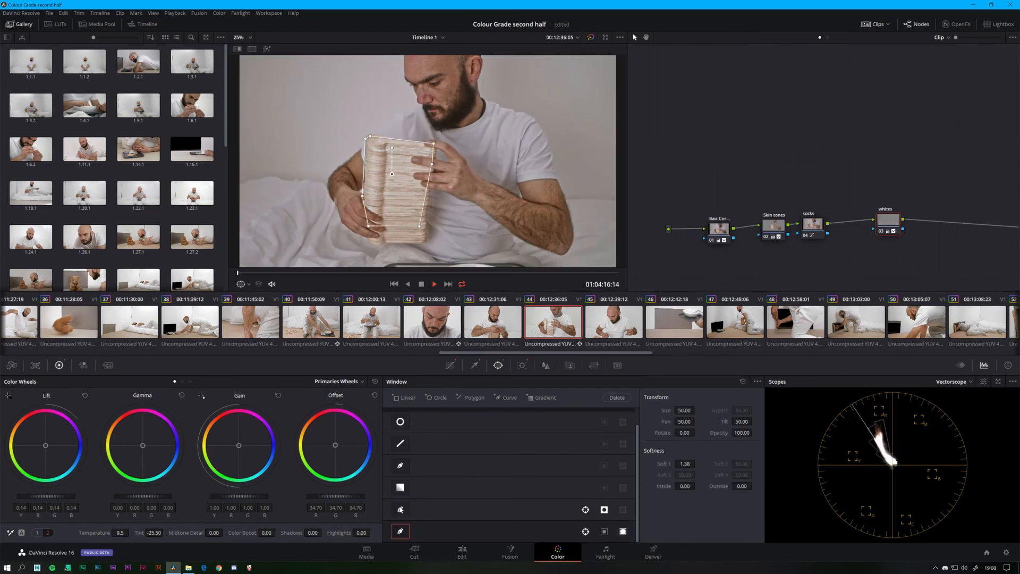
{"action": "left_click", "coordinate": [400, 509]}
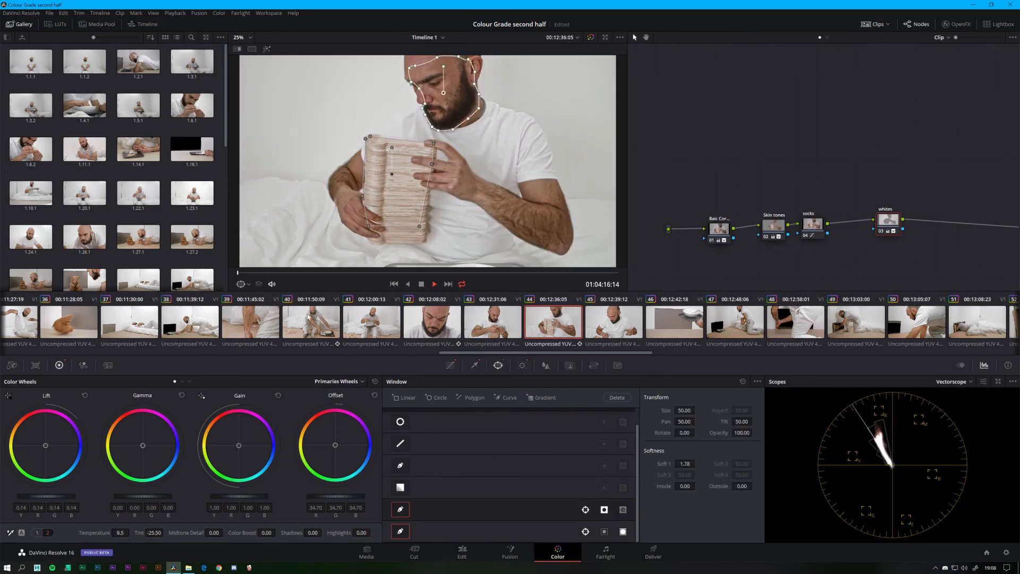
- Scrub through clip 44 to 01:04:19:15 with the windows shown, and save the project
{"action": "left_click_drag", "start_coordinate": [248, 273], "coordinate": [427, 291]}
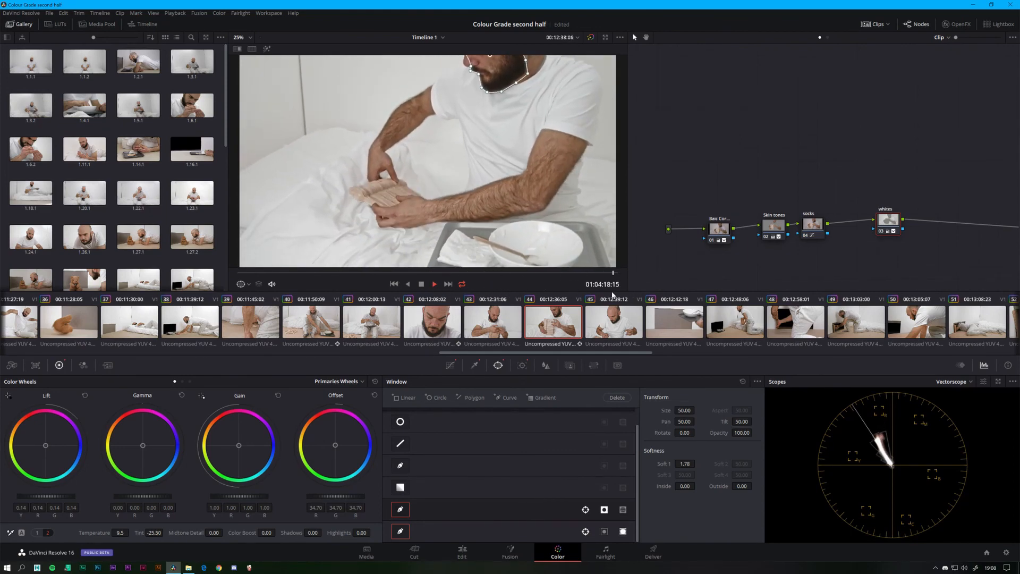
{"action": "left_click", "coordinate": [49, 12]}
{"action": "left_click", "coordinate": [69, 57]}
- Reduce the viewer image to 23% and view clips 48 and 49, ending on clip 48
{"action": "scroll", "coordinate": [336, 322], "scroll_direction": "down", "scroll_amount": 5}
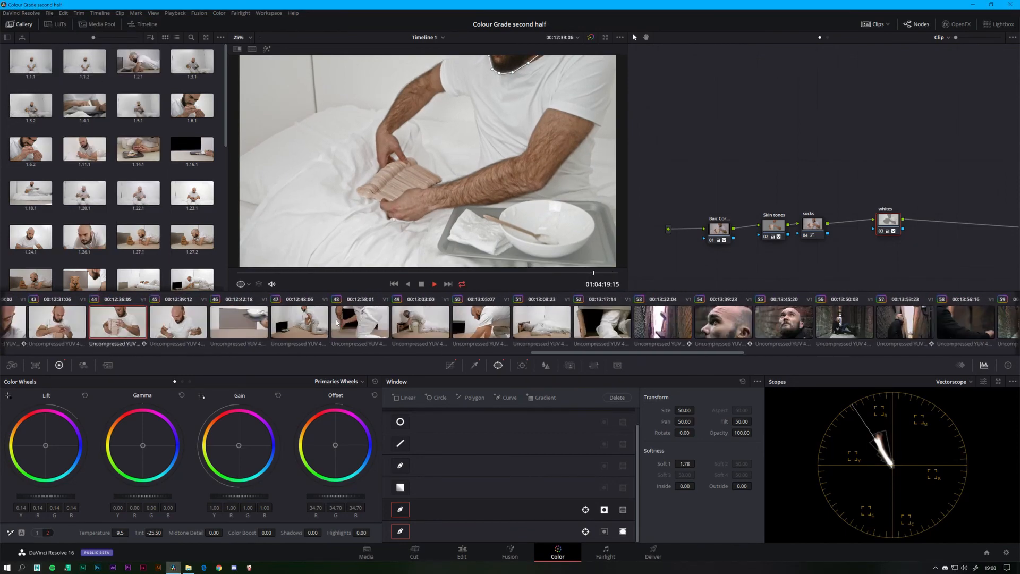
{"action": "scroll", "coordinate": [351, 241], "scroll_direction": "down", "scroll_amount": 2}
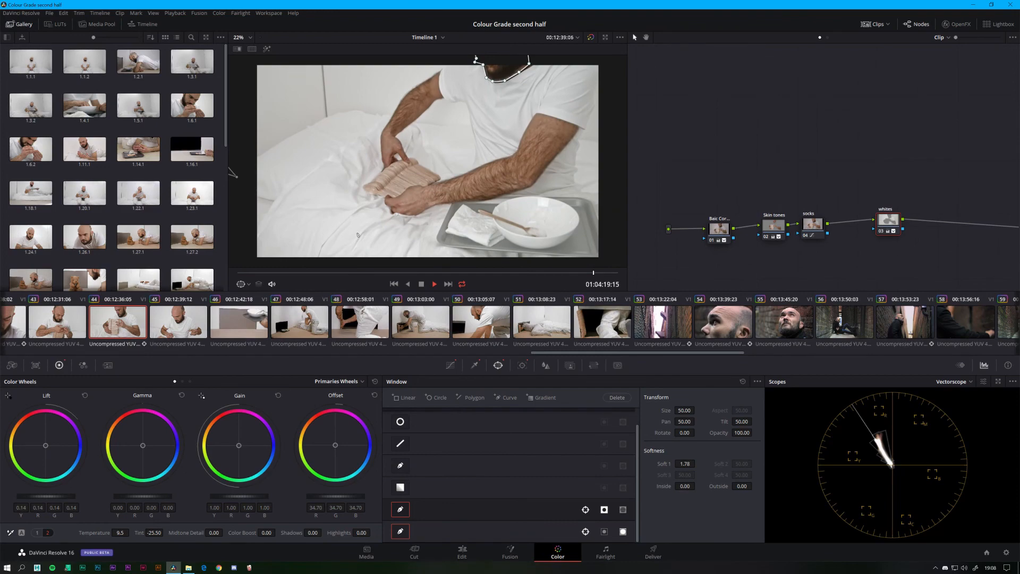
{"action": "scroll", "coordinate": [358, 234], "scroll_direction": "up", "scroll_amount": 1}
{"action": "scroll", "coordinate": [357, 234], "scroll_direction": "down", "scroll_amount": 1}
{"action": "scroll", "coordinate": [357, 234], "scroll_direction": "up", "scroll_amount": 1}
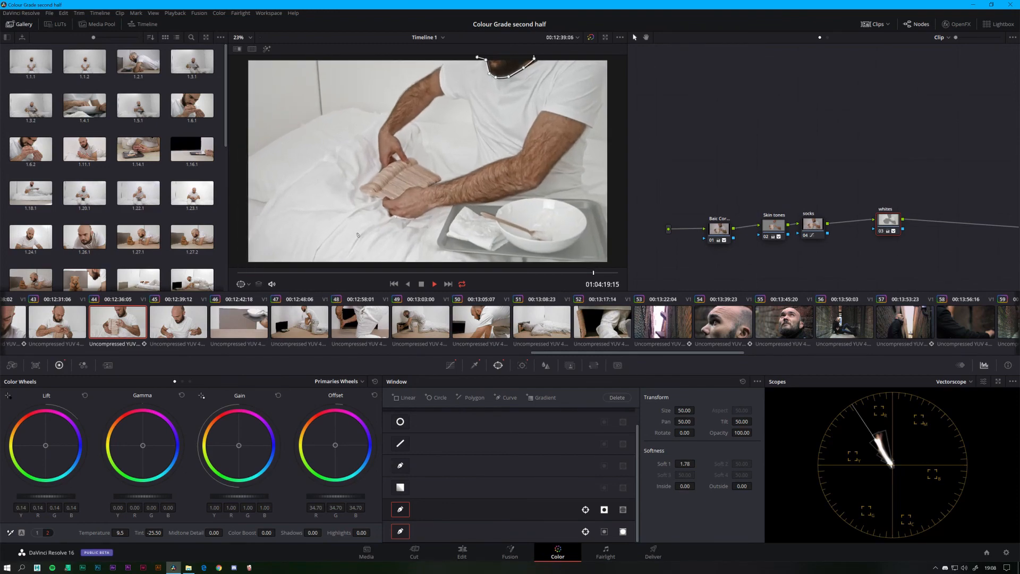
{"action": "left_click", "coordinate": [375, 326]}
{"action": "key", "text": "Down"}
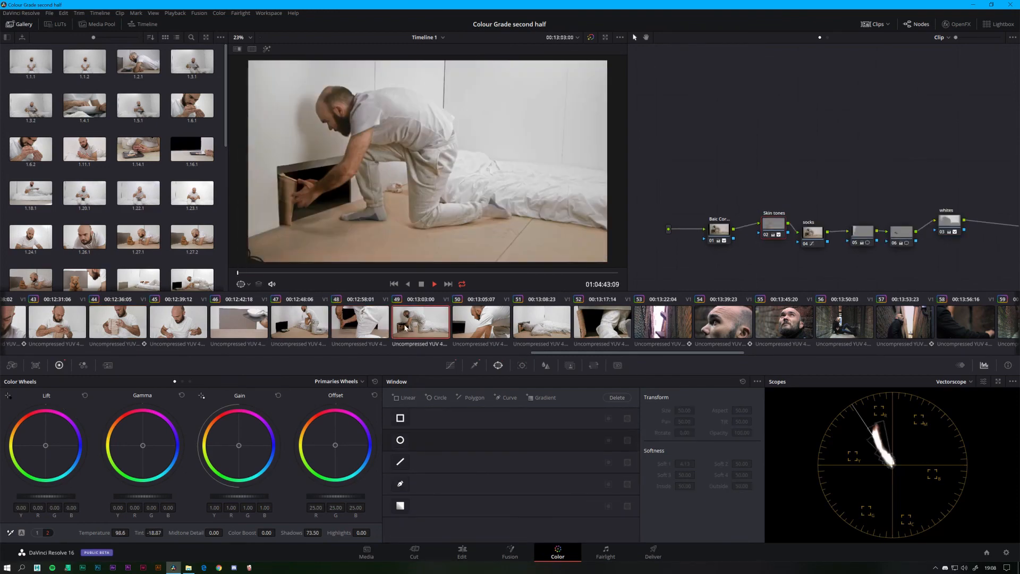
{"action": "left_click", "coordinate": [361, 321]}
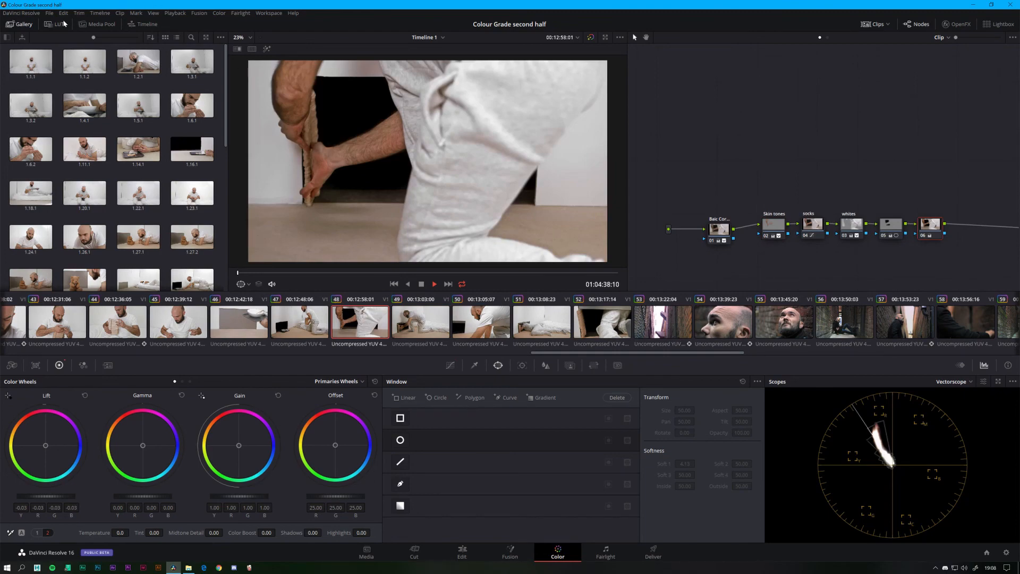
- Save the project and browse the clip thumbnails back to clip 01
{"action": "left_click", "coordinate": [48, 13]}
{"action": "mouse_move", "coordinate": [68, 86]}
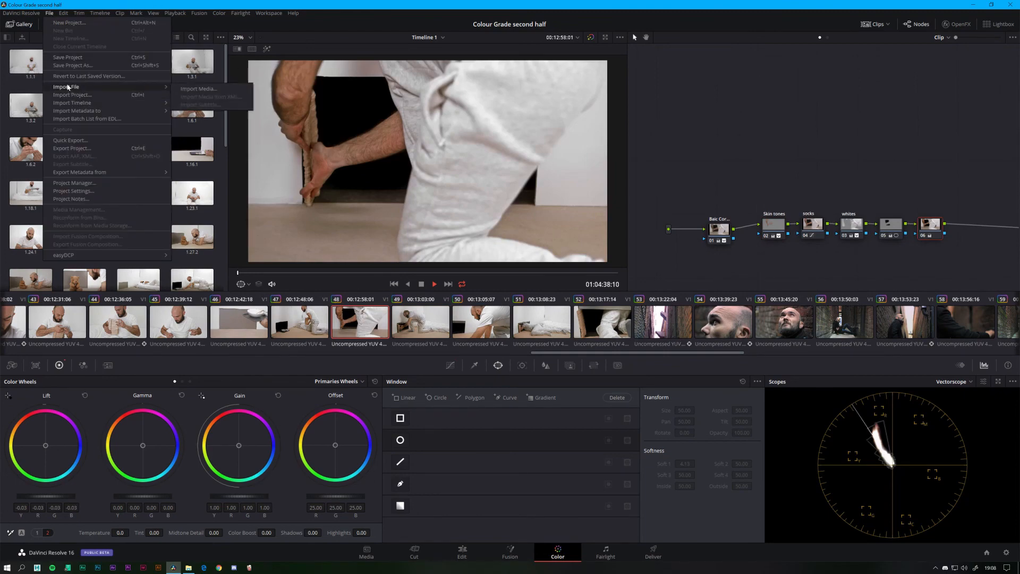
{"action": "left_click", "coordinate": [67, 58]}
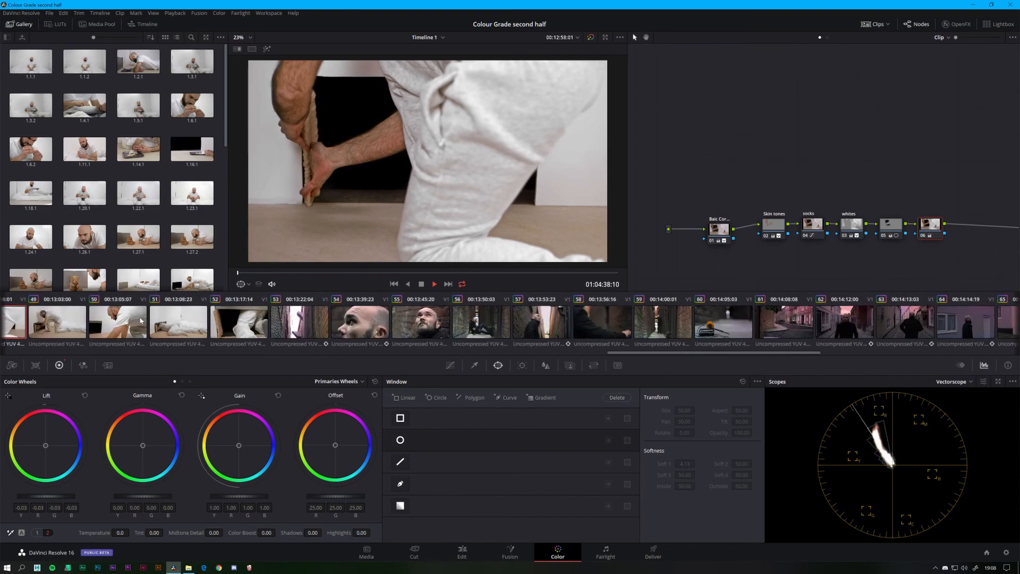
{"action": "scroll", "coordinate": [143, 317], "scroll_direction": "up", "scroll_amount": 10}
{"action": "scroll", "coordinate": [139, 317], "scroll_direction": "up", "scroll_amount": 12}
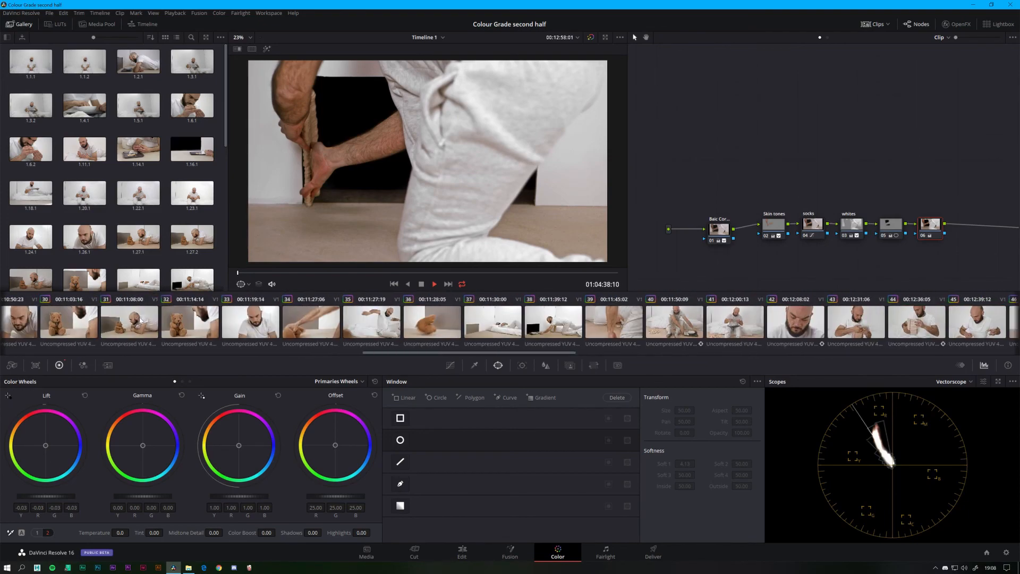
{"action": "scroll", "coordinate": [139, 317], "scroll_direction": "up", "scroll_amount": 20}
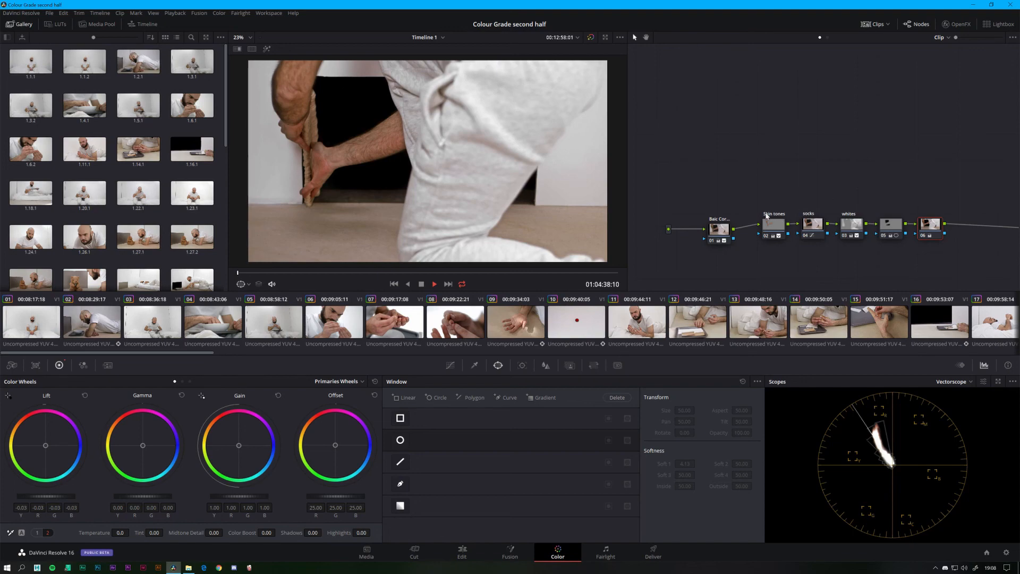
{"action": "scroll", "coordinate": [687, 322], "scroll_direction": "down", "scroll_amount": 8}
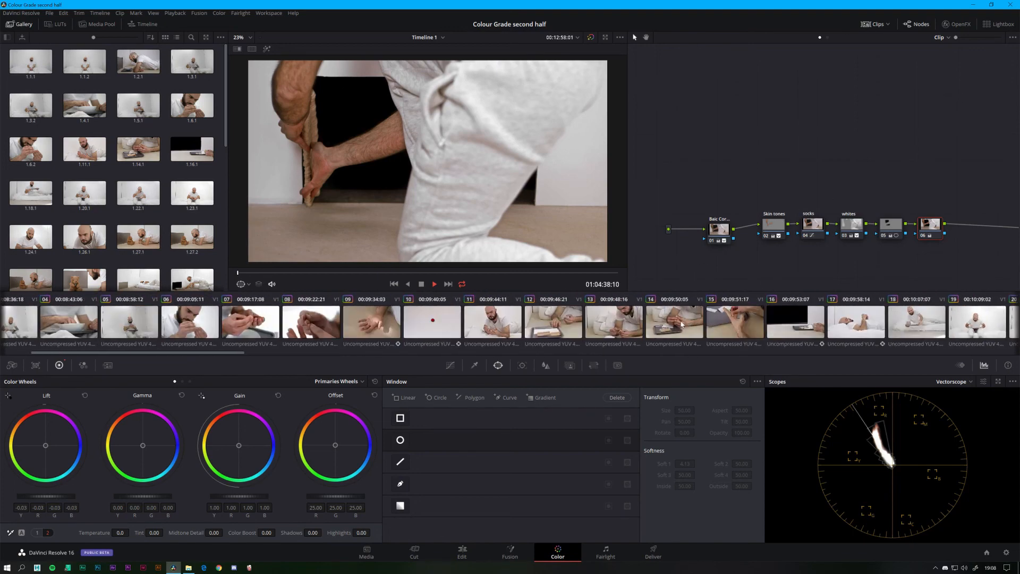
- View clip 18 and compare it with all grades bypassed and re-enabled, leaving the grades on
{"action": "left_click", "coordinate": [632, 324]}
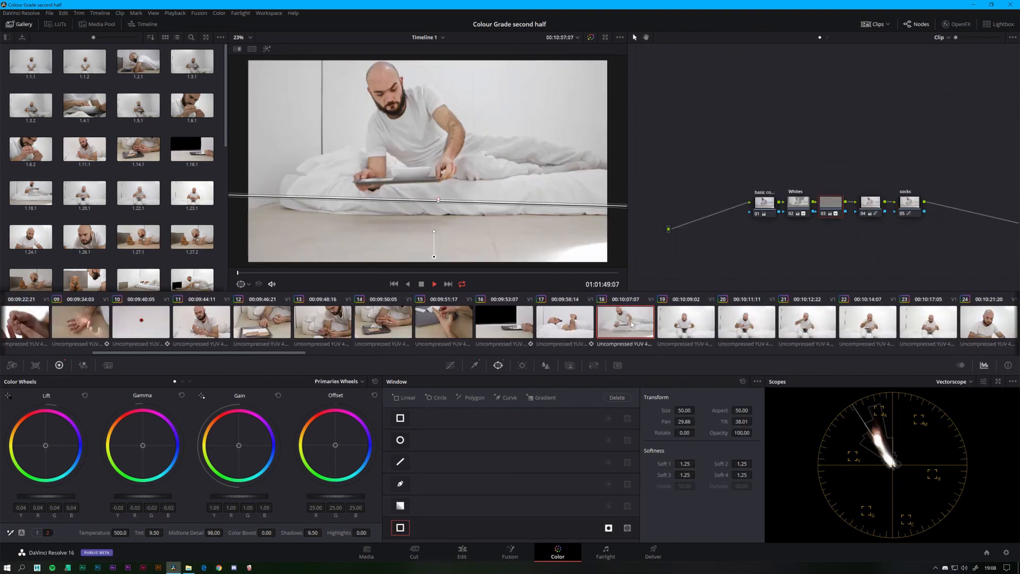
{"action": "left_click", "coordinate": [590, 38]}
{"action": "left_click", "coordinate": [590, 38]}
- Go to clip 20 and compare its ungraded and graded image, leaving the grades enabled
{"action": "key", "text": "Down"}
{"action": "key", "text": "Down"}
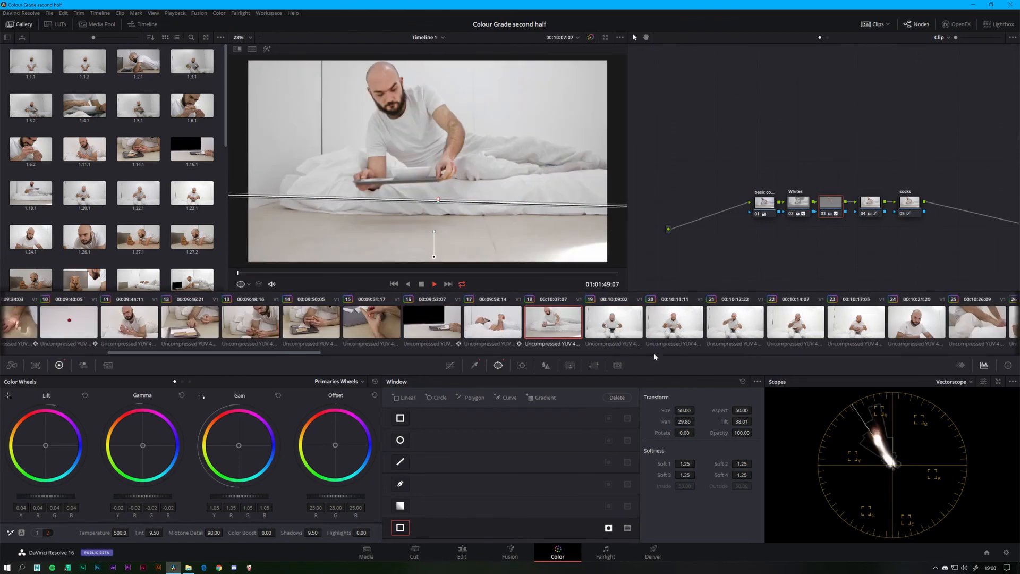
{"action": "left_click", "coordinate": [590, 37]}
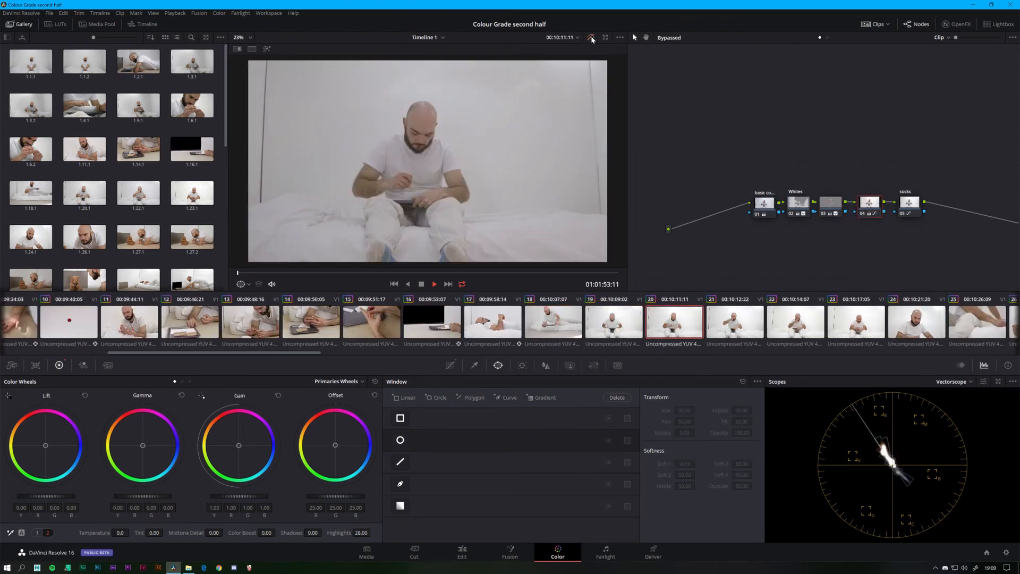
{"action": "left_click", "coordinate": [590, 37]}
- Open teddy bear clip 28 and compare it repeatedly with the grades bypassed and enabled, leaving them on
{"action": "scroll", "coordinate": [665, 324], "scroll_direction": "down", "scroll_amount": 5}
{"action": "scroll", "coordinate": [665, 324], "scroll_direction": "down", "scroll_amount": 3}
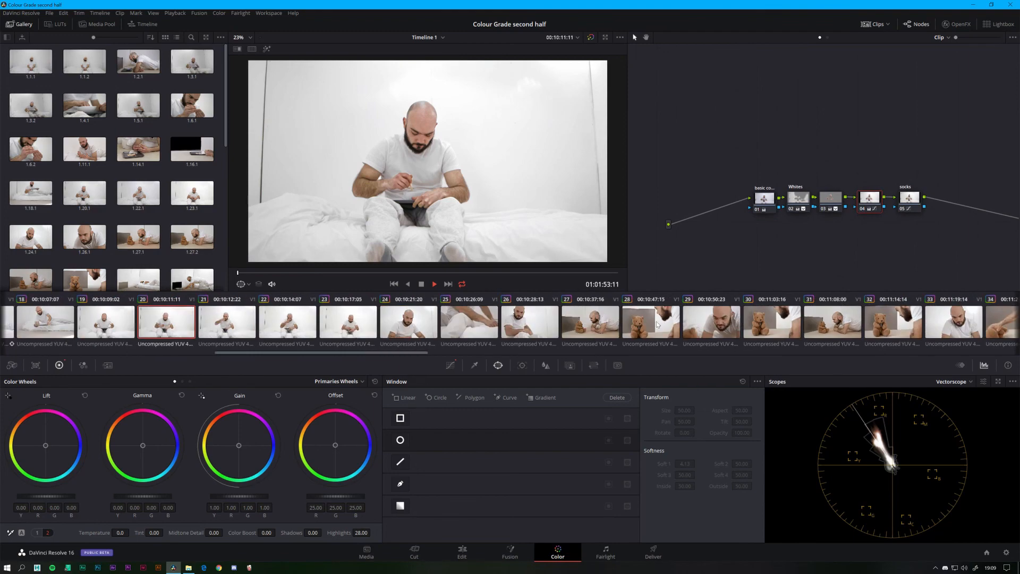
{"action": "left_click", "coordinate": [665, 324]}
{"action": "left_click", "coordinate": [590, 37]}
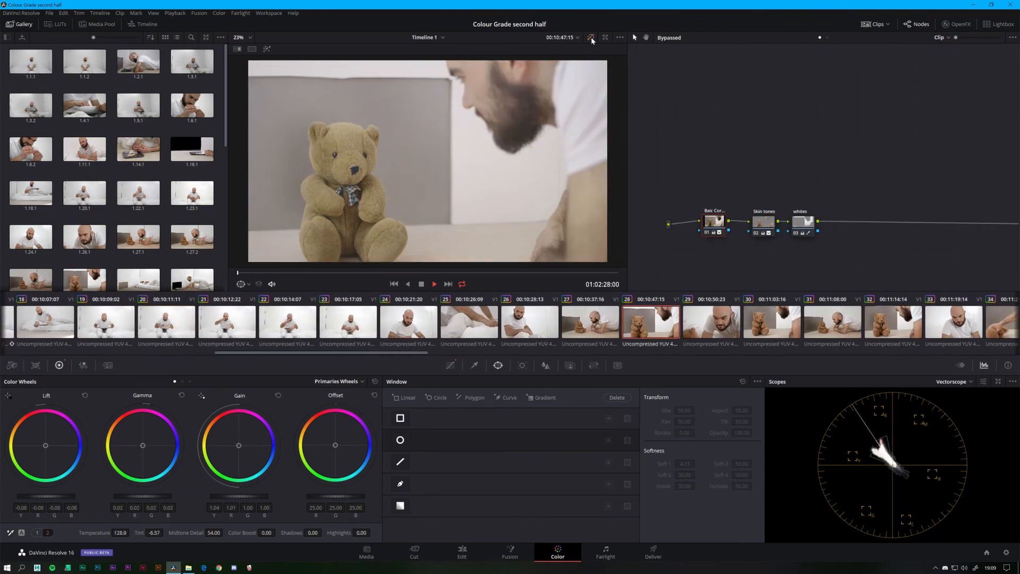
{"action": "left_click", "coordinate": [591, 37]}
{"action": "left_click", "coordinate": [590, 37]}
{"action": "left_click", "coordinate": [591, 37]}
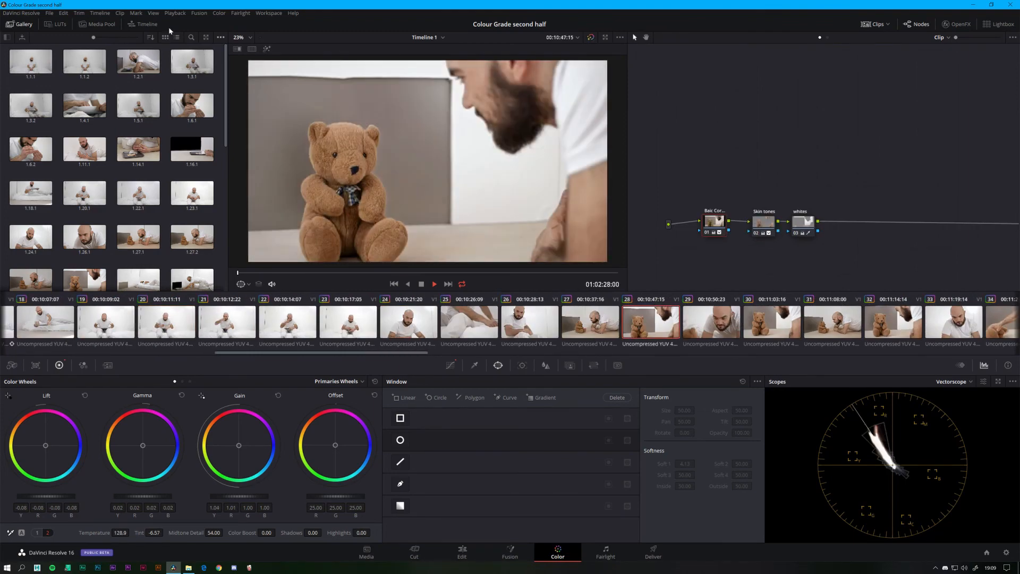
{"action": "left_click", "coordinate": [48, 13]}
{"action": "left_click", "coordinate": [211, 62]}
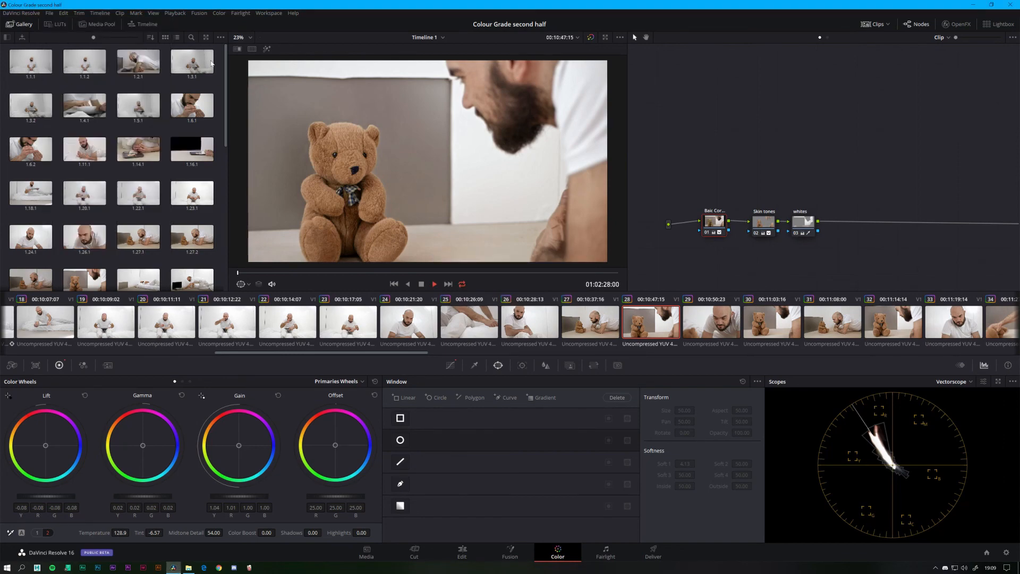